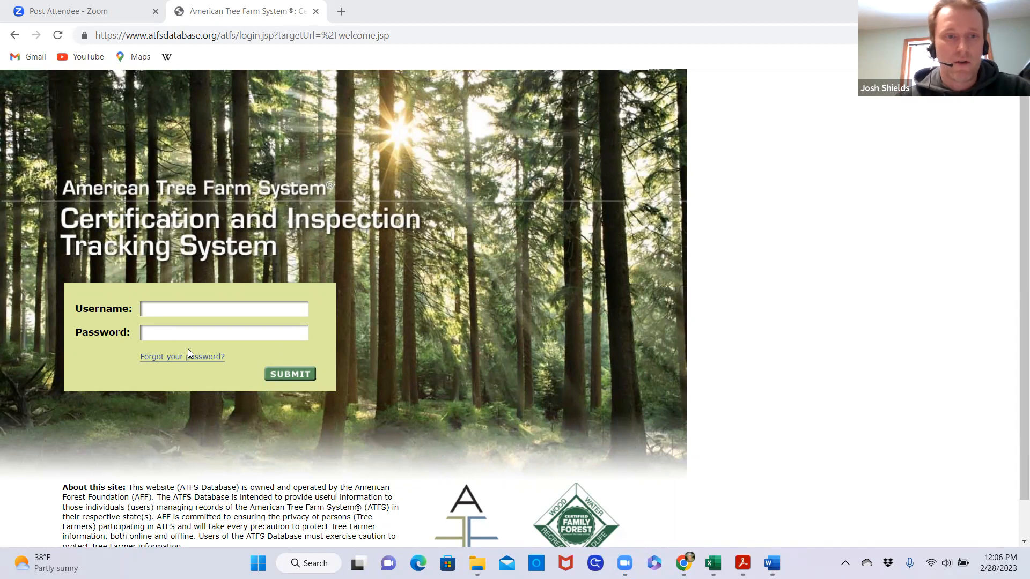
Log in to the ATFS database by entering the account username and password
left_click(198, 311)
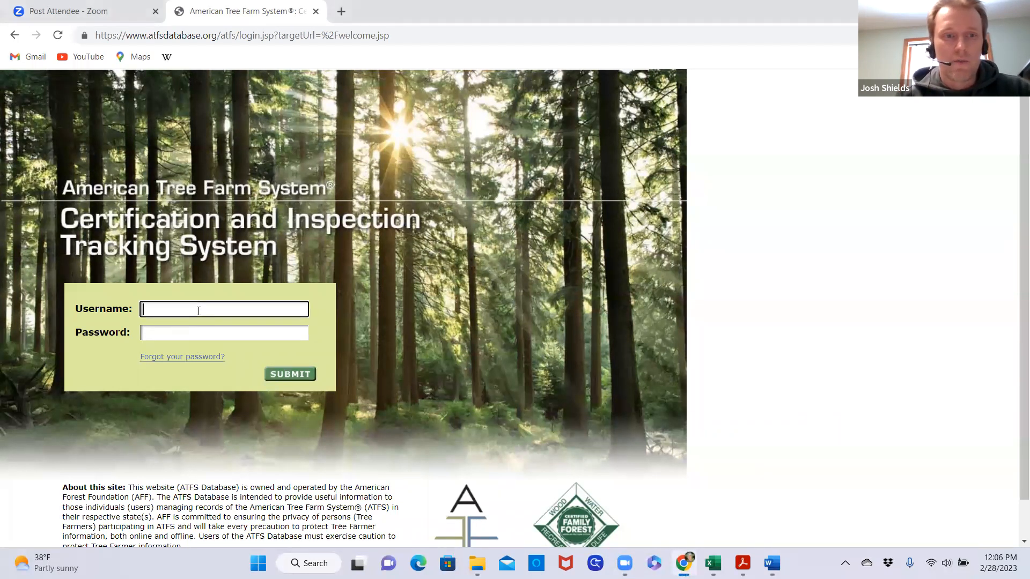
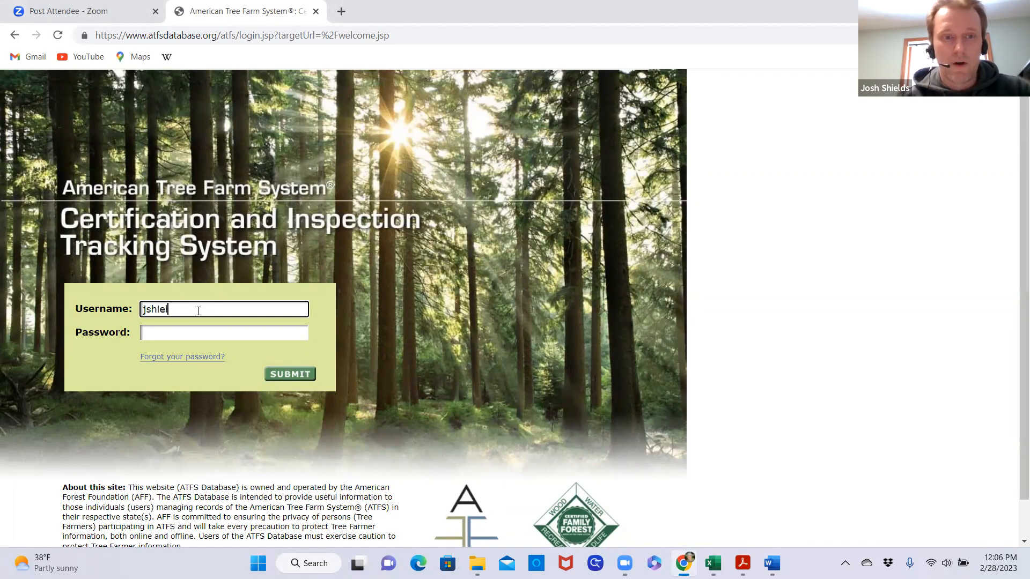
left_click(185, 333)
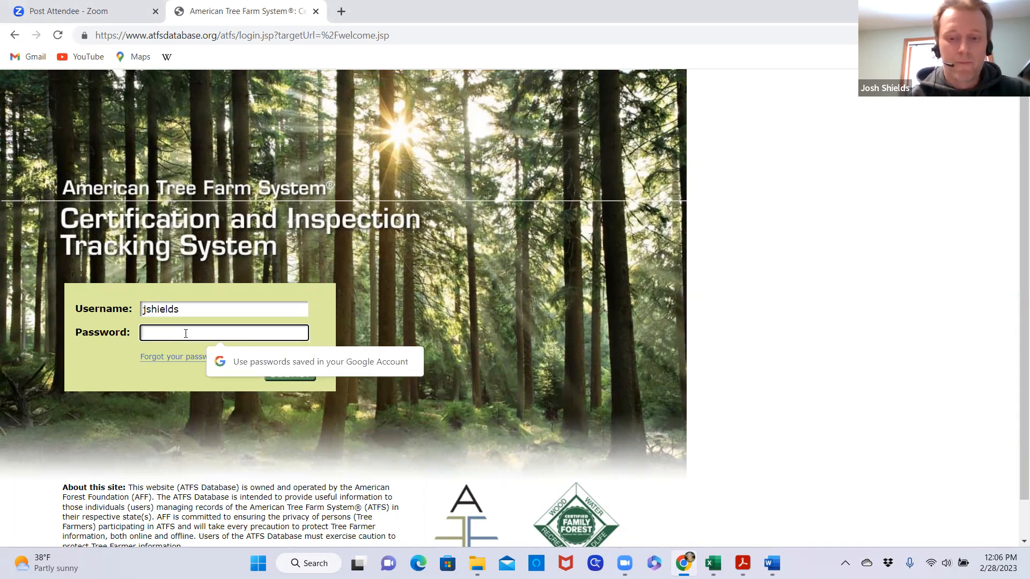
type("••••")
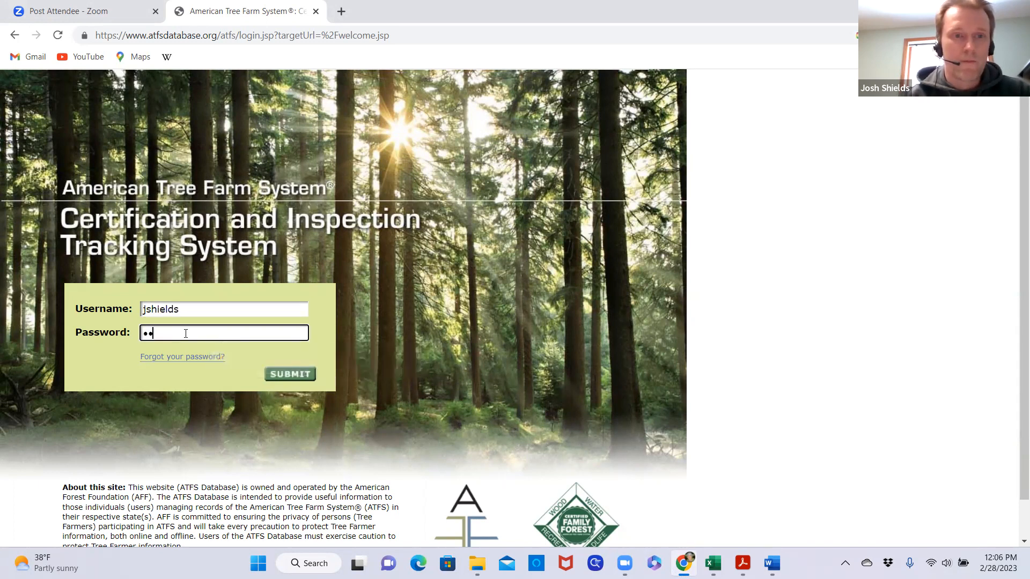
type("••••••")
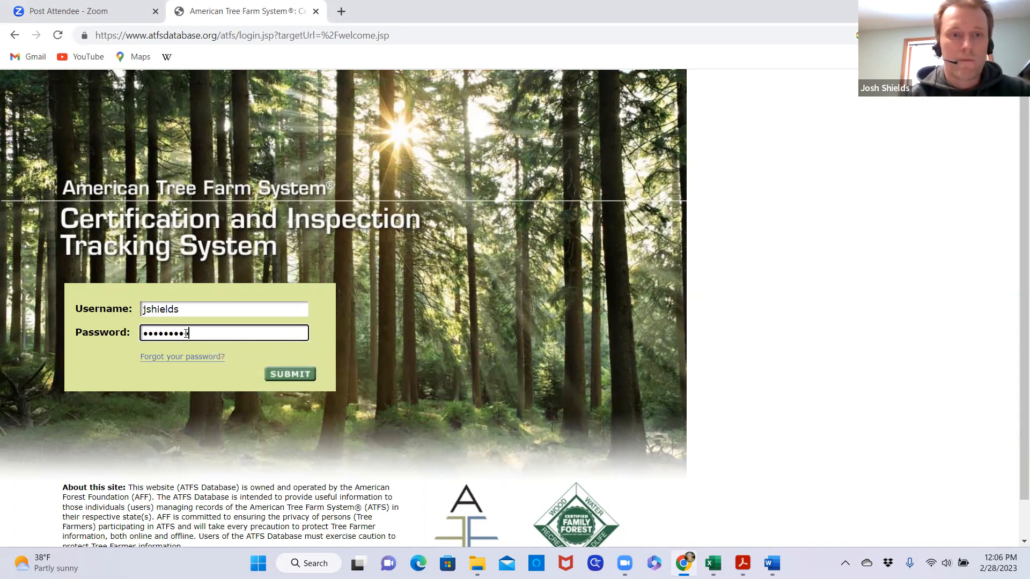
key("Return")
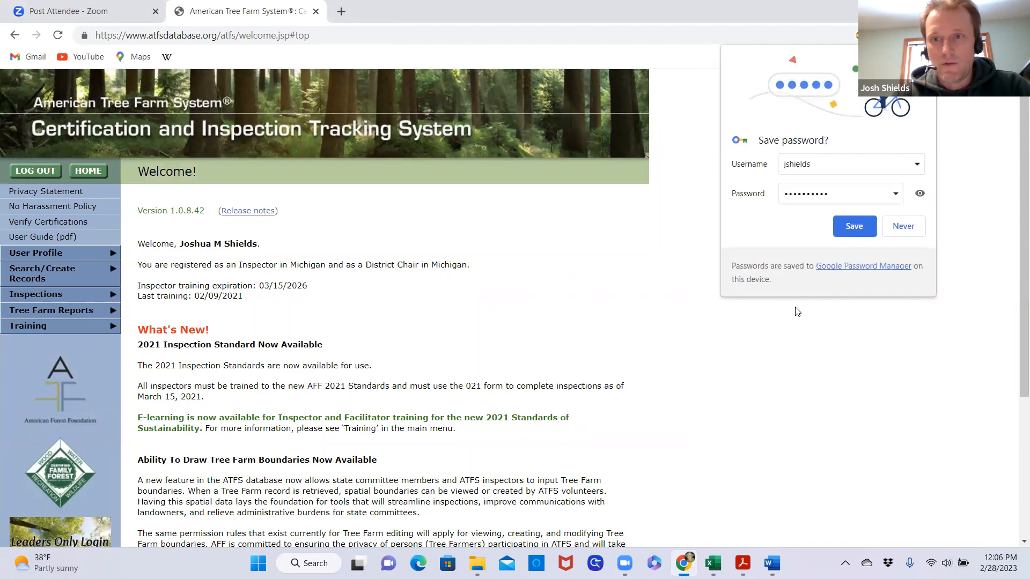
Open the Required Inspections report form from the Tree Farm Reports section
left_click(727, 55)
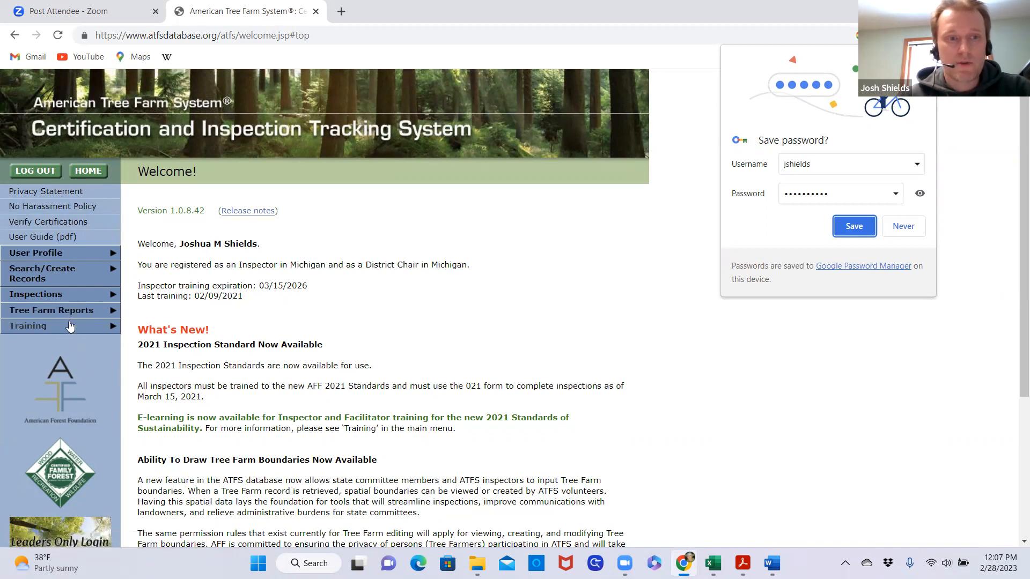
left_click(84, 315)
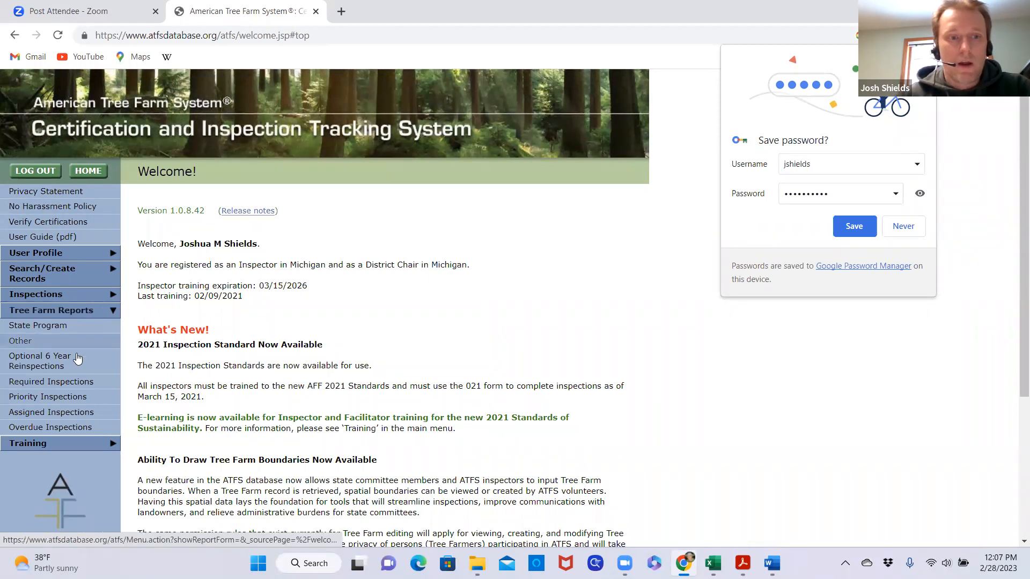
left_click(84, 386)
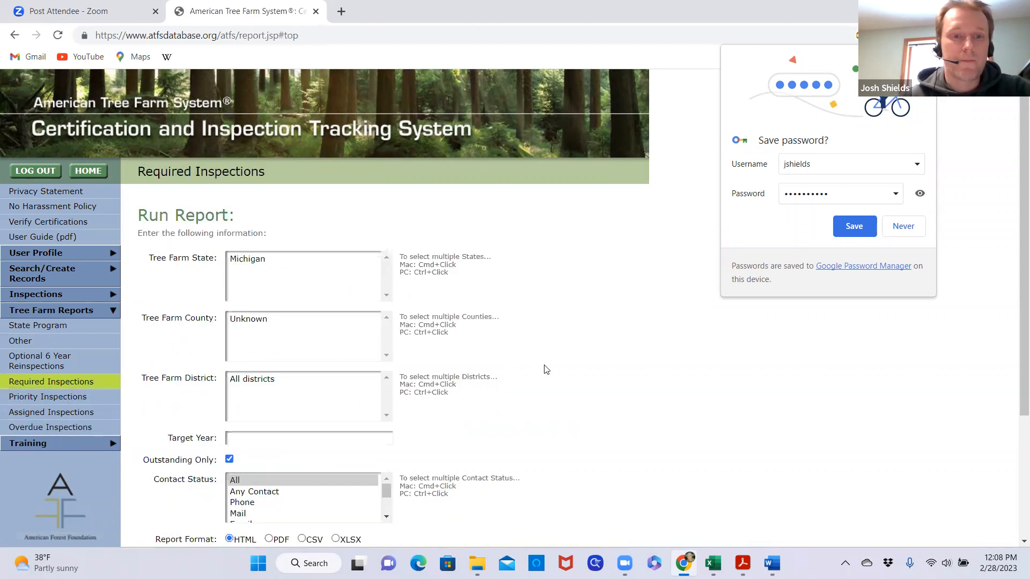
Limit the Required Inspections report to the state of Michigan and Tree Farm District 7
left_click(256, 261)
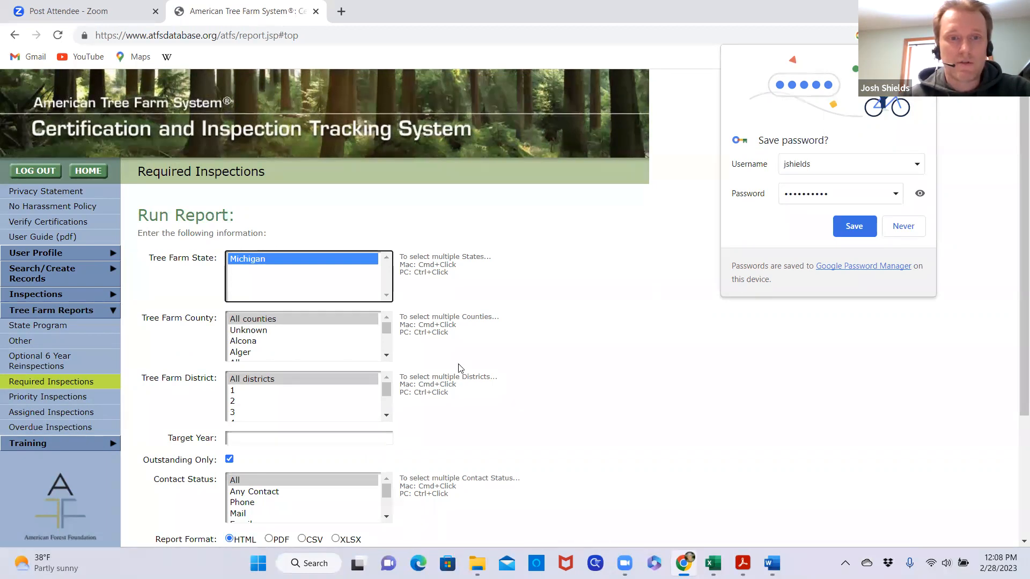
left_click(386, 417)
left_click(385, 416)
left_click(386, 417)
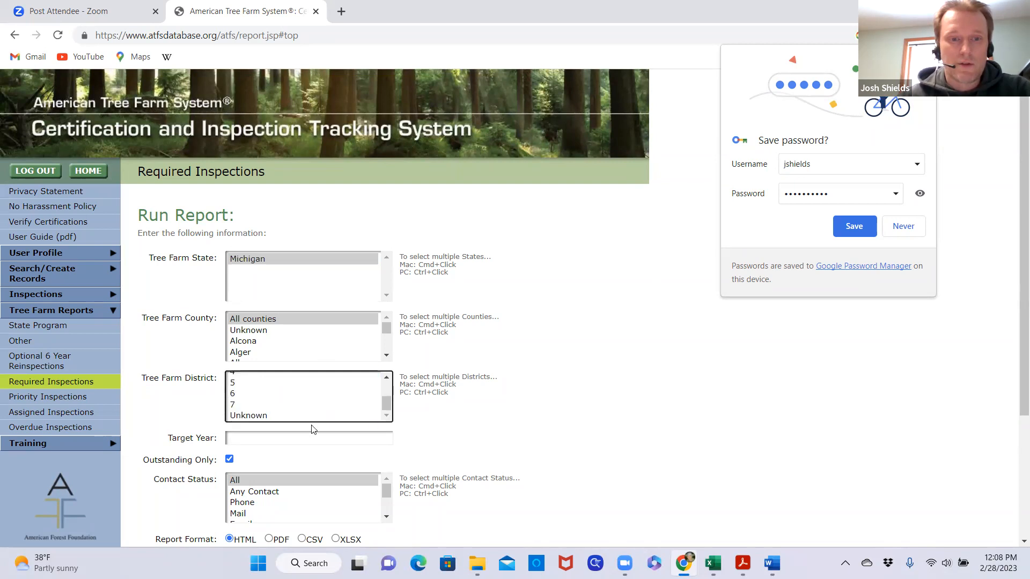
left_click(236, 405)
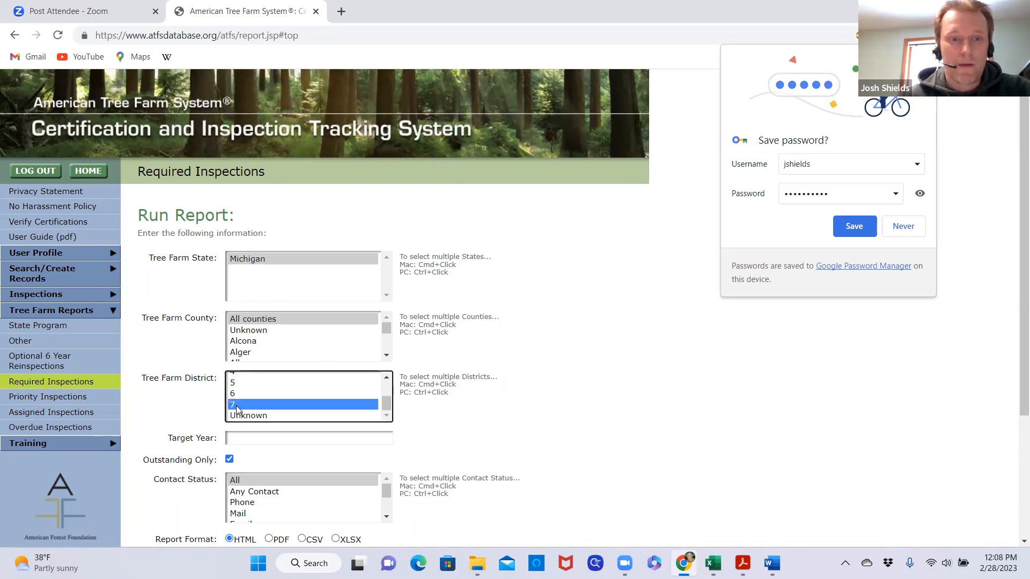
Turn off the Outstanding Only option for the Required Inspections report
scroll(555, 420, "down", 1)
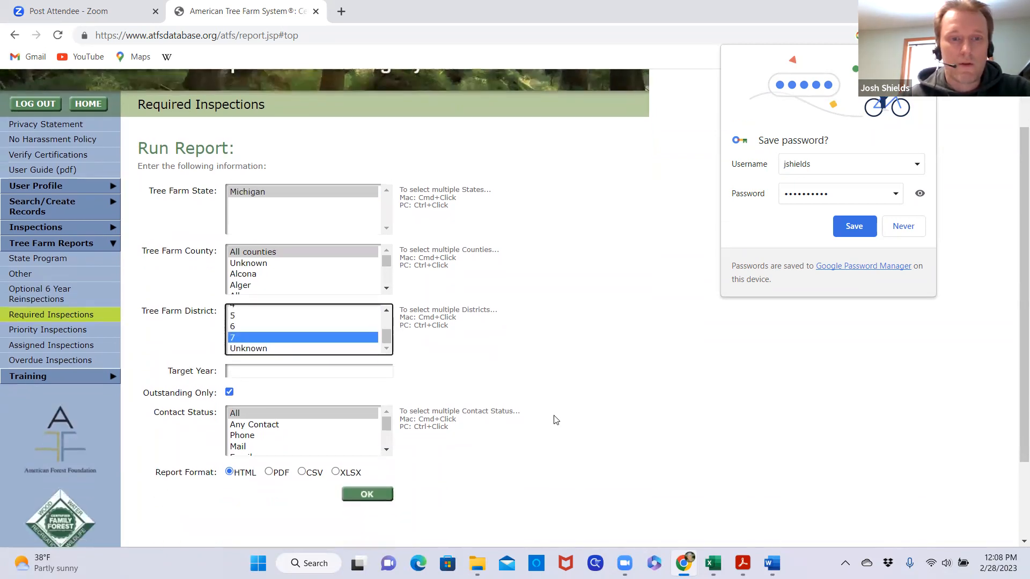
scroll(556, 419, "down", 1)
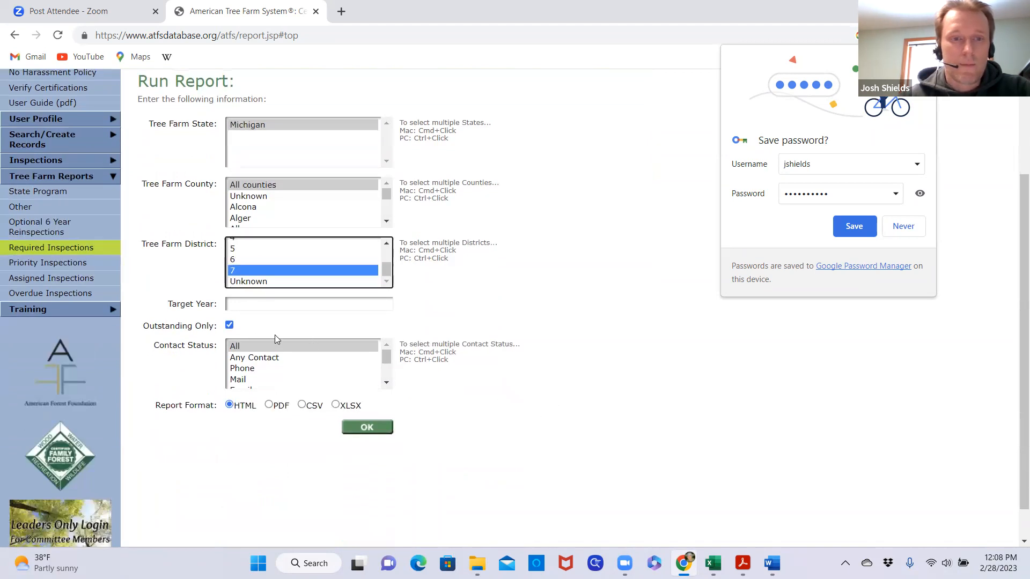
left_click(229, 326)
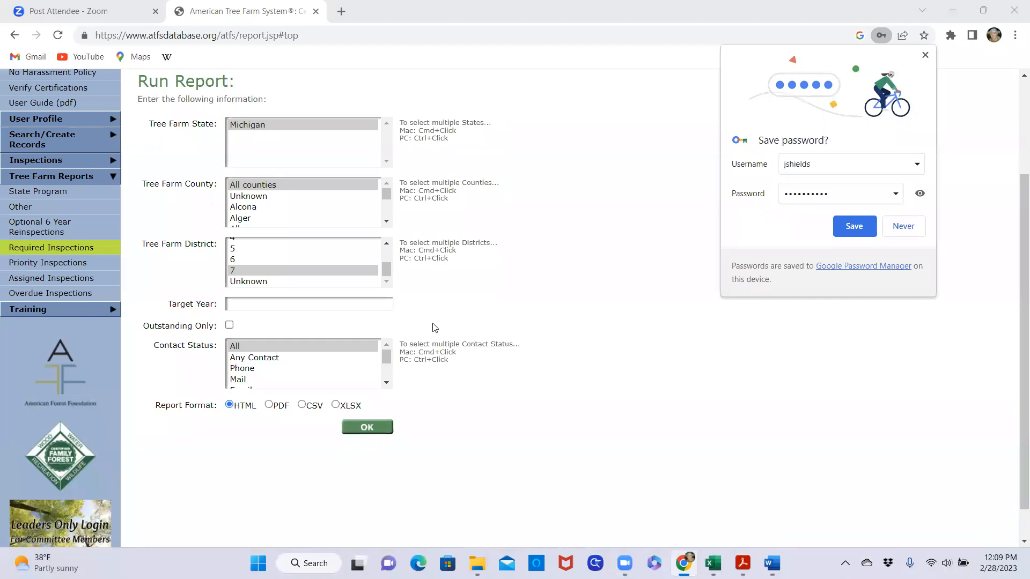
left_click(288, 270)
scroll(436, 271, "up", 1)
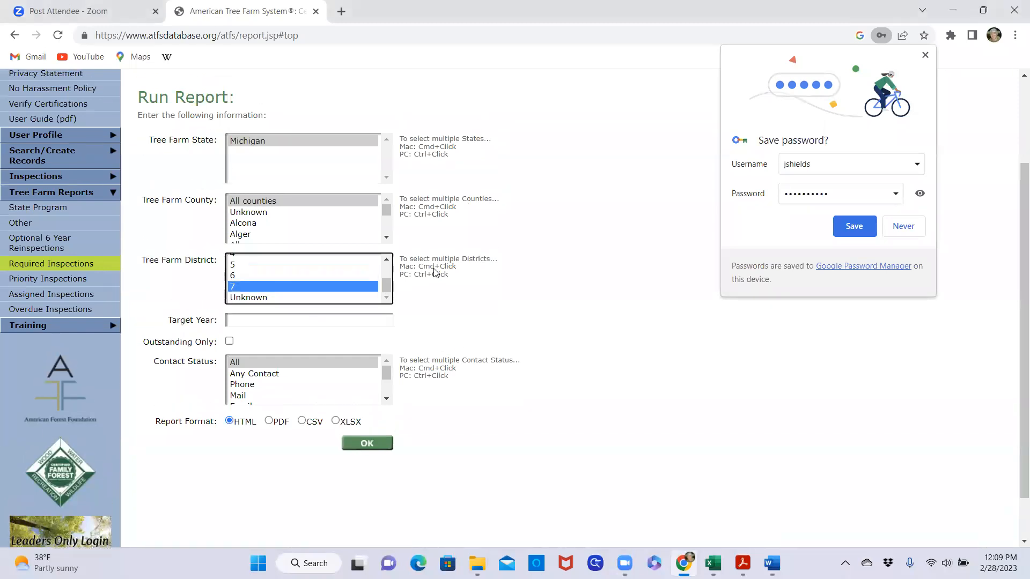
left_click(292, 192)
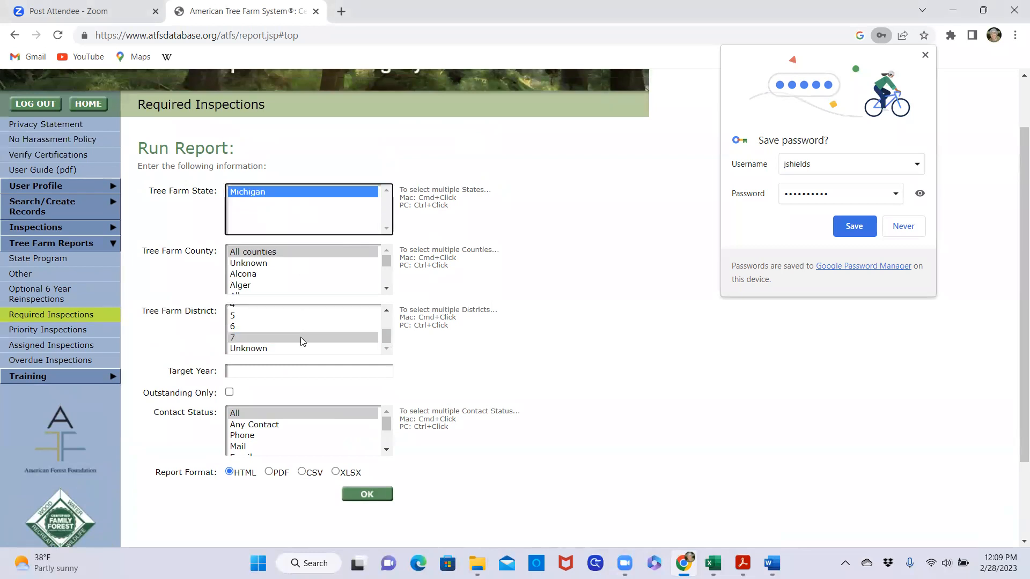
left_click(301, 337)
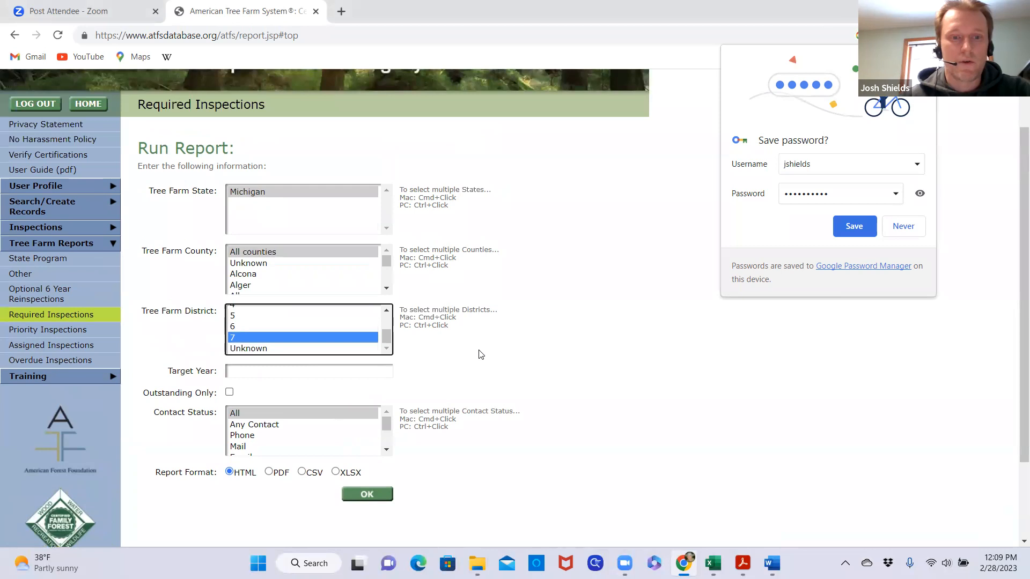
Set the report format to XLSX and run the Required Inspections report
scroll(427, 361, "down", 1)
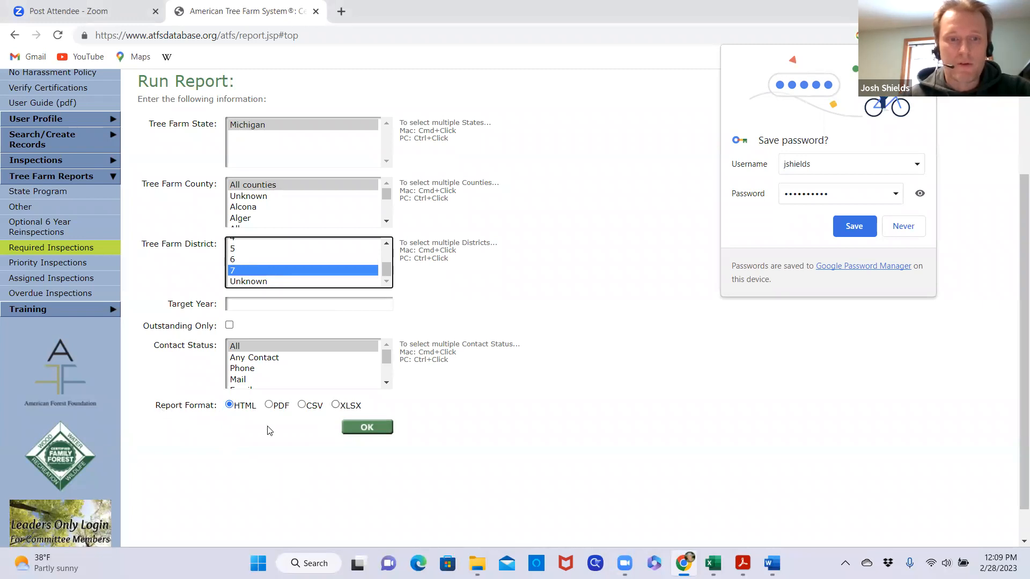
left_click(336, 405)
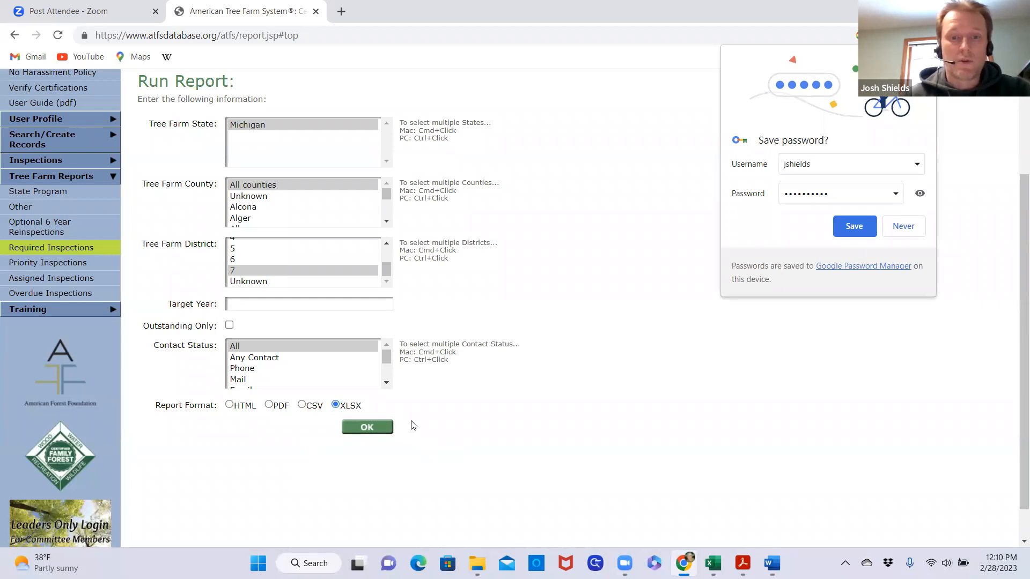
left_click(388, 429)
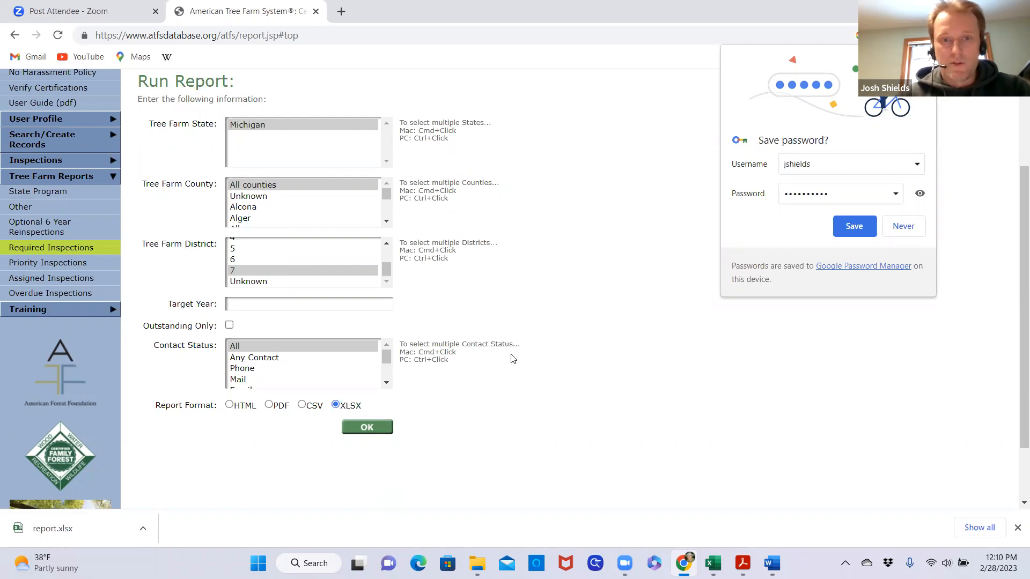
scroll(524, 405, "up", 3)
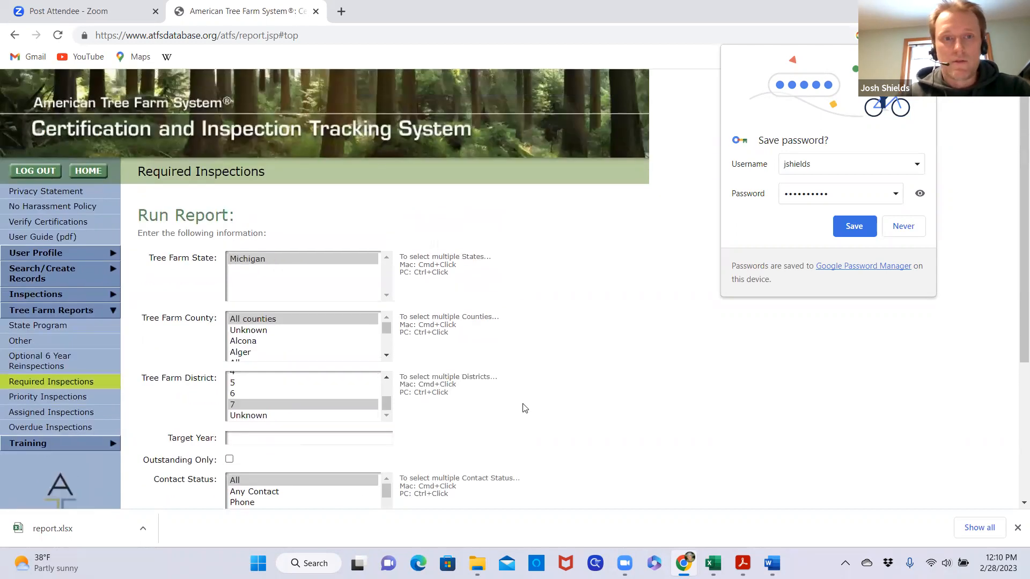
scroll(524, 408, "down", 3)
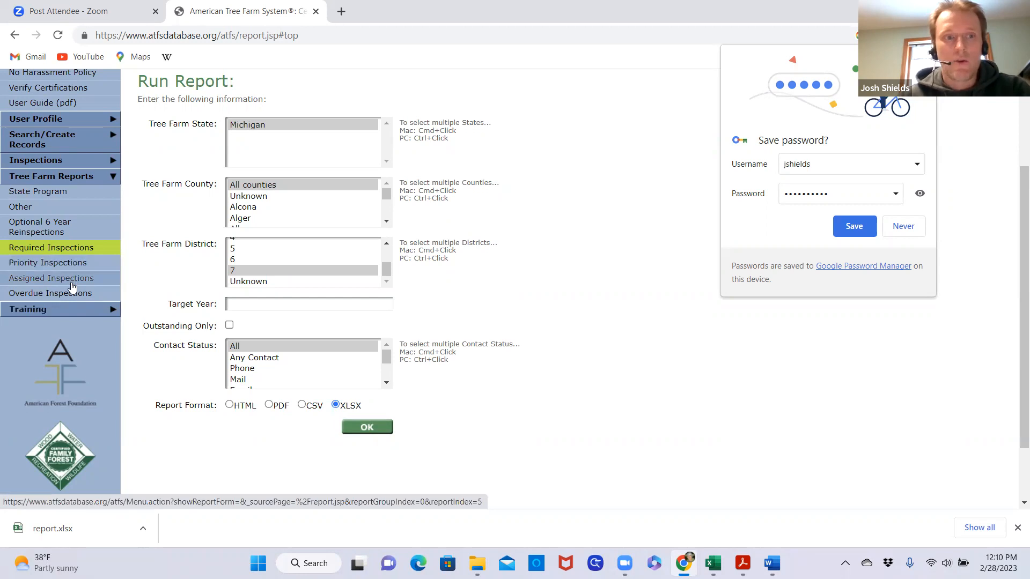
scroll(542, 413, "up", 2)
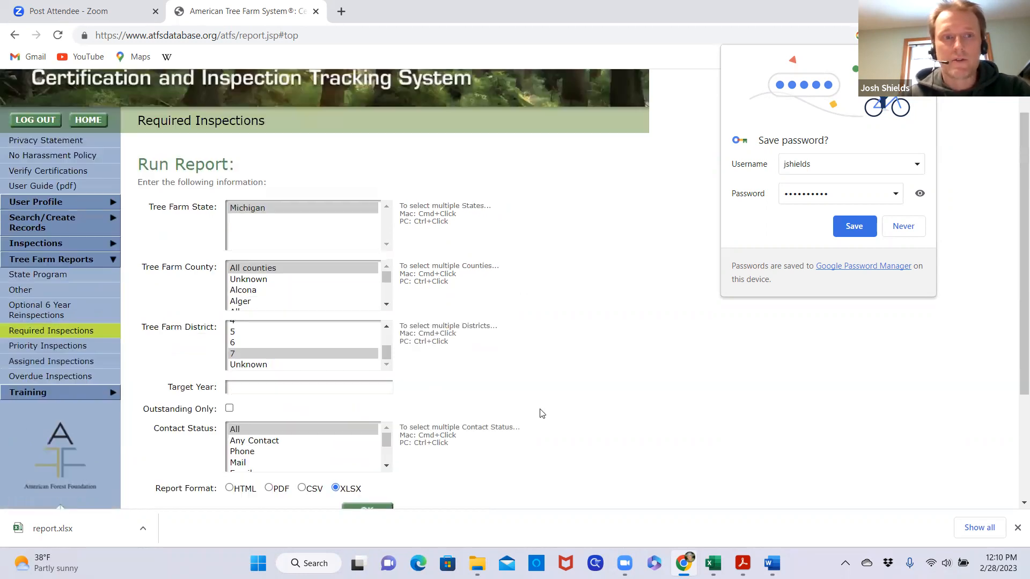
scroll(541, 412, "up", 1)
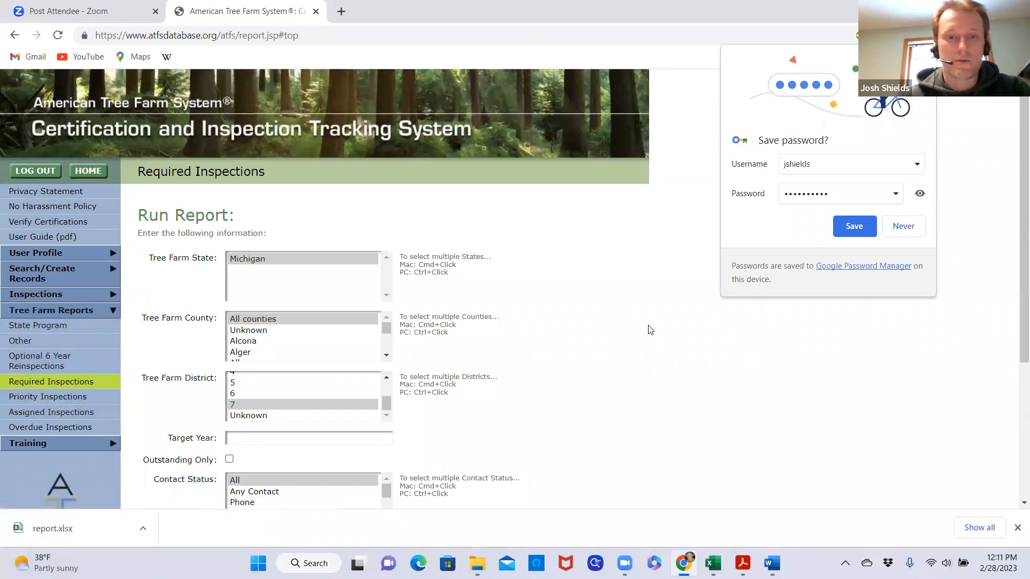
scroll(581, 335, "down", 2)
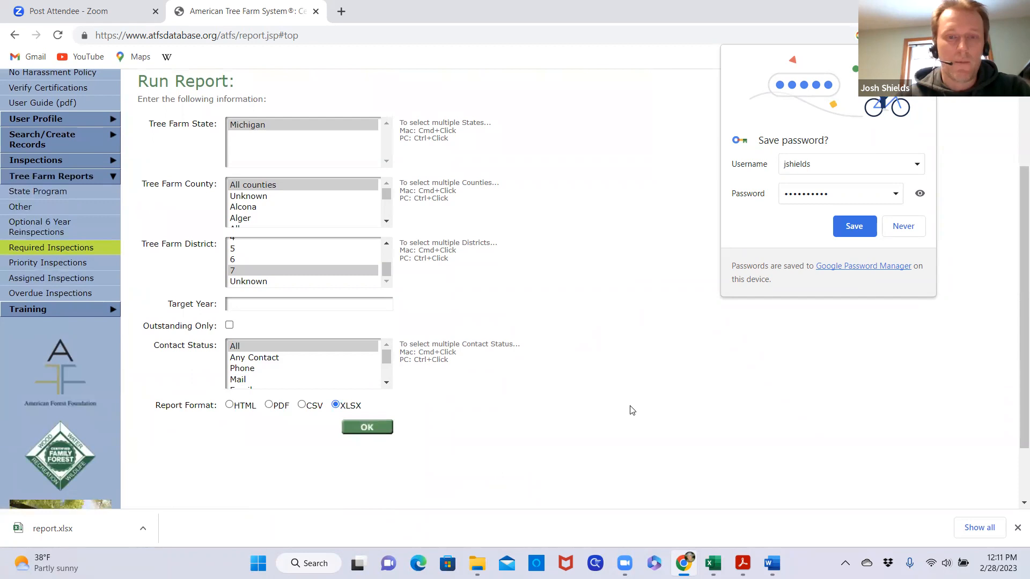
scroll(617, 417, "up", 3)
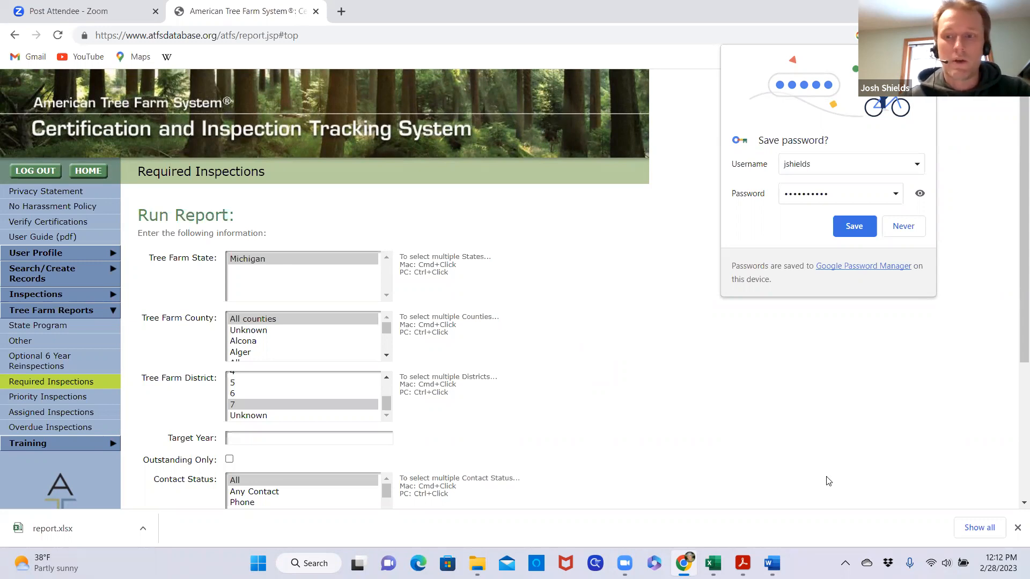
Dismiss the browser's download bar listing report.xlsx
left_click(1016, 528)
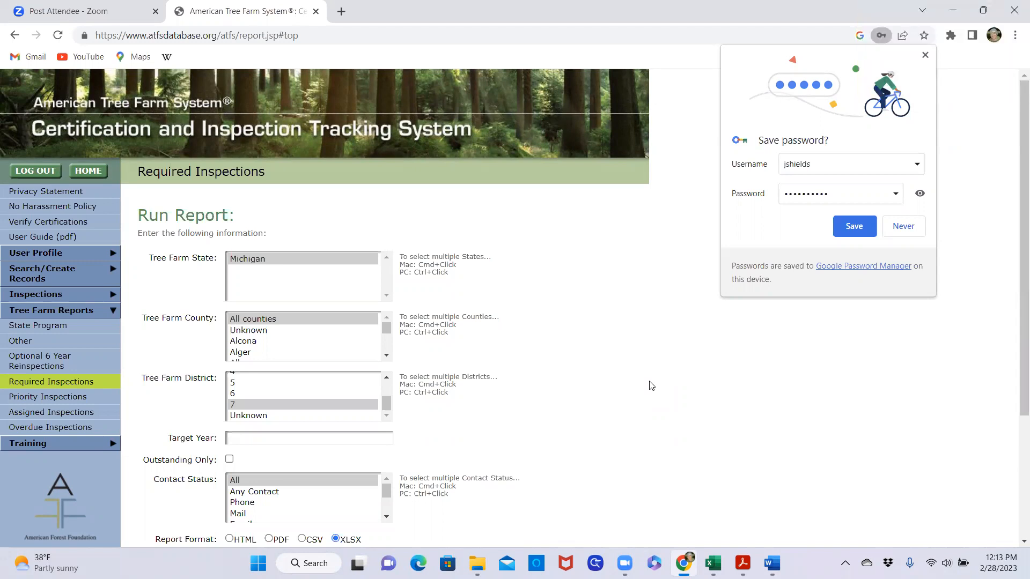
scroll(589, 372, "down", 2)
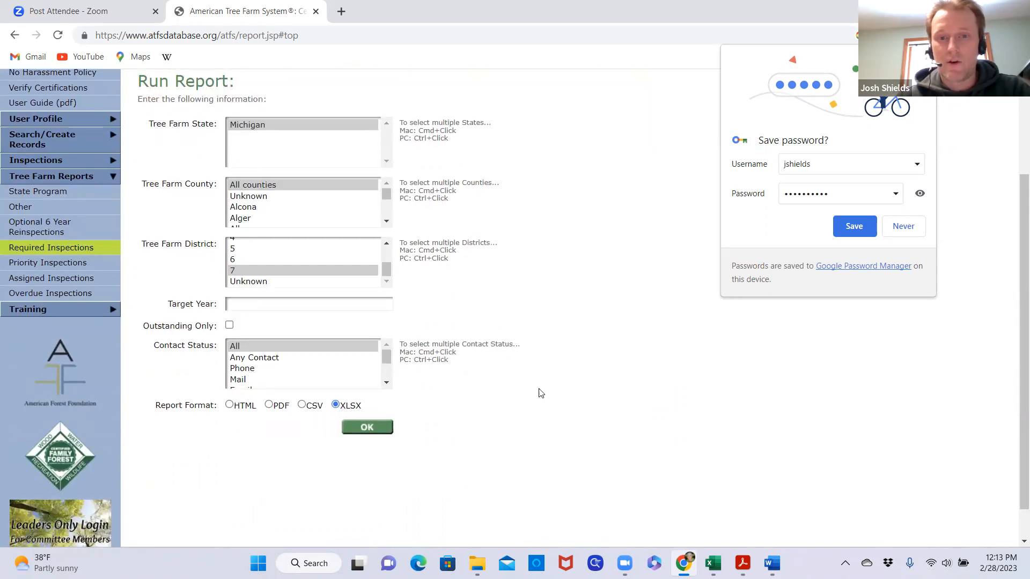
scroll(570, 410, "up", 1)
scroll(569, 410, "up", 2)
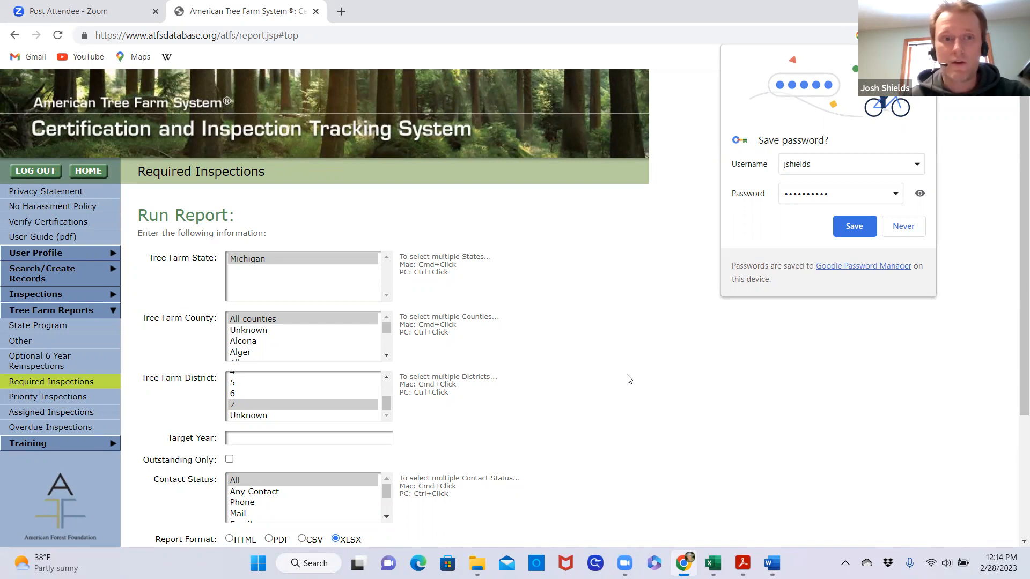
Switch to Adobe Acrobat Reader and review the first page of the completed ATFS Tree Farm Inspection Record
mouse_move(742, 563)
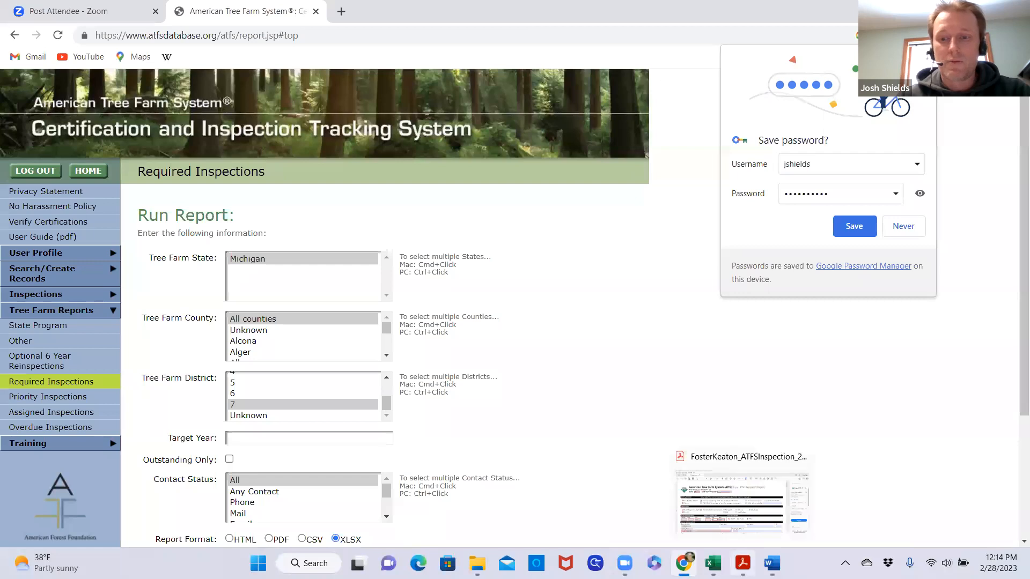
left_click(725, 464)
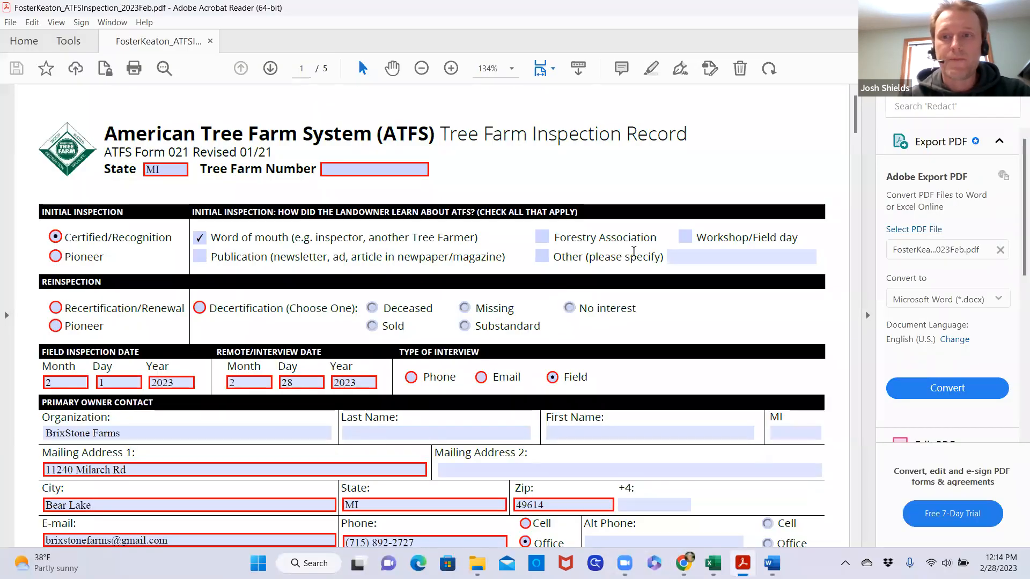
scroll(631, 264, "down", 4)
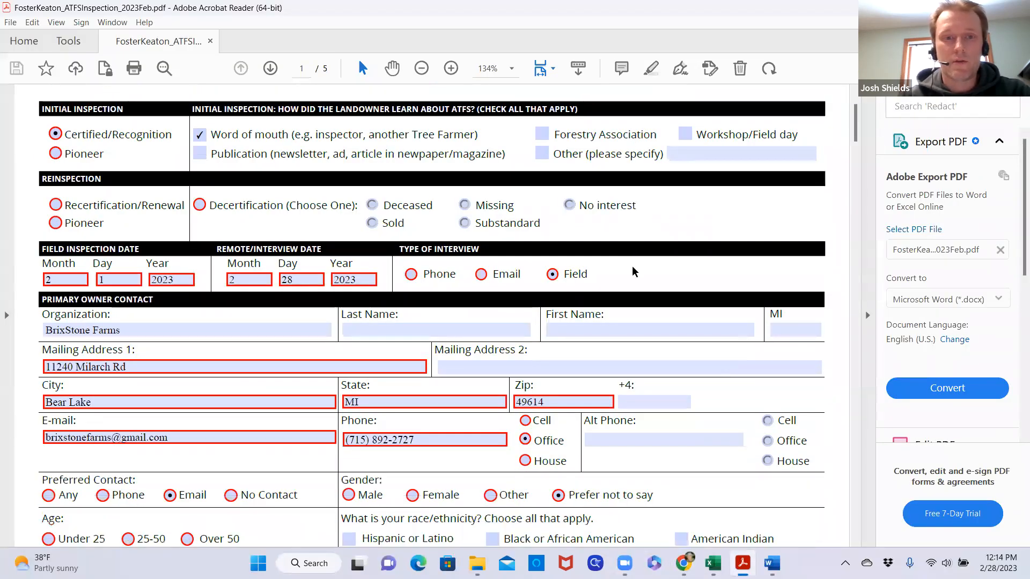
scroll(633, 272, "down", 1)
scroll(632, 288, "up", 5)
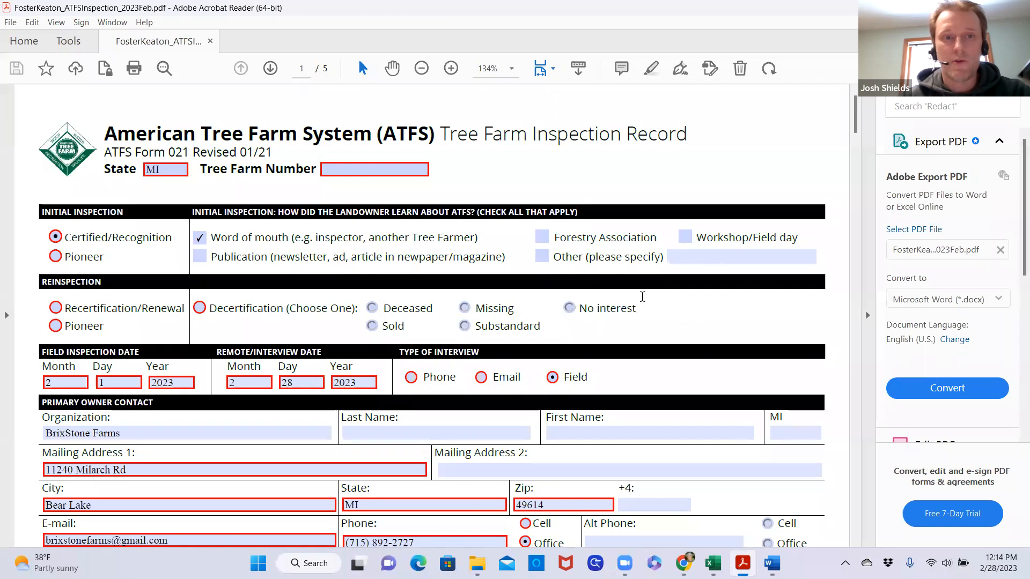
Set the inspection record's zoom to 100% and examine the header, inspection type, inspection dates and primary owner contact fields
left_click(512, 68)
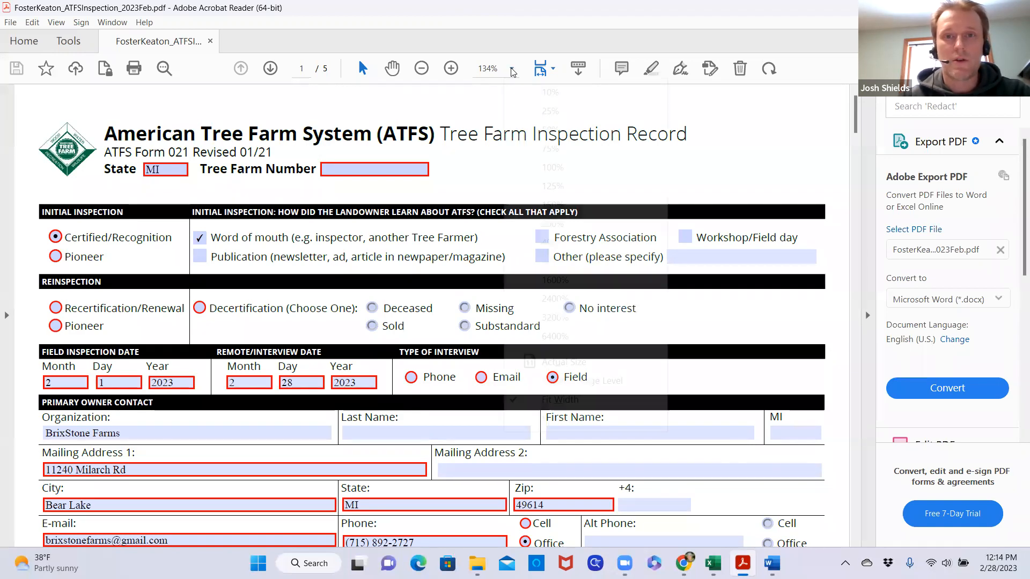
left_click(552, 167)
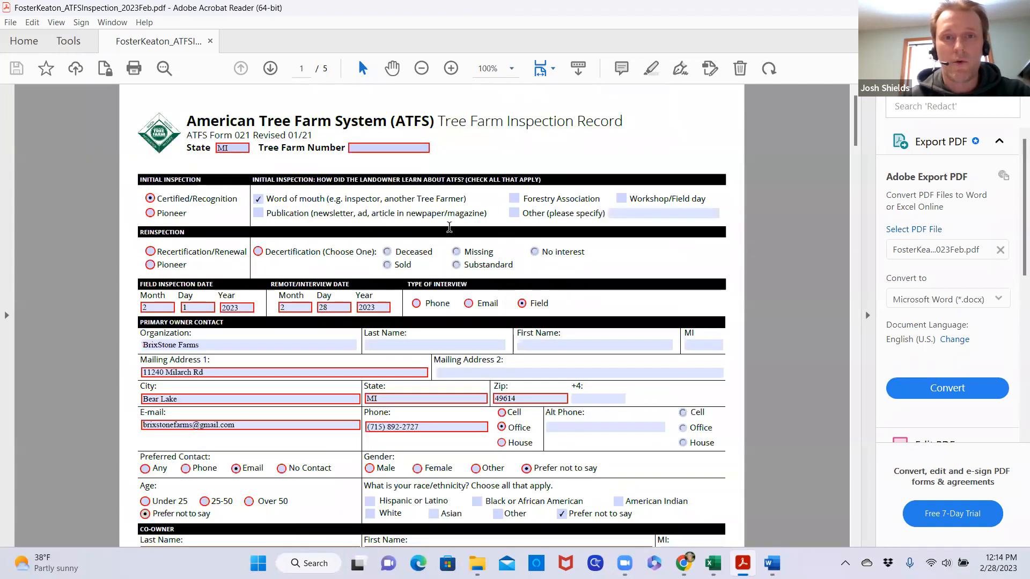
scroll(347, 285, "down", 2)
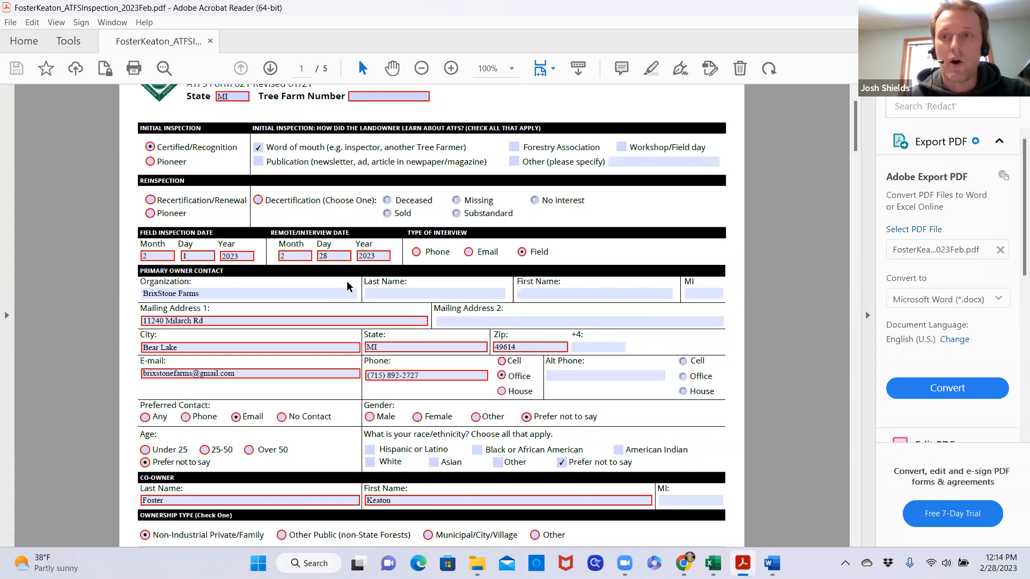
left_click(337, 296)
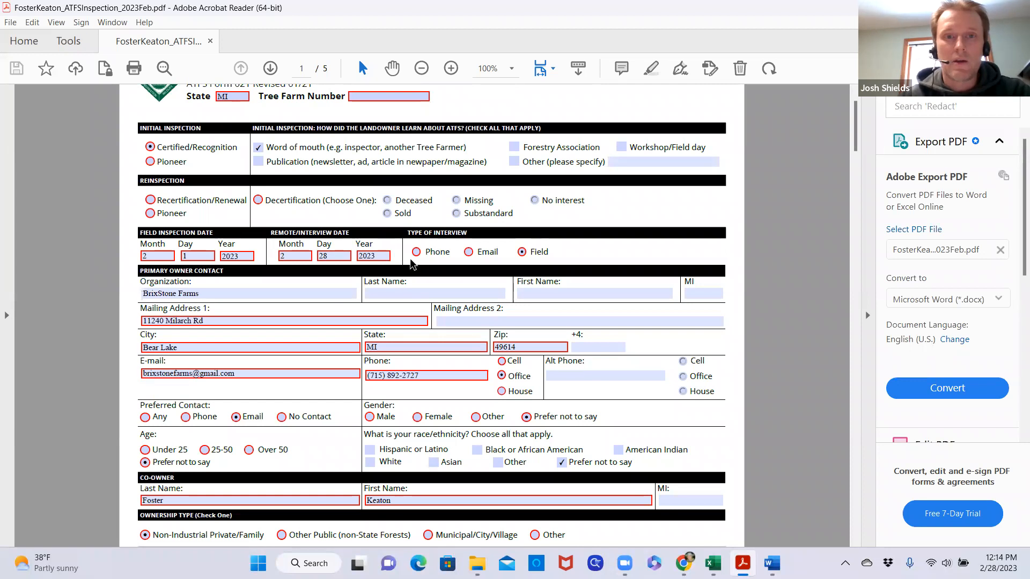
scroll(425, 248, "up", 2)
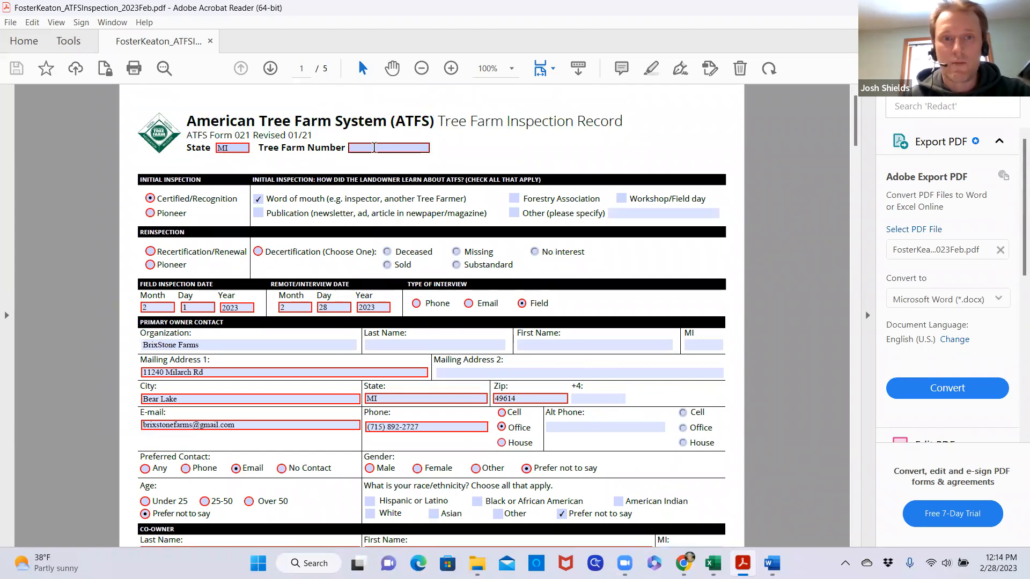
mouse_move(374, 148)
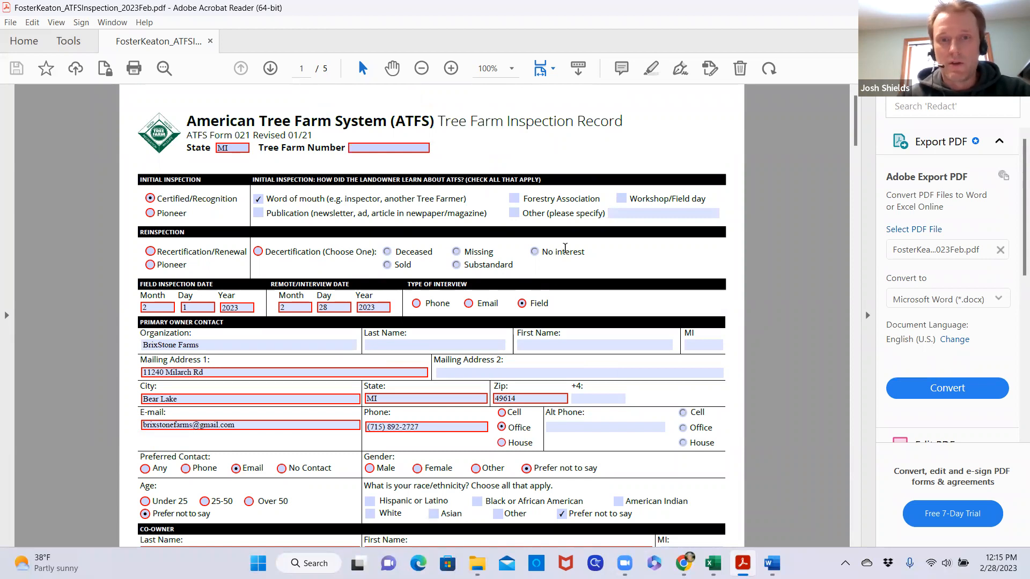
scroll(584, 284, "down", 3)
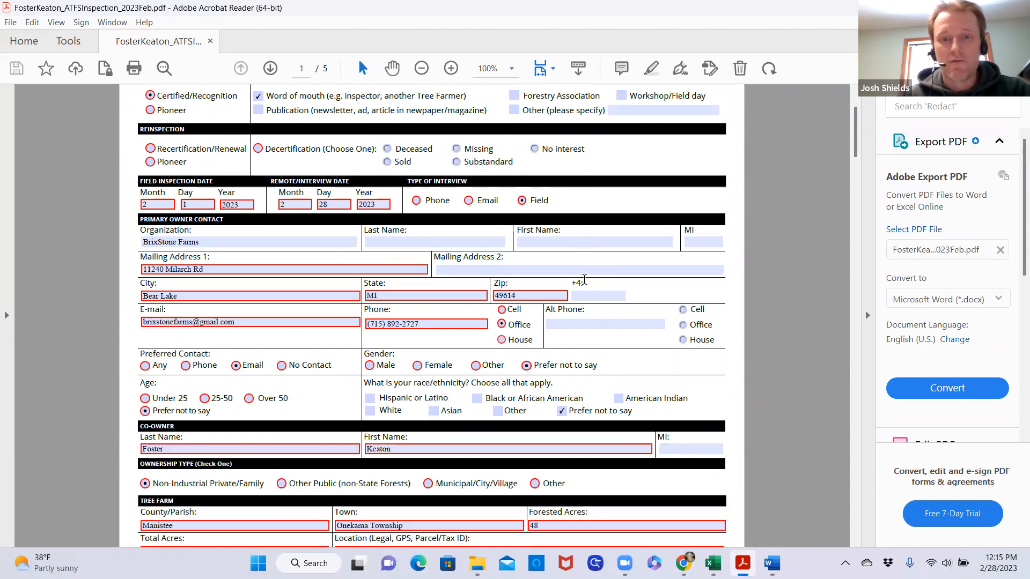
mouse_move(327, 321)
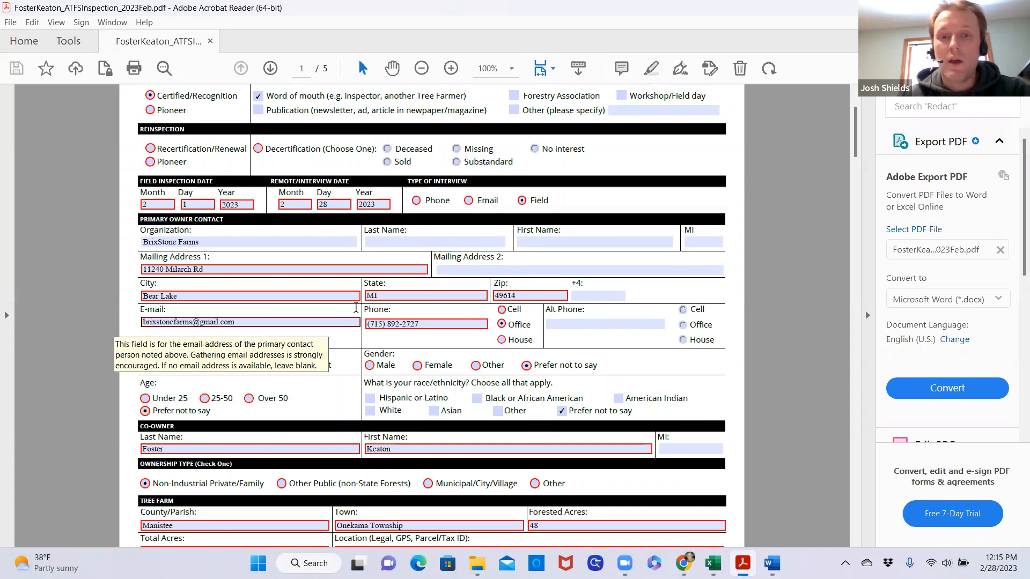
scroll(388, 285, "up", 3)
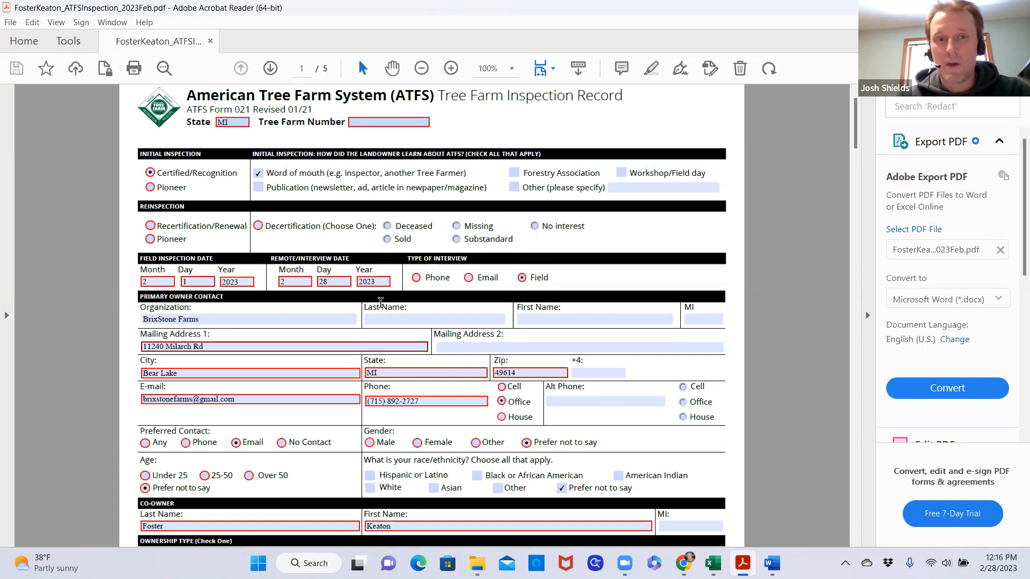
Examine the rest of the inspection record's first page, from the owner name fields through co-owner, tree farm, soil type and conservation activities
left_click(445, 318)
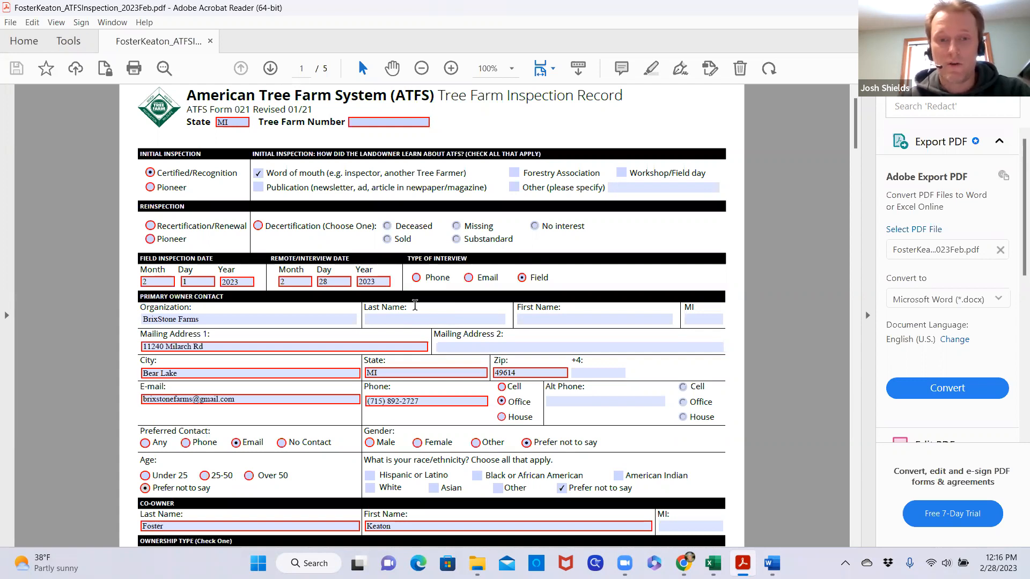
left_click(448, 316)
scroll(448, 317, "down", 5)
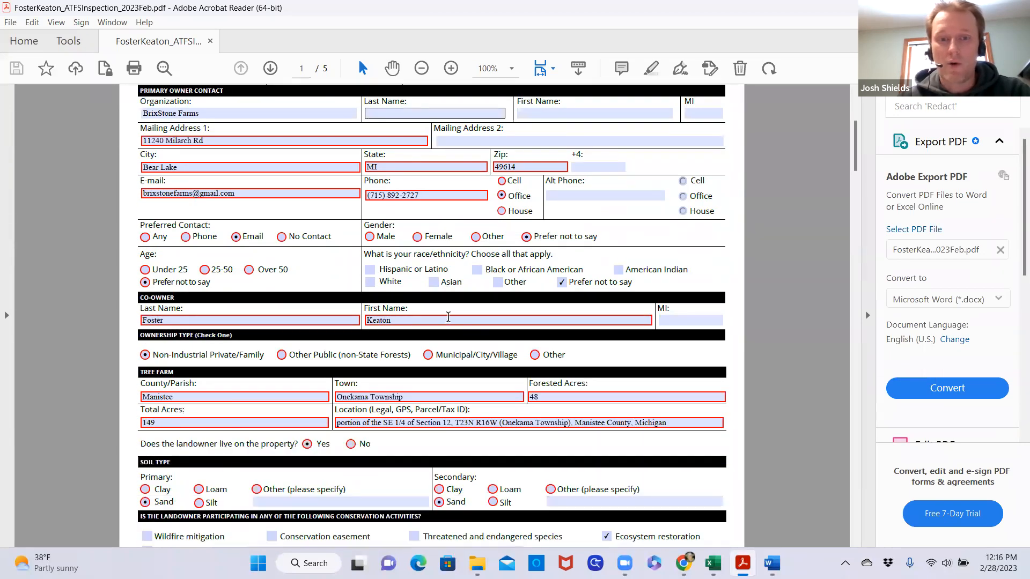
scroll(449, 316, "down", 5)
scroll(449, 318, "down", 2)
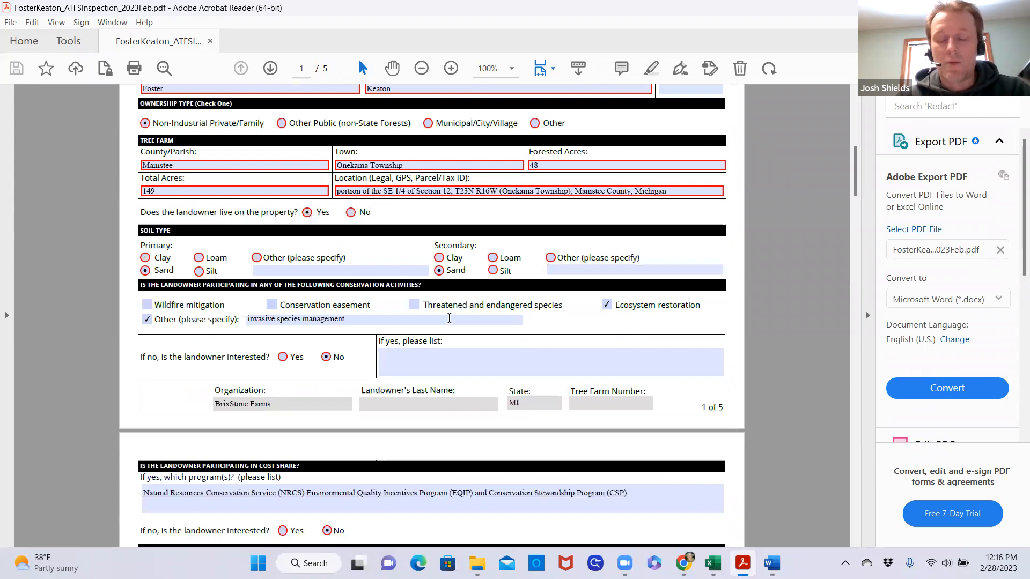
scroll(448, 318, "up", 8)
scroll(449, 318, "up", 2)
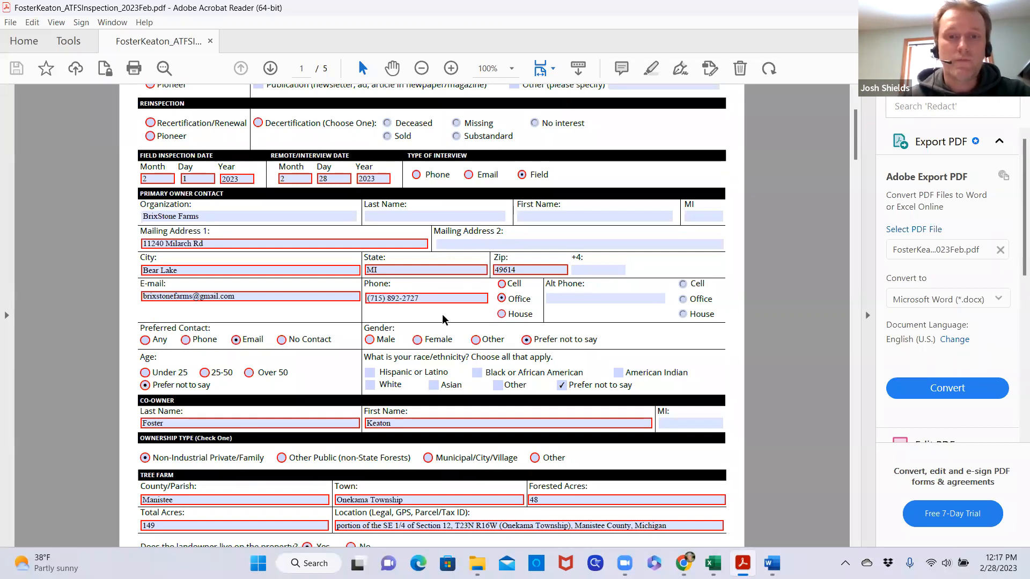
scroll(460, 336, "up", 3)
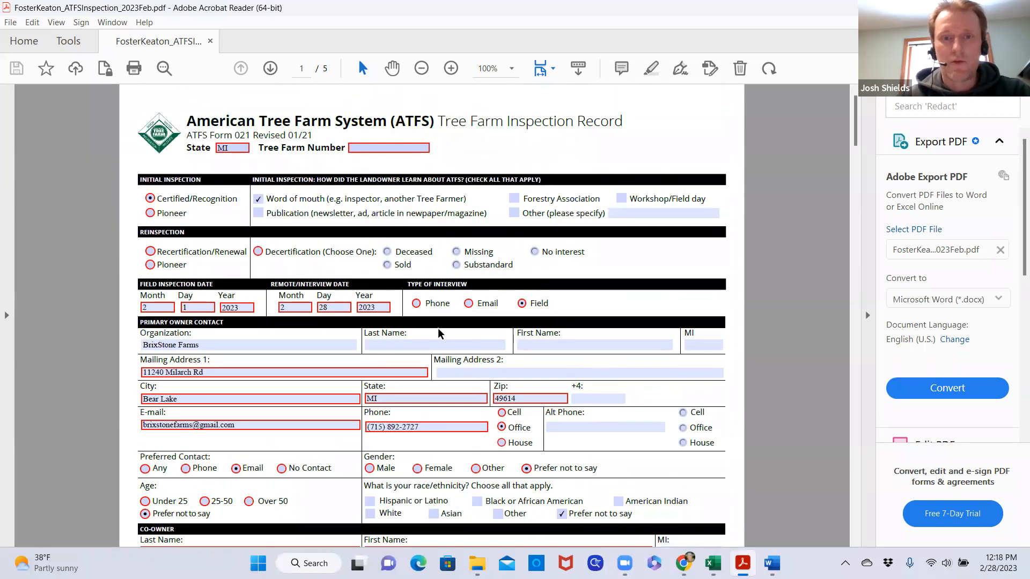
scroll(438, 327, "down", 3)
scroll(438, 327, "down", 2)
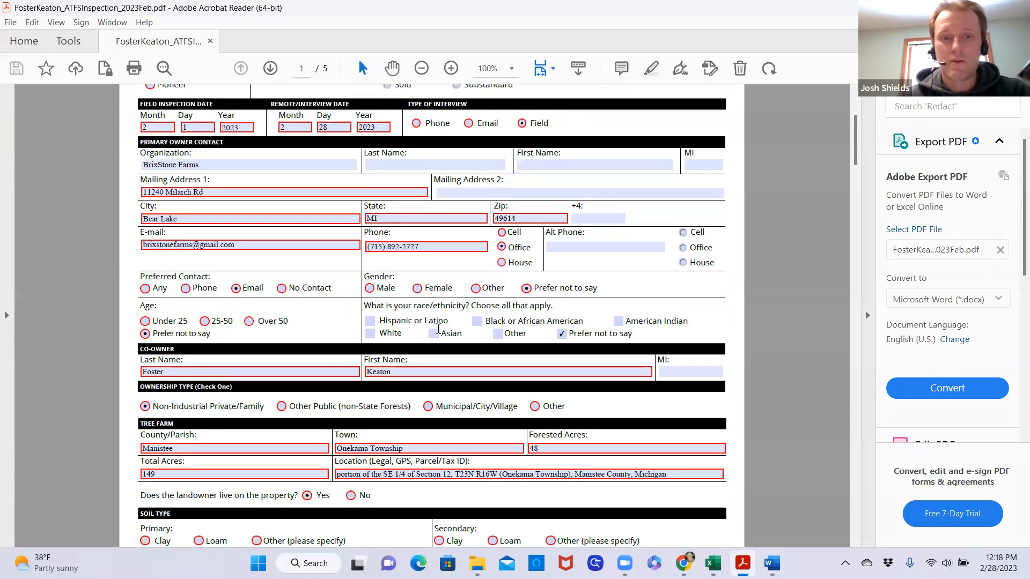
scroll(438, 329, "down", 4)
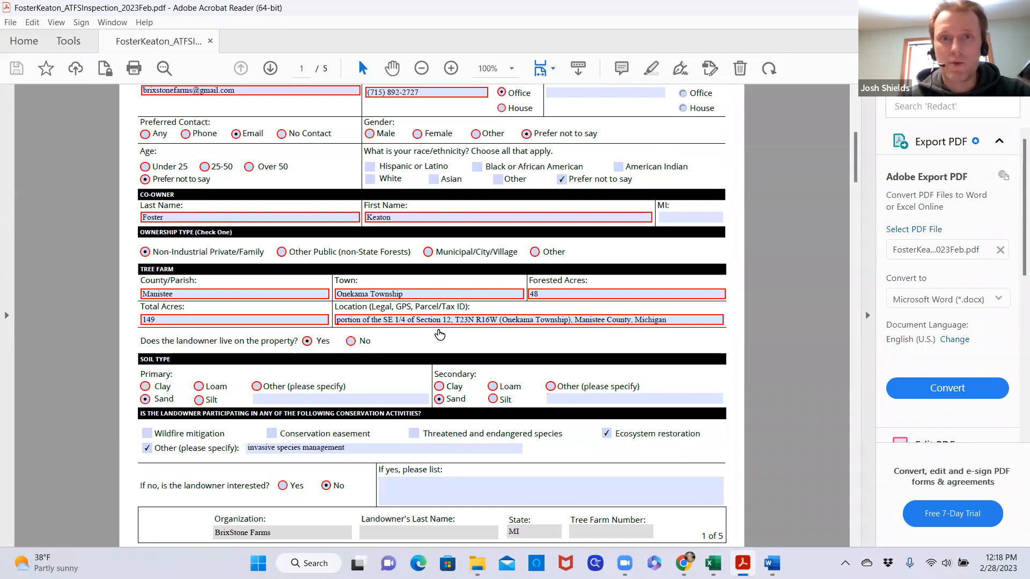
scroll(438, 329, "up", 9)
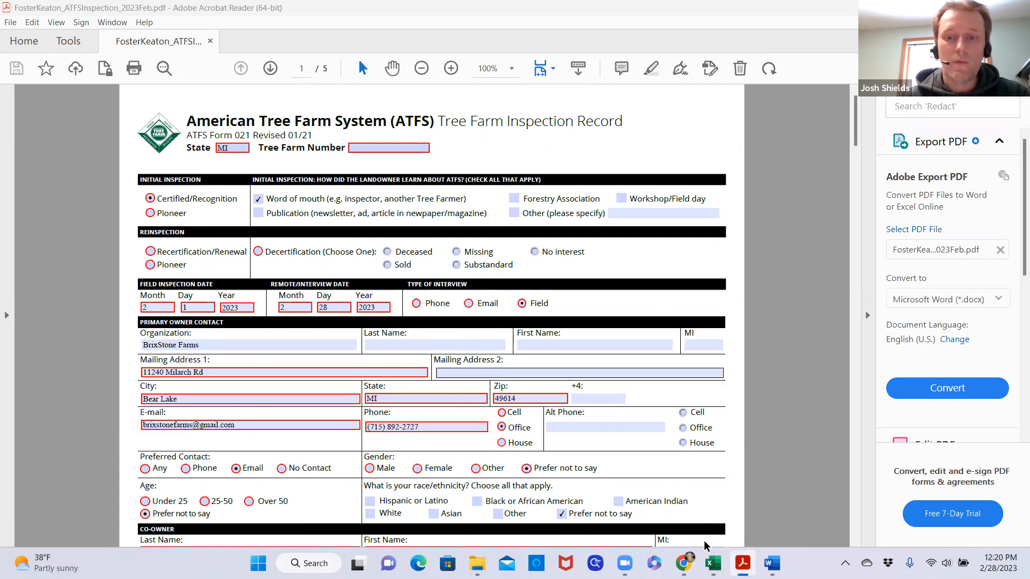
mouse_move(682, 562)
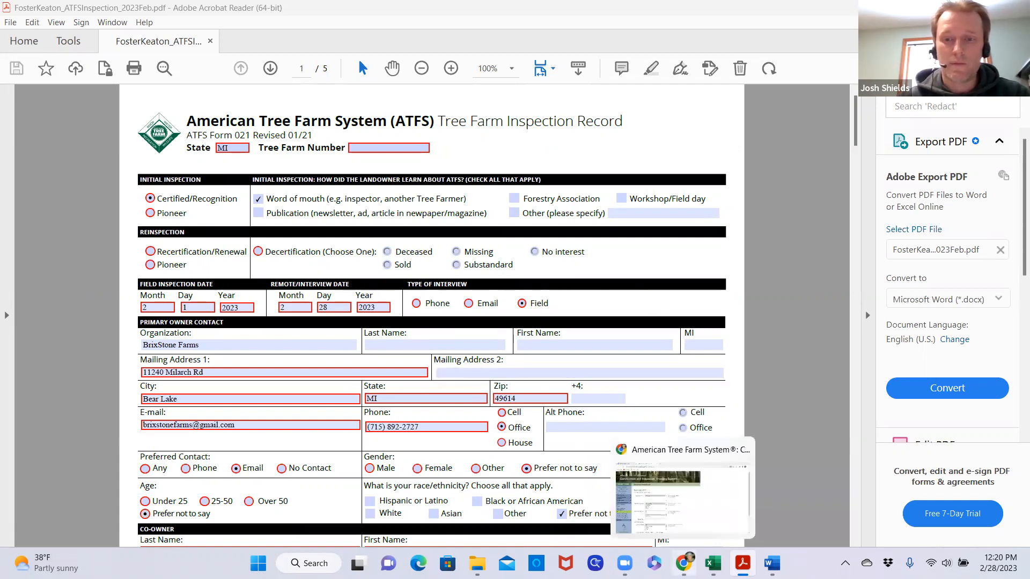
left_click(663, 454)
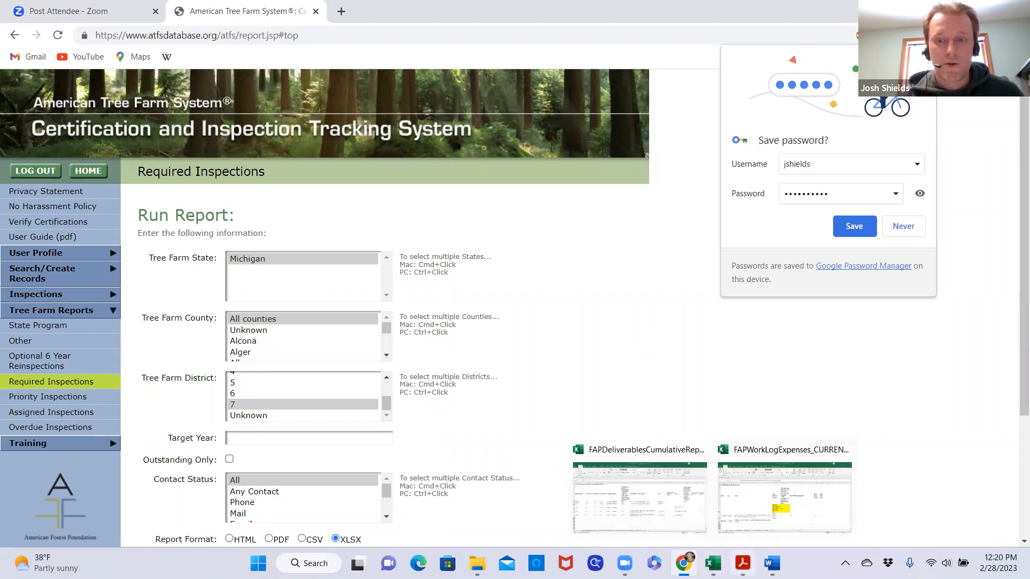
mouse_move(742, 563)
left_click(706, 454)
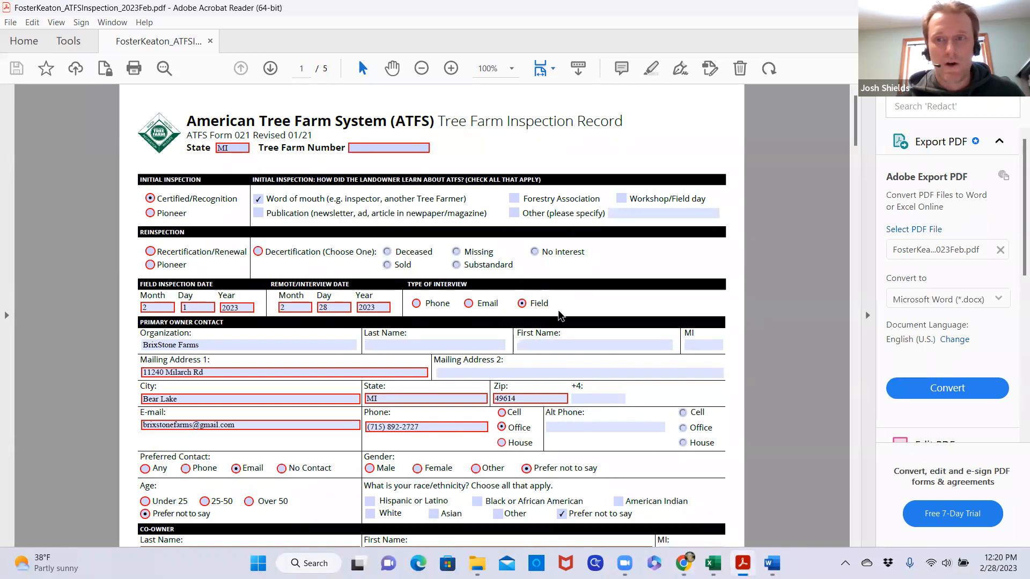
Switch to the ATFS database in Chrome and open the record search for individuals
mouse_move(686, 561)
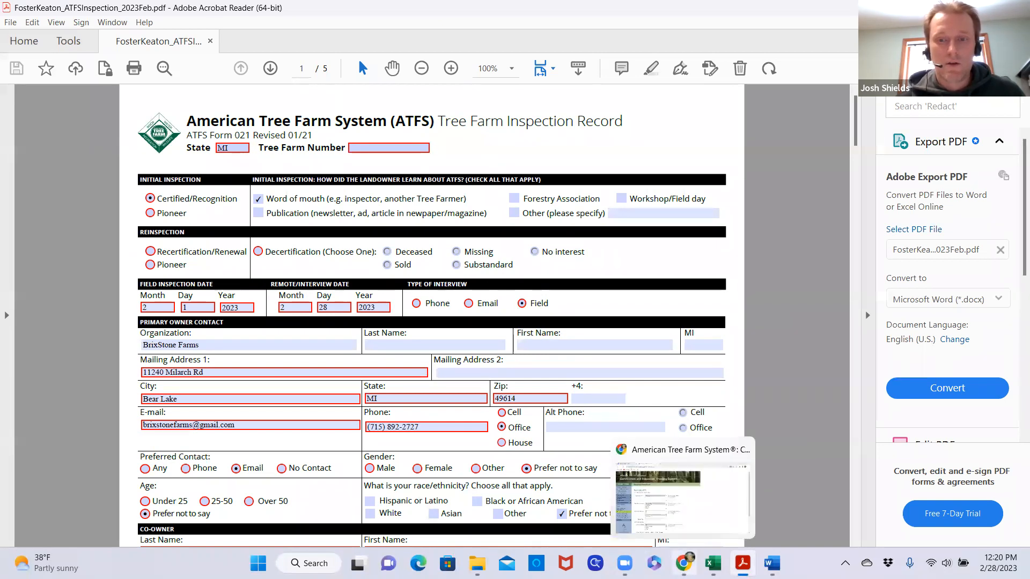
left_click(668, 483)
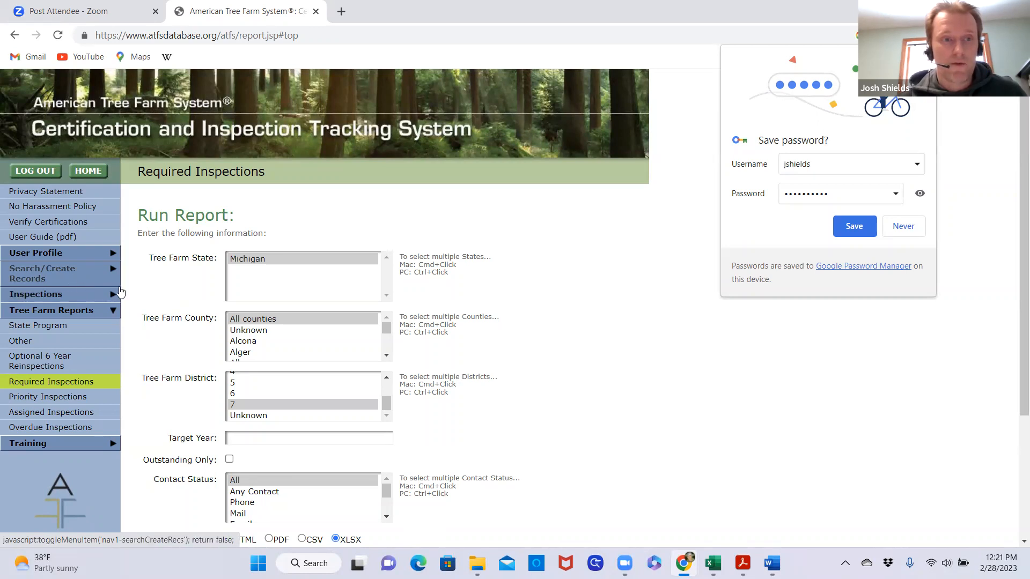
left_click(66, 278)
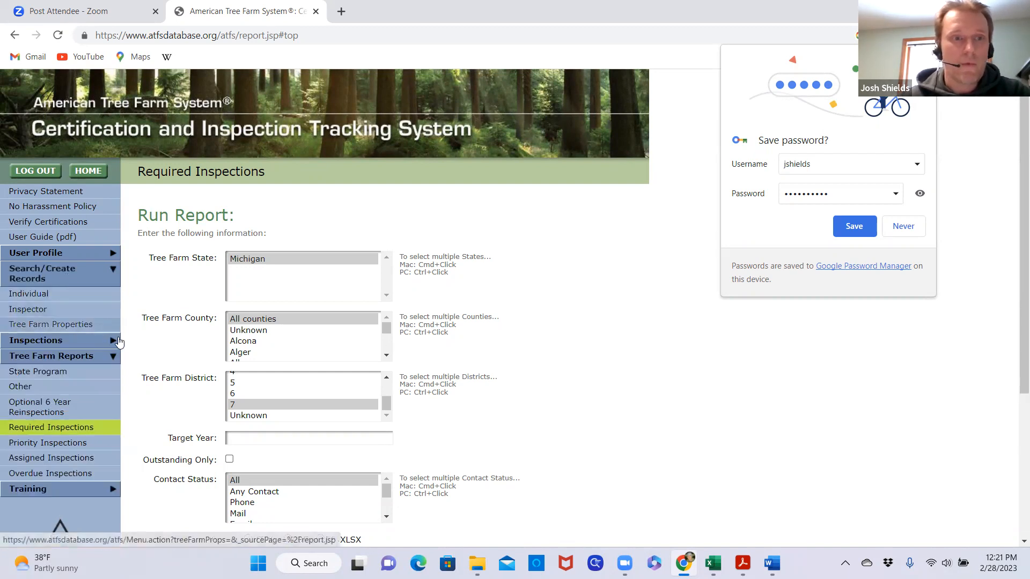
left_click(72, 298)
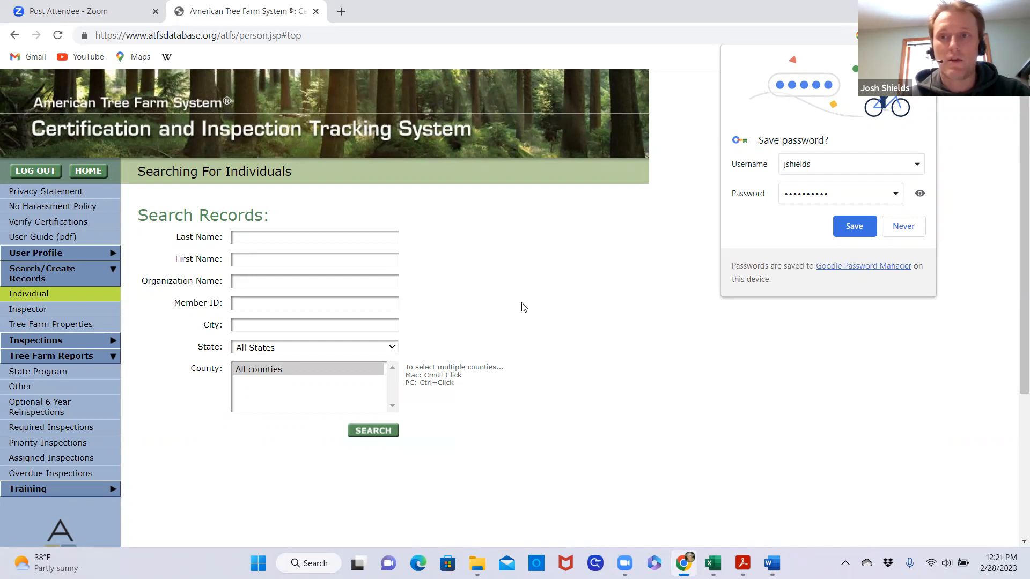
Search individual records for the organization name BrixStone in the state of Michigan
left_click(353, 284)
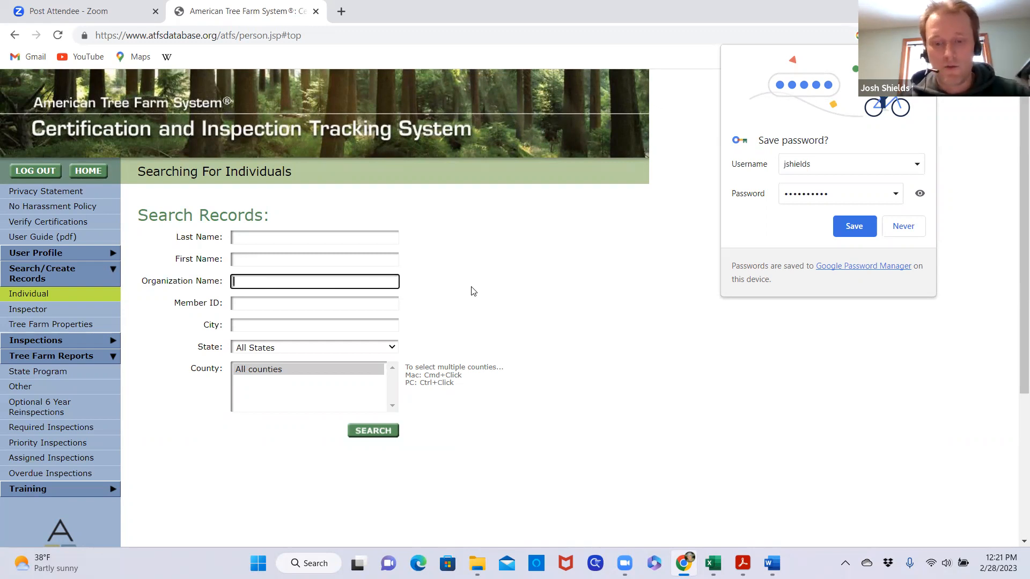
type("Brix")
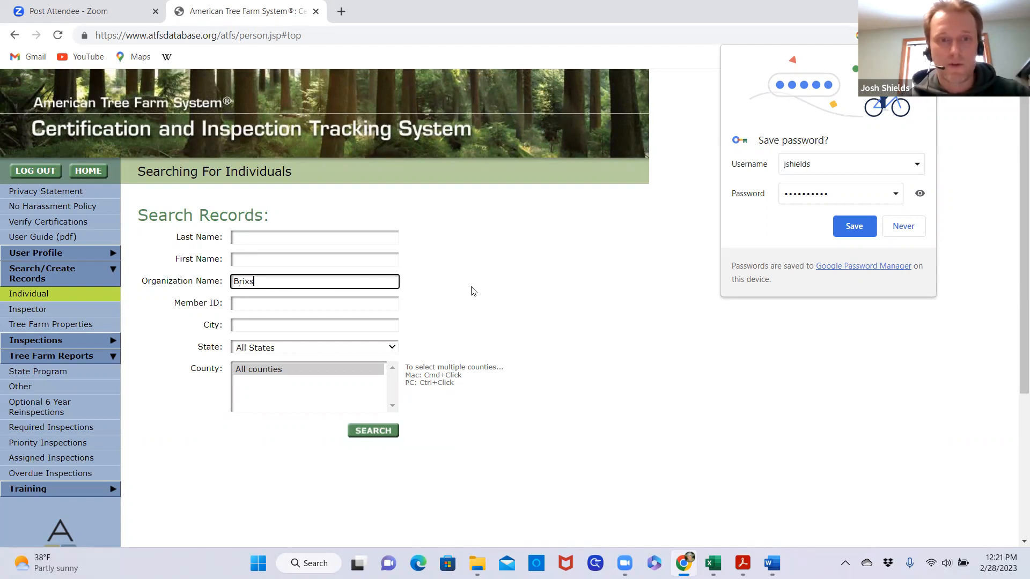
type("Stone")
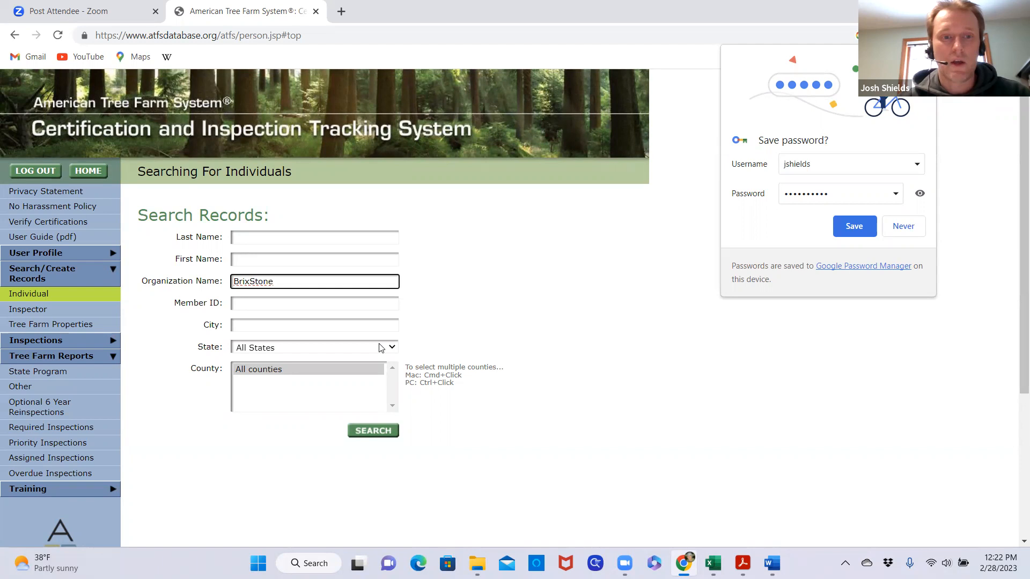
left_click(392, 349)
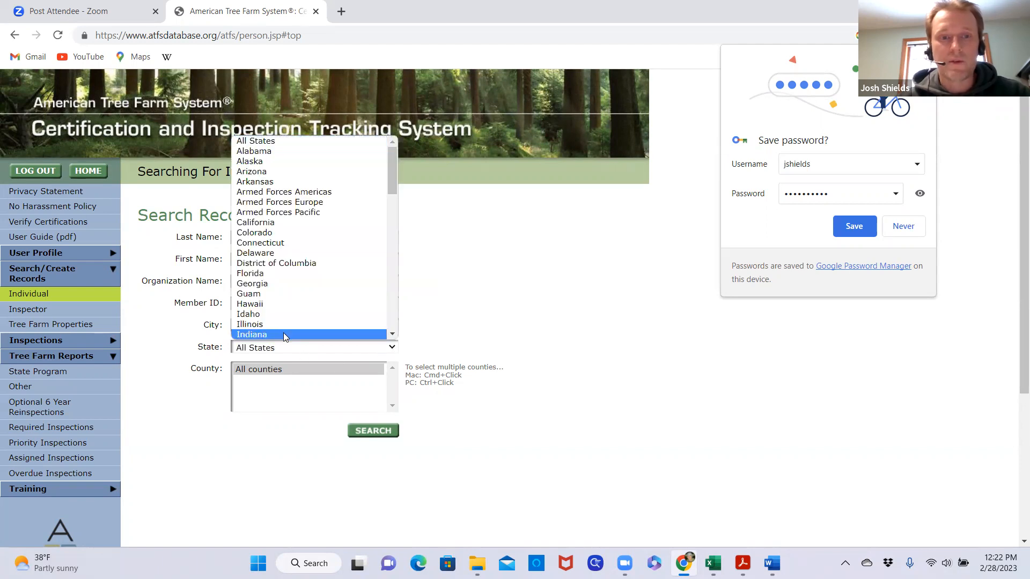
scroll(252, 287, "down", 5)
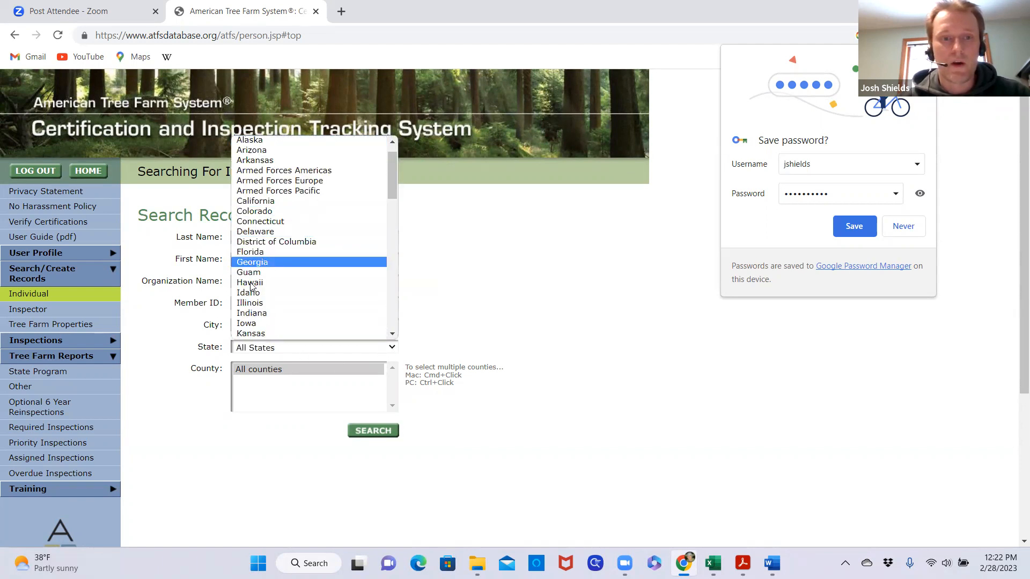
left_click(262, 283)
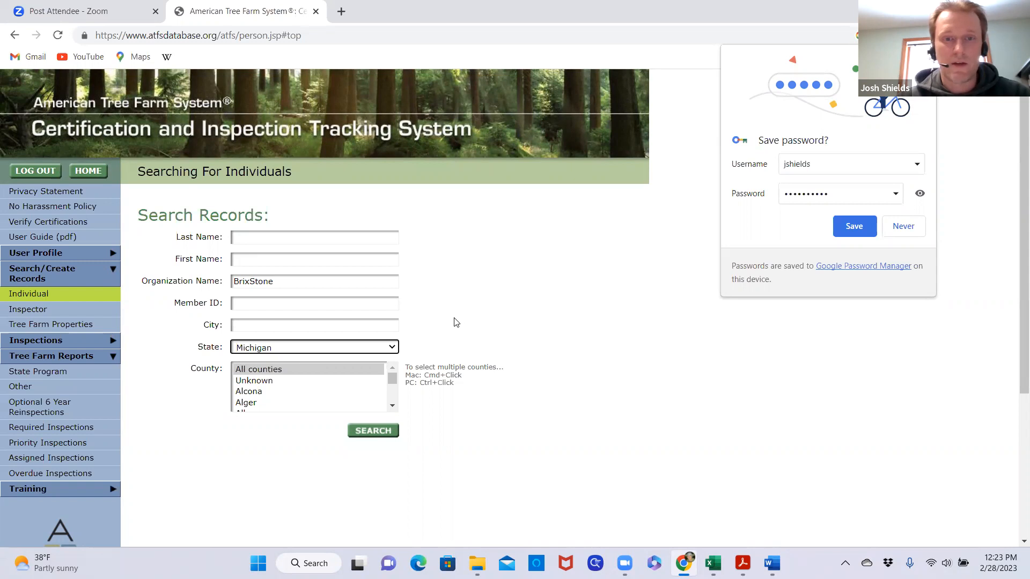
left_click(372, 437)
Review the search outcome and the Name/Organization and Status fields of the blank new-individual form
scroll(501, 338, "down", 3)
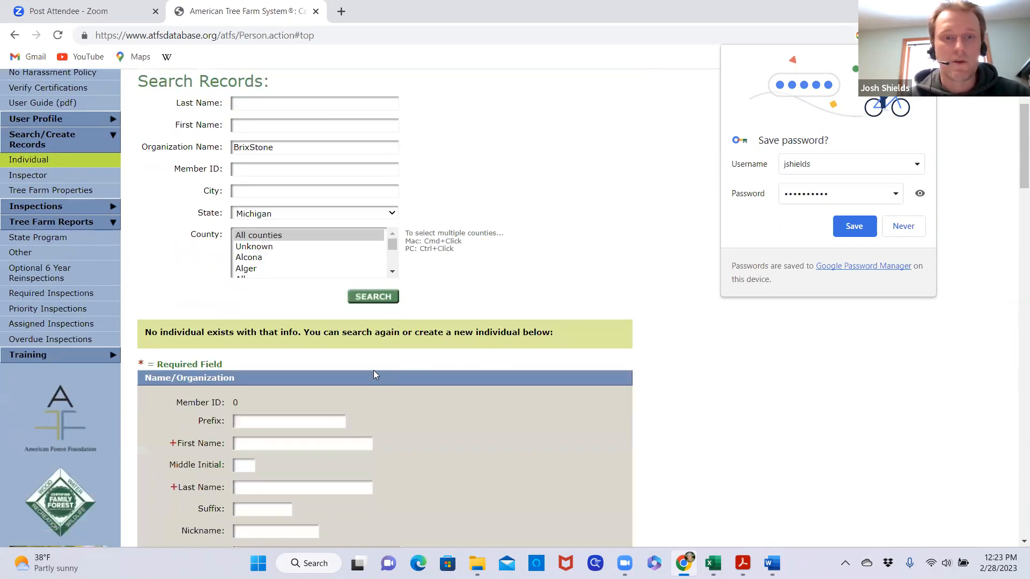
scroll(405, 368, "down", 5)
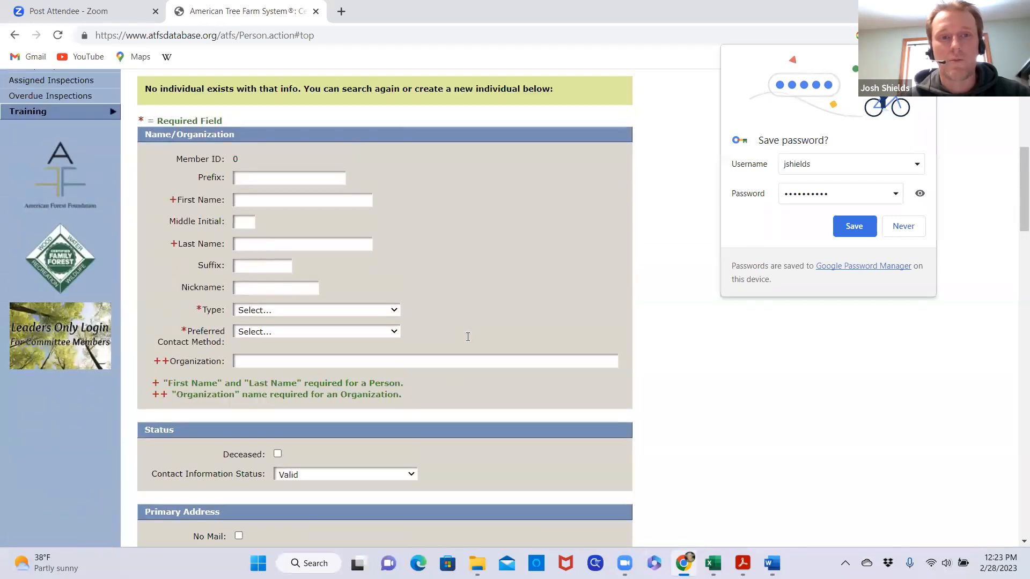
scroll(468, 337, "up", 3)
scroll(452, 265, "up", 1)
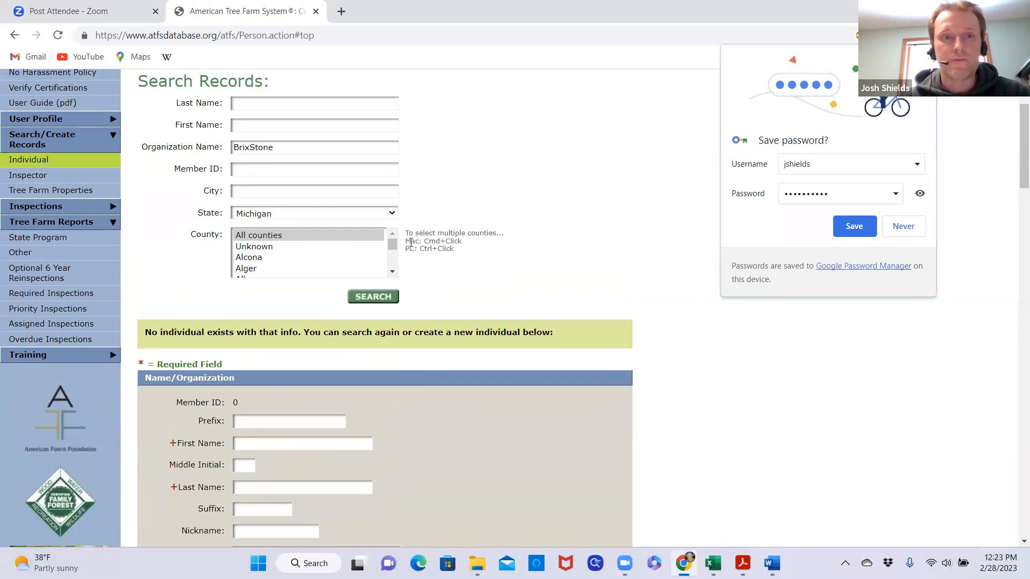
scroll(408, 244, "down", 2)
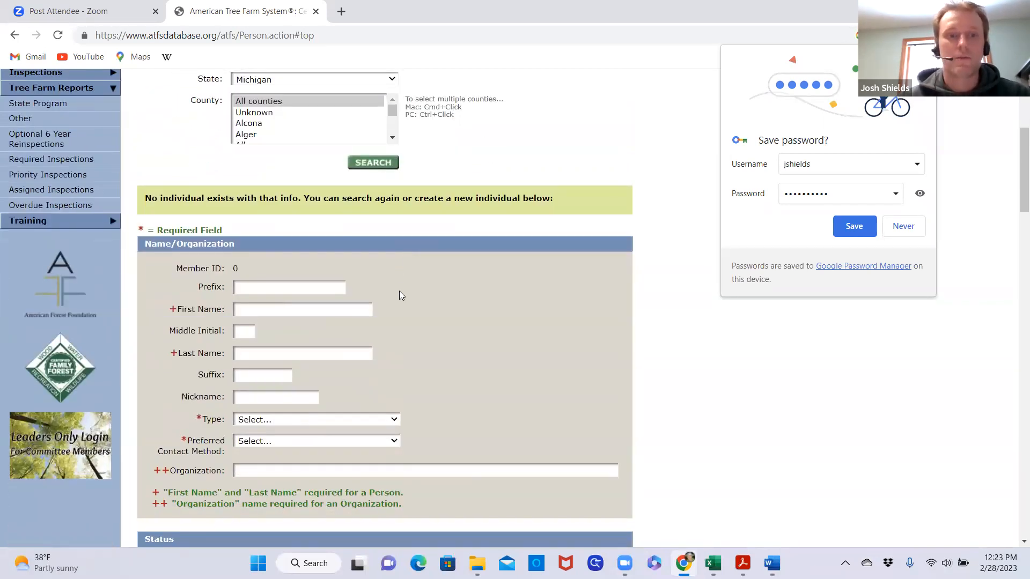
scroll(419, 293, "down", 1)
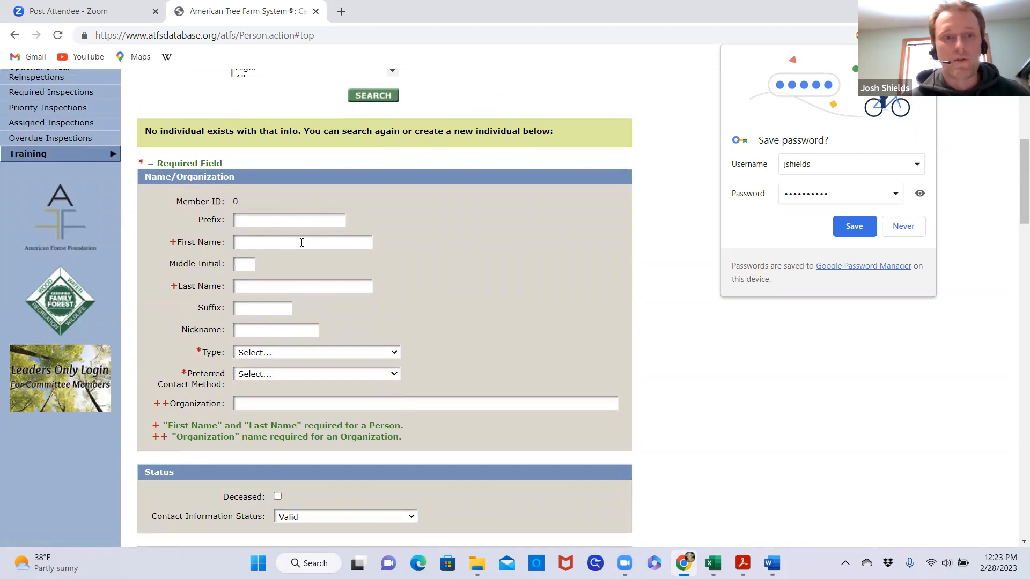
Enter BrixStone Farms as the organization name of the new record and set its type to Organization
scroll(438, 279, "down", 1)
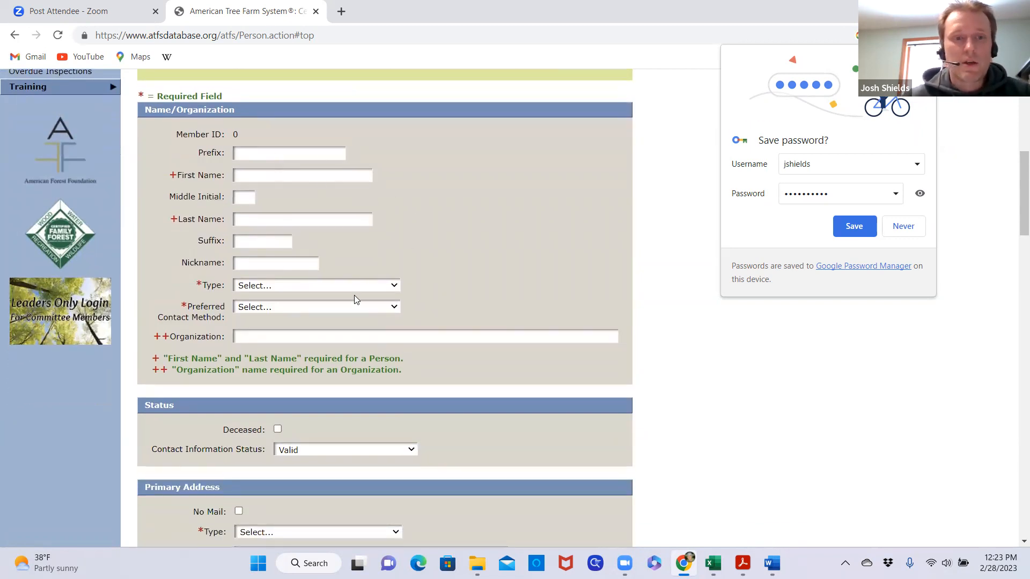
left_click(303, 338)
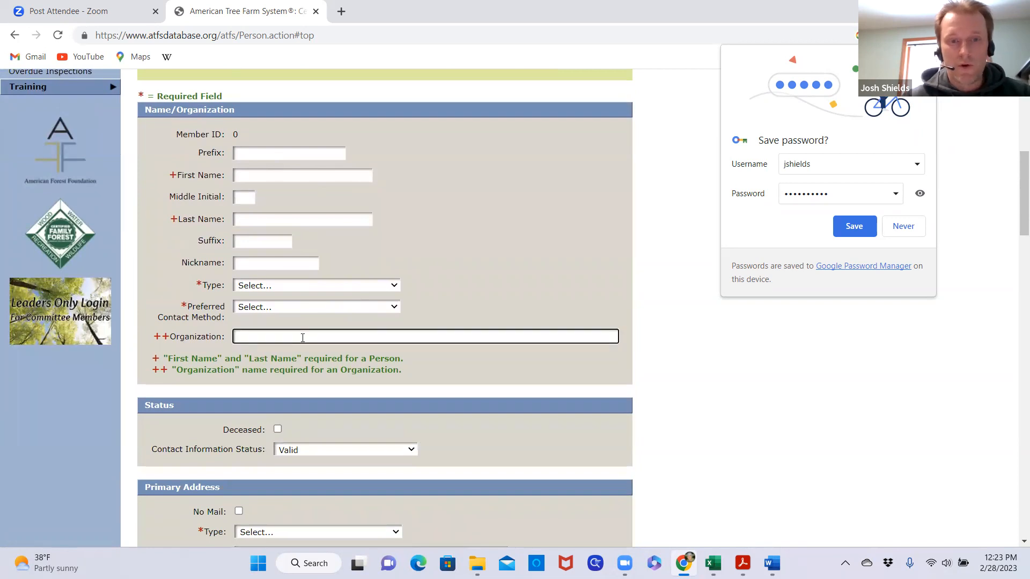
type("BrixS")
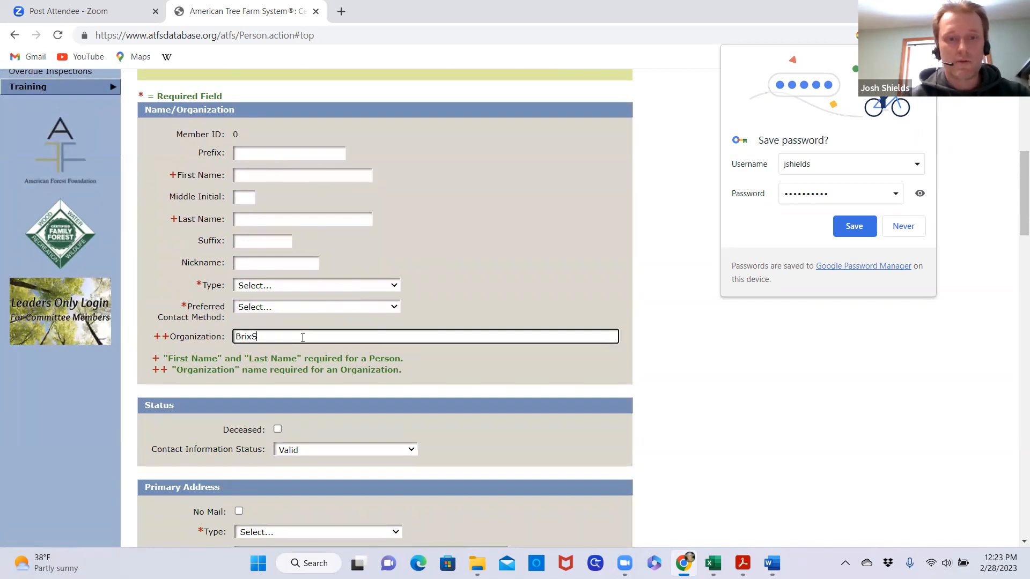
type("tone Farms")
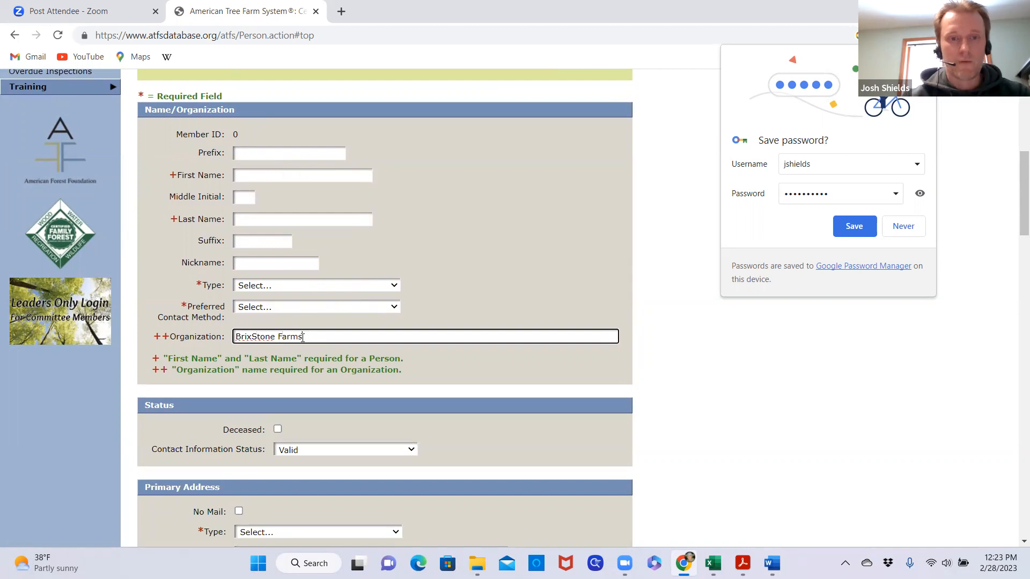
left_click(392, 288)
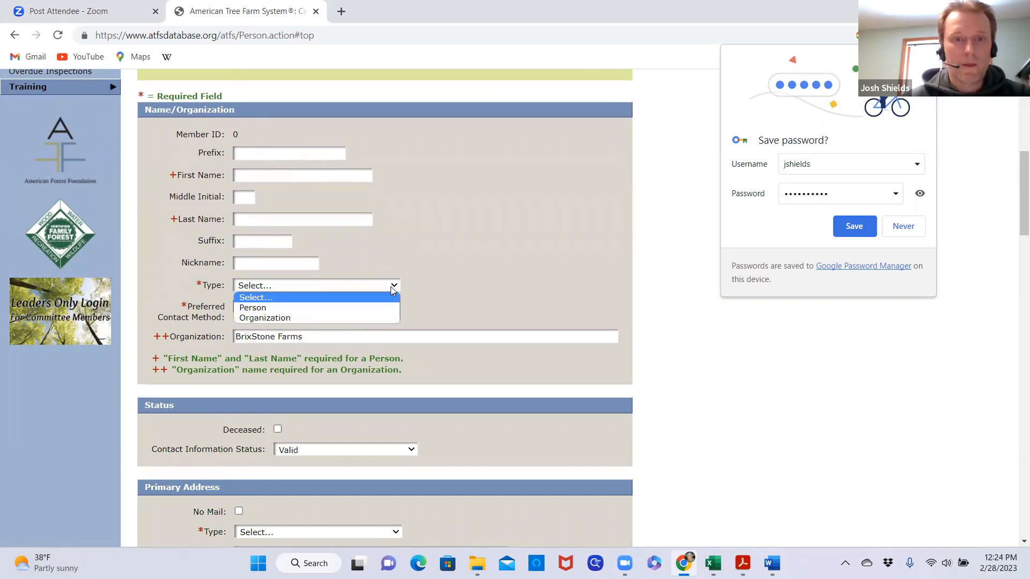
left_click(289, 320)
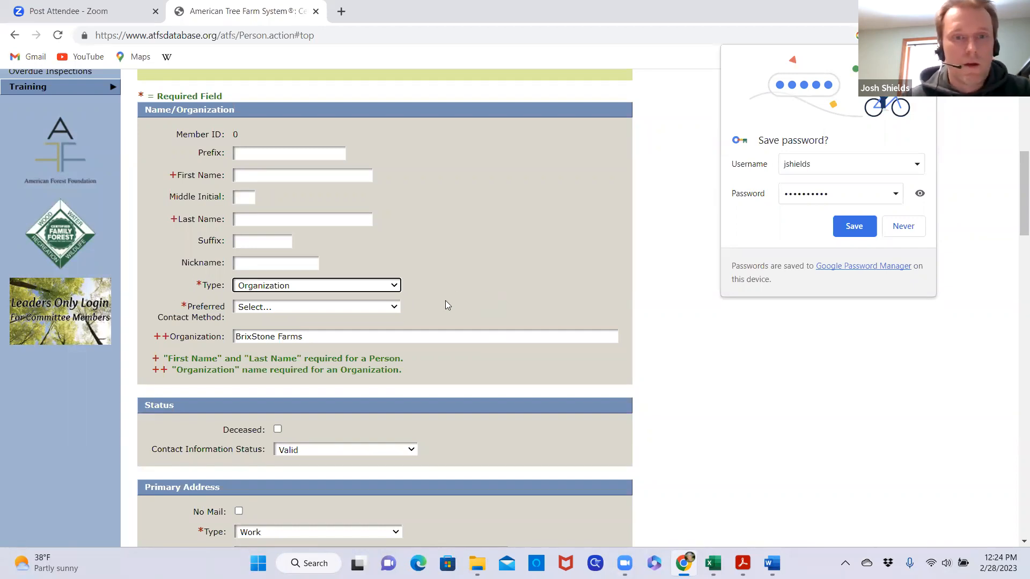
Keep the Organization type and set the preferred contact method to Email
left_click(393, 287)
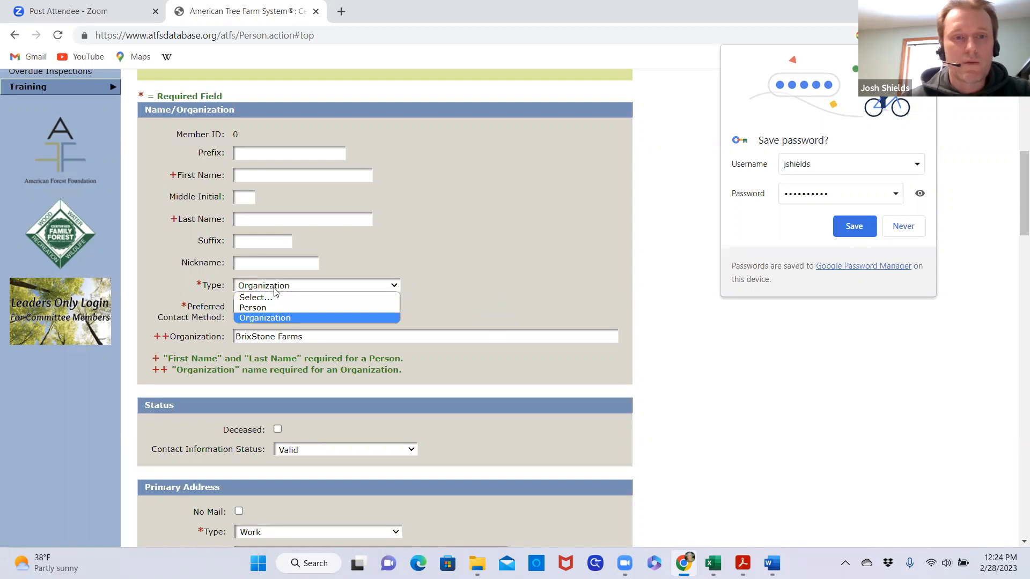
left_click(359, 259)
left_click(388, 308)
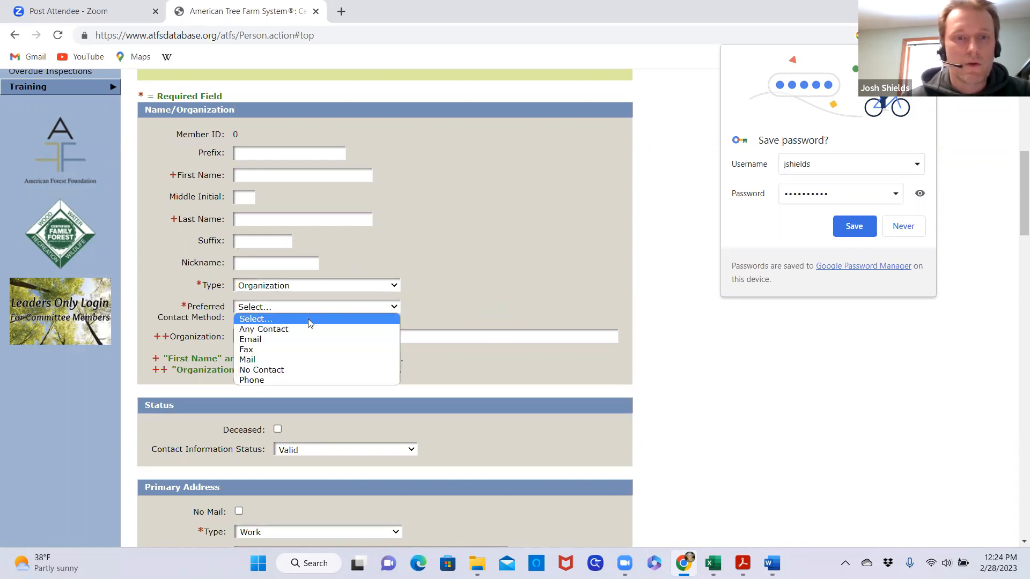
left_click(283, 339)
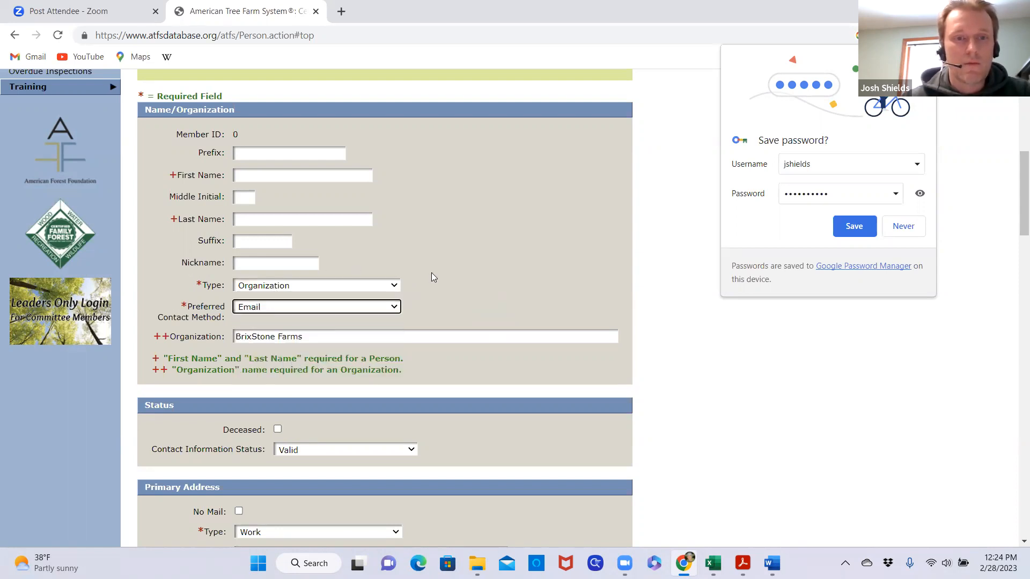
left_click(461, 71)
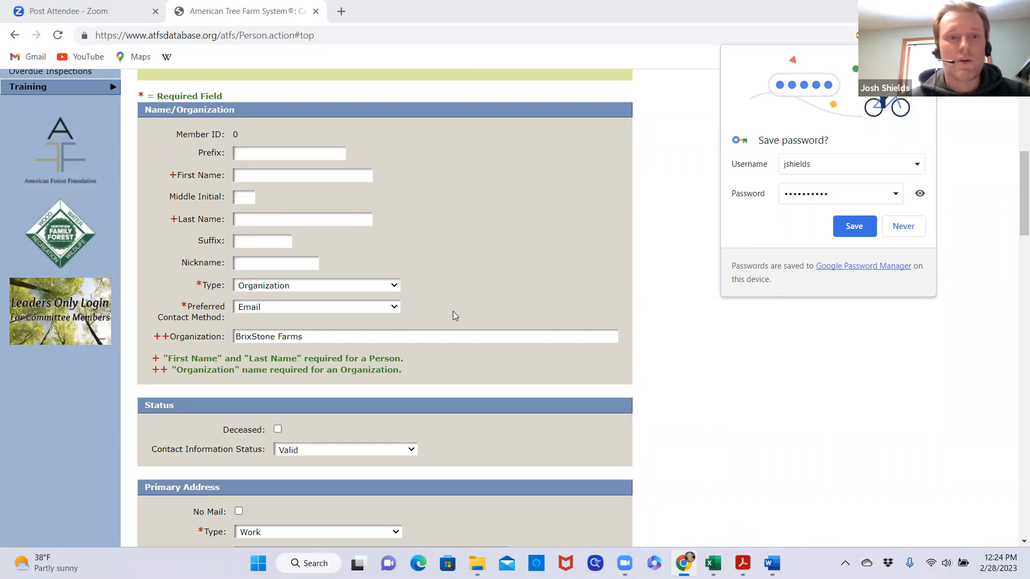
Enter the landowner's street address in the first address line of the Primary Address section
scroll(474, 328, "down", 1)
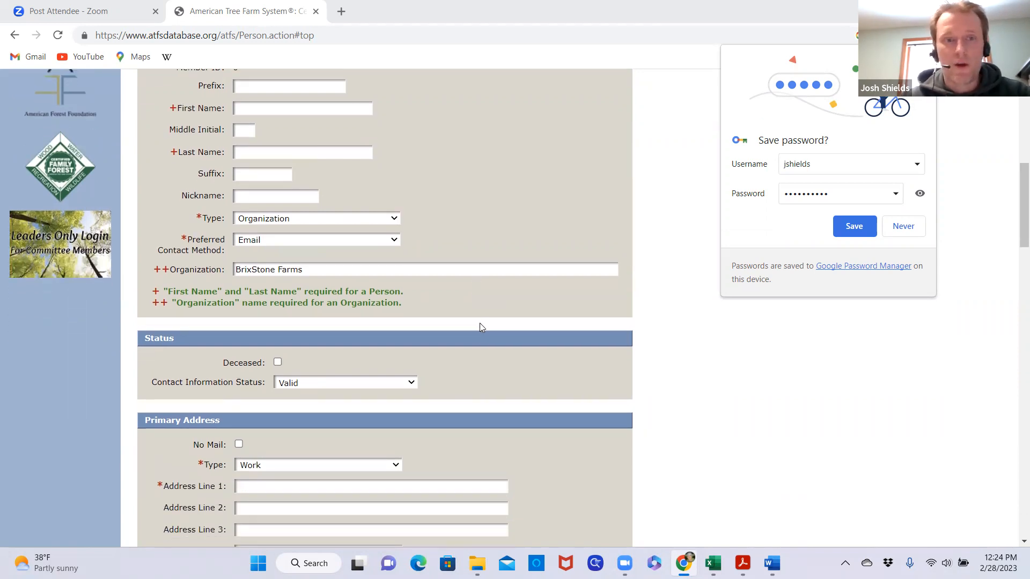
scroll(472, 354, "down", 1)
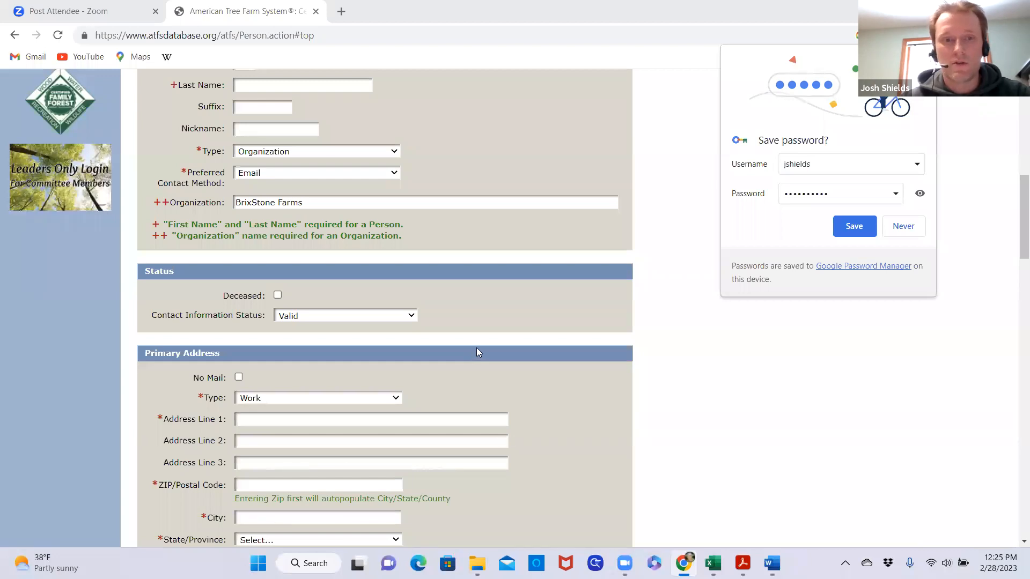
scroll(476, 352, "down", 1)
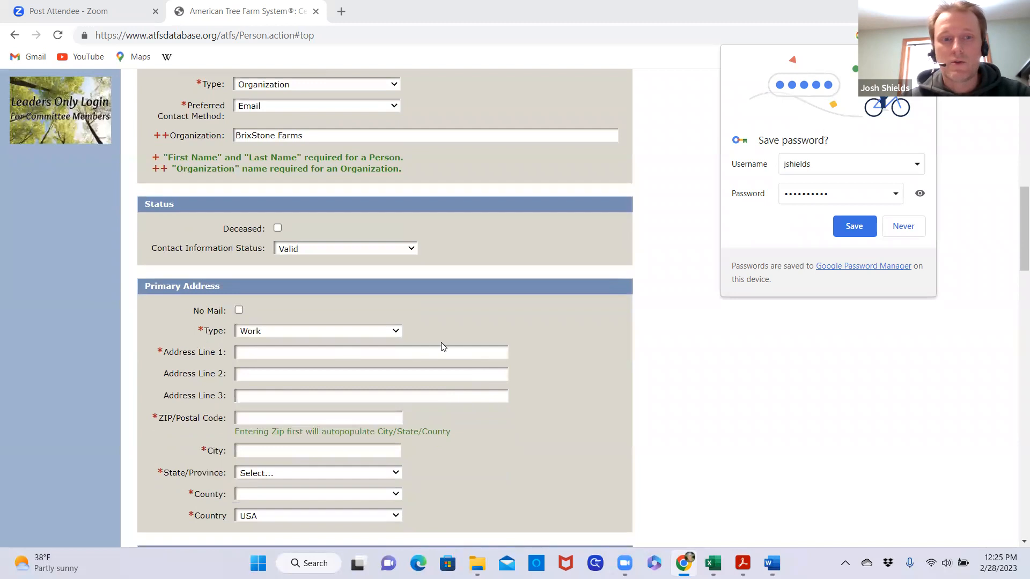
scroll(479, 316, "down", 1)
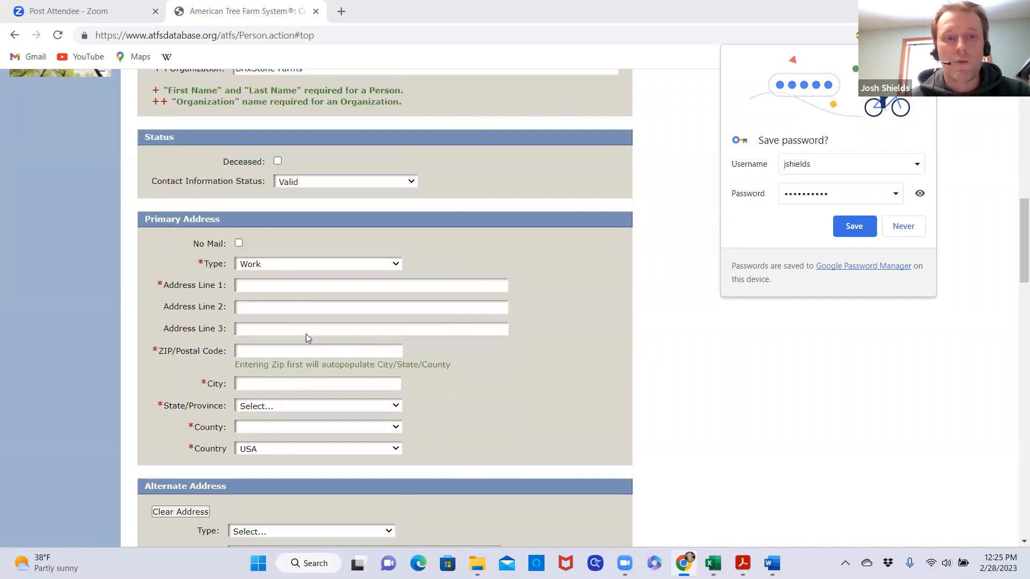
left_click(283, 284)
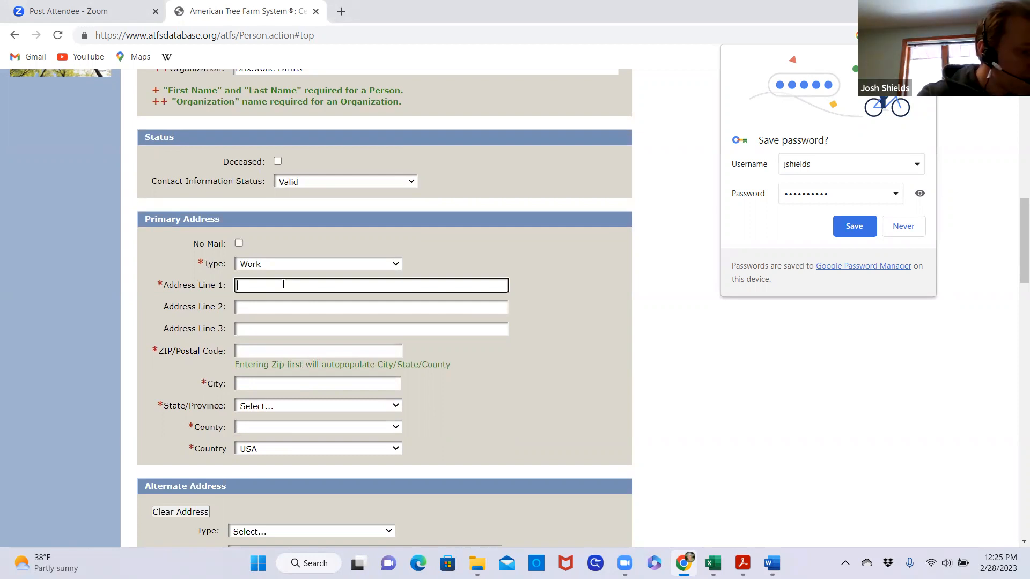
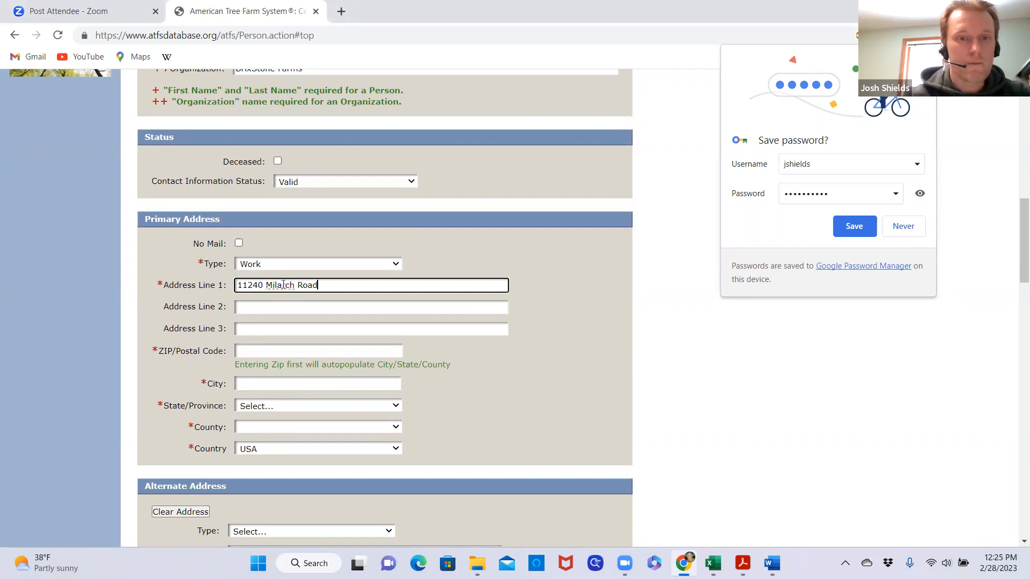
Enter the primary address's ZIP code and fill in city, state and county from the first matching suggestion
left_click(300, 350)
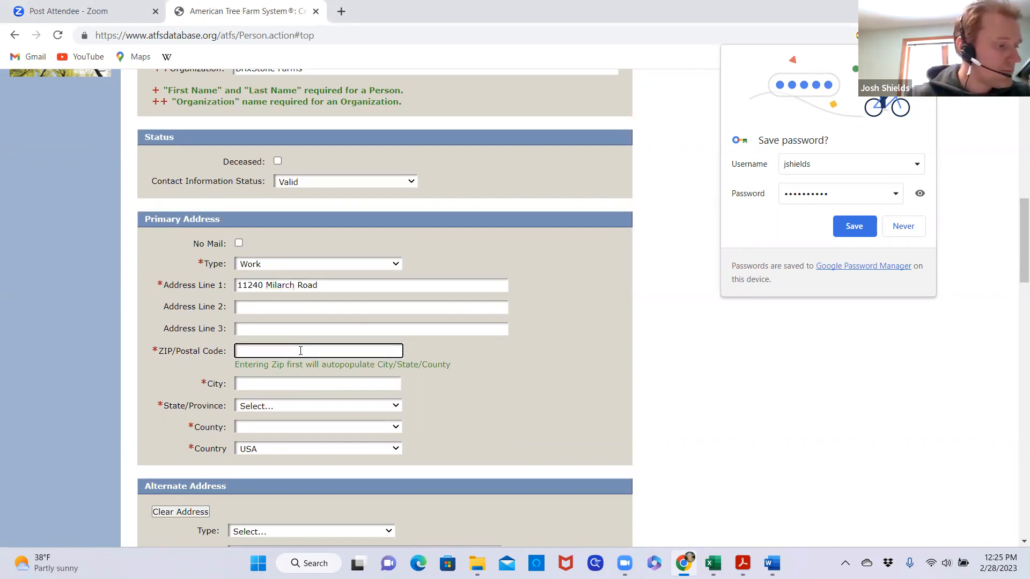
type("49614")
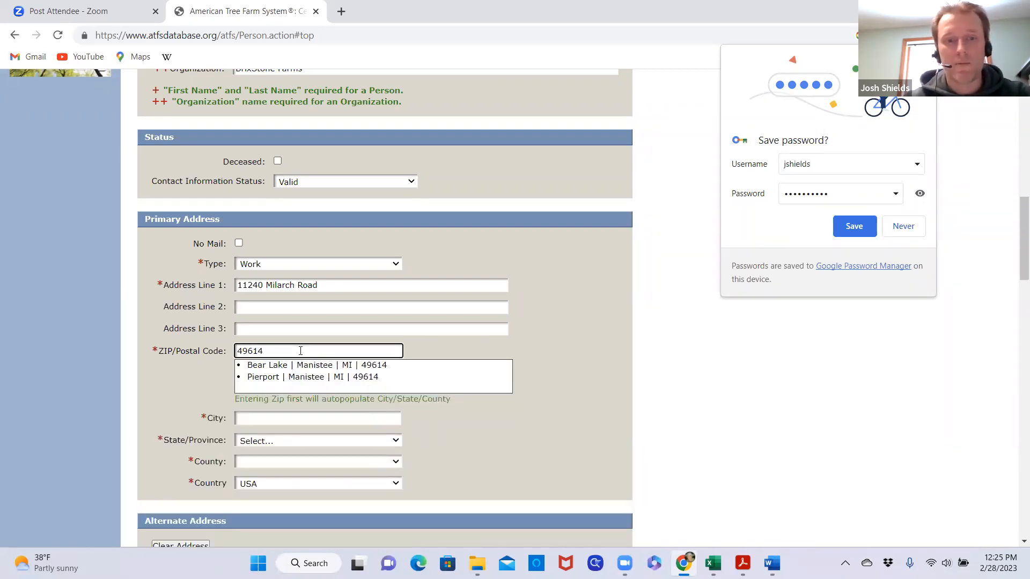
left_click(314, 365)
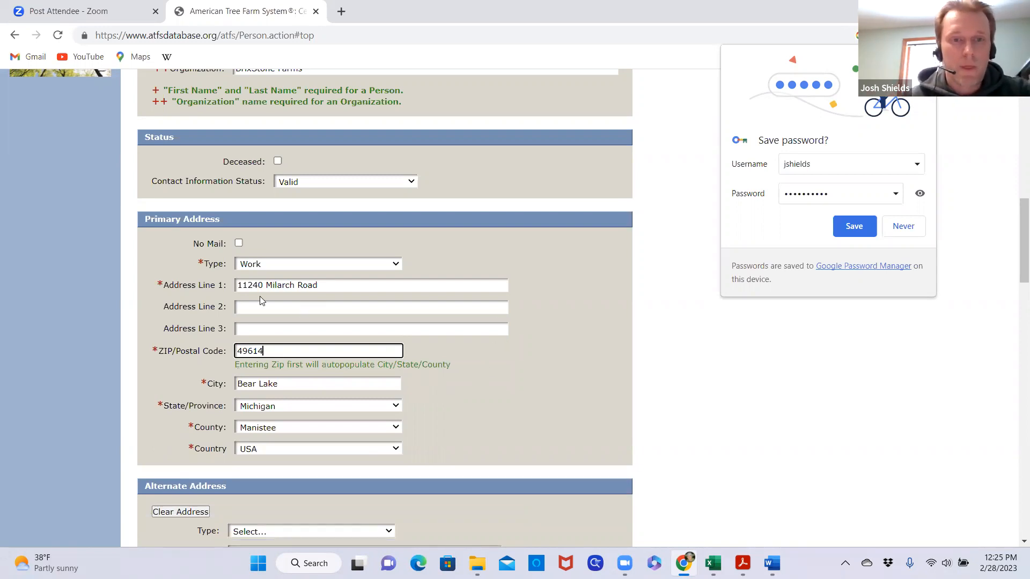
Leave the alternate address blank and enter the organization's work phone number as its primary phone
scroll(435, 374, "down", 1)
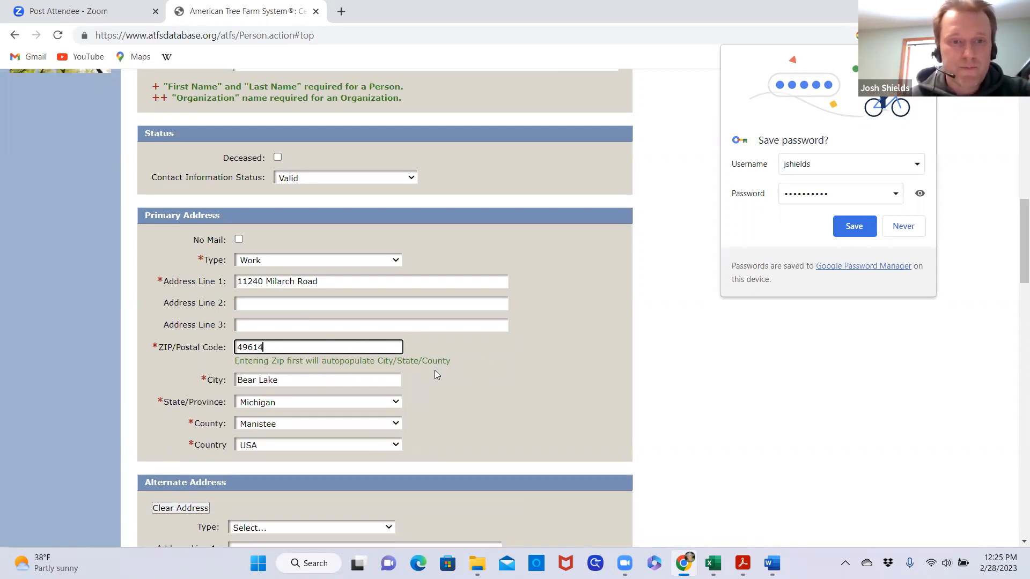
scroll(434, 372, "down", 1)
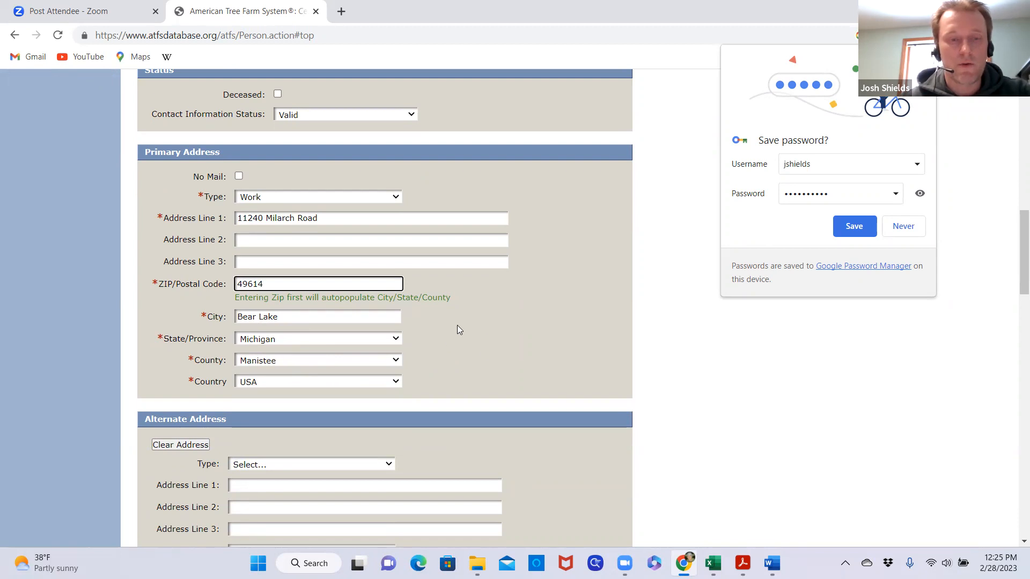
scroll(498, 327, "down", 2)
scroll(498, 328, "down", 3)
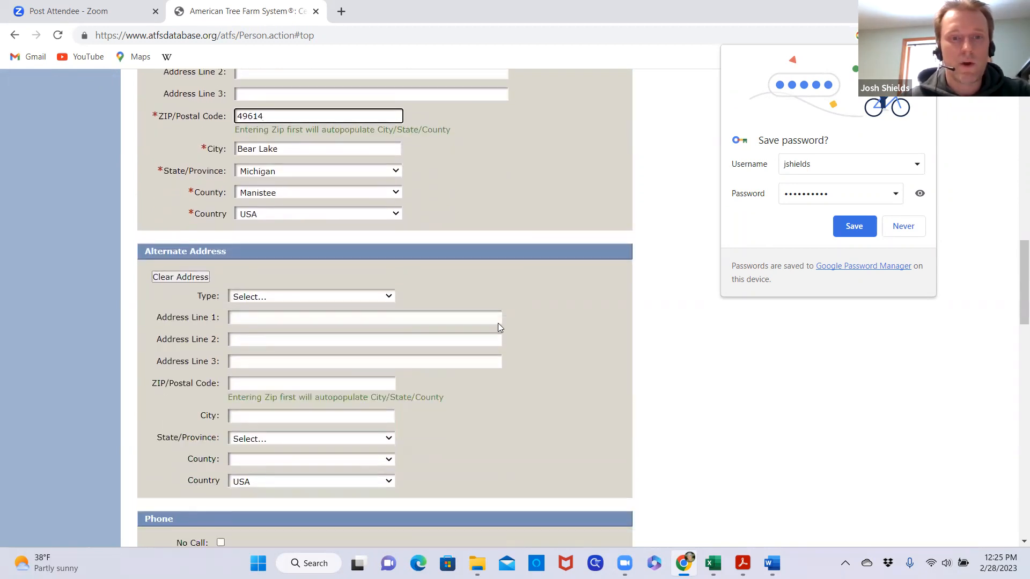
scroll(498, 328, "down", 2)
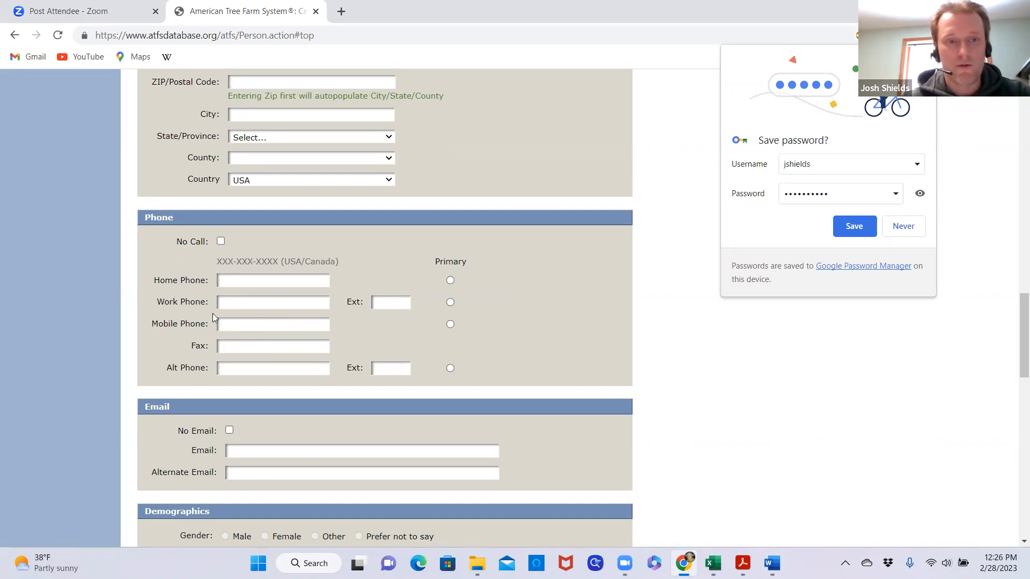
scroll(253, 370, "down", 3)
scroll(223, 352, "up", 3)
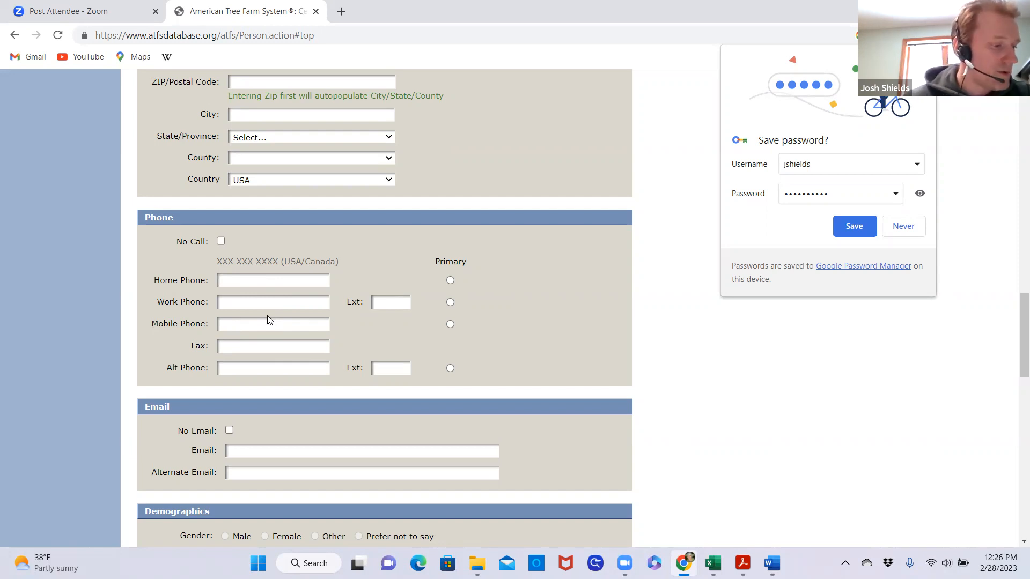
left_click(235, 304)
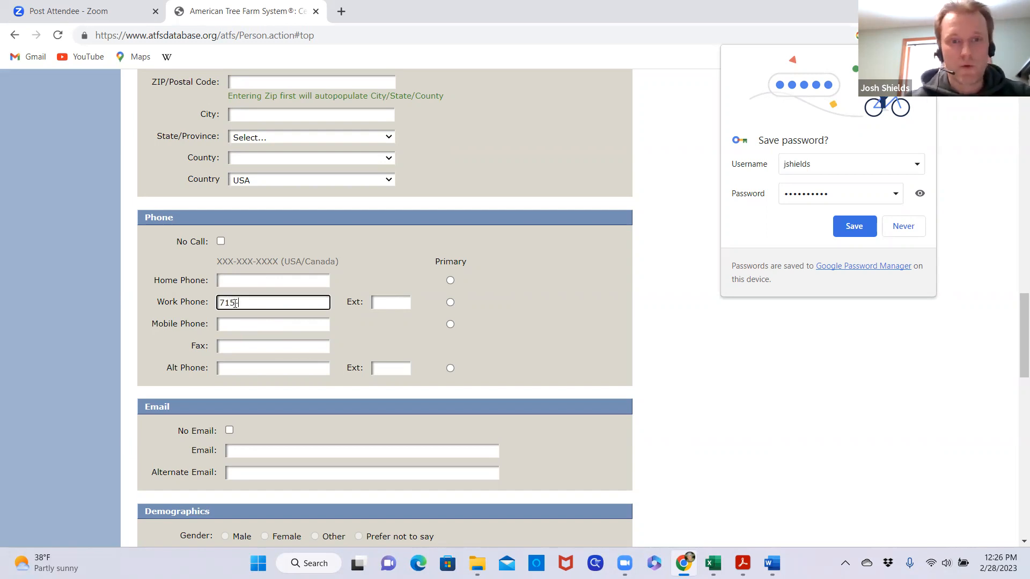
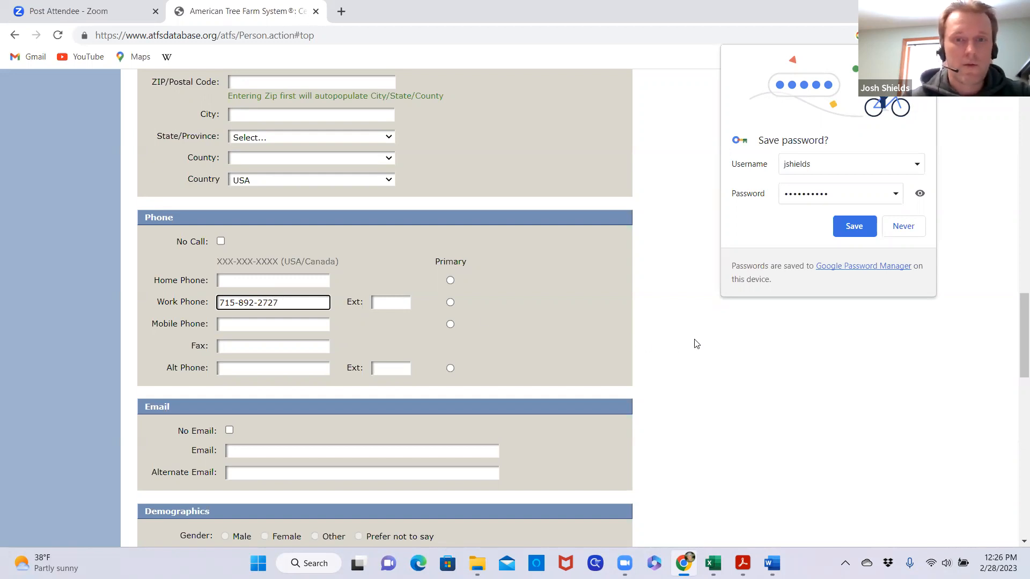
left_click(561, 338)
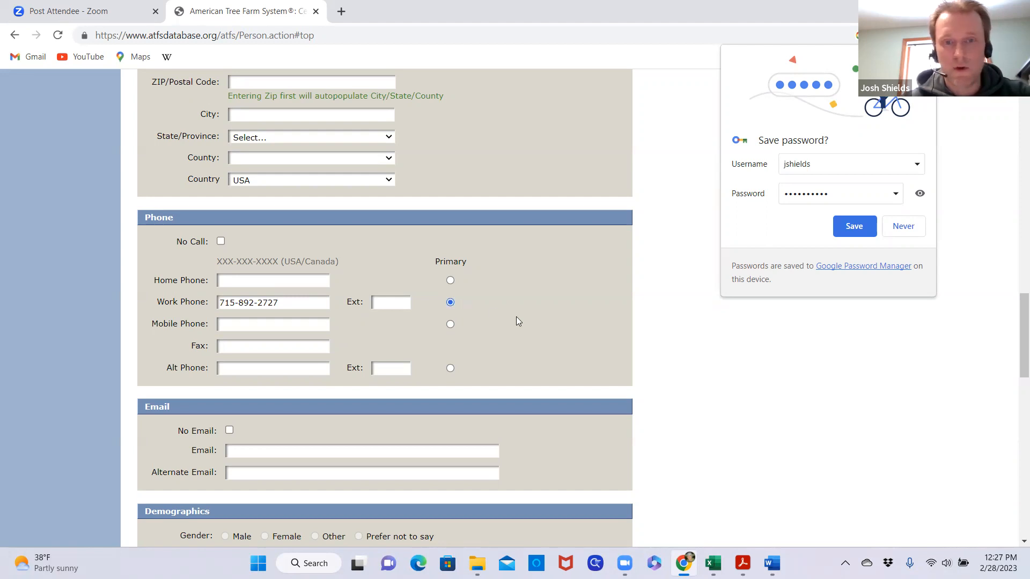
Enter the organization's email address in the main field of the Email section
scroll(532, 328, "down", 2)
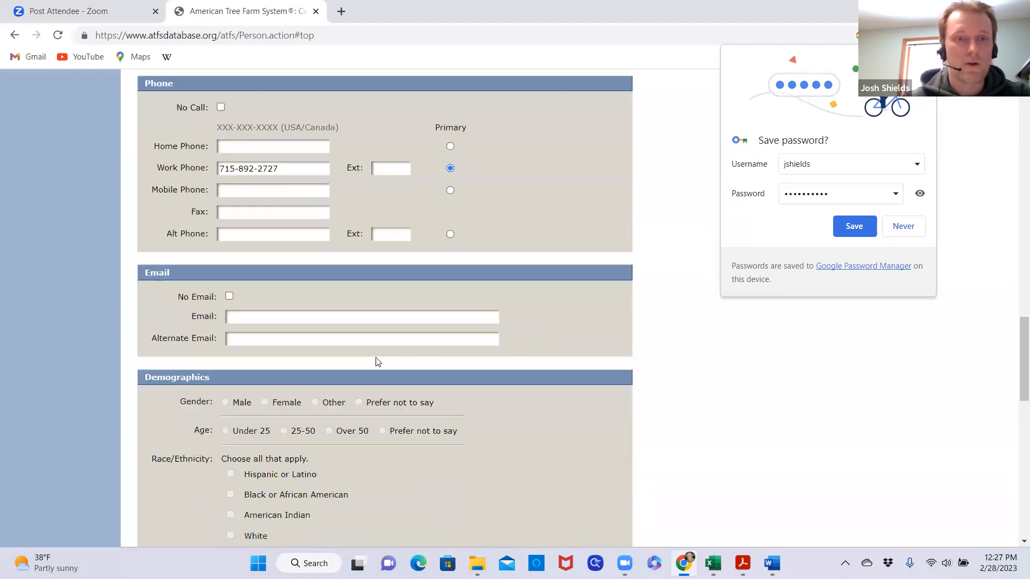
left_click(242, 316)
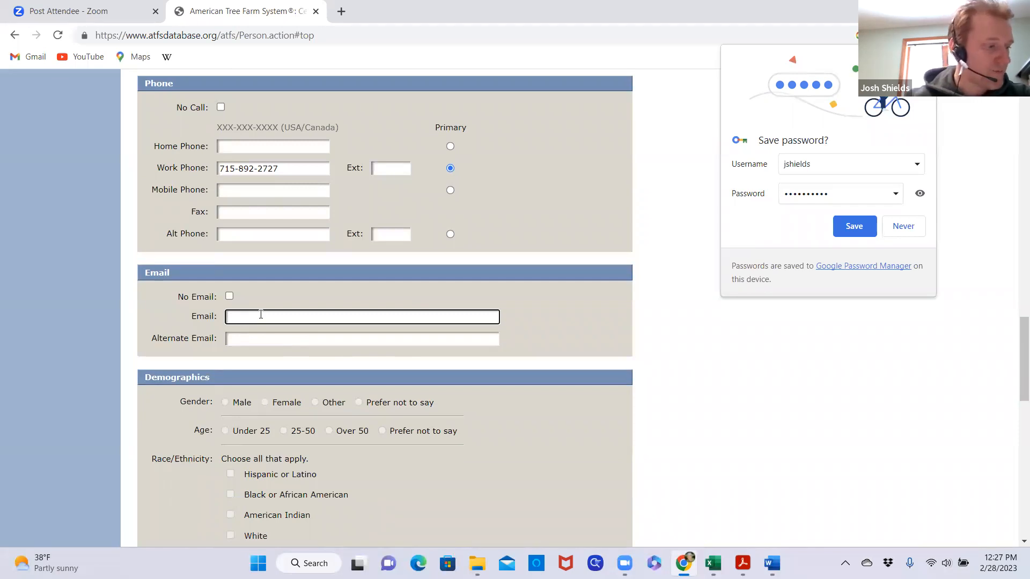
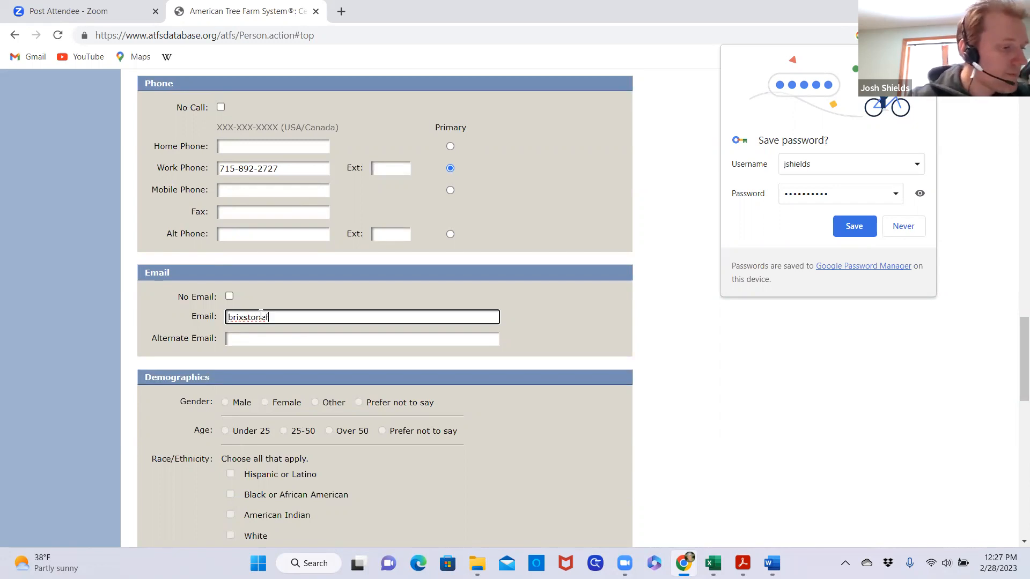
left_click(671, 378)
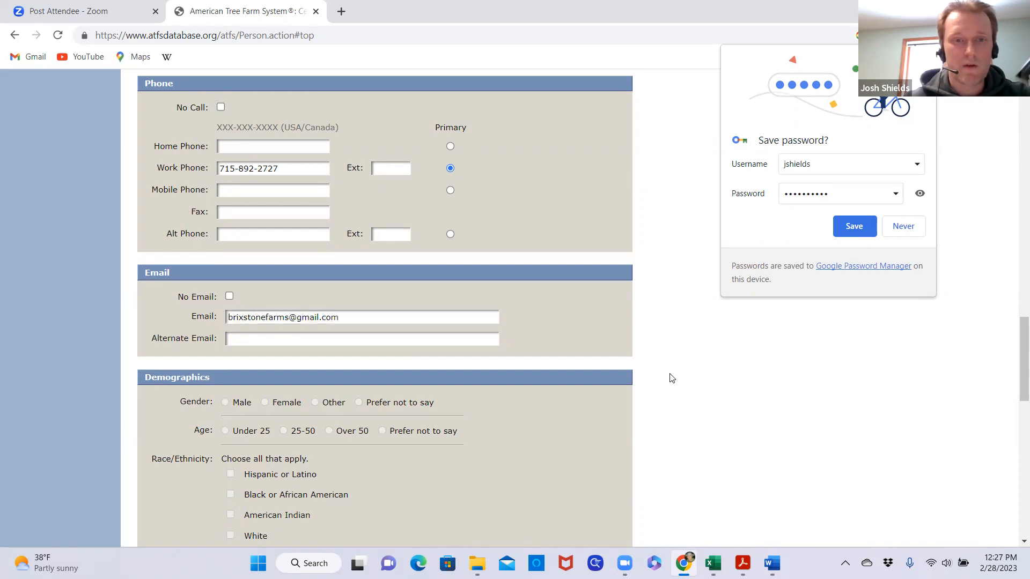
Review the Demographics, Person Notes, state committee fields and Other sections of the landowner form
scroll(671, 378, "down", 4)
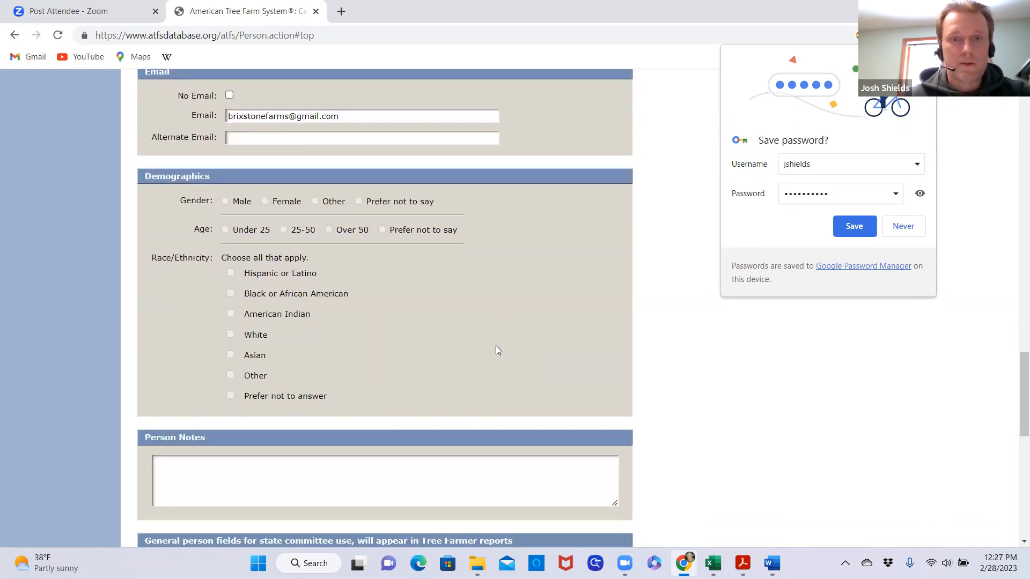
scroll(497, 350, "up", 3)
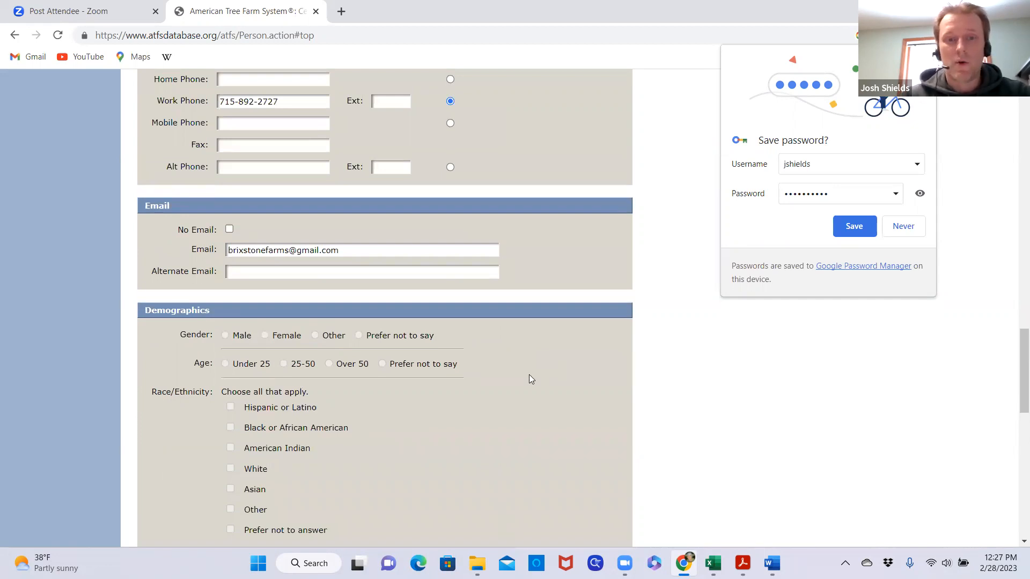
scroll(529, 374, "down", 1)
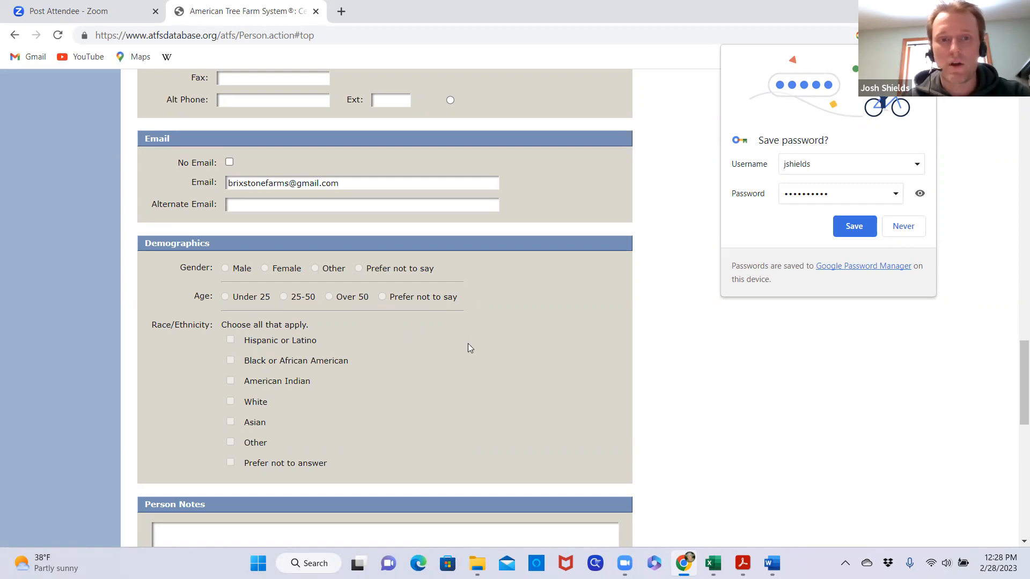
scroll(502, 353, "down", 2)
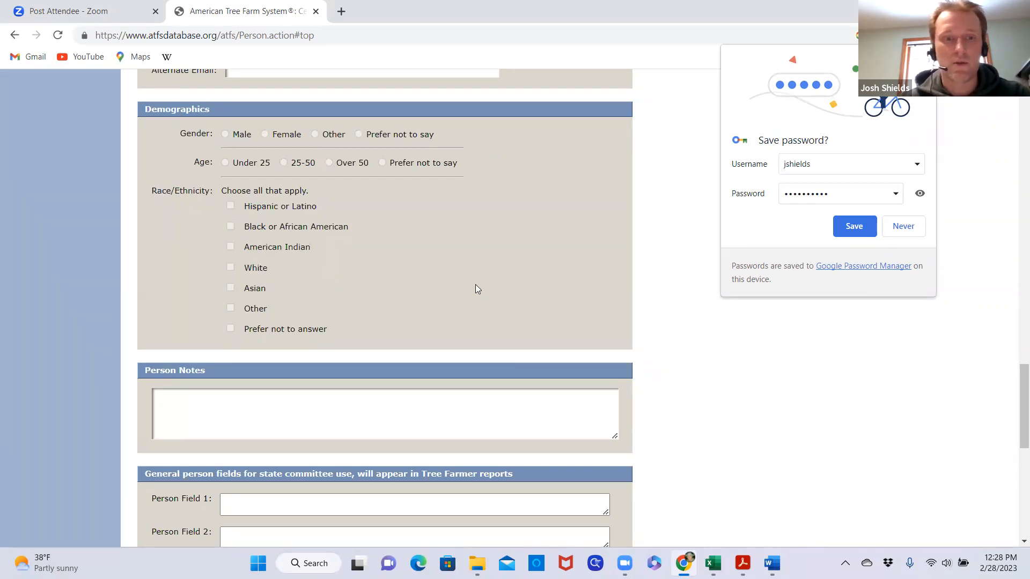
scroll(481, 295, "up", 1)
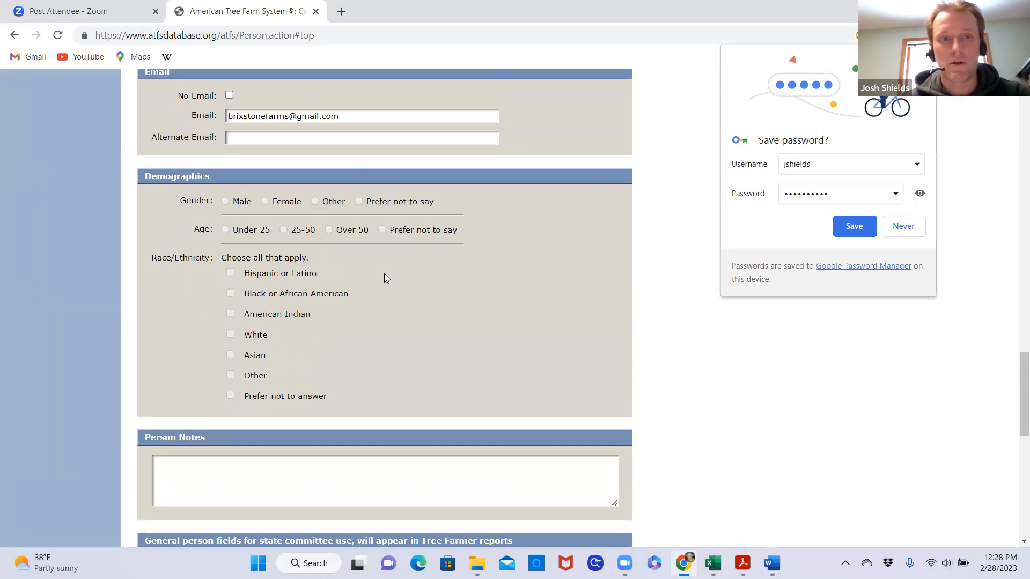
scroll(442, 298, "down", 4)
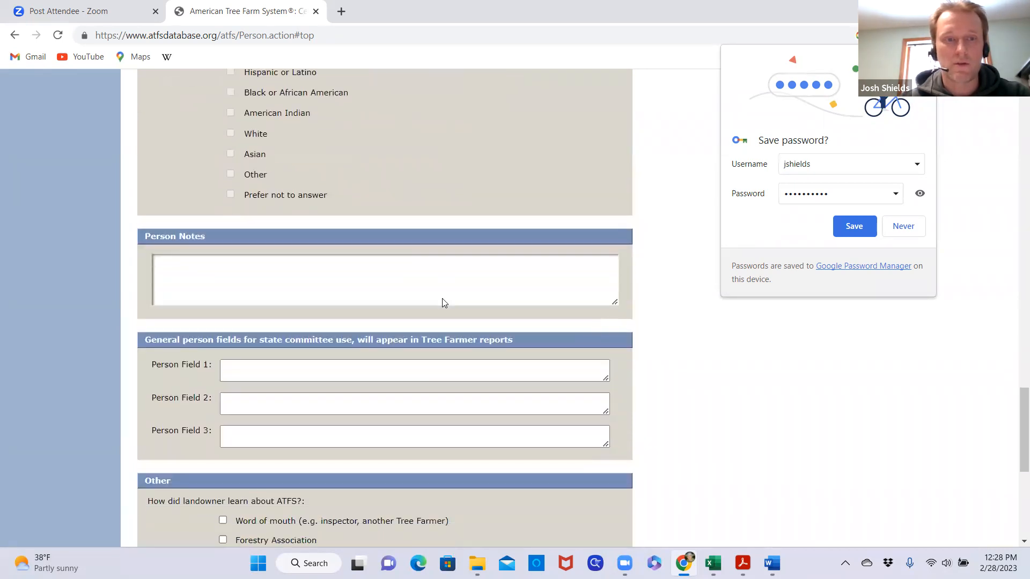
scroll(443, 288, "down", 6)
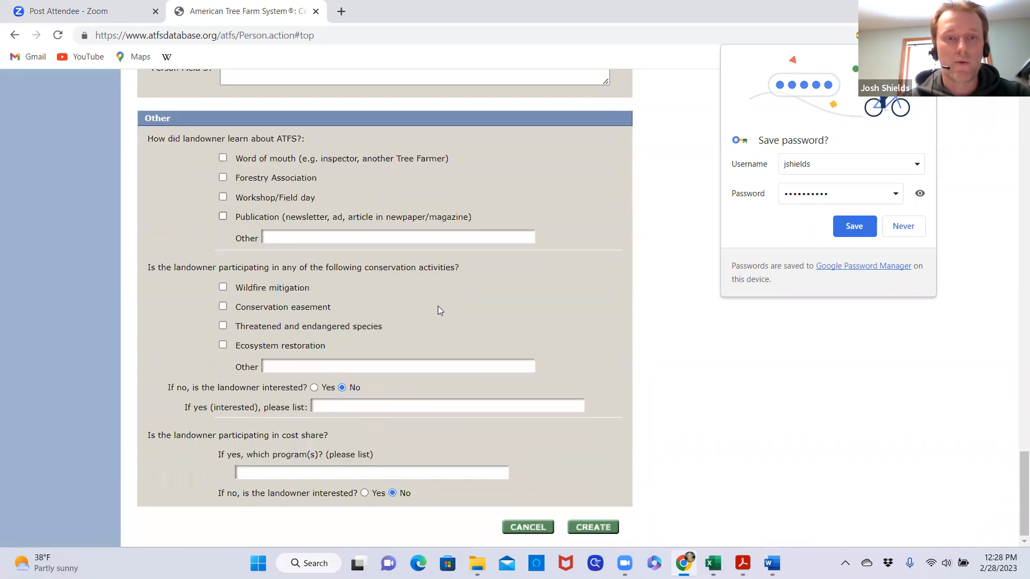
scroll(472, 318, "up", 1)
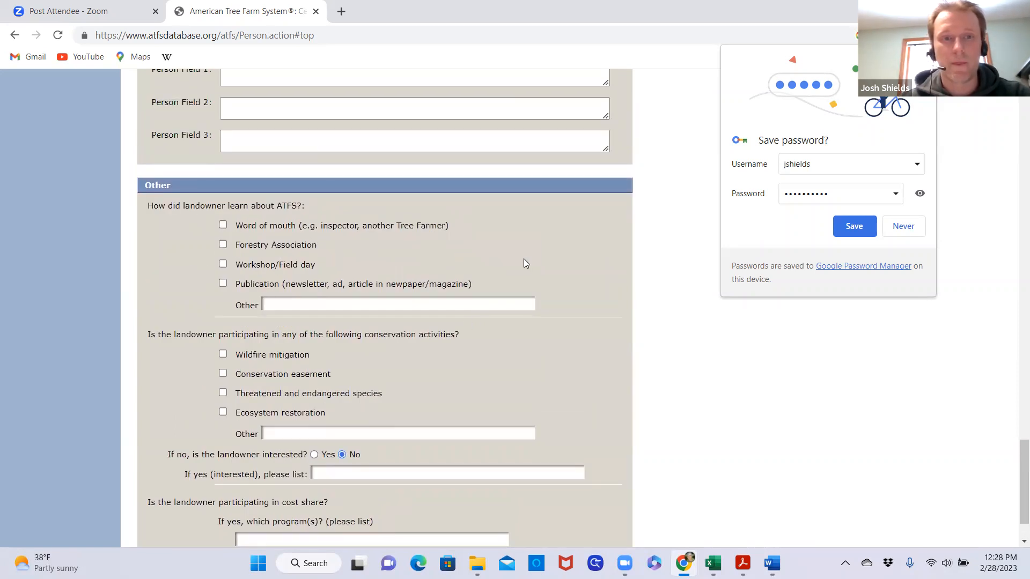
scroll(472, 279, "up", 6)
scroll(469, 282, "up", 2)
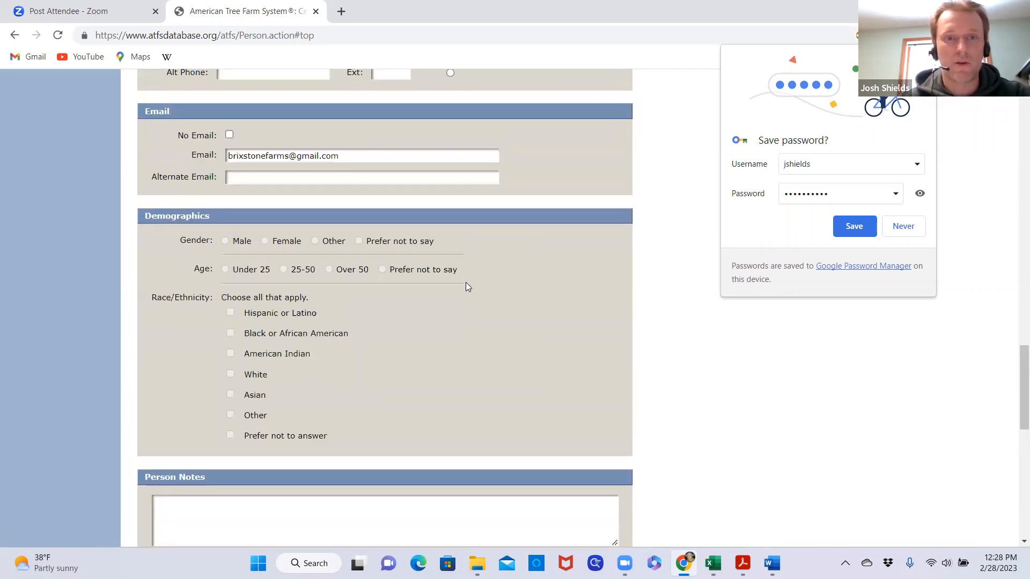
scroll(466, 283, "down", 6)
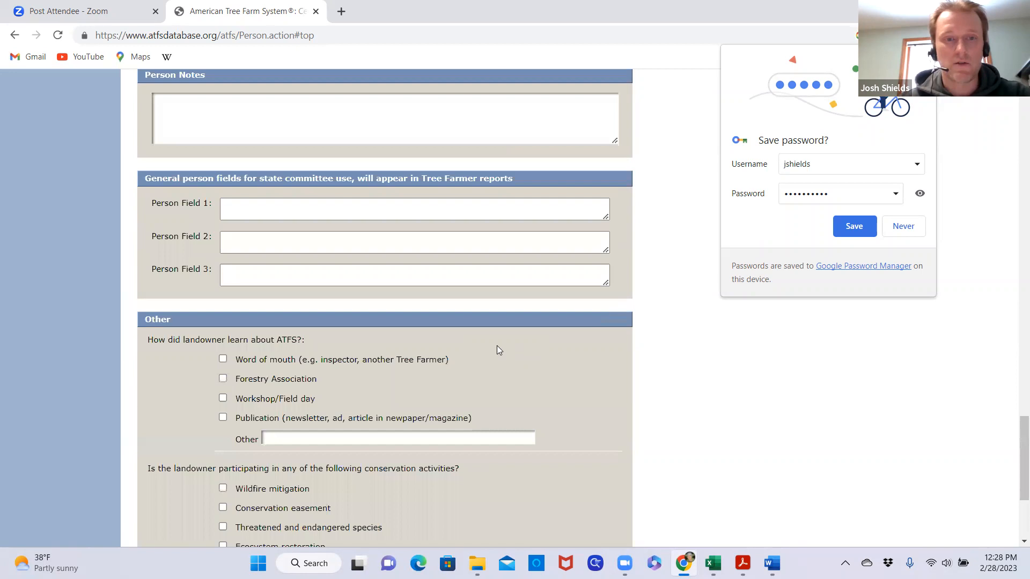
scroll(497, 348, "down", 2)
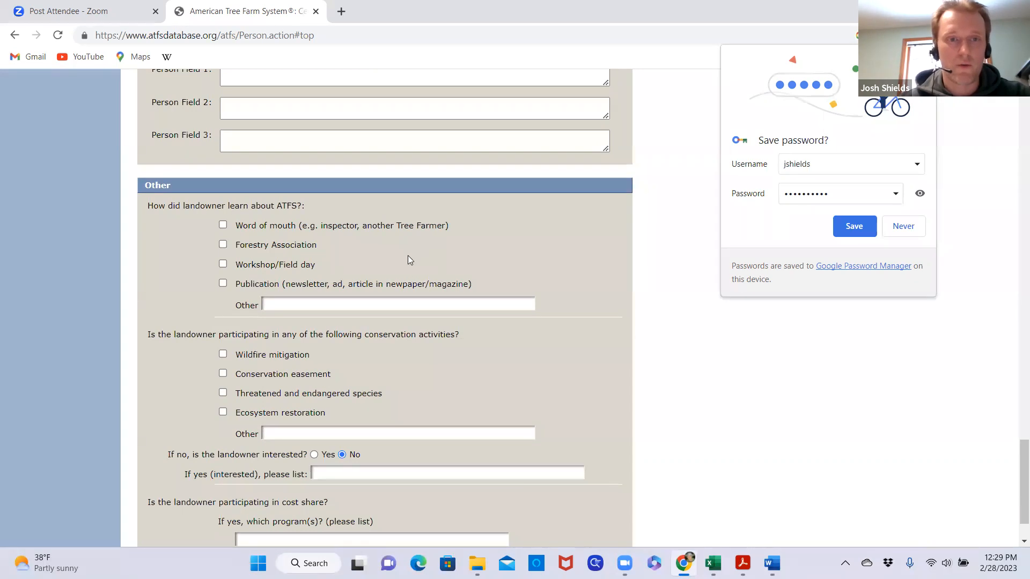
scroll(369, 268, "up", 8)
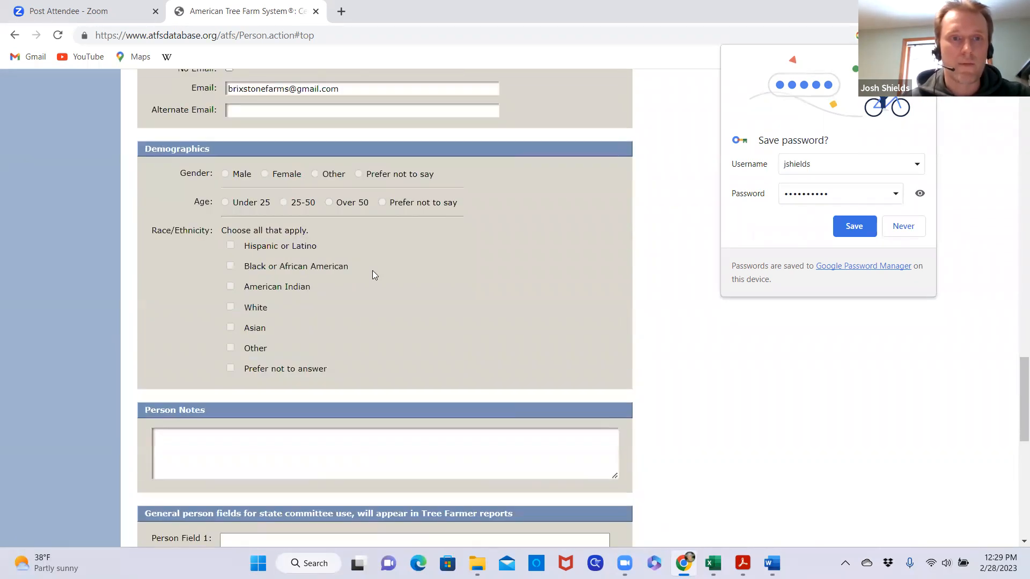
Mark word of mouth as how the landowner learned about ATFS, and record ecosystem restoration plus other activity "invasive species management" as conservation activities
scroll(373, 270, "down", 8)
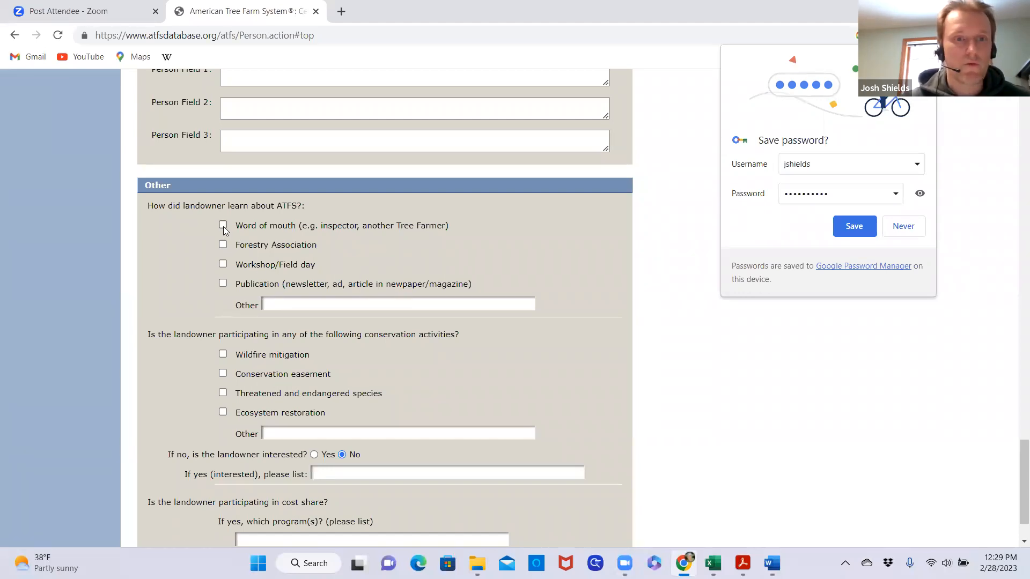
scroll(365, 366, "down", 1)
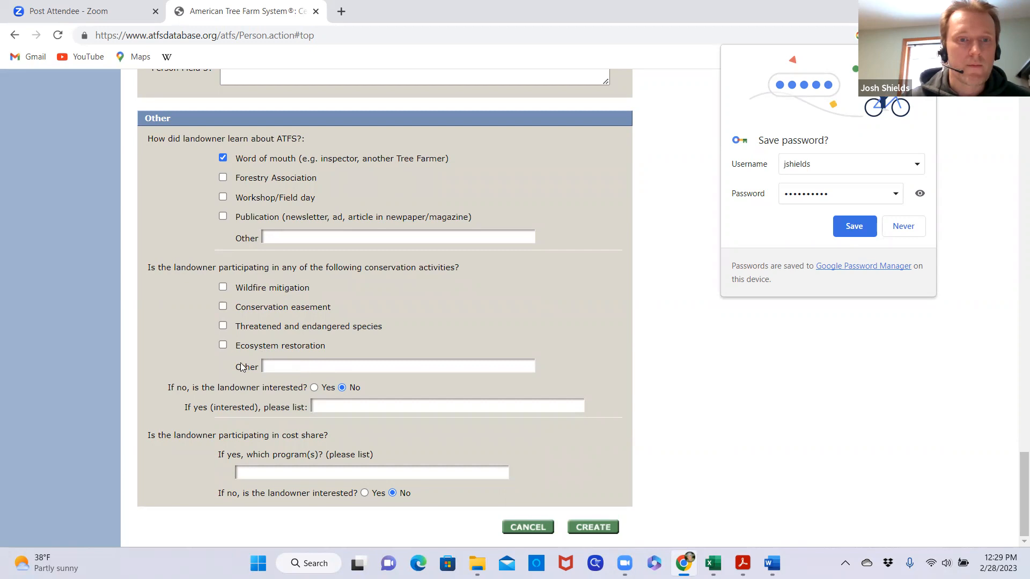
left_click(288, 364)
type("invas")
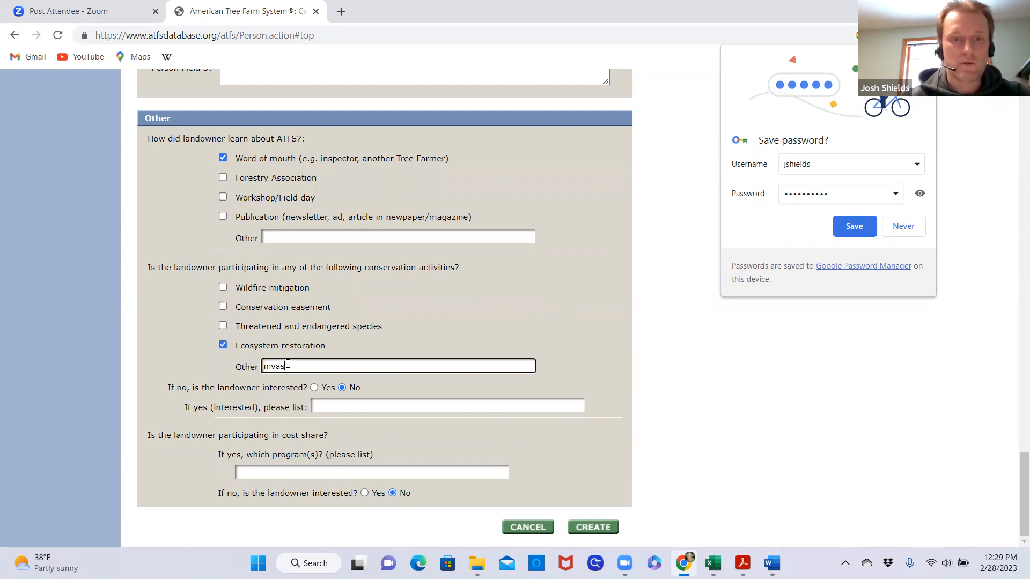
type("ive species ")
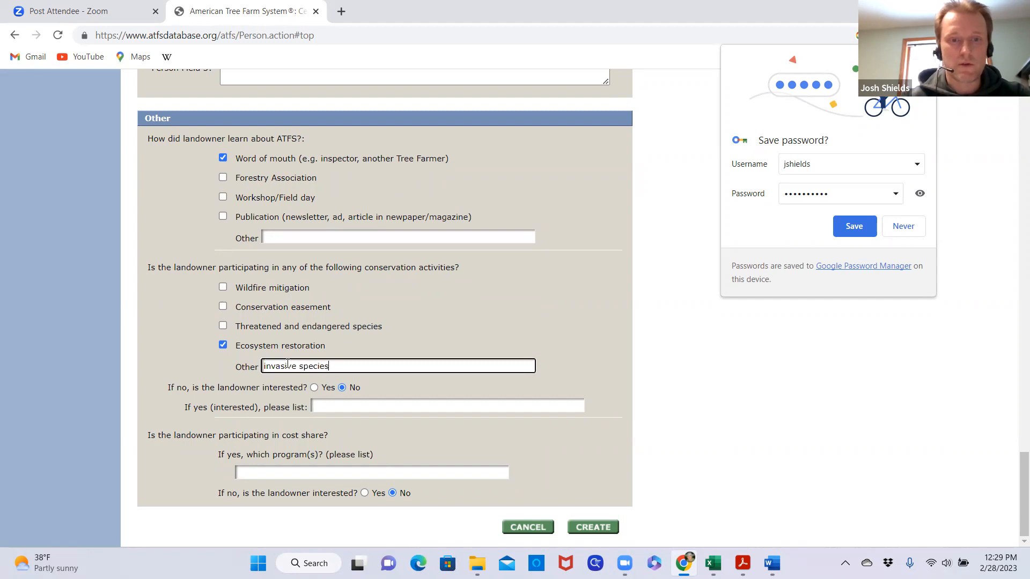
type("management")
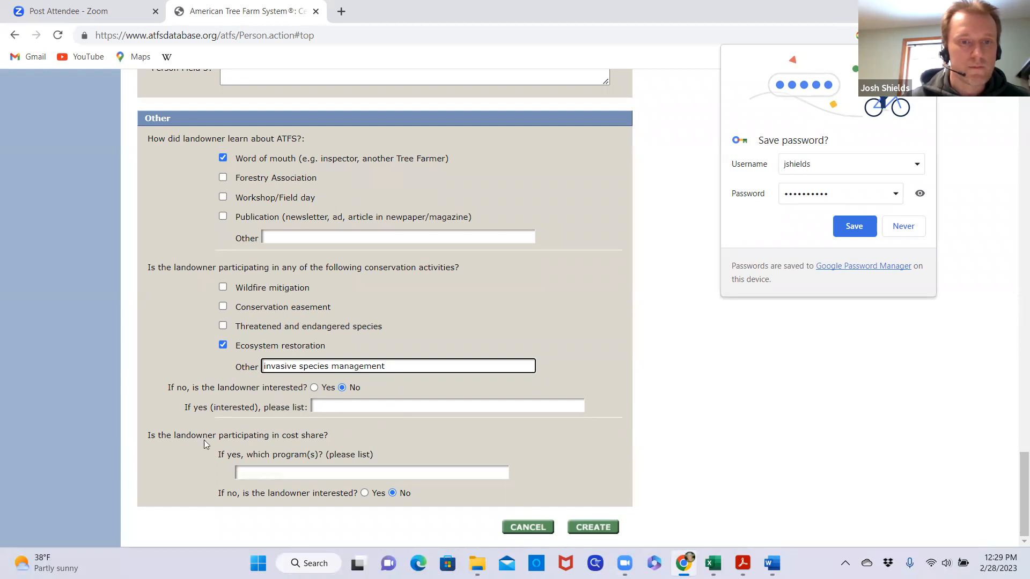
Begin the list of cost share programs with "Natural Resources Conservation Service (NRCS)"
left_click(266, 470)
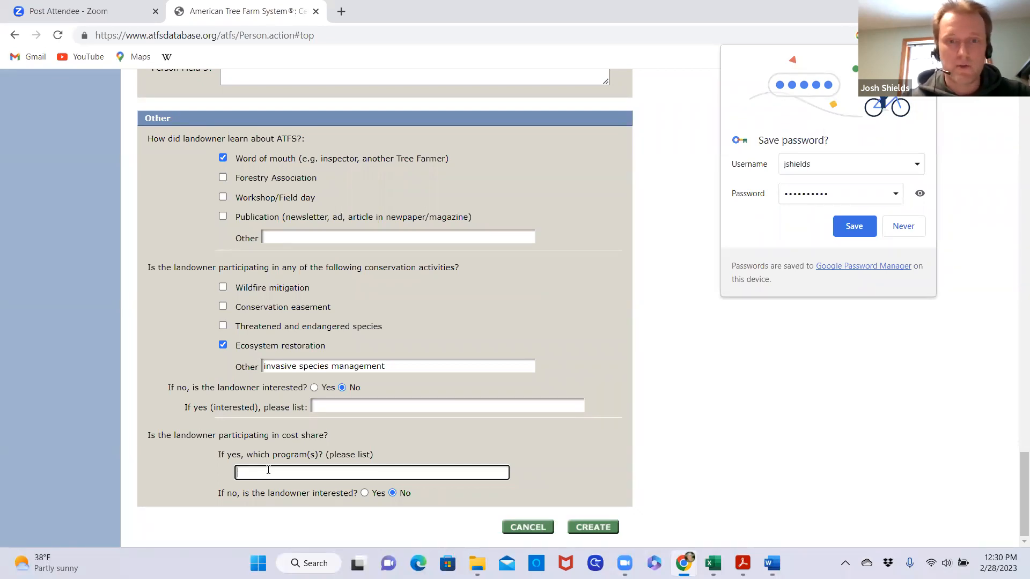
type("Na")
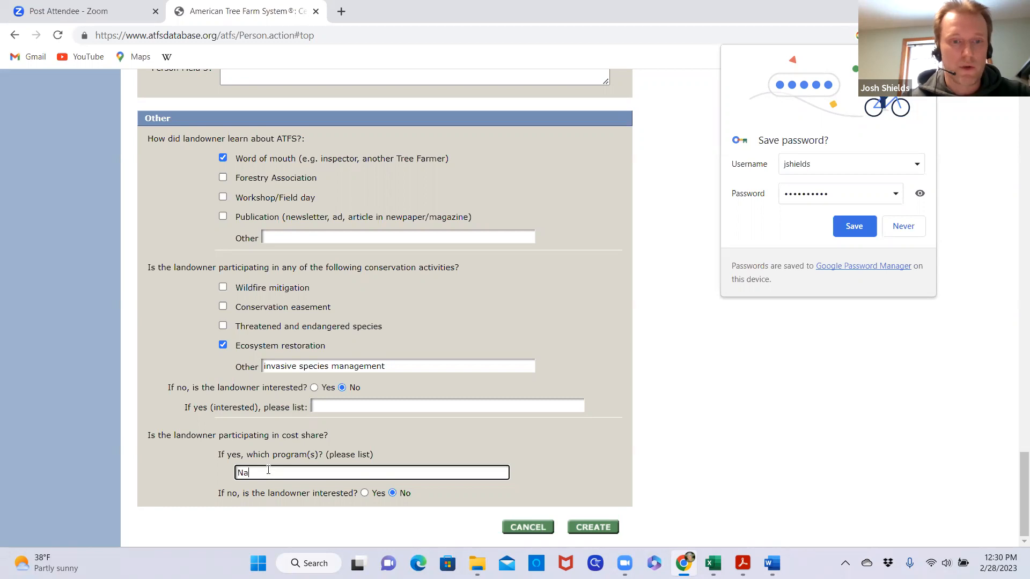
type("tural")
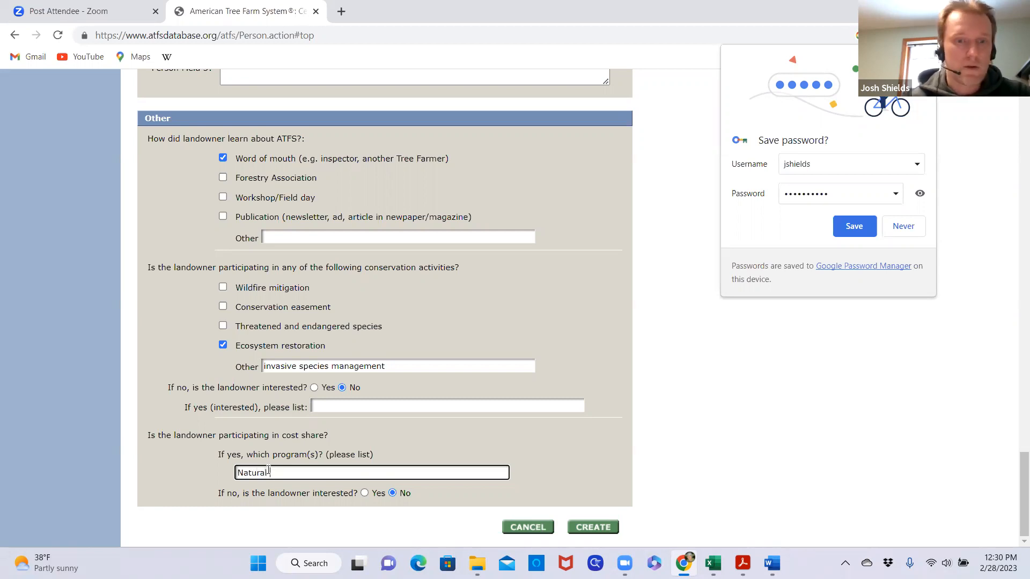
type(" REsour")
key("BackSpace")
key("BackSpace")
key("BackSpace")
key("BackSpace")
key("BackSpace")
type("esources")
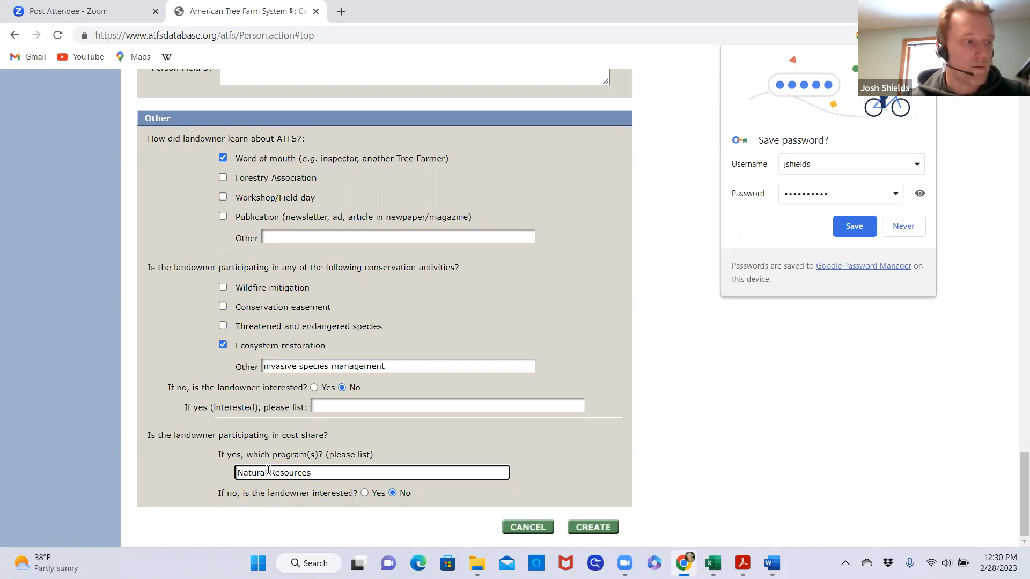
type(" Conservation")
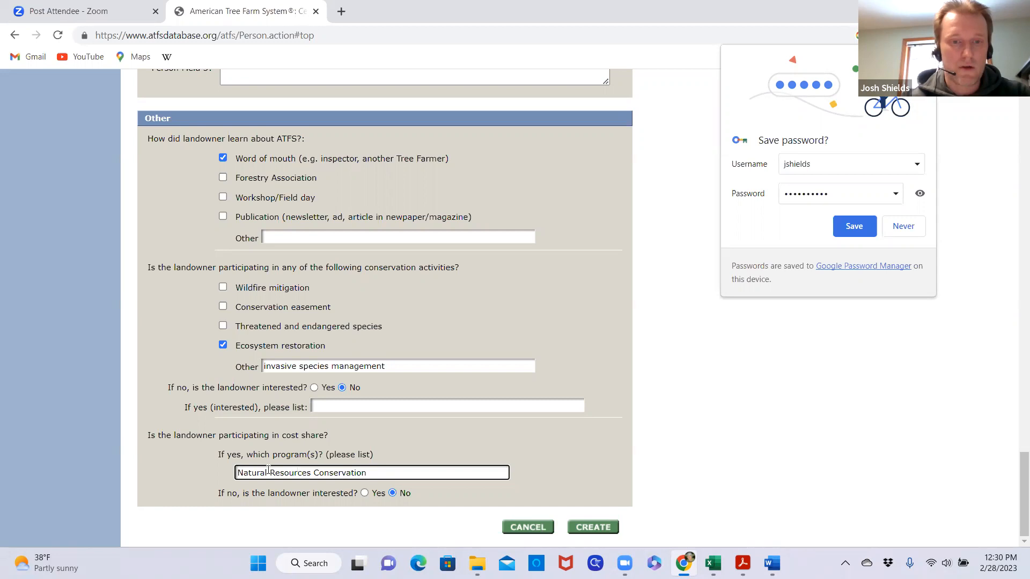
type(" Service (NRCS)")
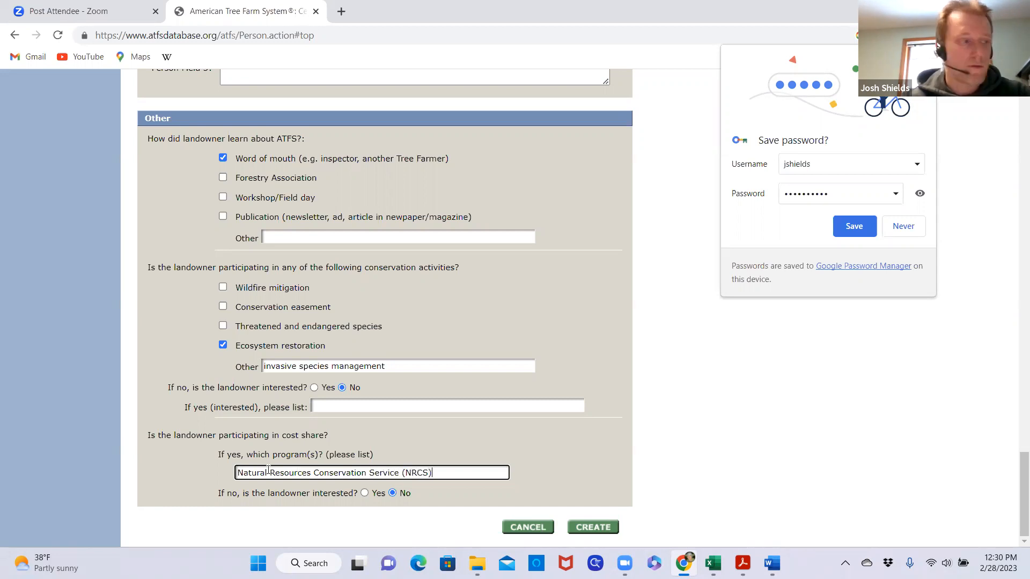
type(" Environme")
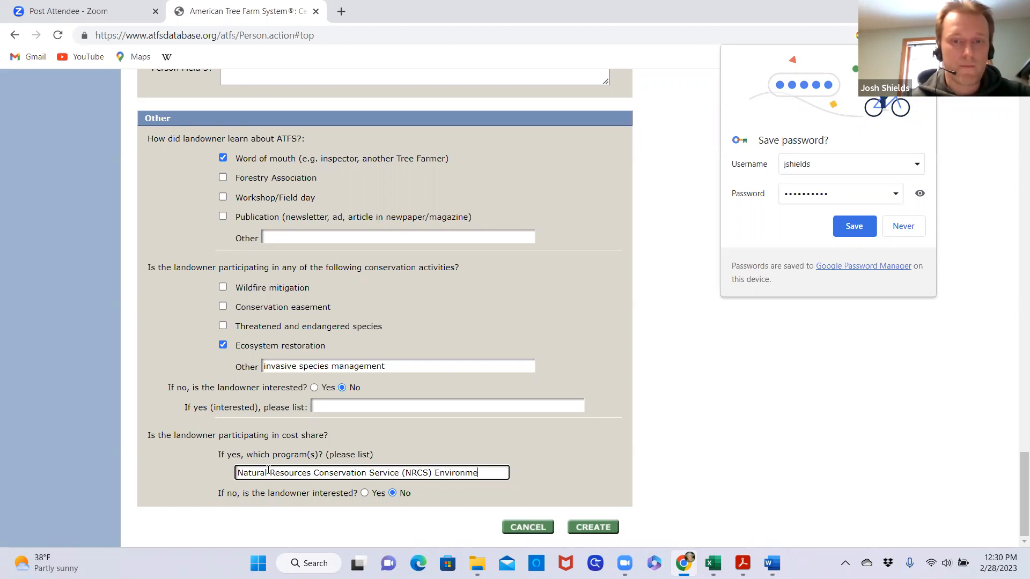
type("ntal Quality INc")
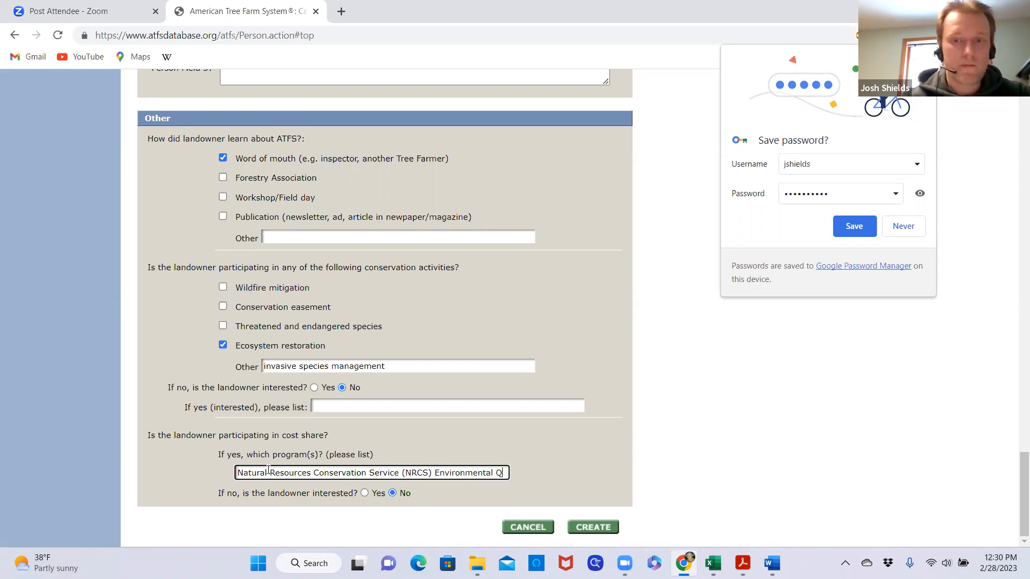
Add "Environmental Quality Incentives Program (EQIP)" after the NRCS name in the cost share programs entry
key("BackSpace")
key("BackSpace")
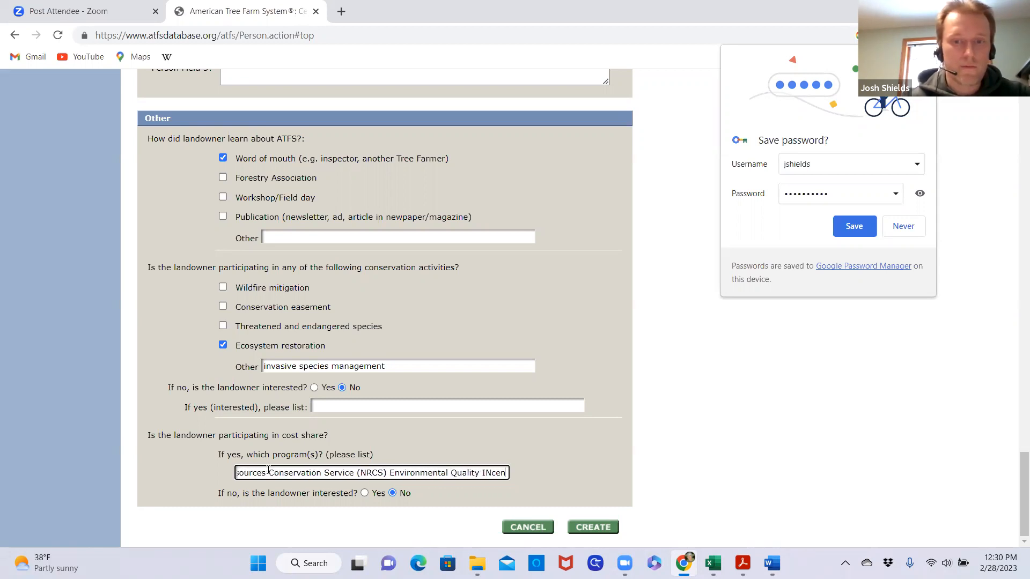
type("ncentive")
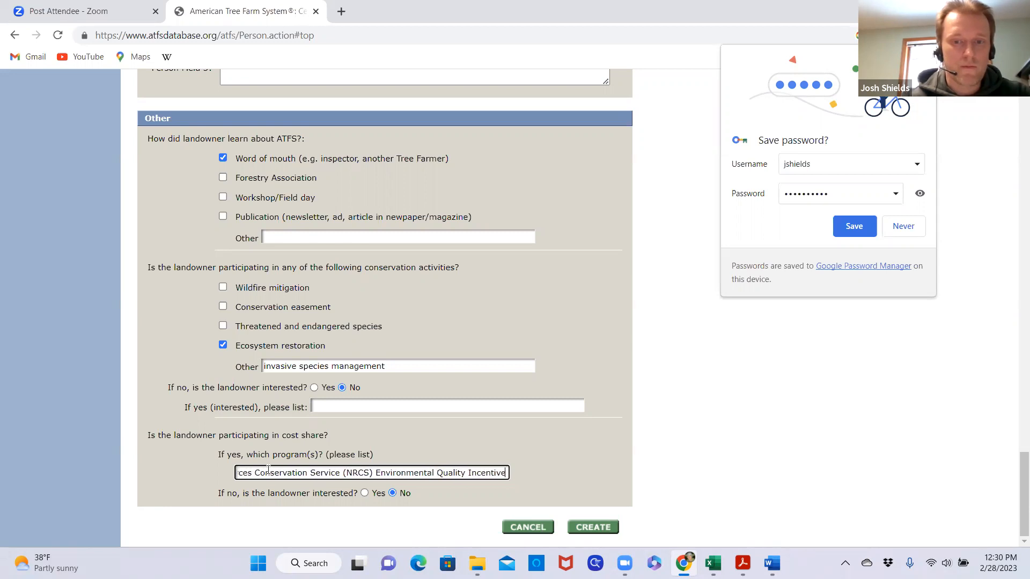
type("s Pr")
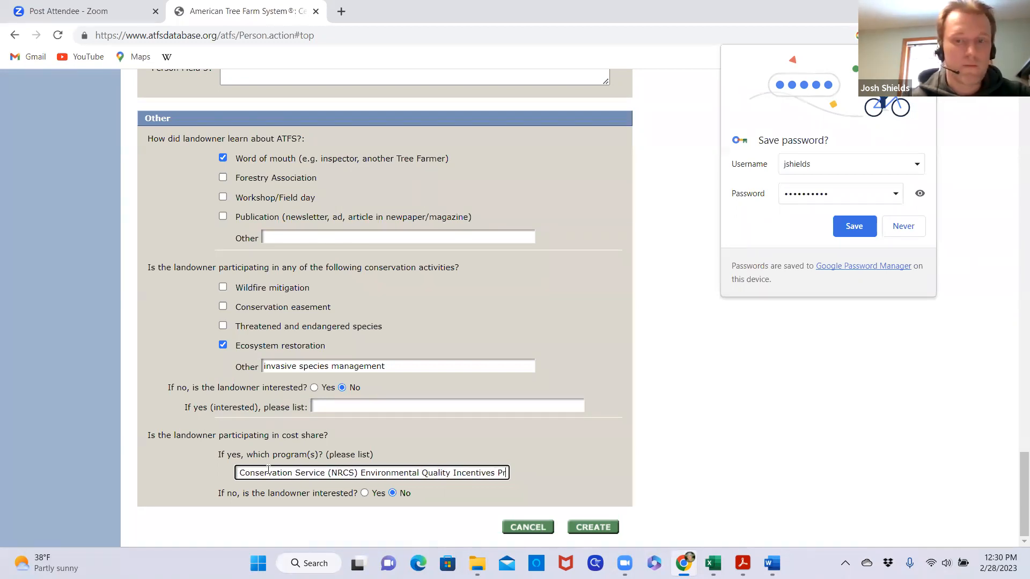
type("ogram (EQIP) and Conservation Ste")
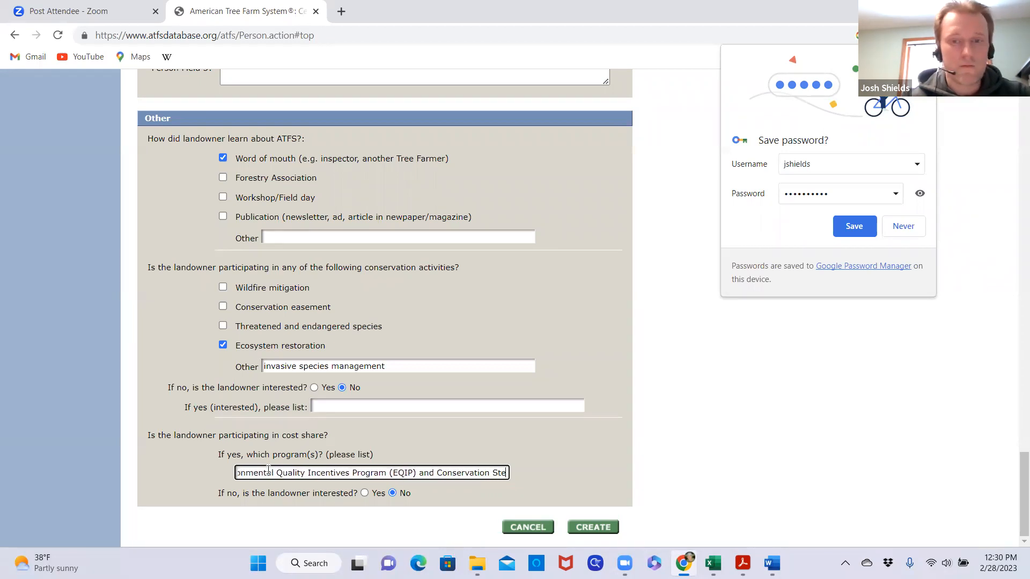
type("wardship ")
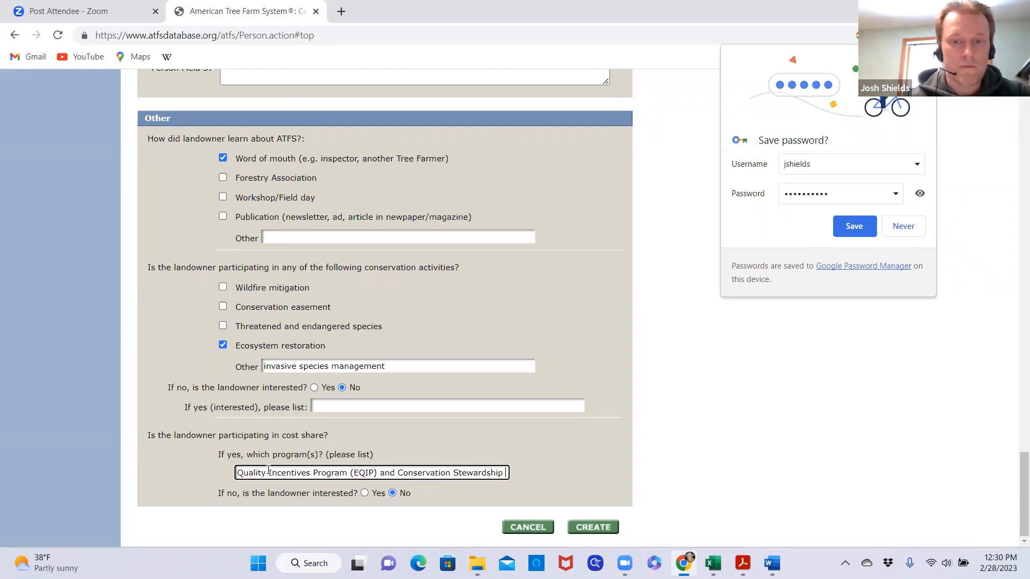
type("Program (CSP)")
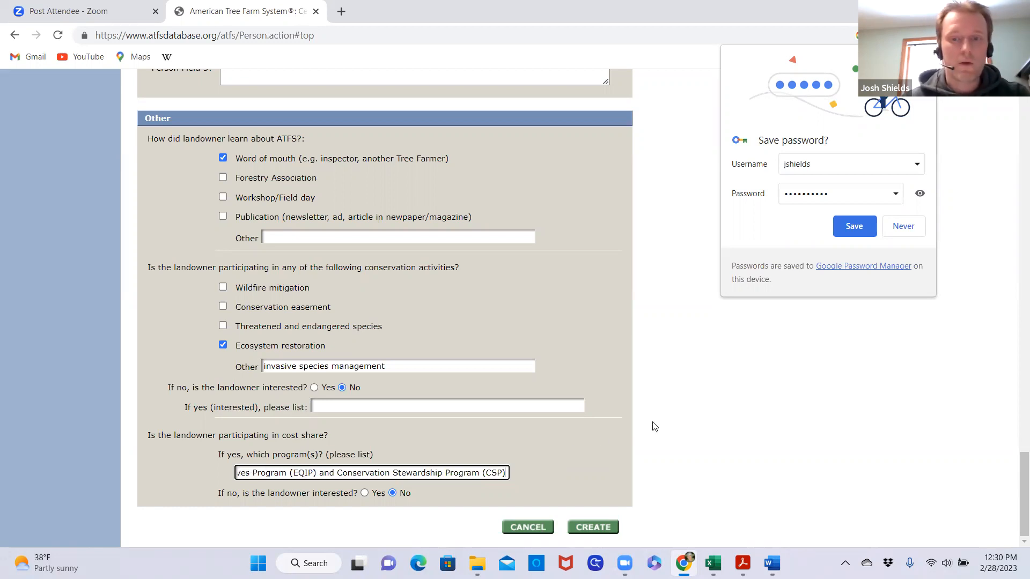
Create the BrixStone Farms landowner record, review its summary and confirm it
scroll(614, 419, "up", 5)
scroll(617, 421, "down", 5)
left_click(601, 529)
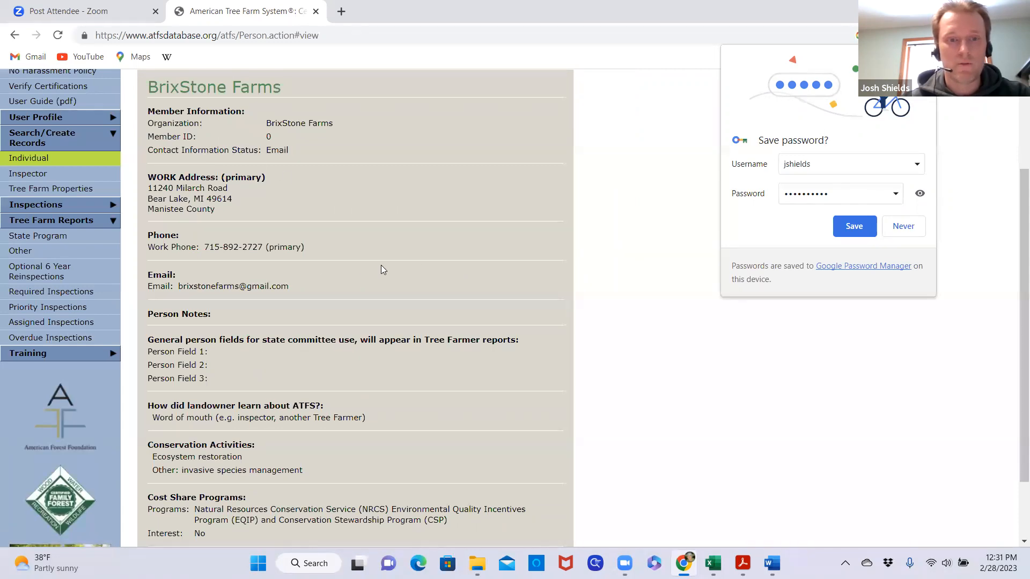
scroll(381, 268, "down", 2)
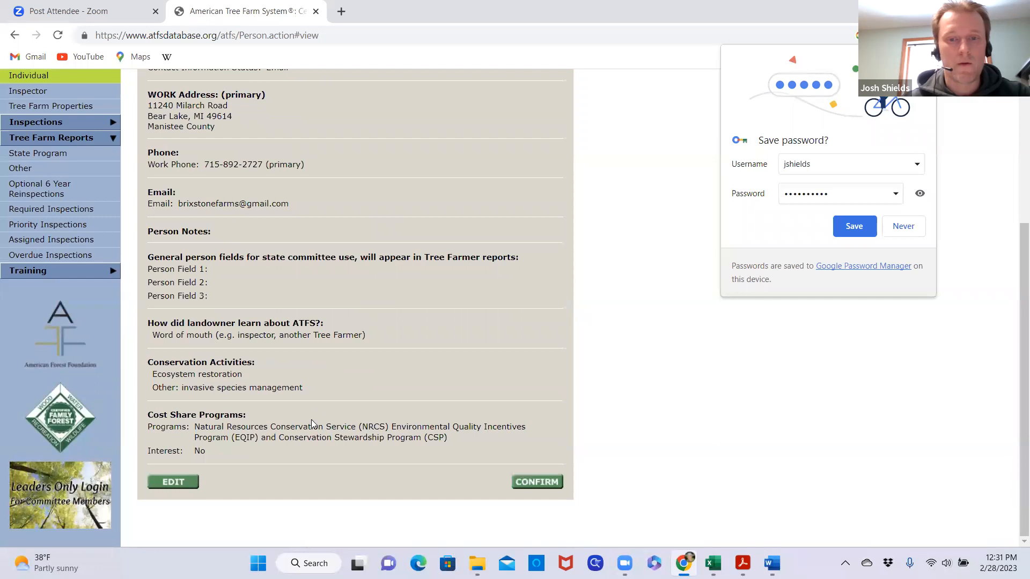
left_click(546, 485)
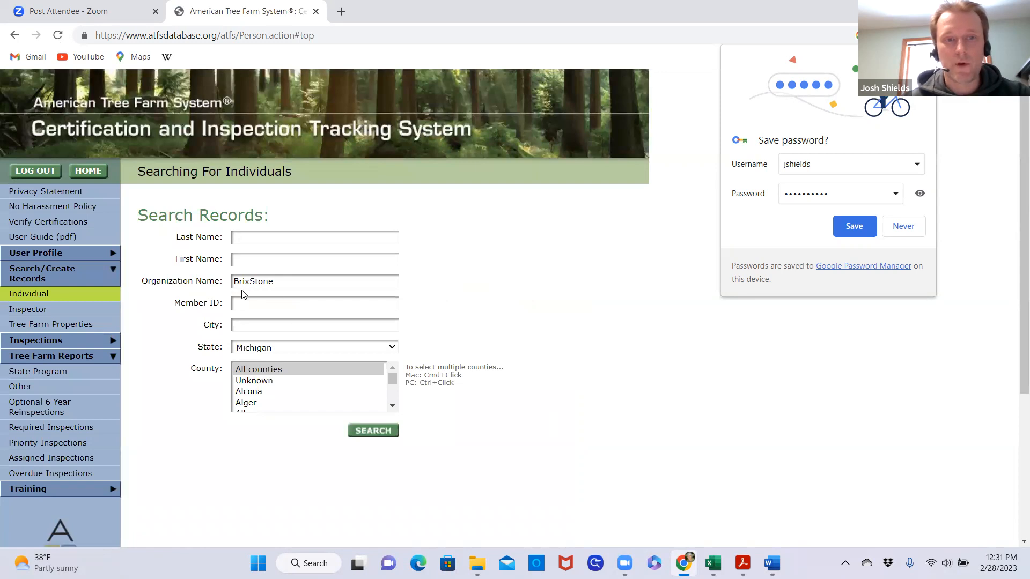
Search the individual records for organization "BrixStone" in Michigan and look over the result
left_click(374, 432)
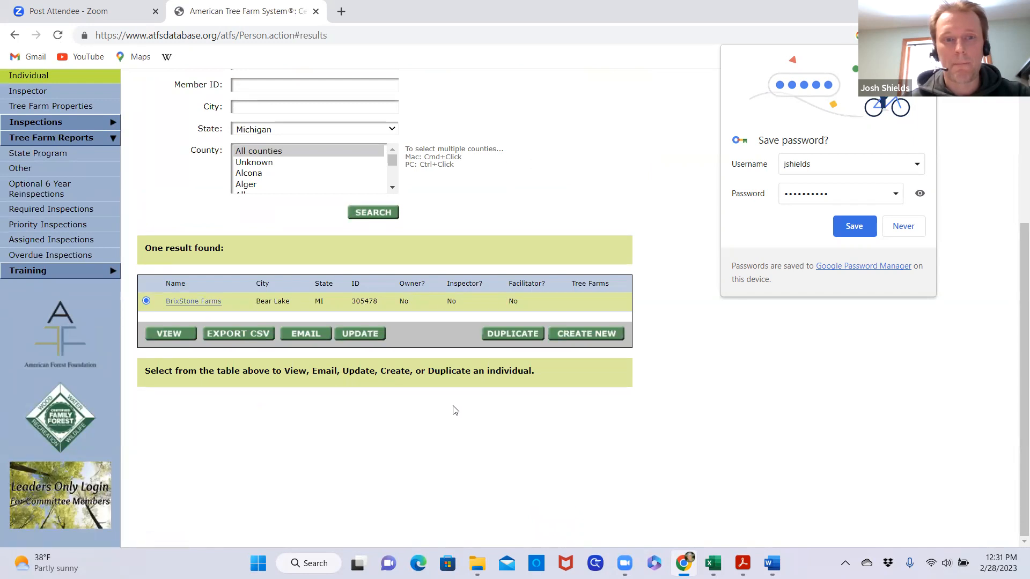
scroll(489, 417, "up", 1)
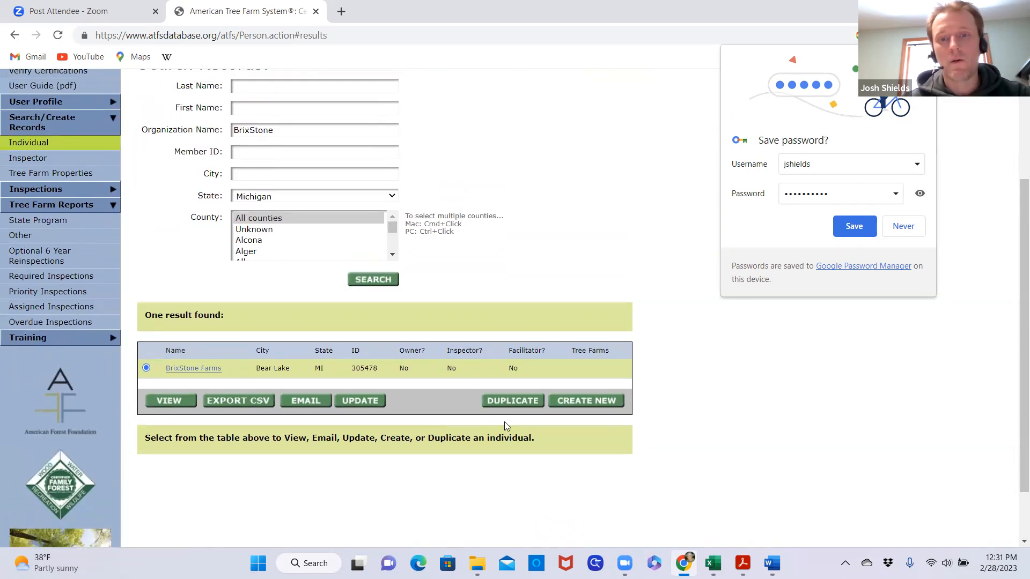
scroll(503, 423, "down", 1)
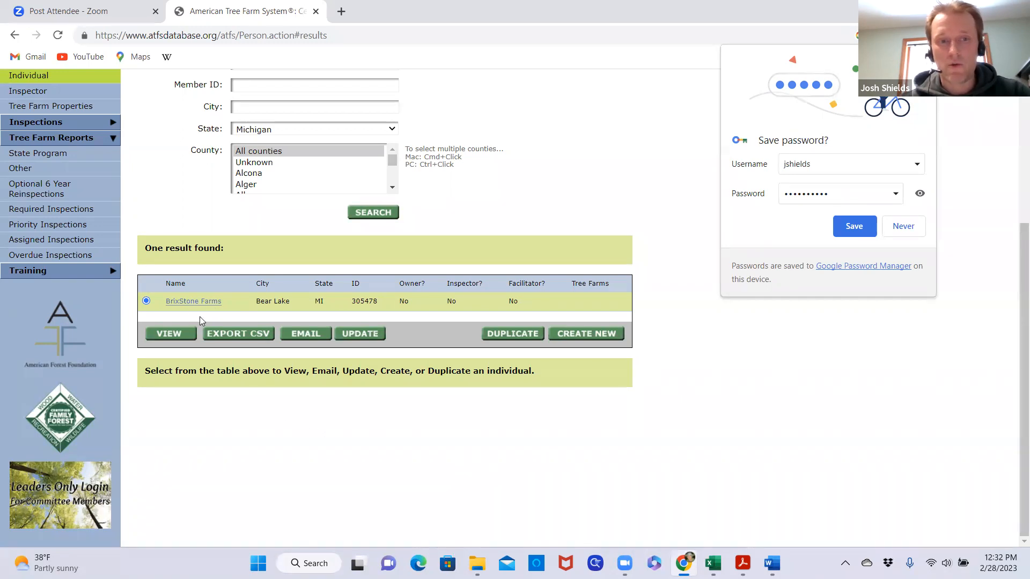
Try to duplicate the BrixStone Farms record from the search results
left_click(512, 335)
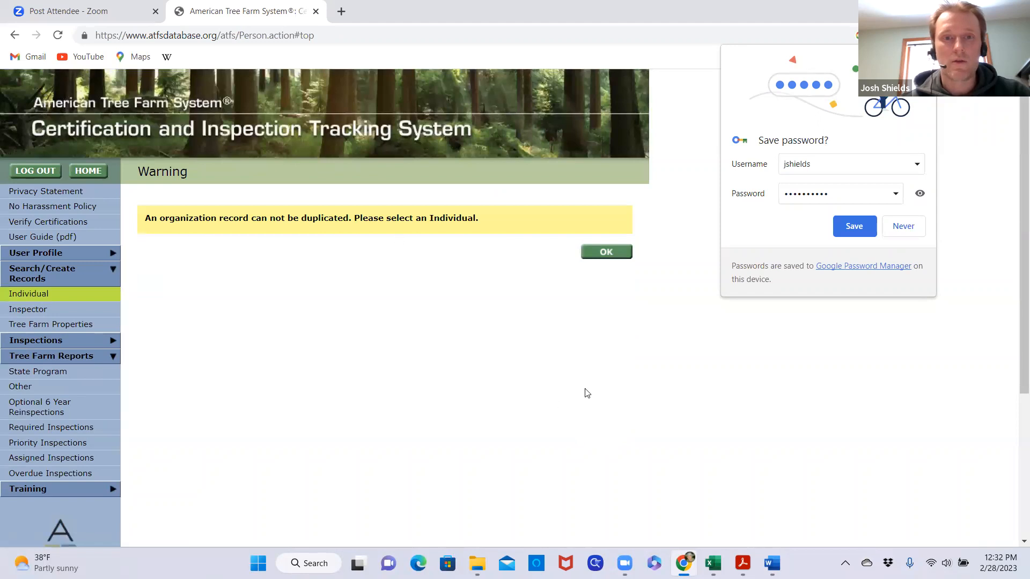
left_click(607, 256)
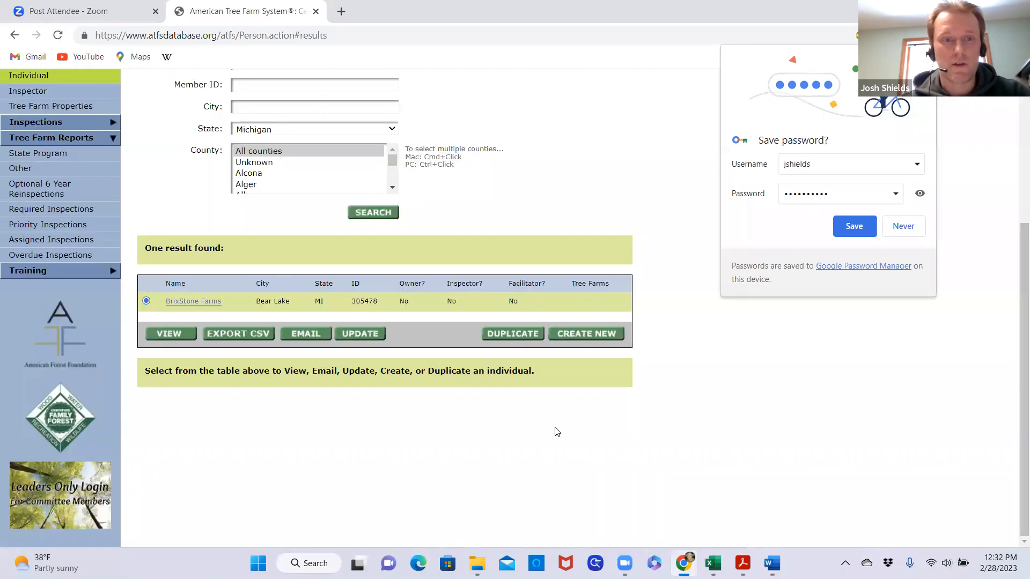
scroll(485, 340, "up", 3)
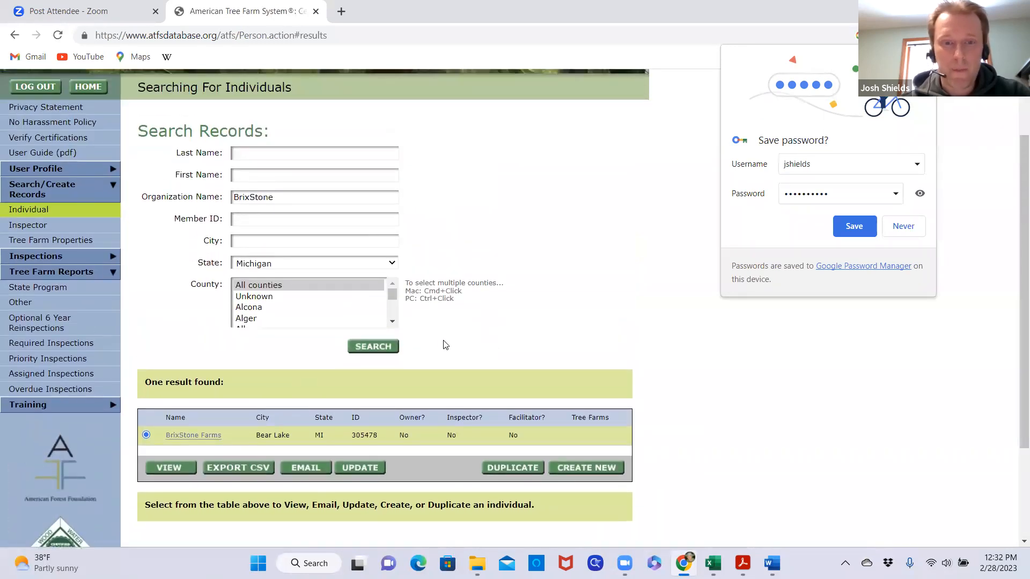
scroll(490, 451, "down", 3)
scroll(489, 450, "up", 1)
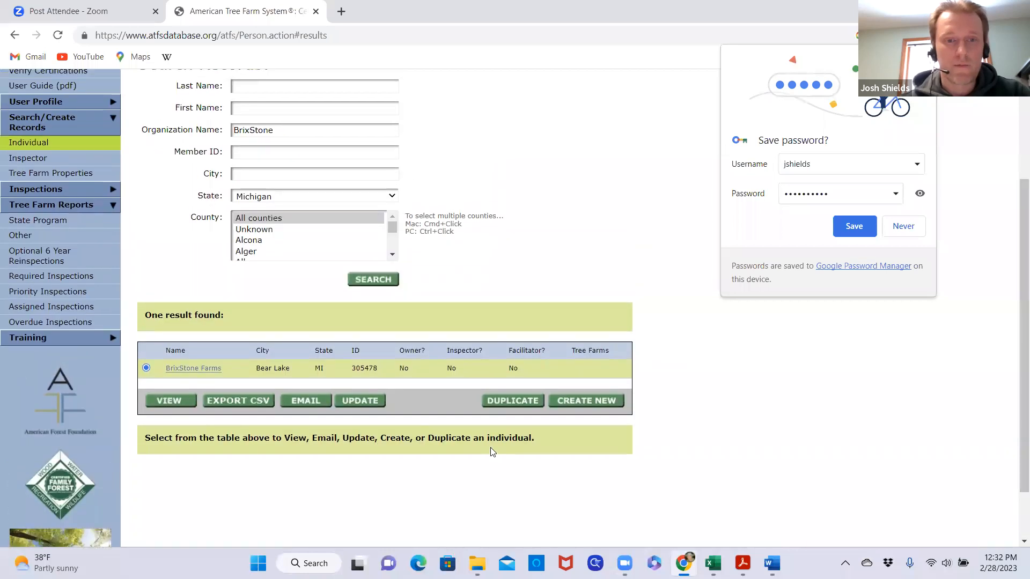
Clear the organization name from the search criteria and search Michigan individuals by the contact person's last and first name
scroll(492, 452, "up", 1)
left_click(281, 198)
double_click(281, 199)
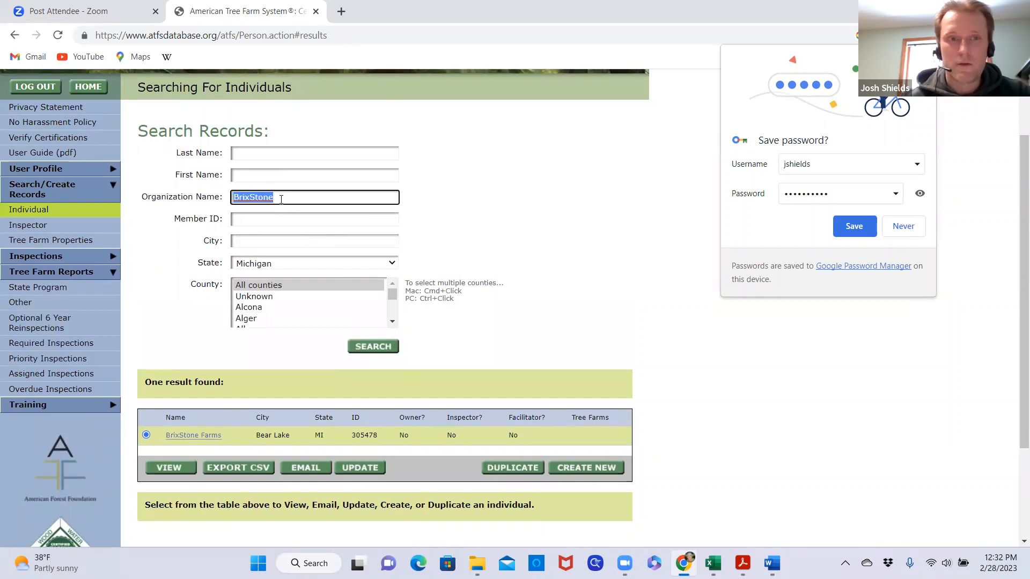
key("BackSpace")
left_click(509, 209)
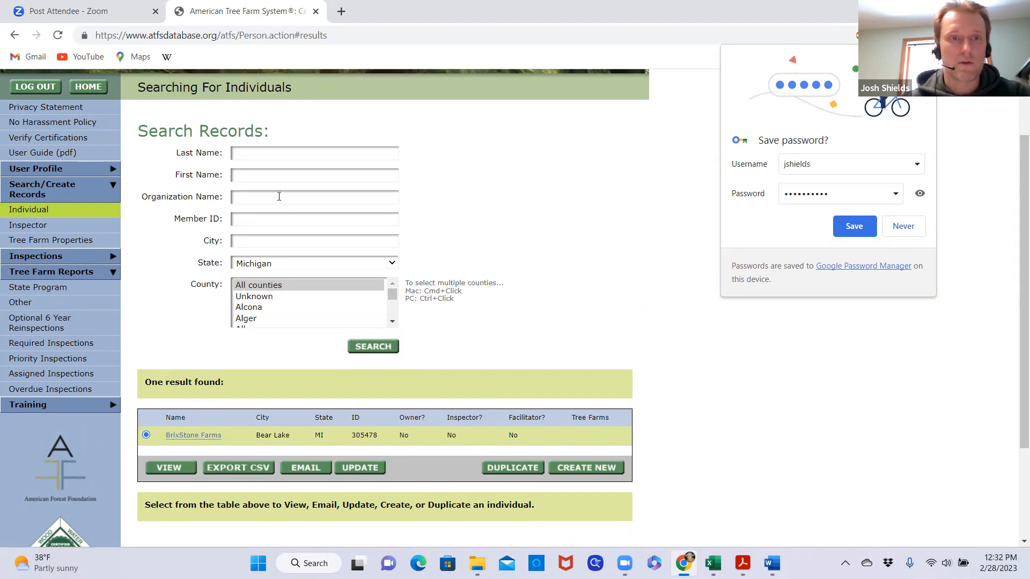
left_click(274, 155)
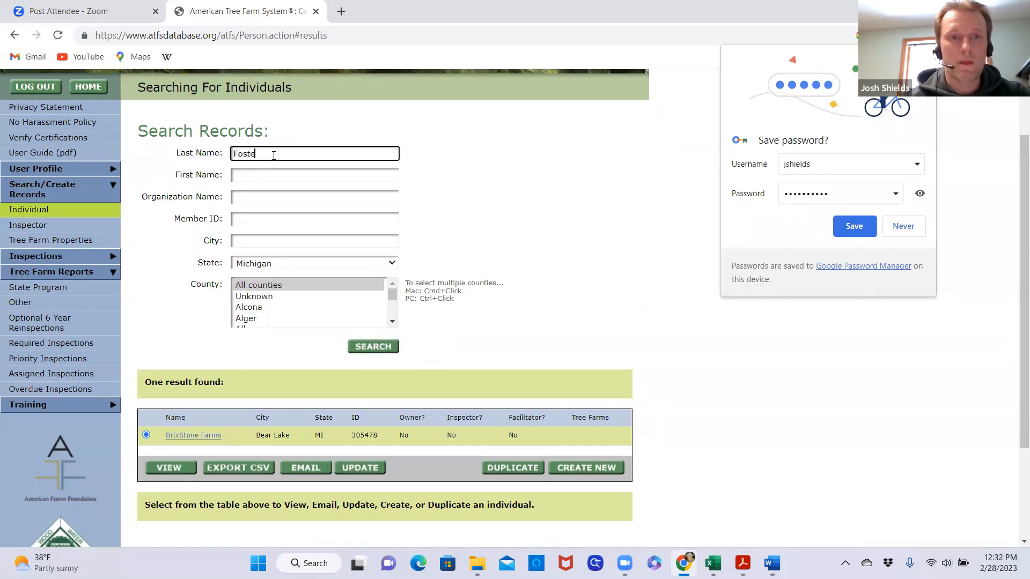
left_click(266, 175)
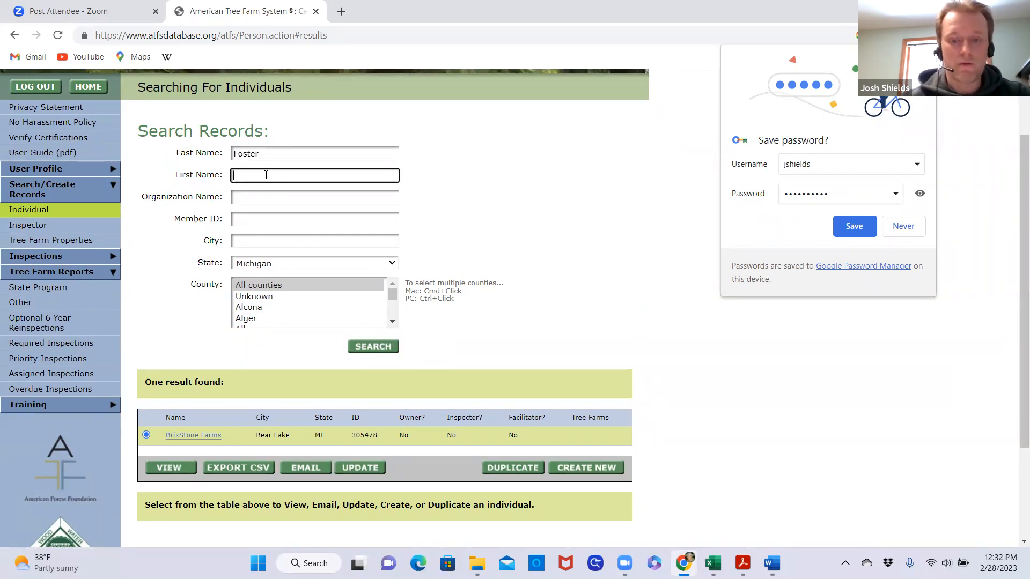
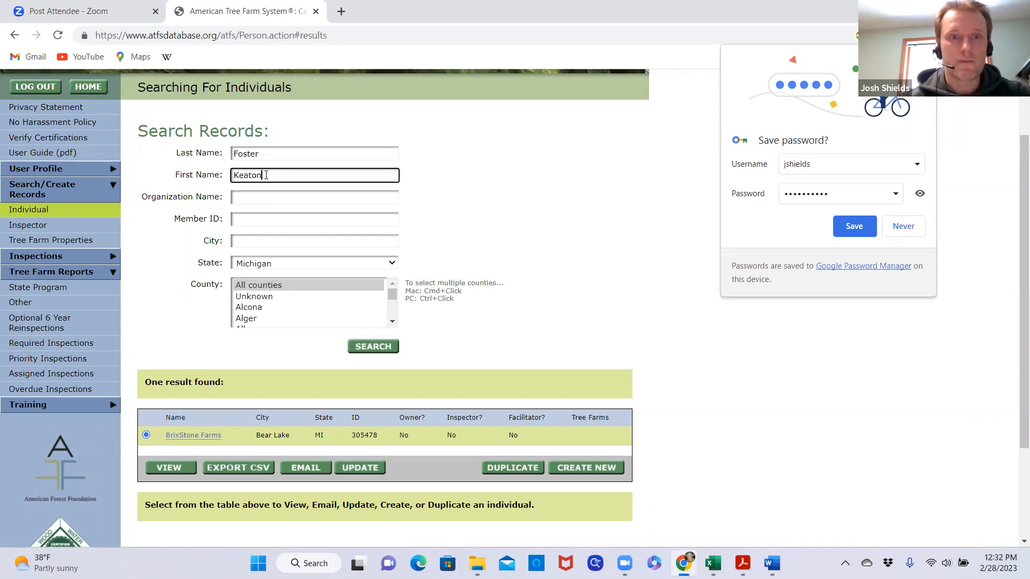
left_click(373, 347)
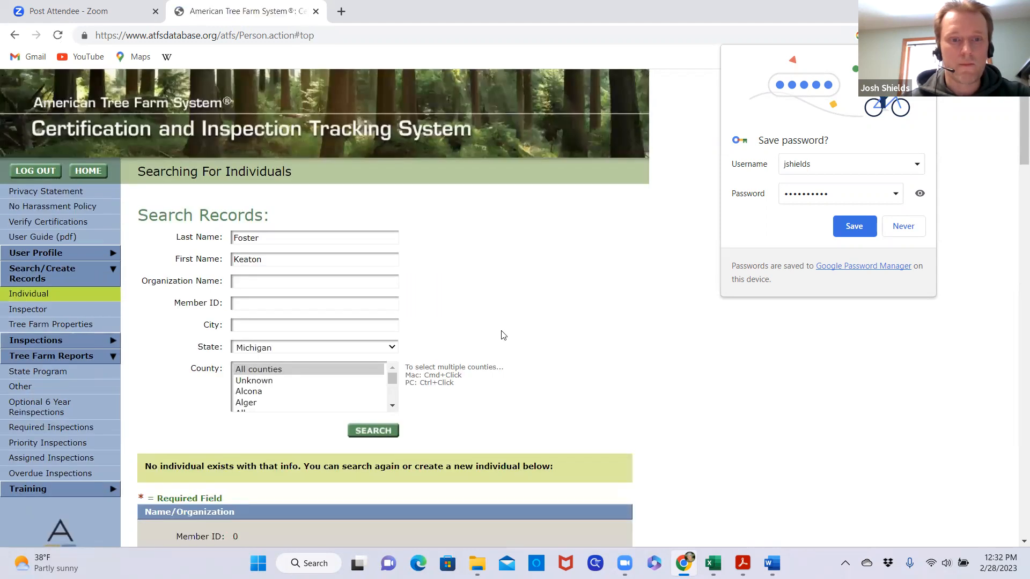
Enter the contact person's first and last name in the new individual form
scroll(513, 323, "down", 5)
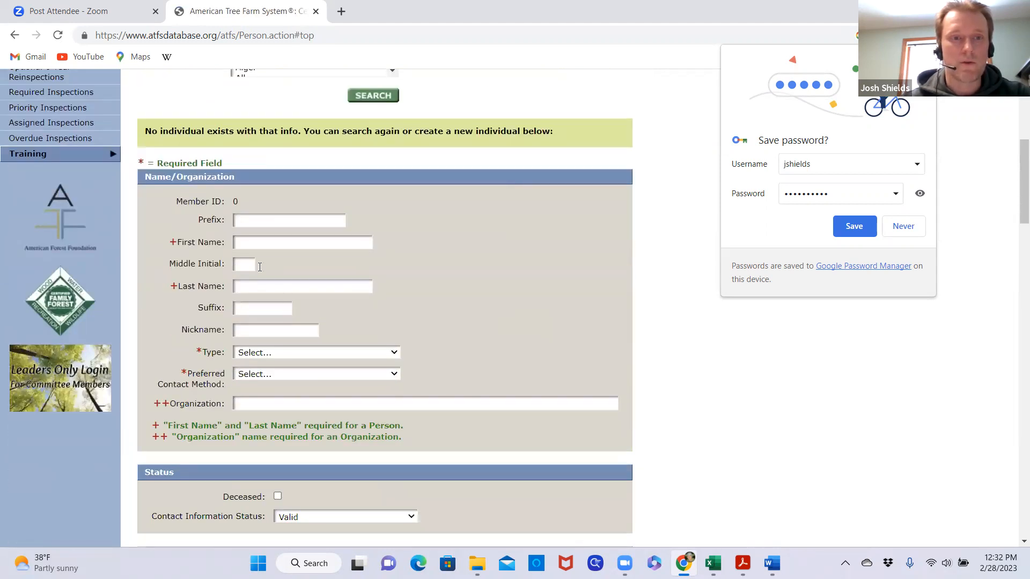
left_click(260, 244)
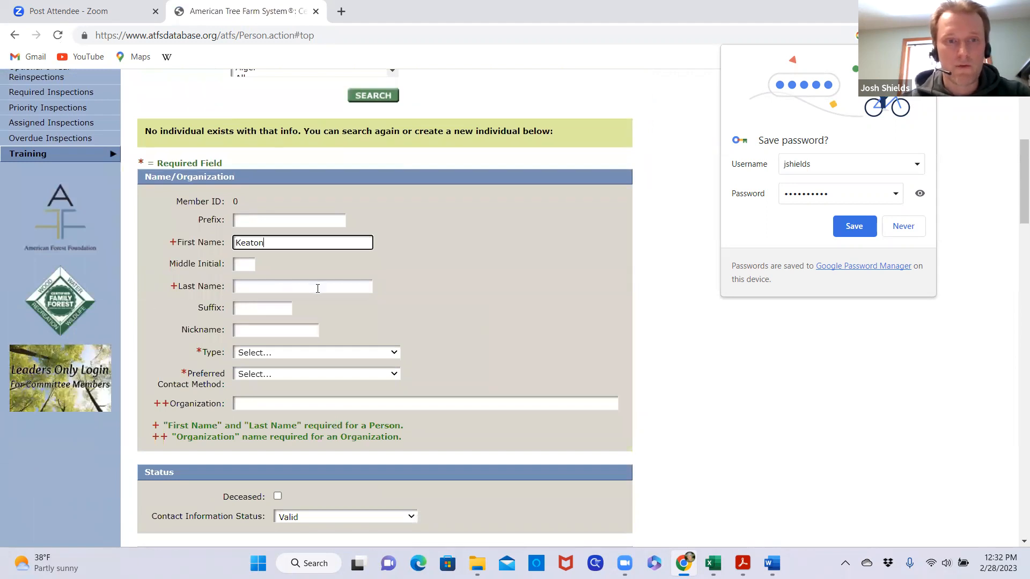
left_click(289, 283)
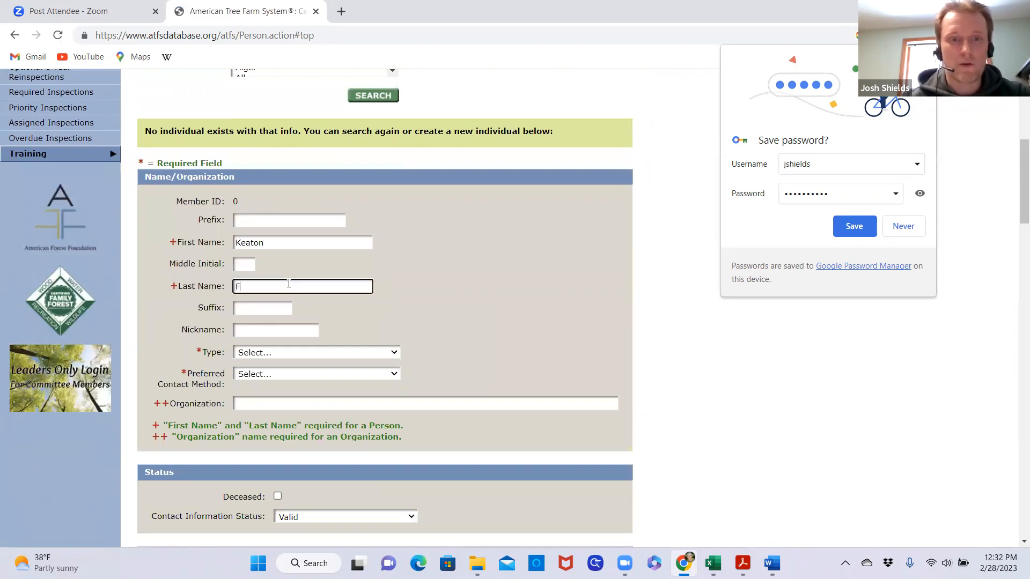
left_click(465, 300)
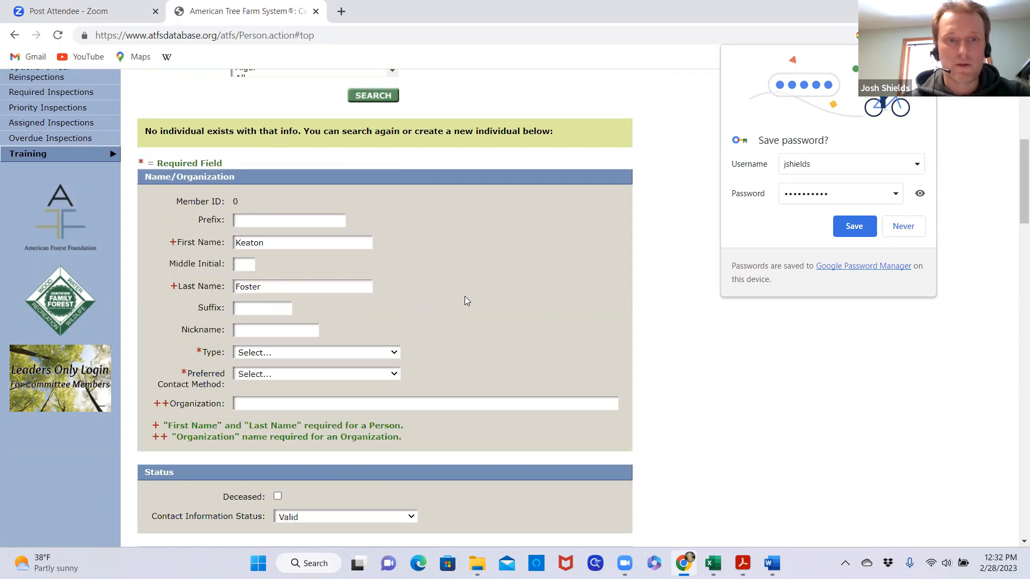
Set the new individual's type to Person and the preferred contact method to Email
scroll(464, 305, "down", 2)
left_click(382, 218)
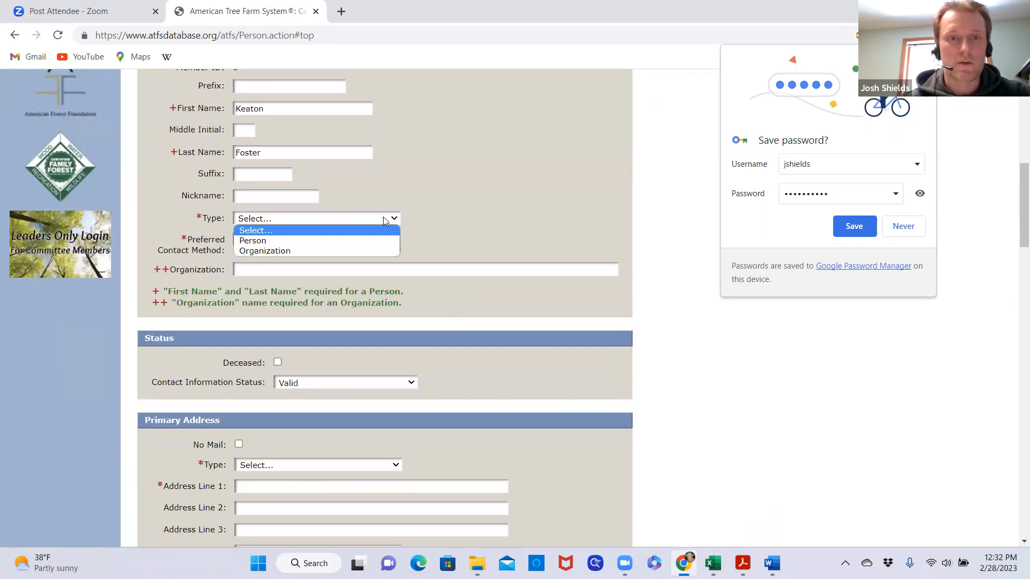
left_click(292, 240)
left_click(383, 241)
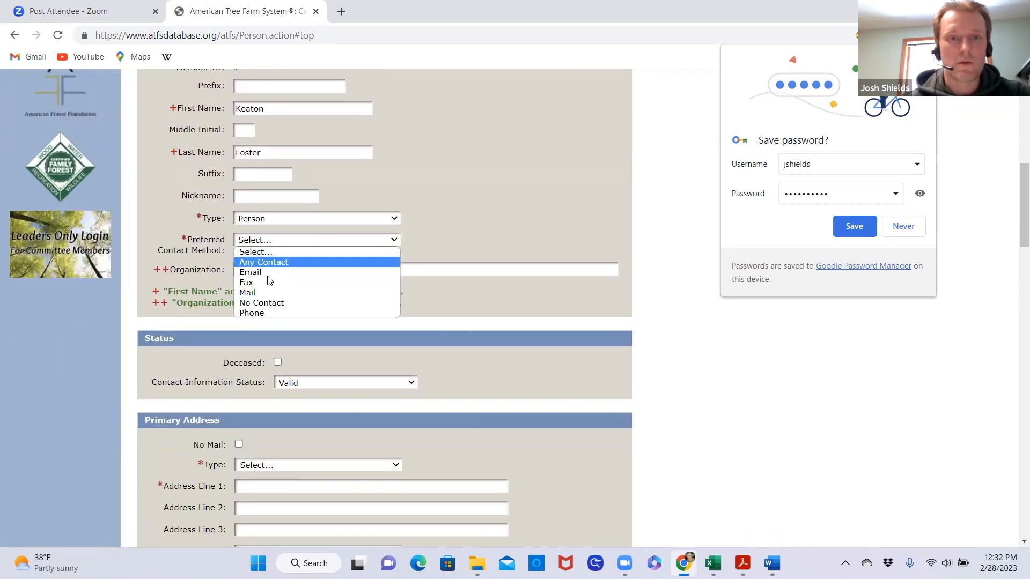
left_click(266, 273)
left_click(510, 304)
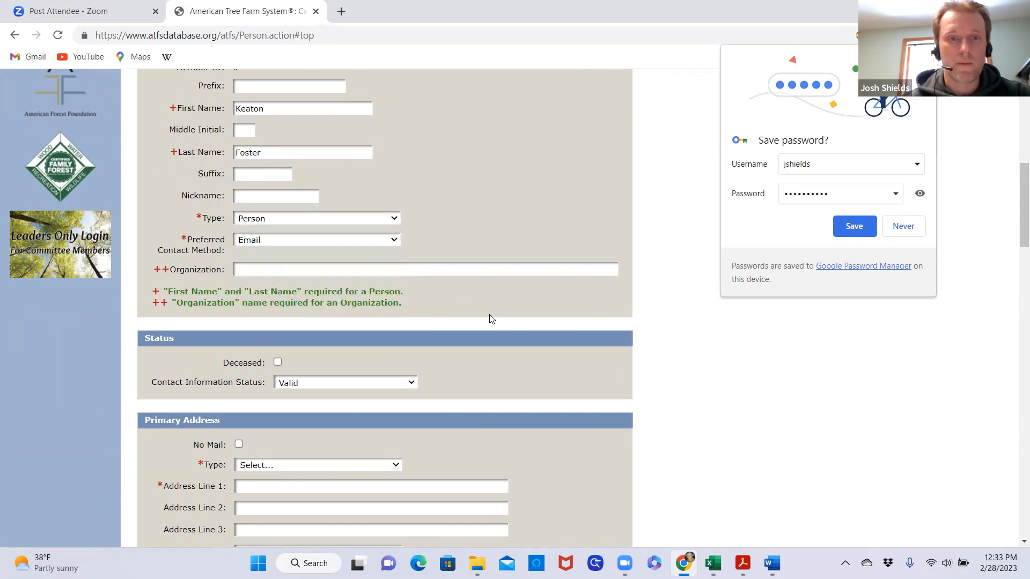
scroll(460, 322, "up", 1)
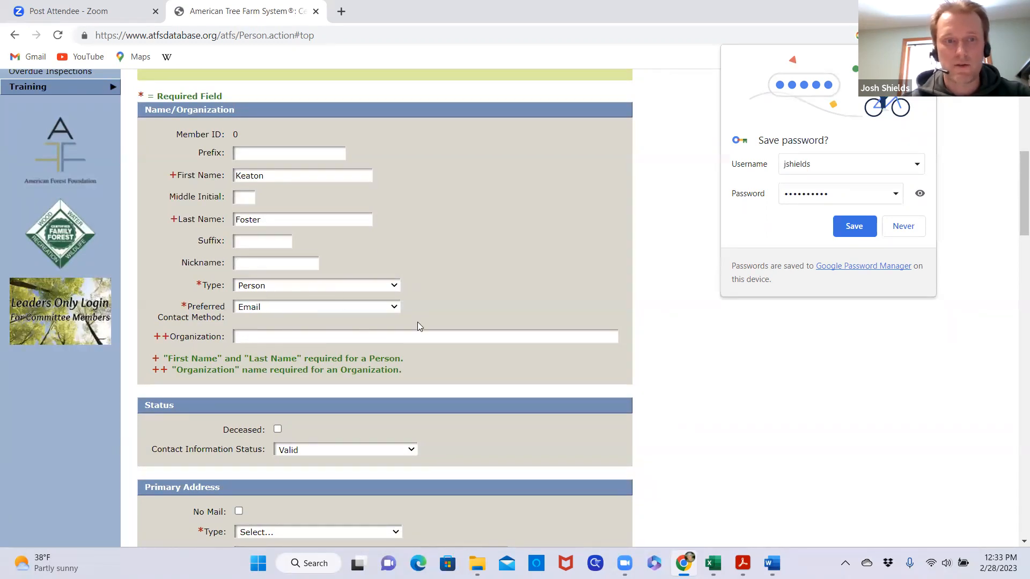
Set the primary address type to Work, and enter the contact's street address and ZIP code, choosing the matching city
scroll(460, 305, "down", 5)
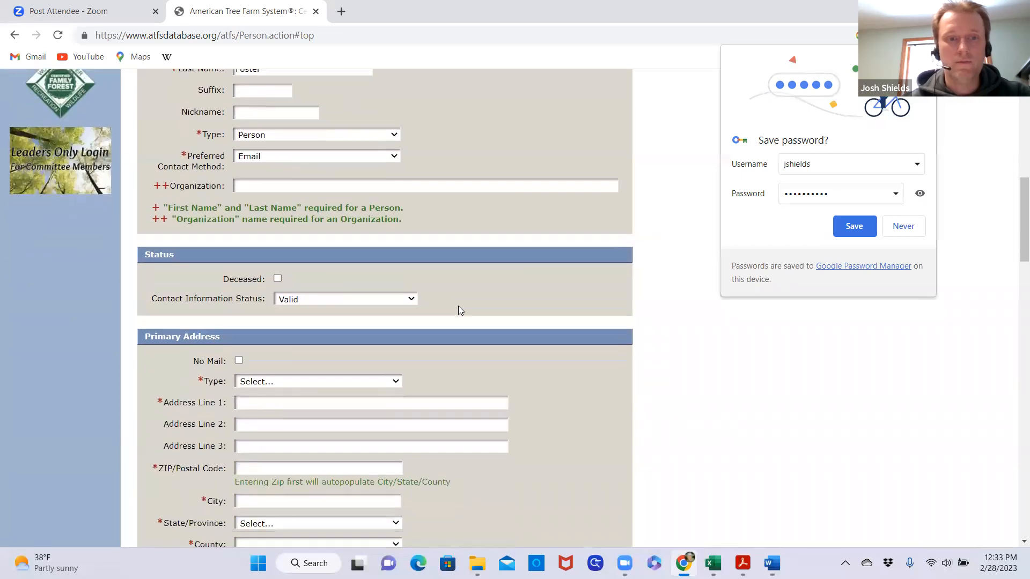
scroll(461, 305, "down", 1)
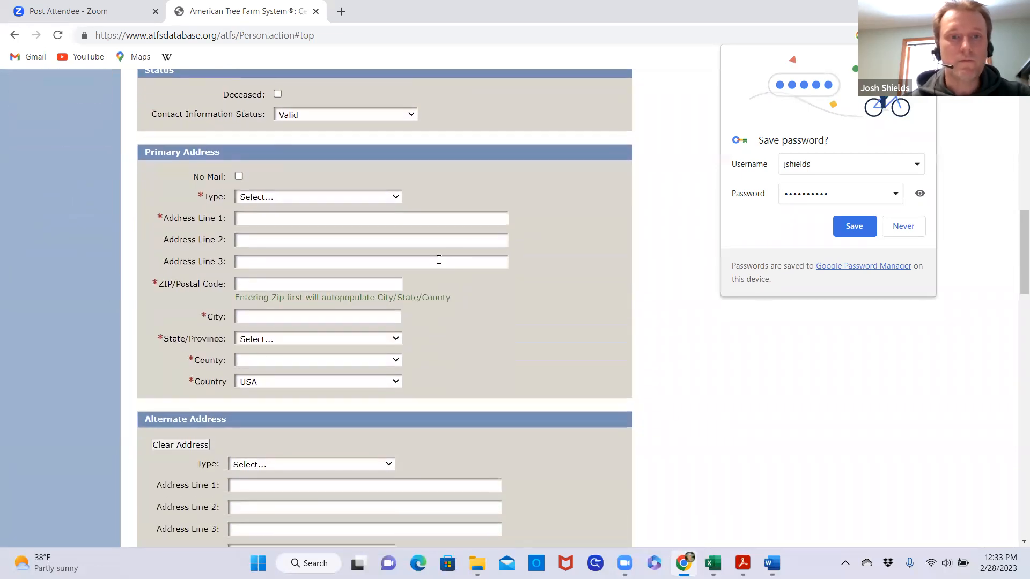
left_click(397, 198)
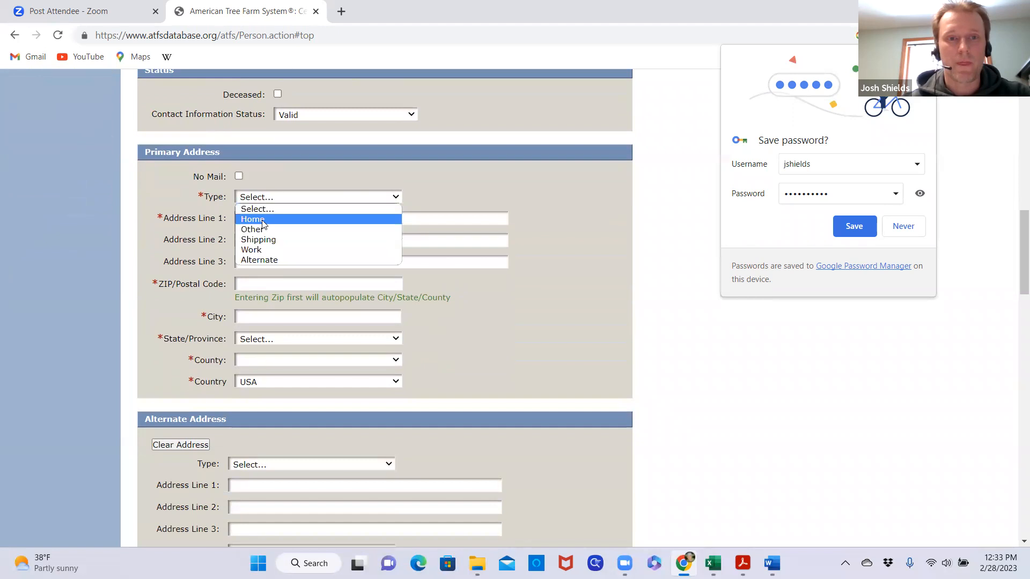
left_click(266, 250)
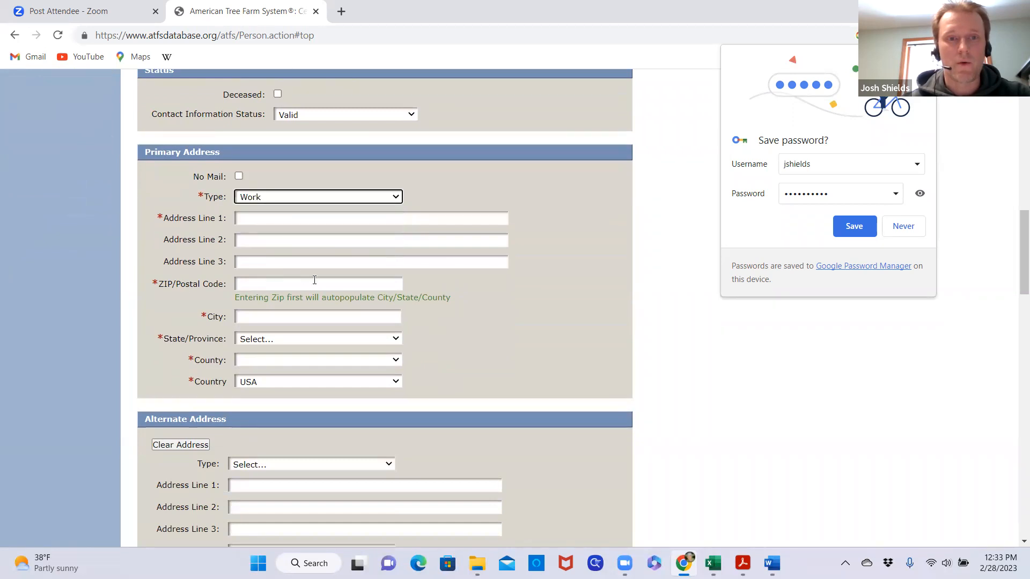
left_click(256, 218)
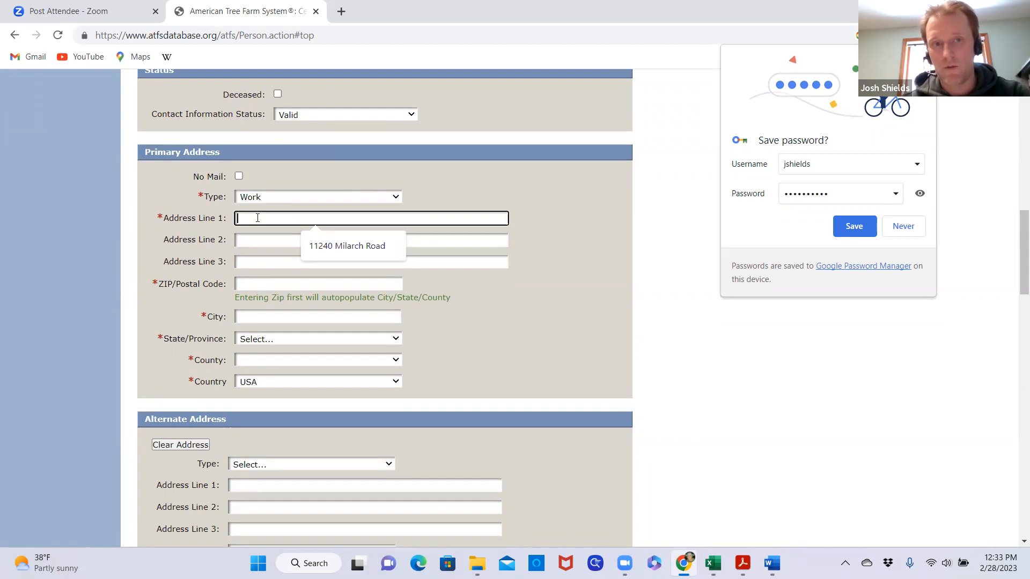
left_click(346, 248)
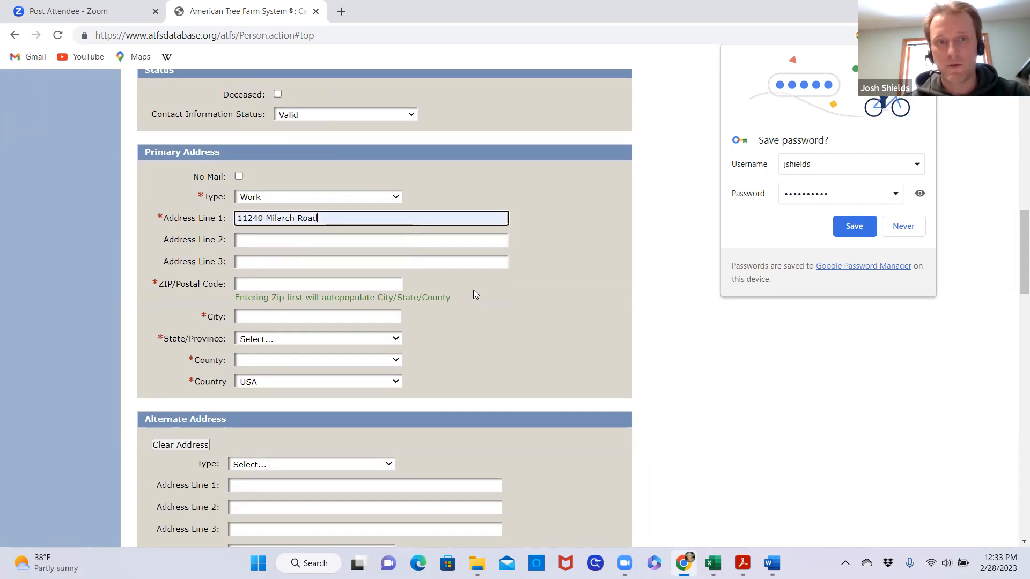
left_click(271, 278)
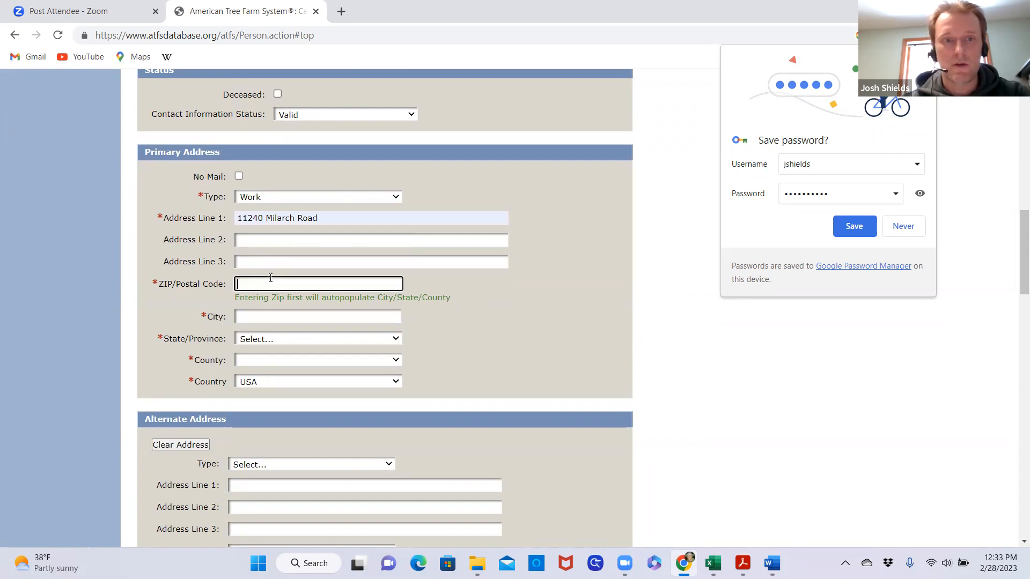
type("49614")
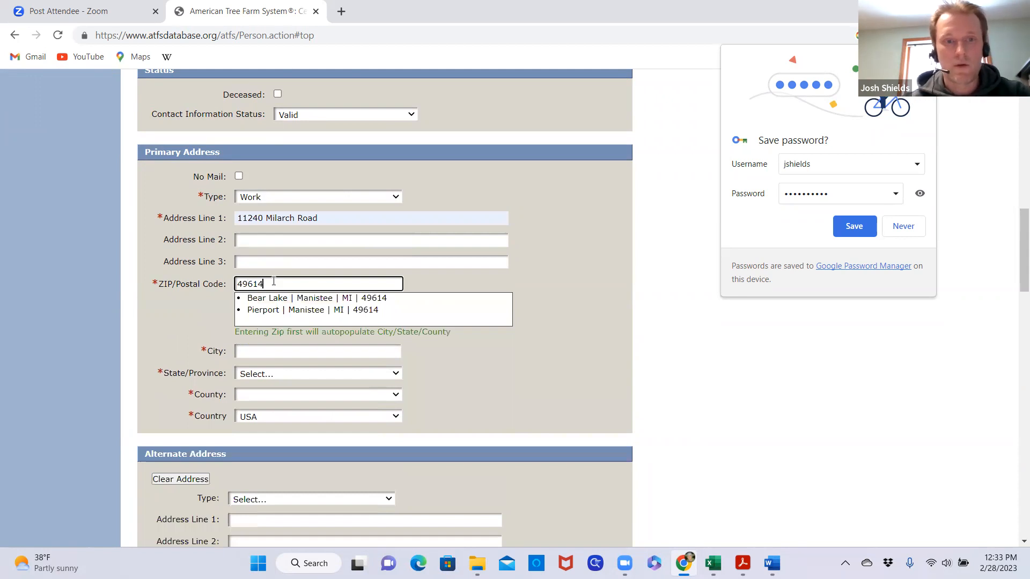
left_click(277, 298)
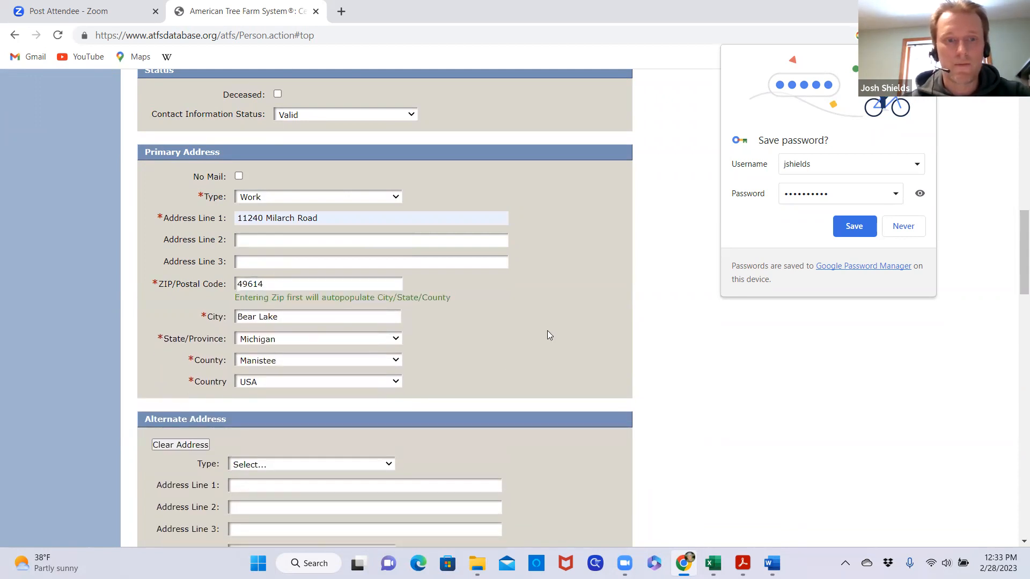
Enter the contact's work phone number as the primary phone and fill in the contact's email address
scroll(547, 330, "down", 9)
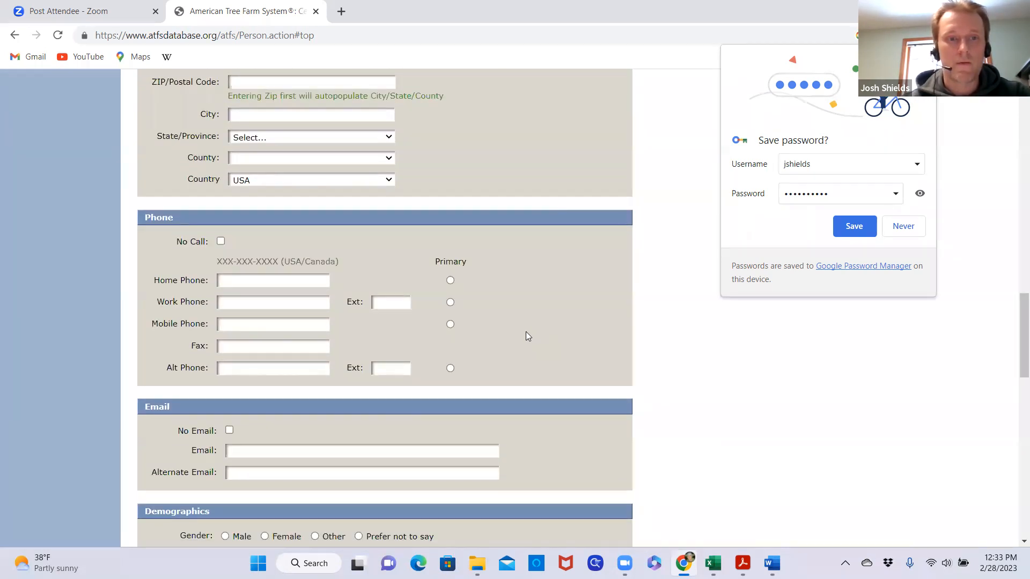
scroll(526, 336, "down", 1)
left_click(236, 235)
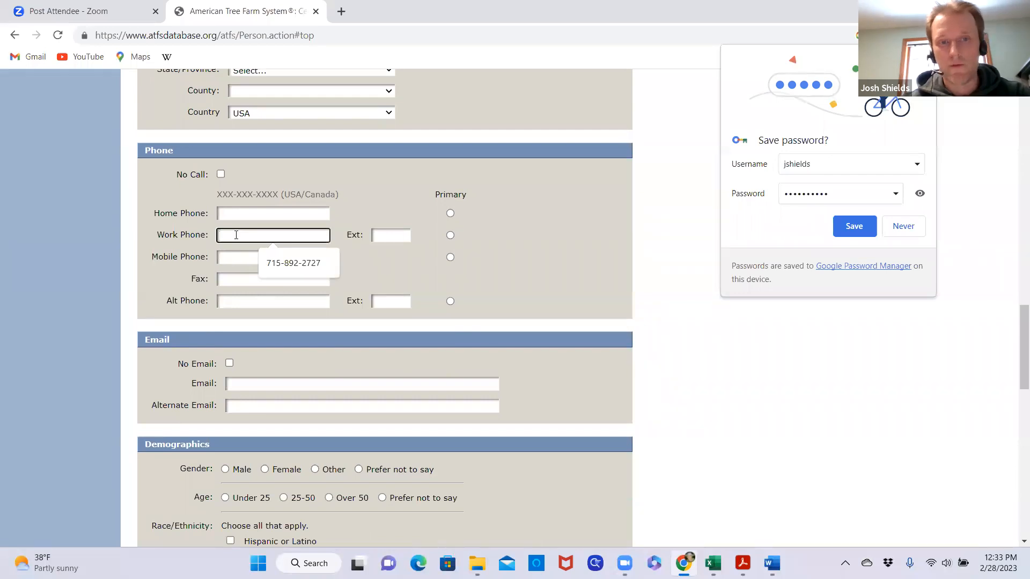
left_click(294, 266)
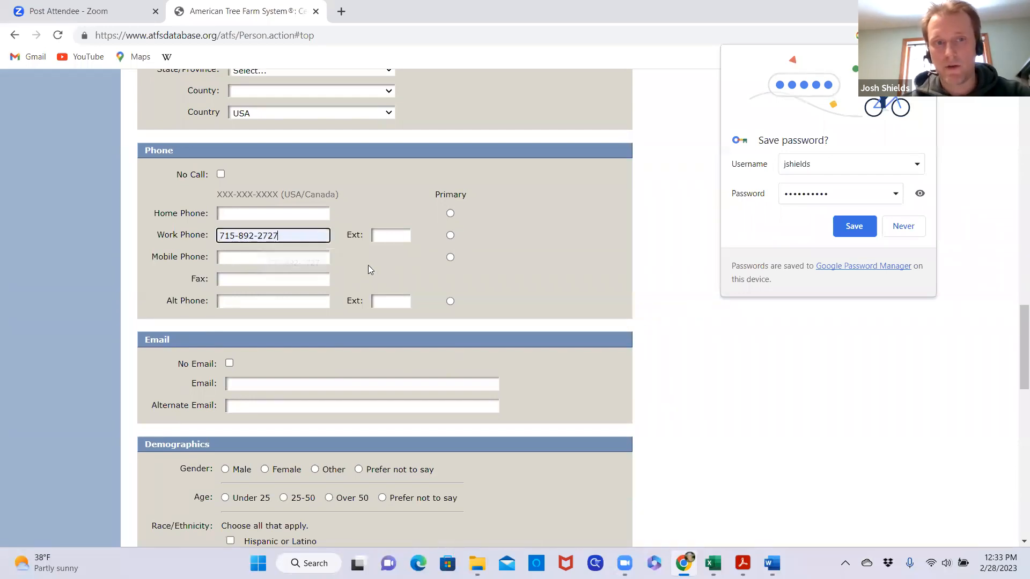
left_click(451, 235)
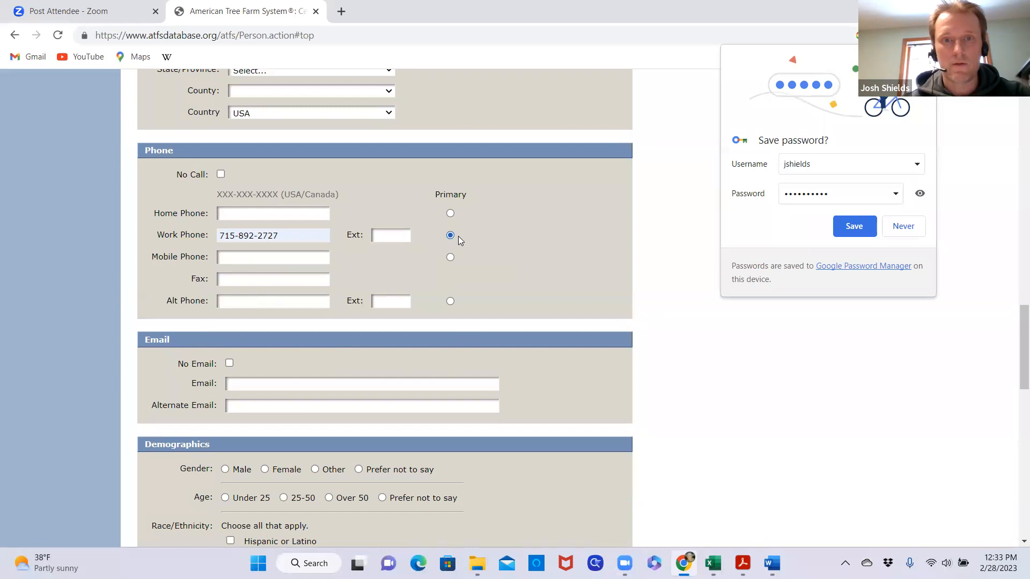
scroll(503, 259, "down", 2)
left_click(257, 252)
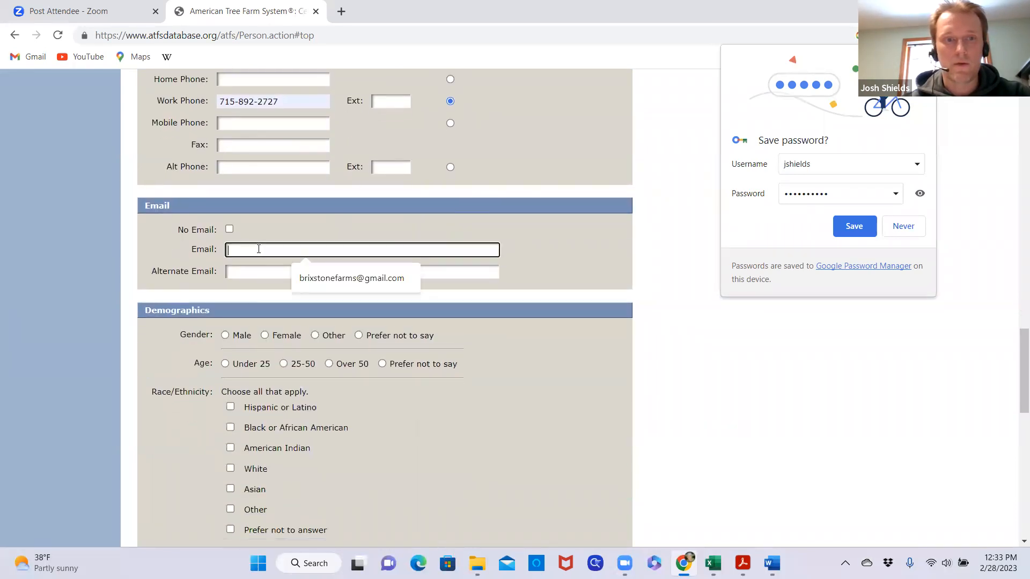
left_click(352, 284)
left_click(552, 254)
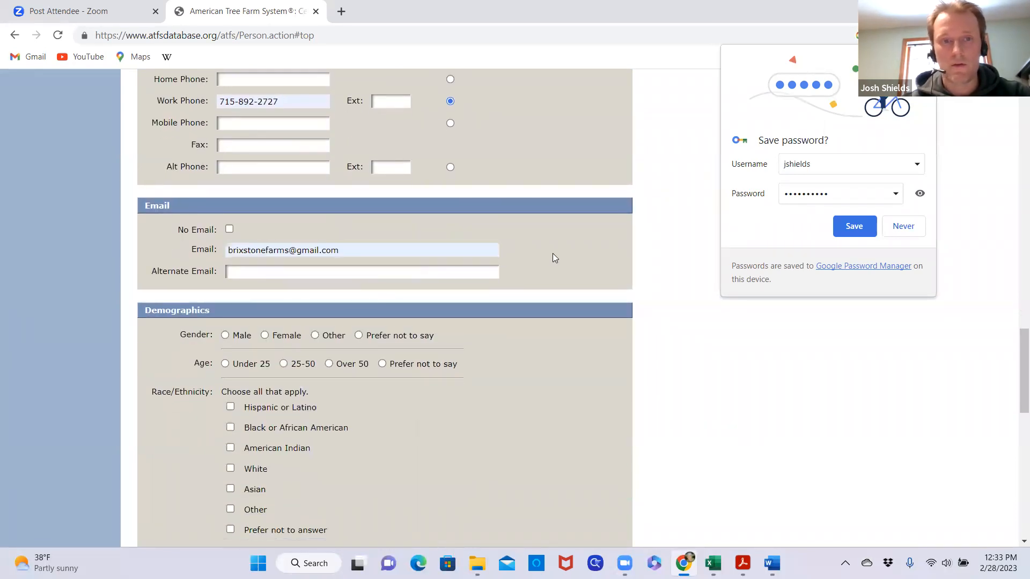
Set gender and age to Prefer not to say, race/ethnicity to Prefer not to answer, and mark Word of mouth as how the landowner learned about ATFS
scroll(545, 298, "down", 1)
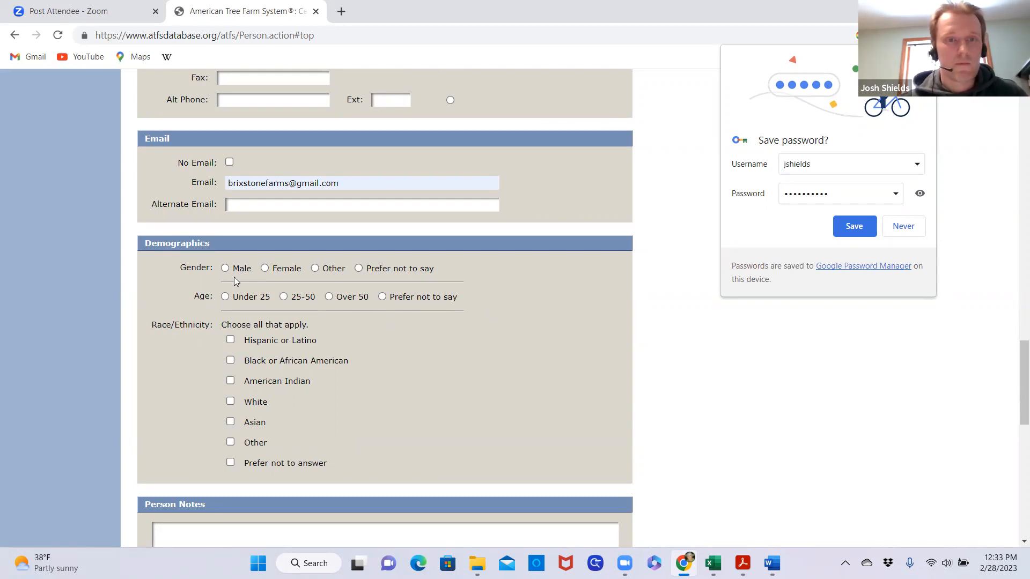
left_click(359, 270)
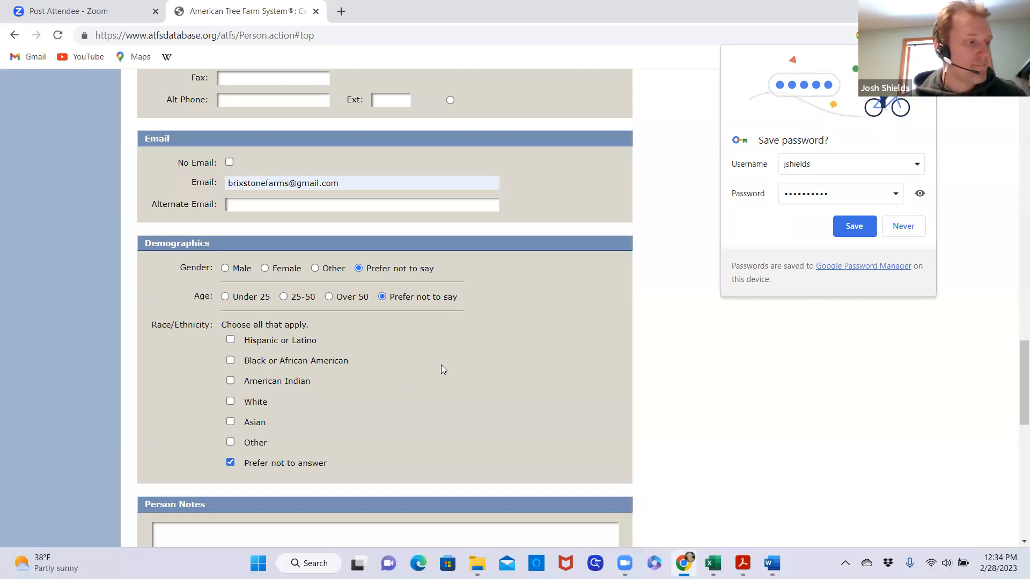
scroll(441, 365, "down", 8)
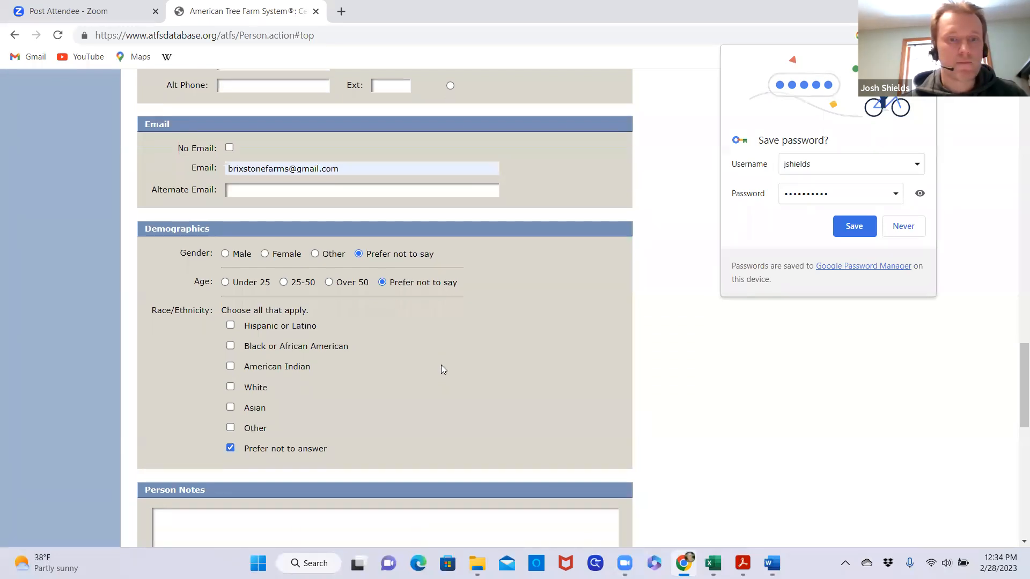
scroll(441, 365, "down", 1)
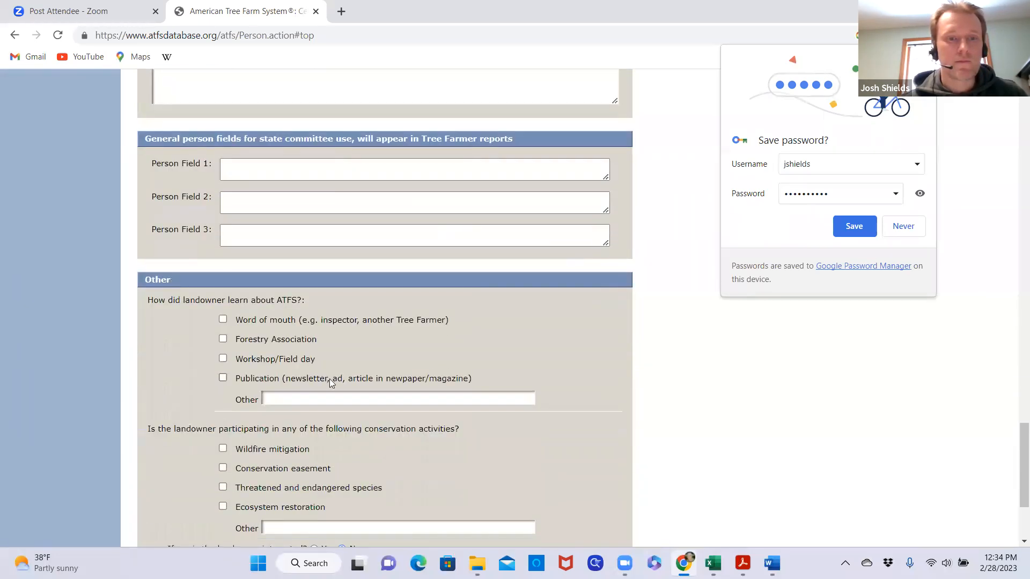
left_click(223, 320)
Mark Ecosystem restoration as a conservation activity and enter "invasive species management" as the other activity
scroll(194, 366, "down", 2)
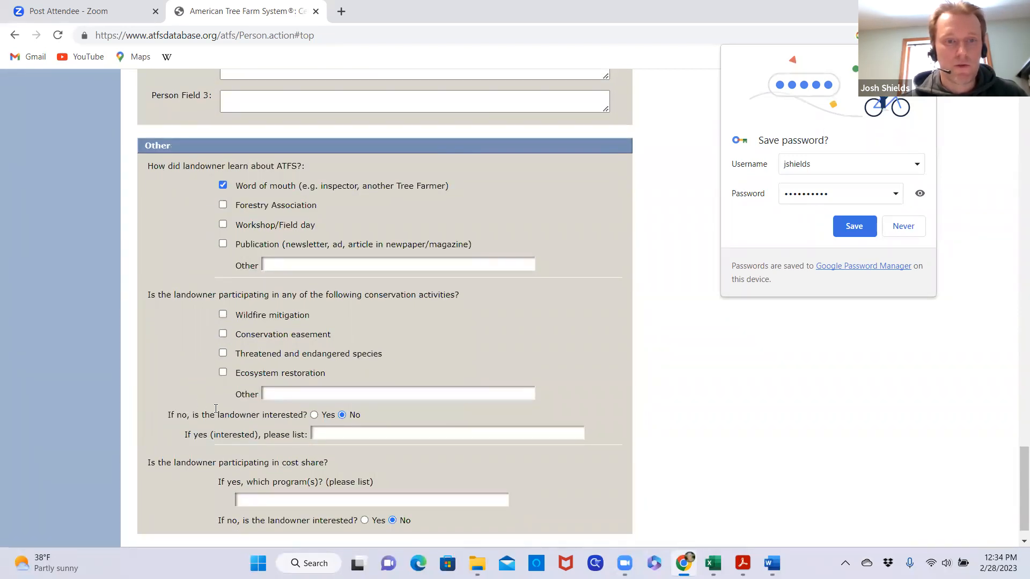
left_click(223, 372)
left_click(276, 392)
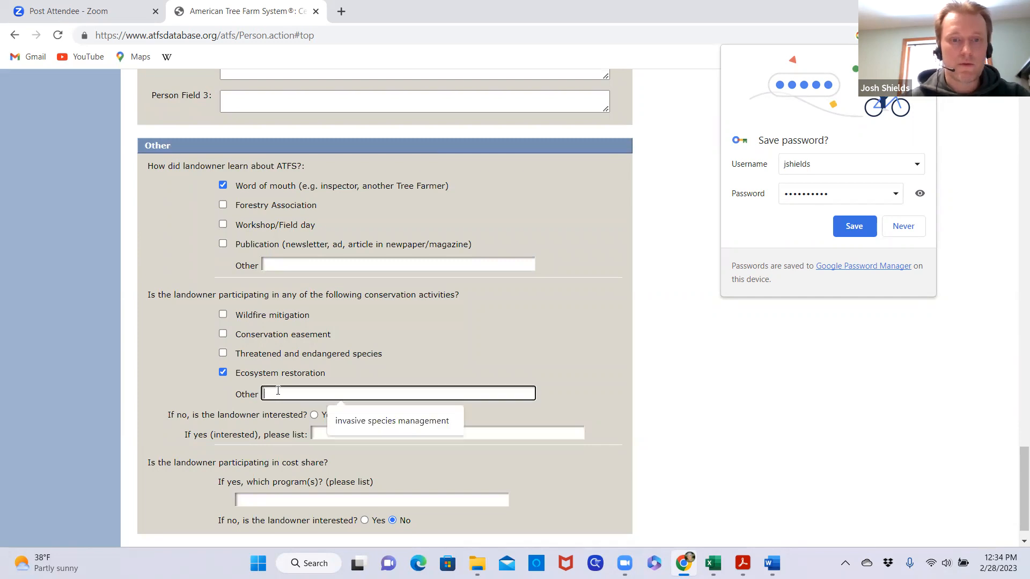
left_click(407, 423)
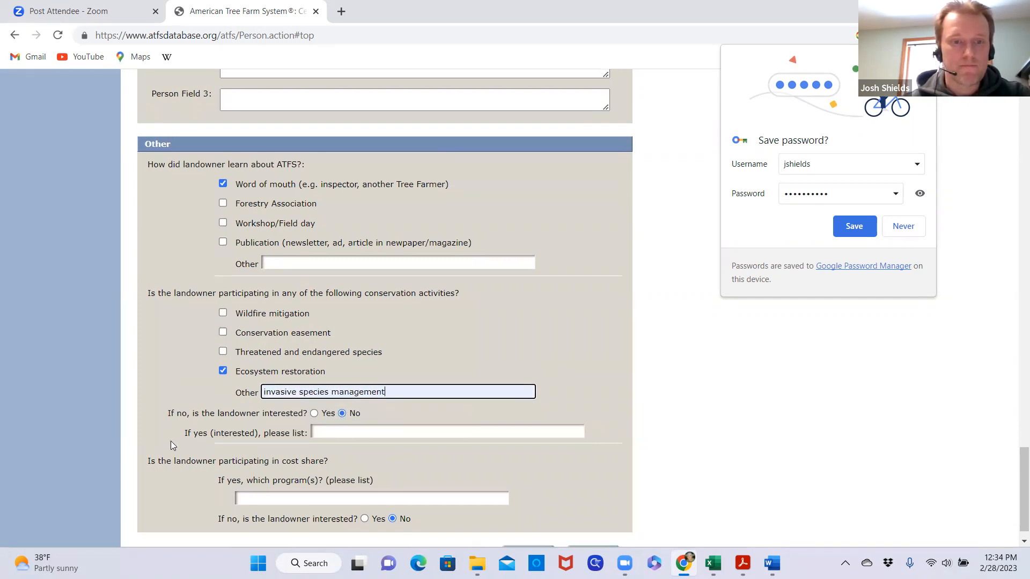
Enter the cost-share programs as "Natural Resources Conservation Service (NRCS) Environmental Quality Incentives Program (EQIP) and Conservation Stewardship Program (CSP)"
scroll(174, 441, "down", 1)
left_click(253, 472)
left_click(330, 492)
left_click(198, 473)
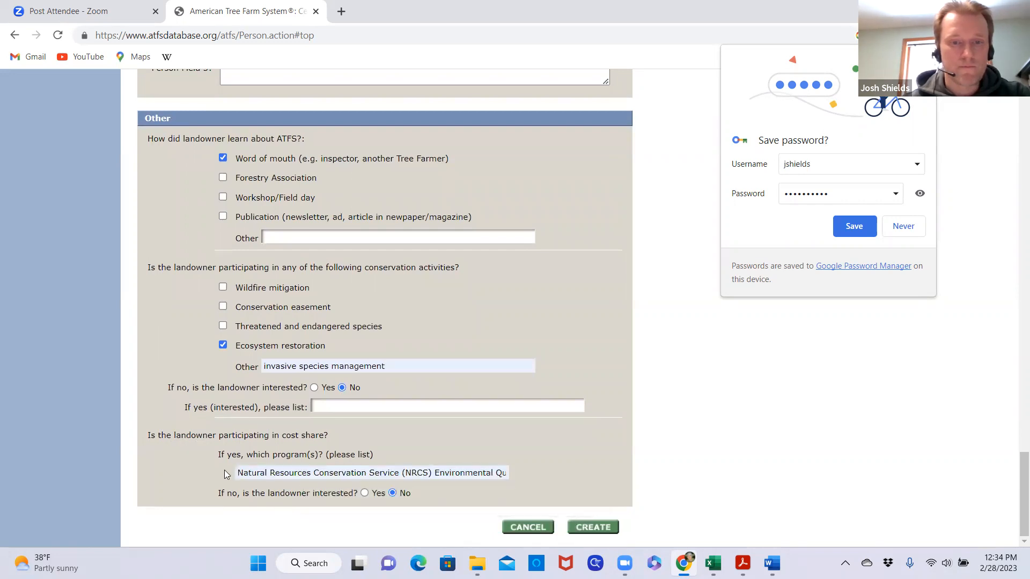
Create the individual record, review its summary from the member information to the cost-share programs, and confirm it
left_click(593, 527)
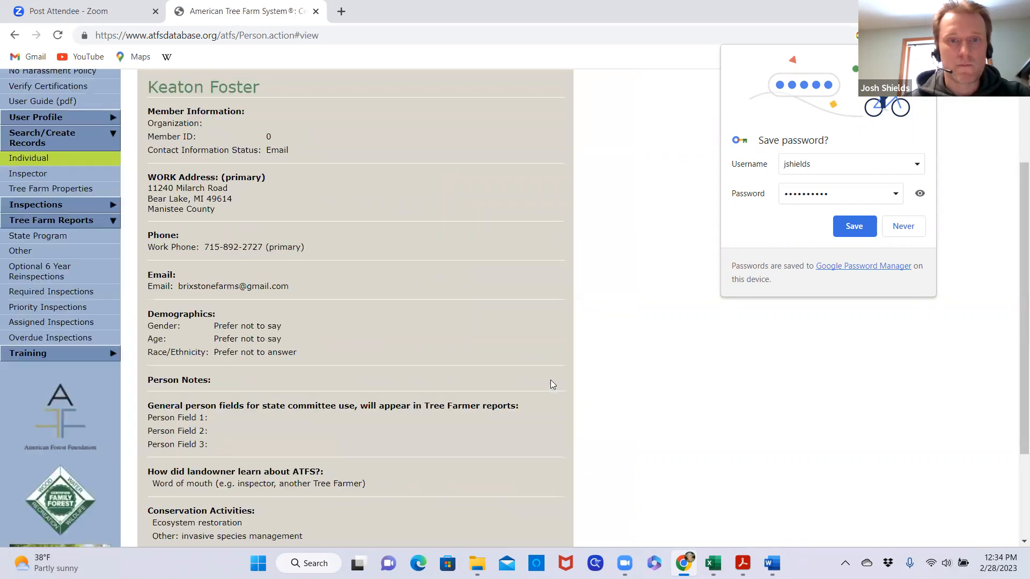
scroll(406, 247, "down", 3)
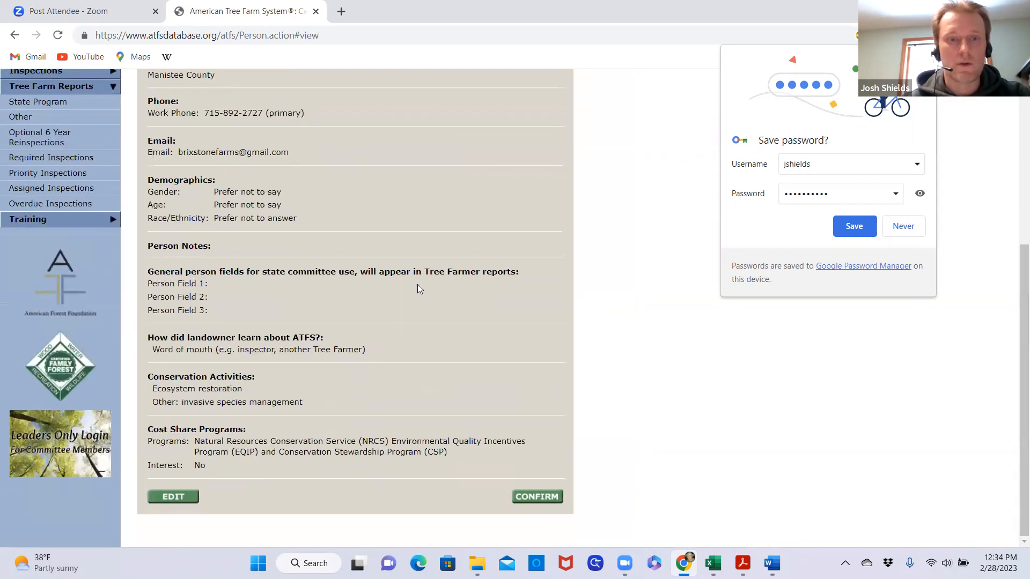
scroll(422, 294, "up", 4)
scroll(421, 292, "down", 2)
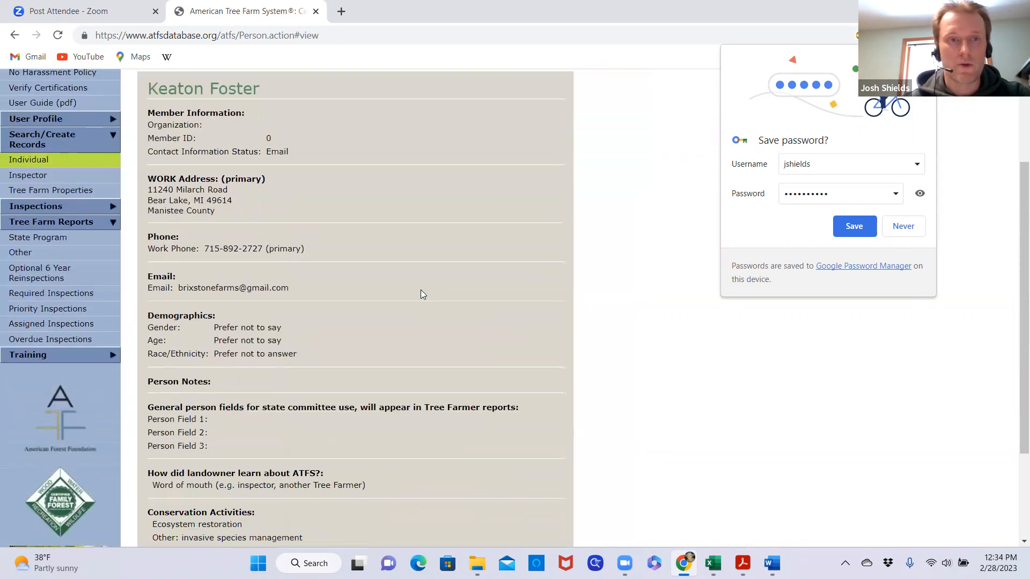
scroll(420, 294, "down", 3)
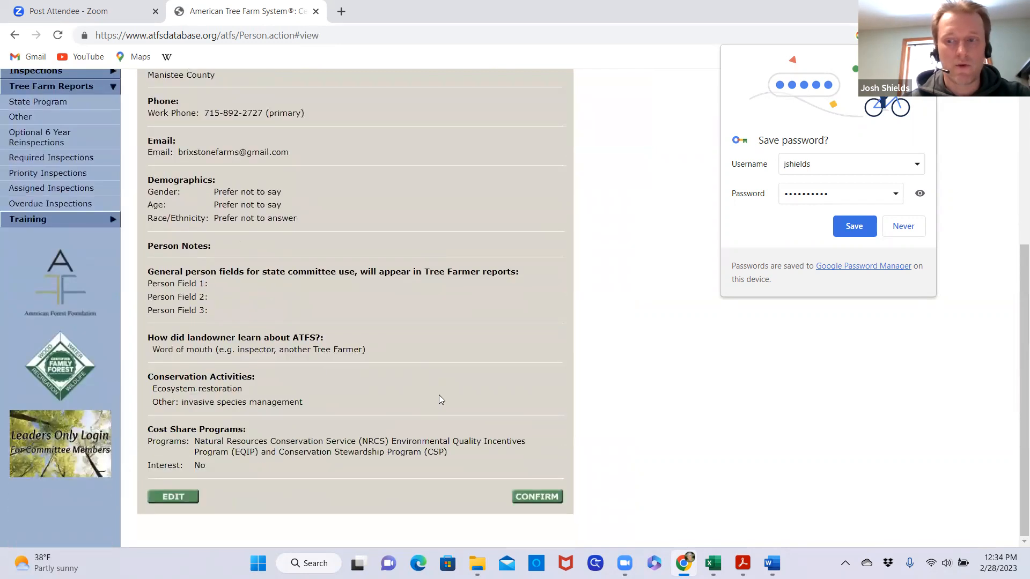
left_click(536, 497)
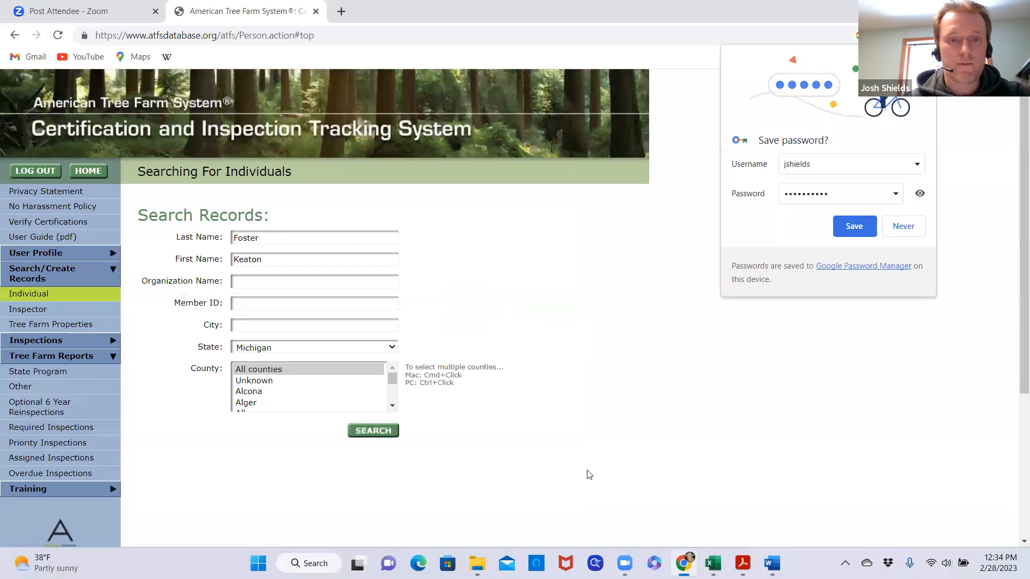
Search Michigan individuals for the contact person's new record using the last and first name
left_click(373, 432)
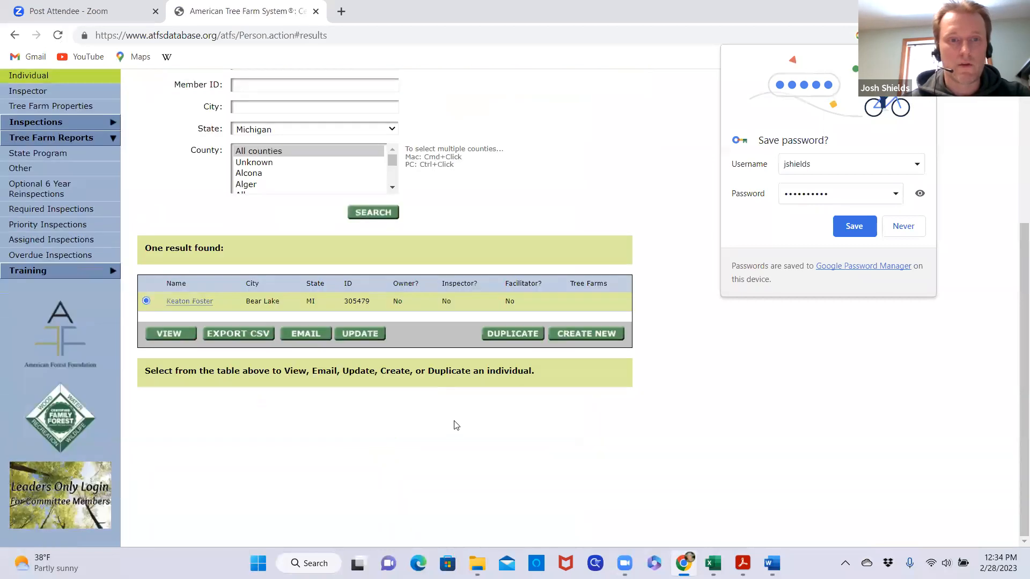
scroll(456, 440, "up", 1)
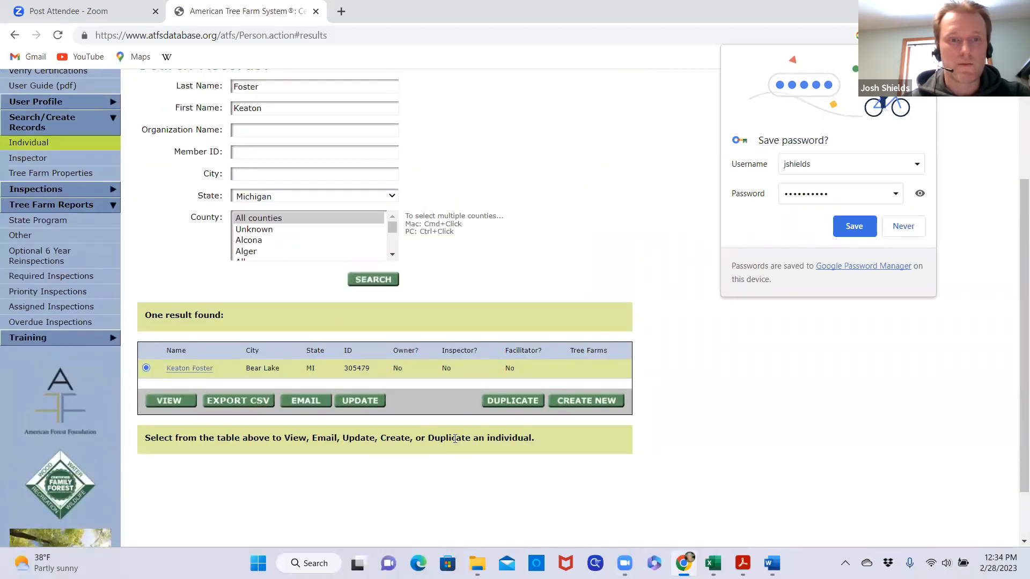
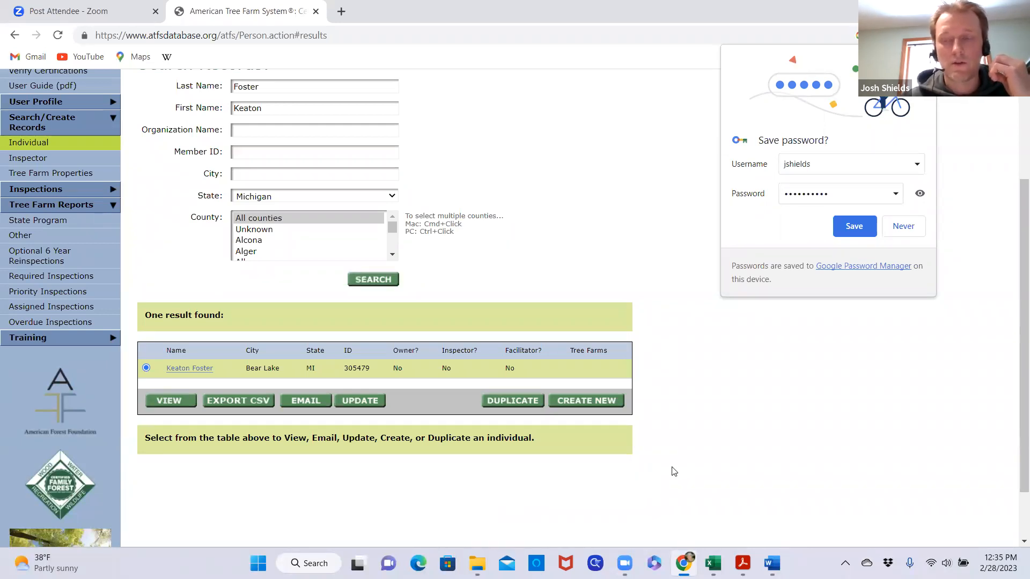
Open the Tree Farm Properties search, set the Tree Farm State to Michigan, and review the form down to the create-new option
scroll(674, 475, "up", 3)
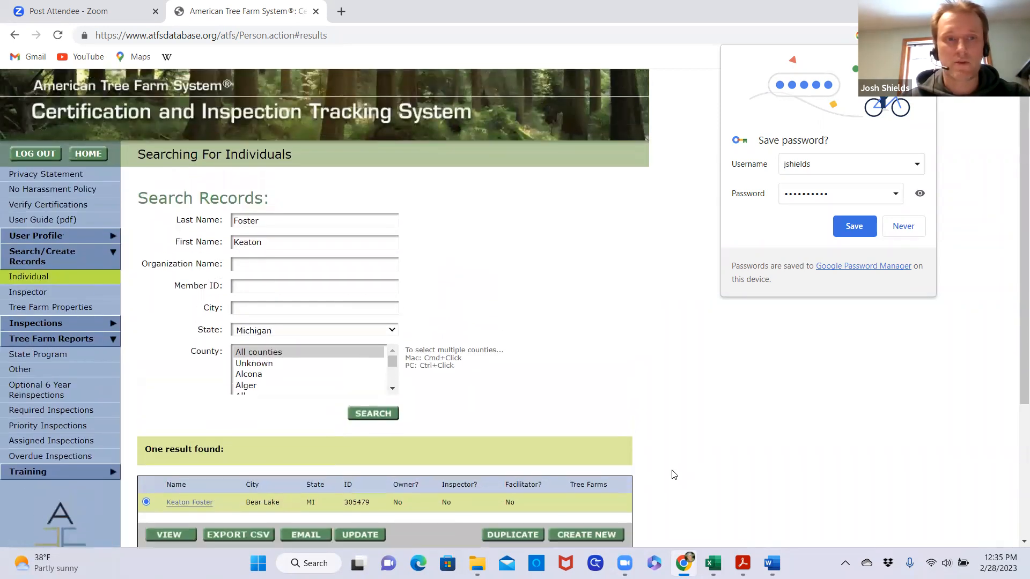
scroll(674, 475, "down", 1)
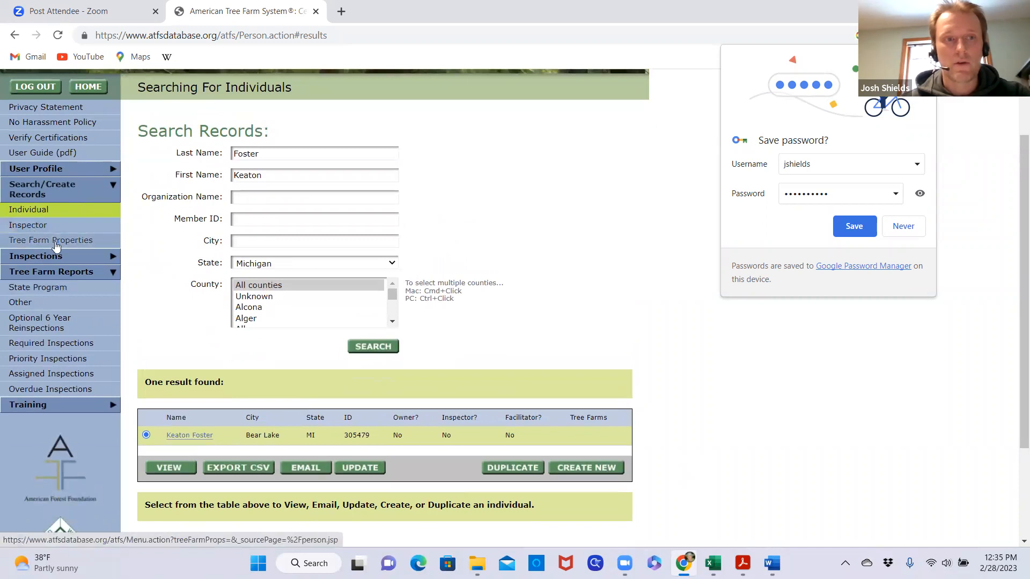
left_click(58, 246)
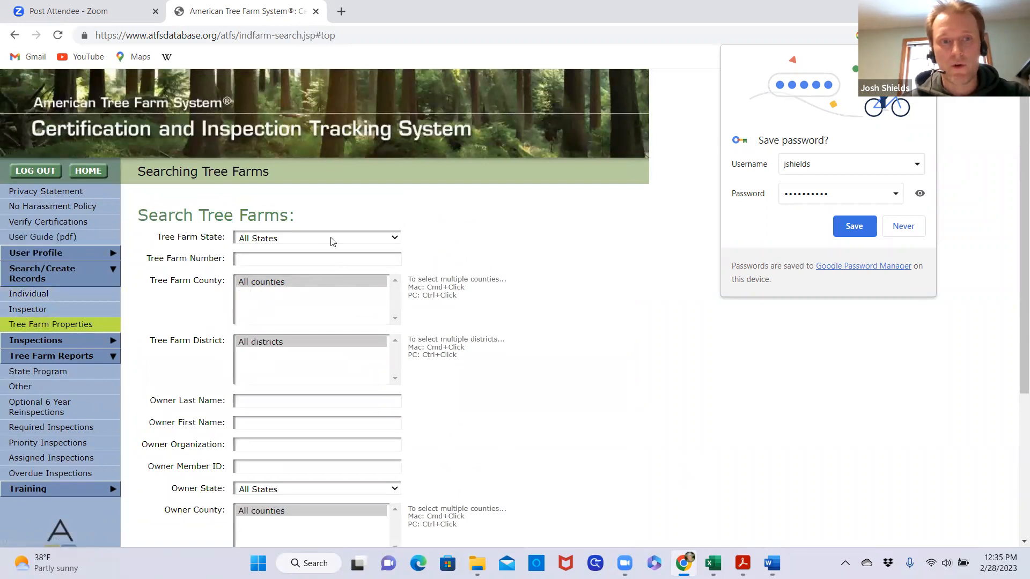
left_click(393, 242)
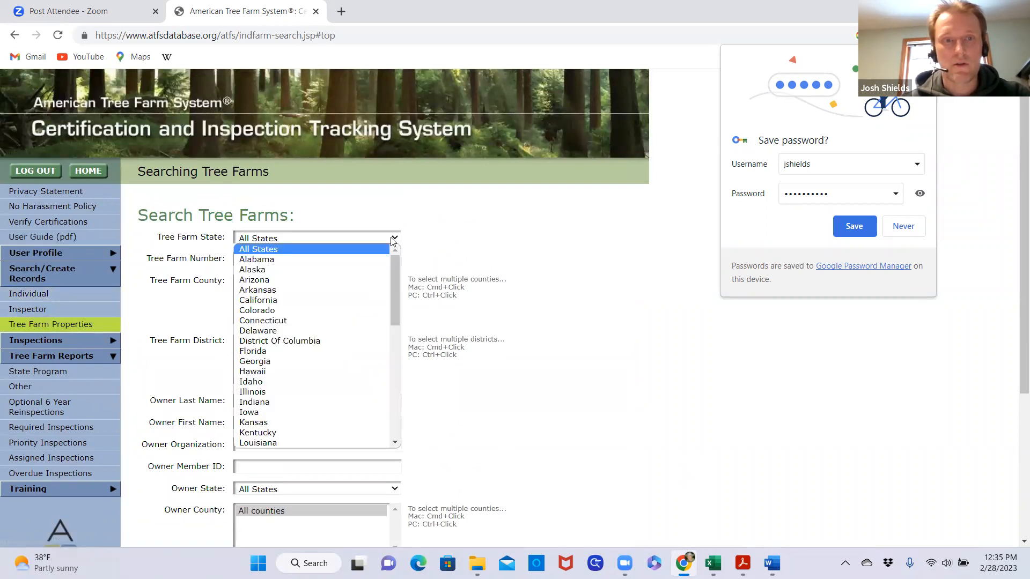
scroll(287, 360, "down", 3)
left_click(271, 351)
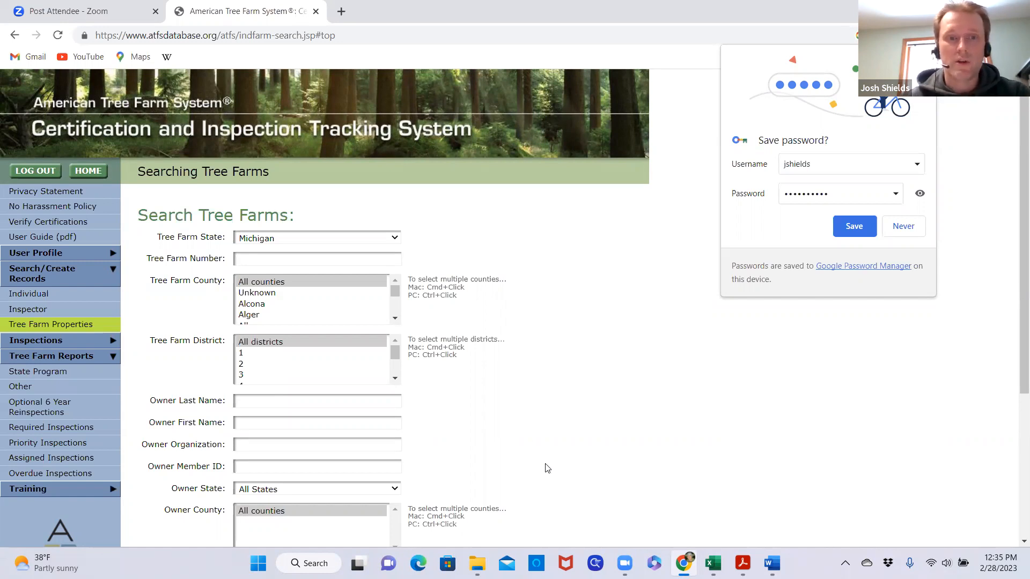
scroll(535, 404, "down", 3)
scroll(537, 403, "up", 4)
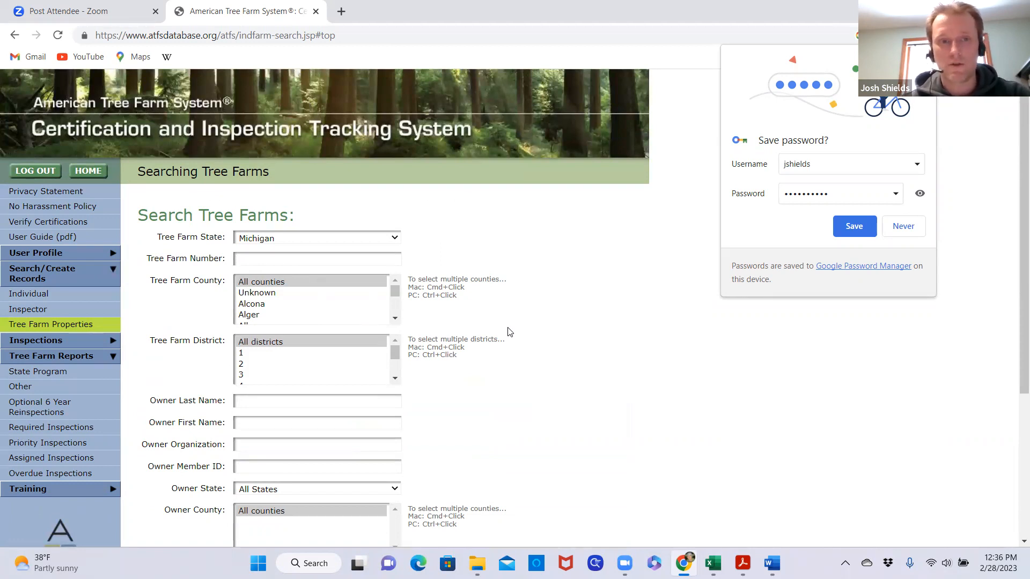
scroll(518, 370, "down", 3)
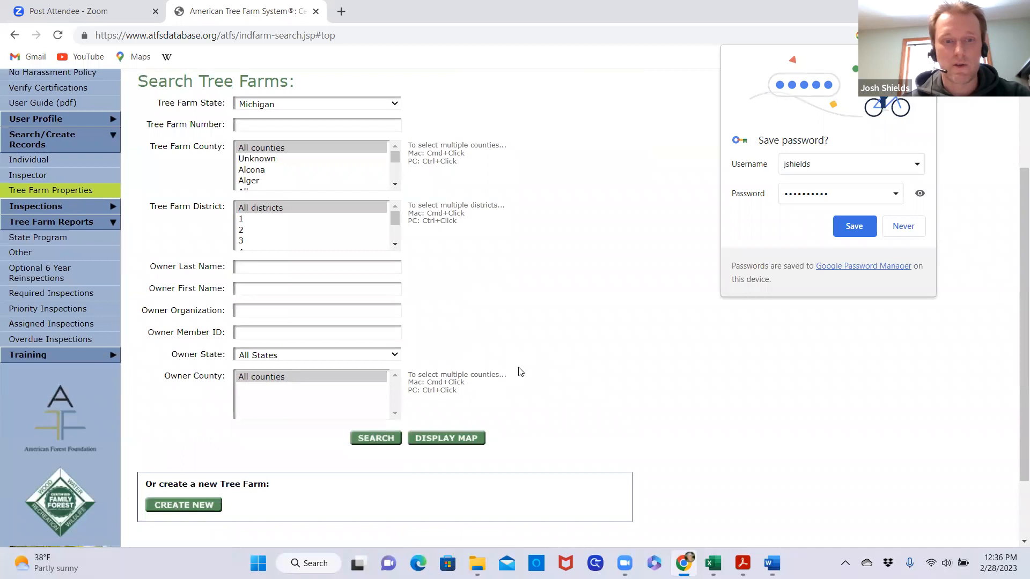
scroll(519, 376, "down", 2)
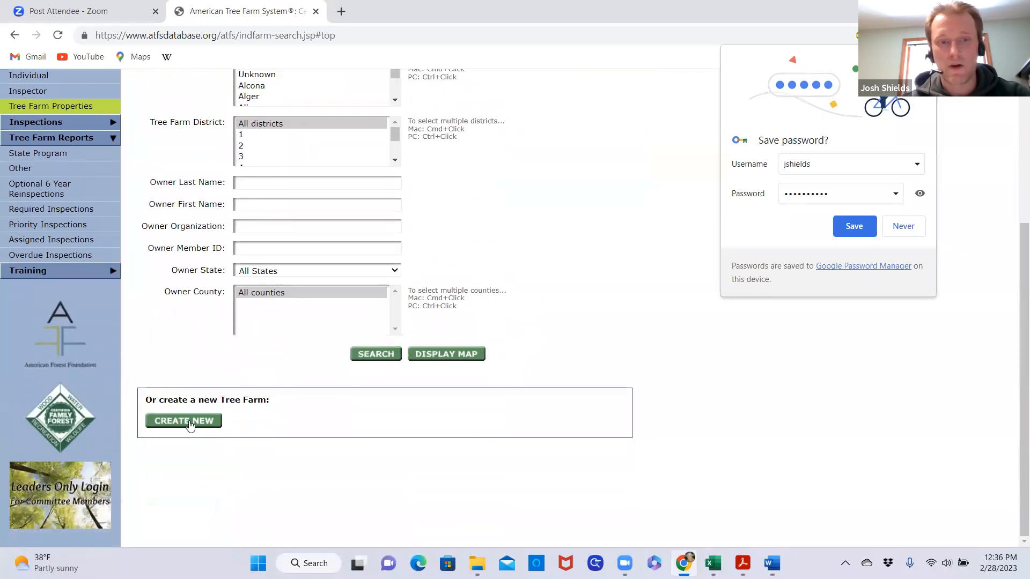
scroll(560, 429, "up", 4)
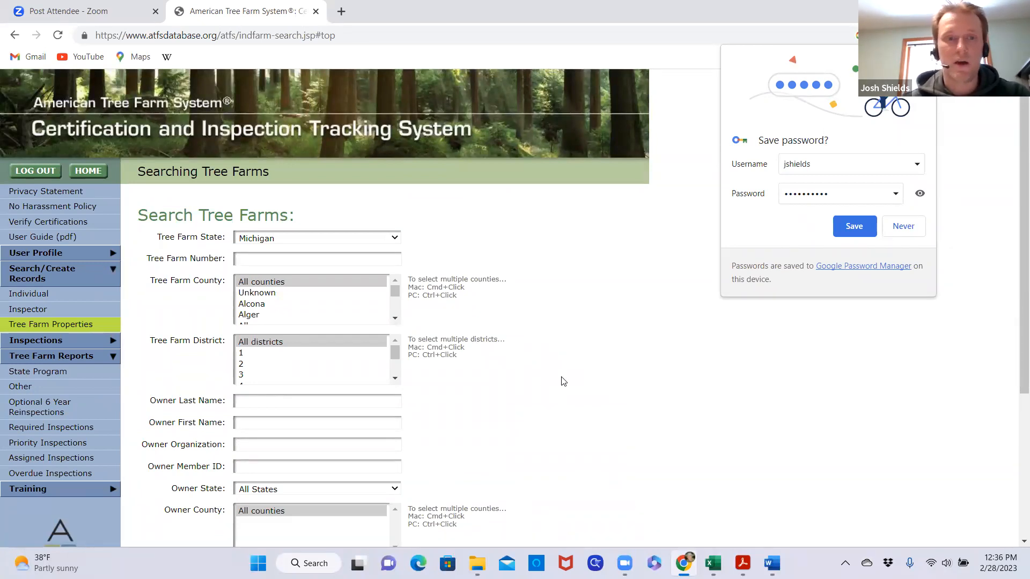
Switch to File Explorer and open the 2019 ATFS upload initial inspection guide PDF from HandoutsPrograms > Program_ATFS > GuidanceOtherTrainingDocuments
mouse_move(477, 562)
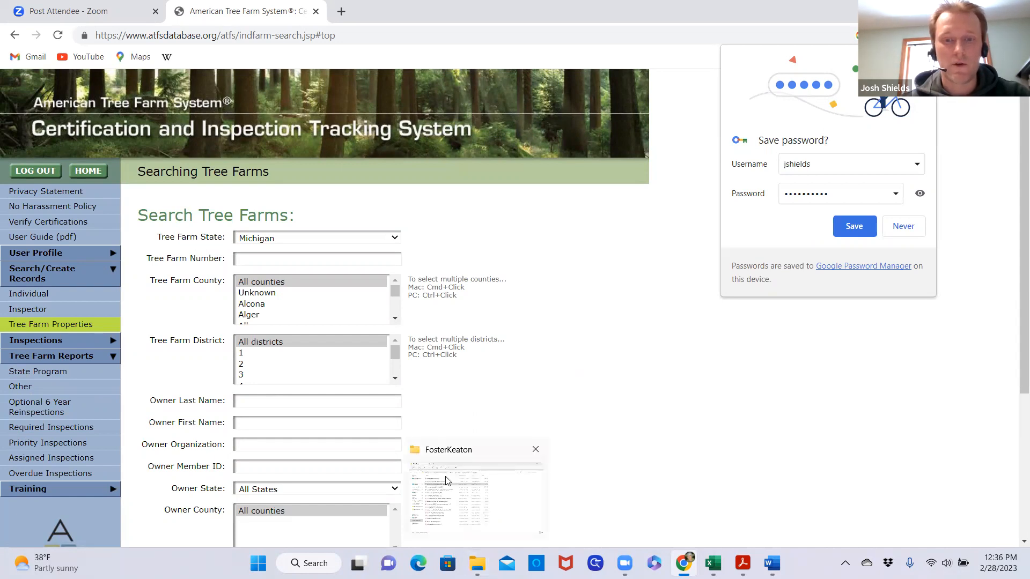
left_click(455, 458)
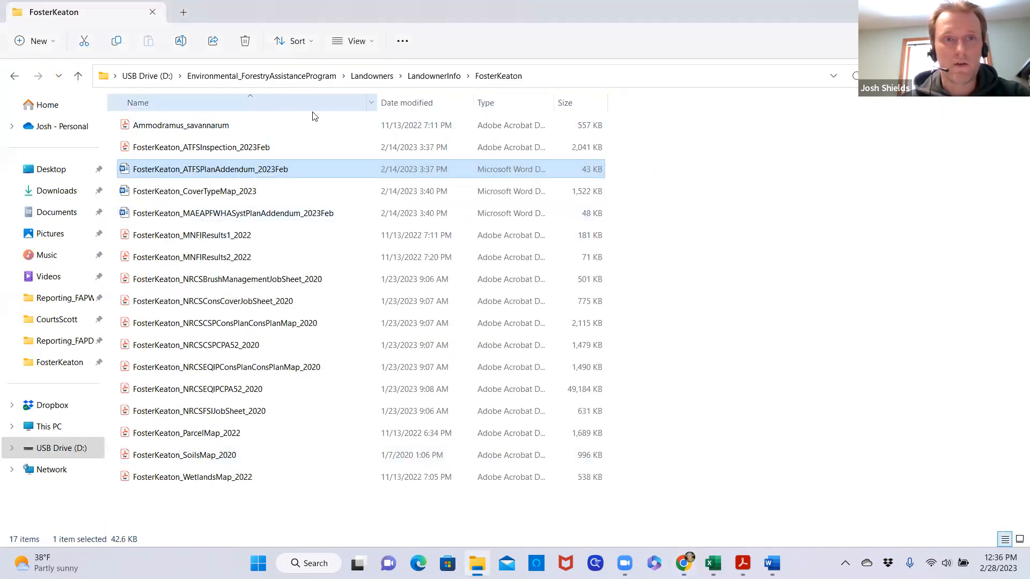
left_click(290, 78)
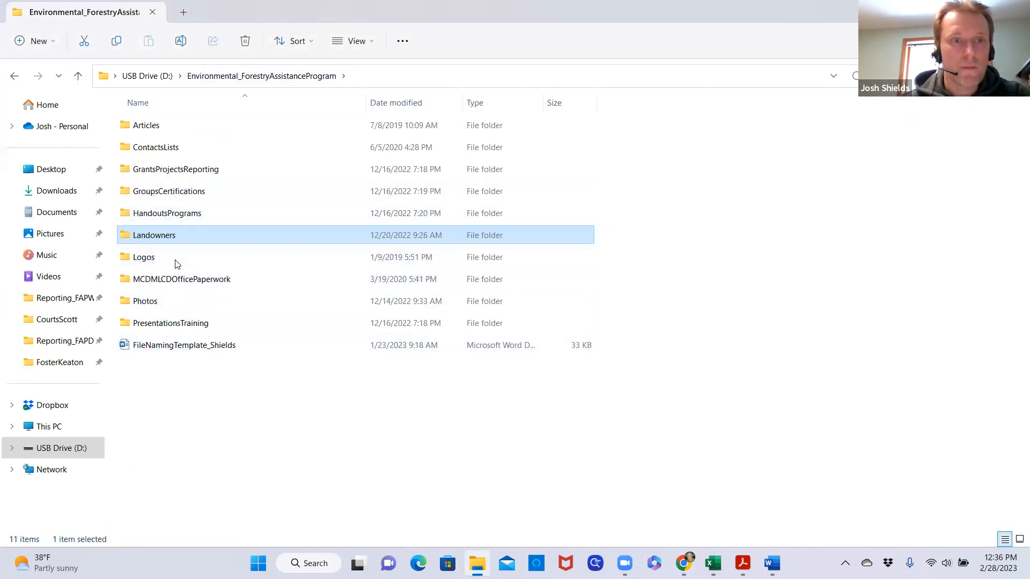
double_click(177, 214)
double_click(156, 151)
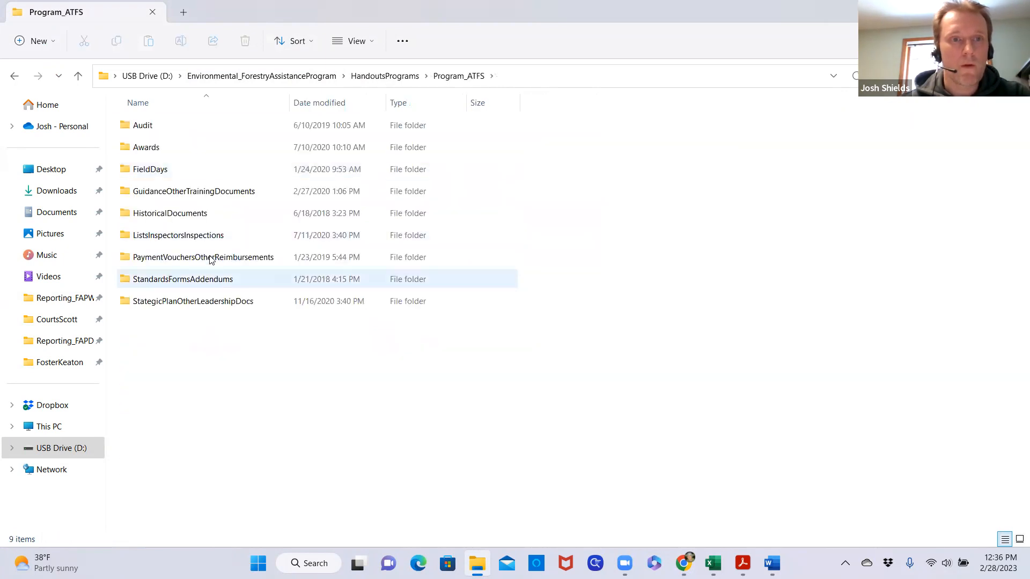
double_click(222, 193)
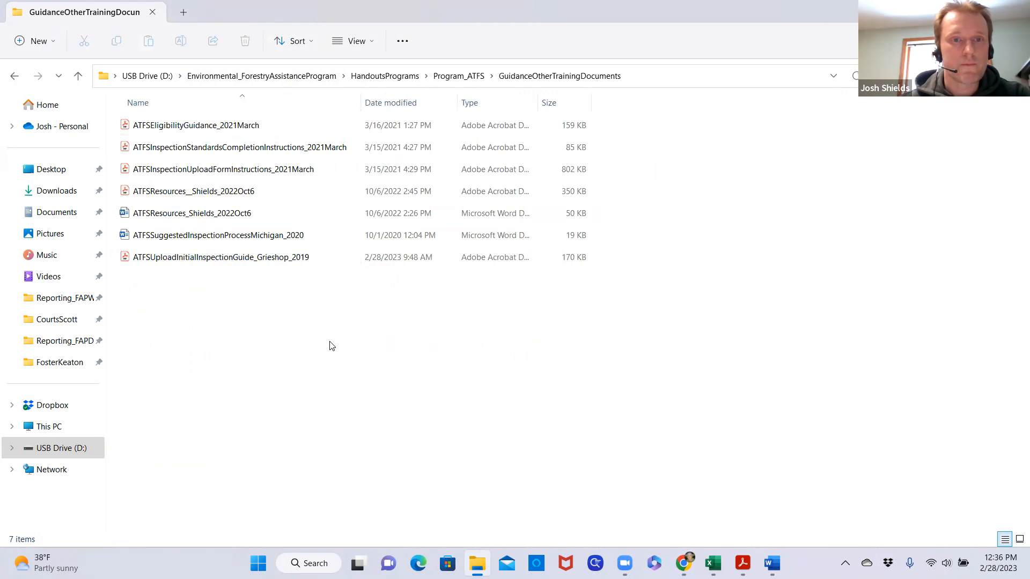
left_click(274, 258)
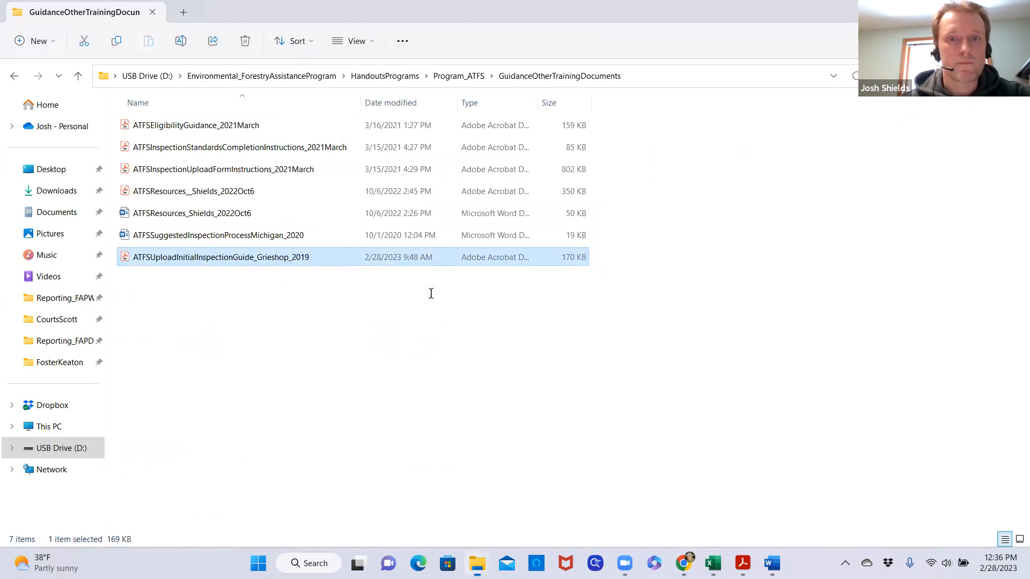
key("Return")
Follow the guide's Step 2 link to the Tree Farm ID generator at martellforestry.com/atfs-num/ and allow the connection
scroll(329, 343, "down", 1)
scroll(296, 337, "down", 2)
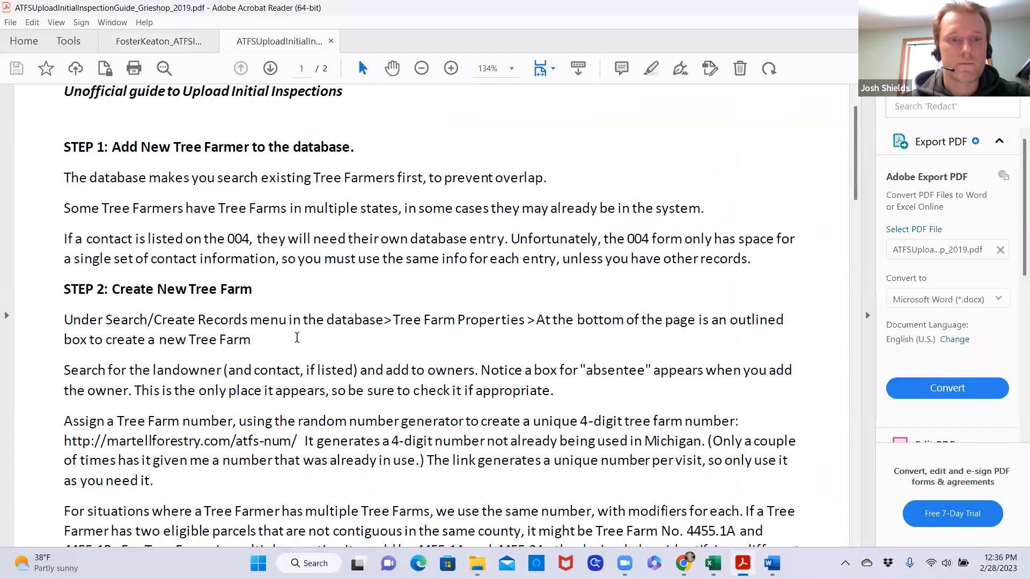
left_click_drag(65, 363, 298, 363)
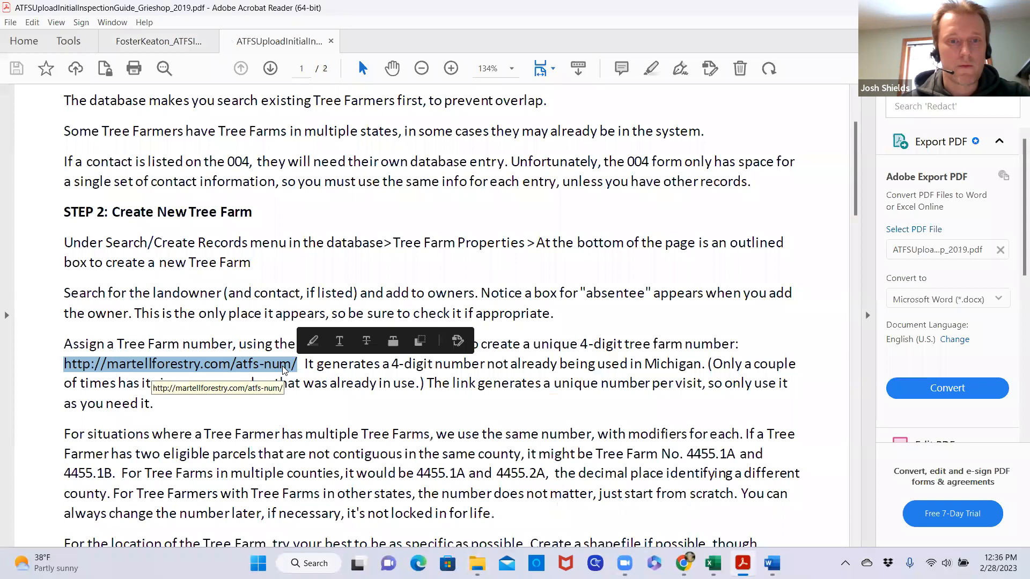
right_click(282, 370)
left_click(238, 370)
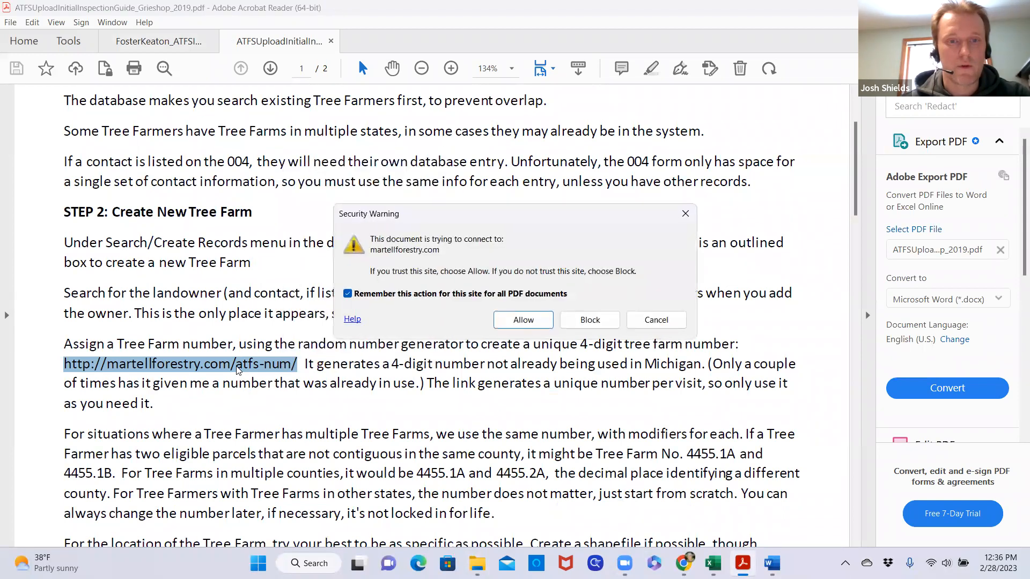
left_click(524, 321)
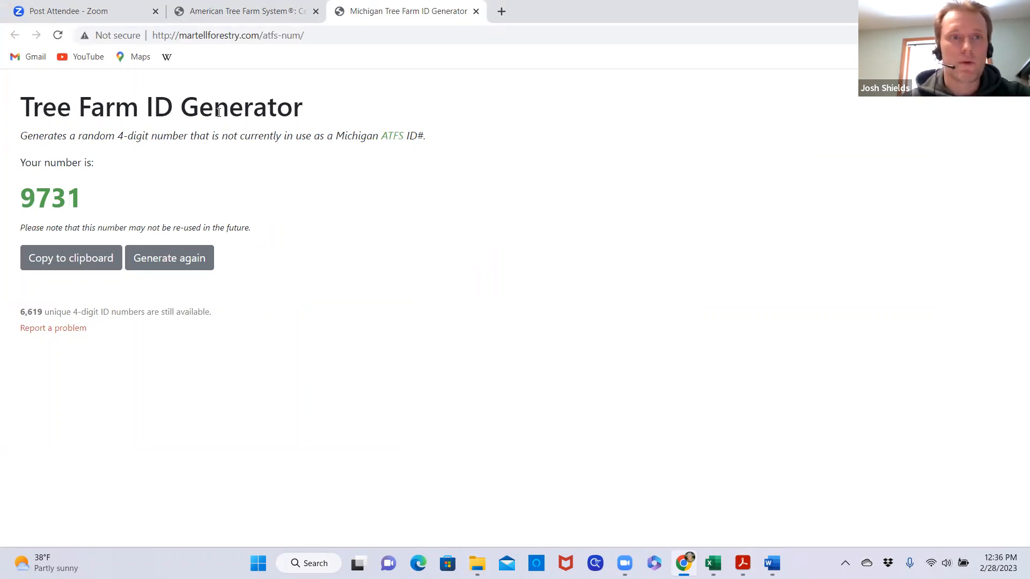
Search the ATFS database for Michigan Tree Farms using the generated Tree Farm Number 9731
left_click(234, 12)
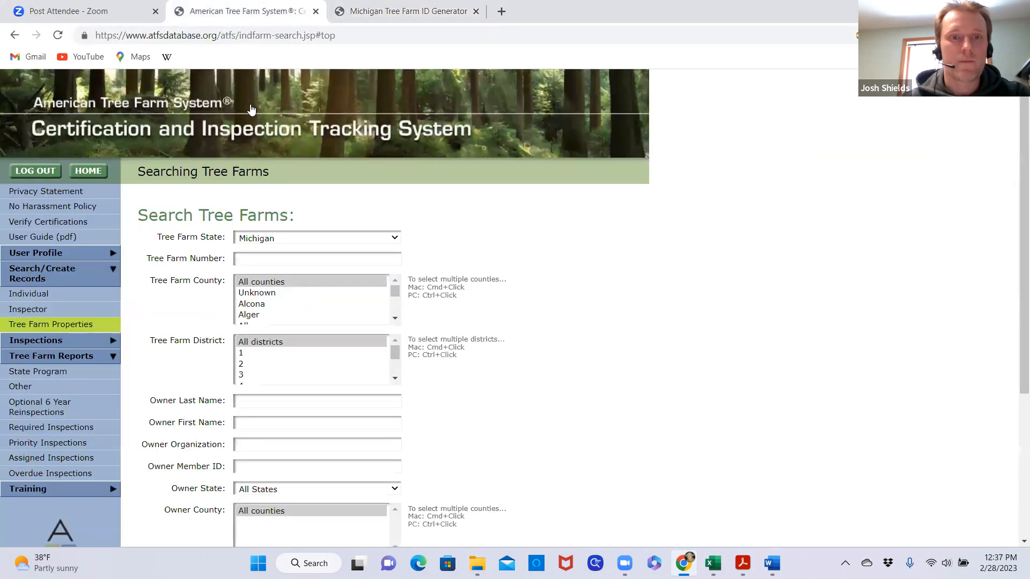
left_click(279, 258)
type("9731")
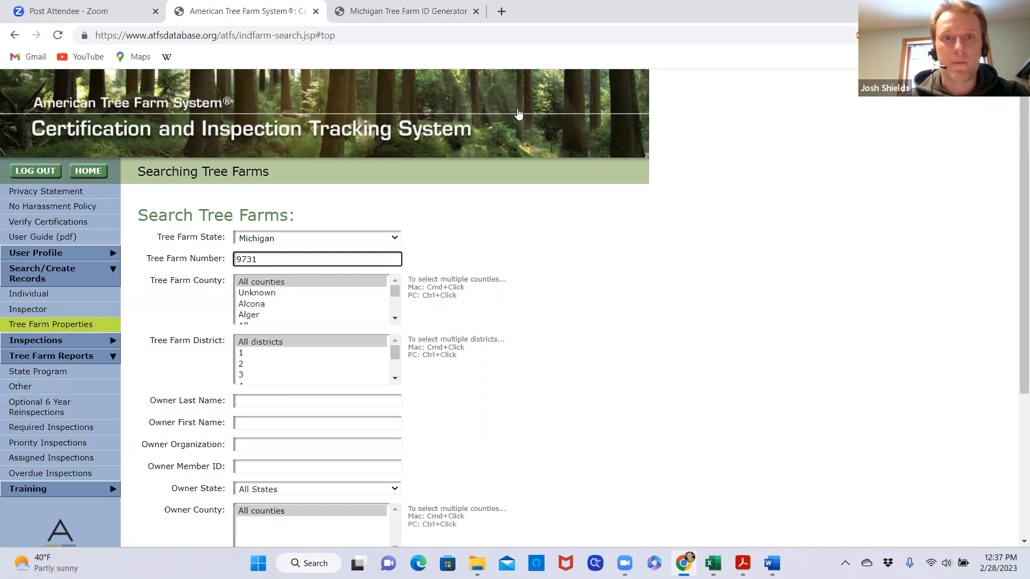
left_click(457, 78)
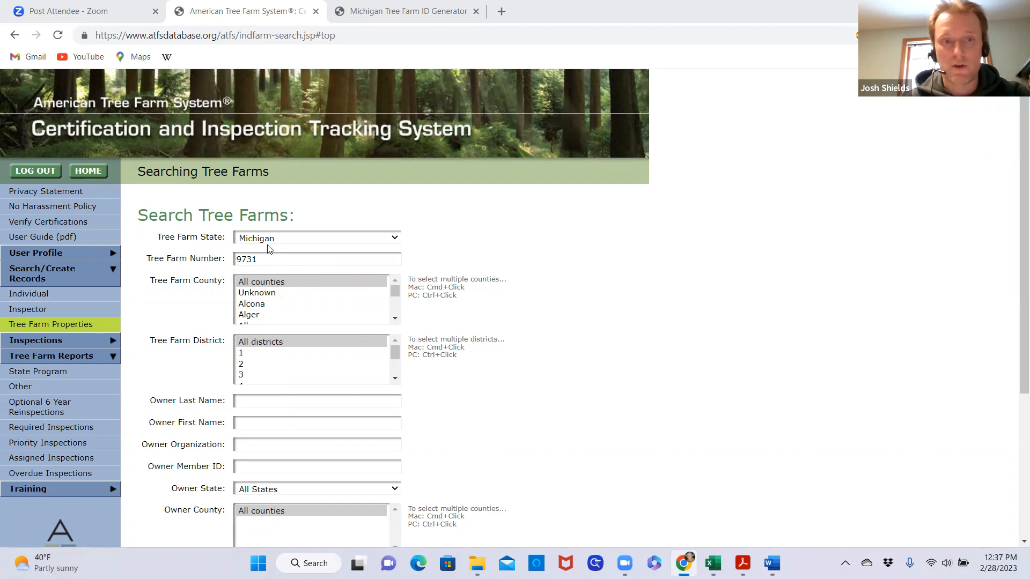
left_click(395, 240)
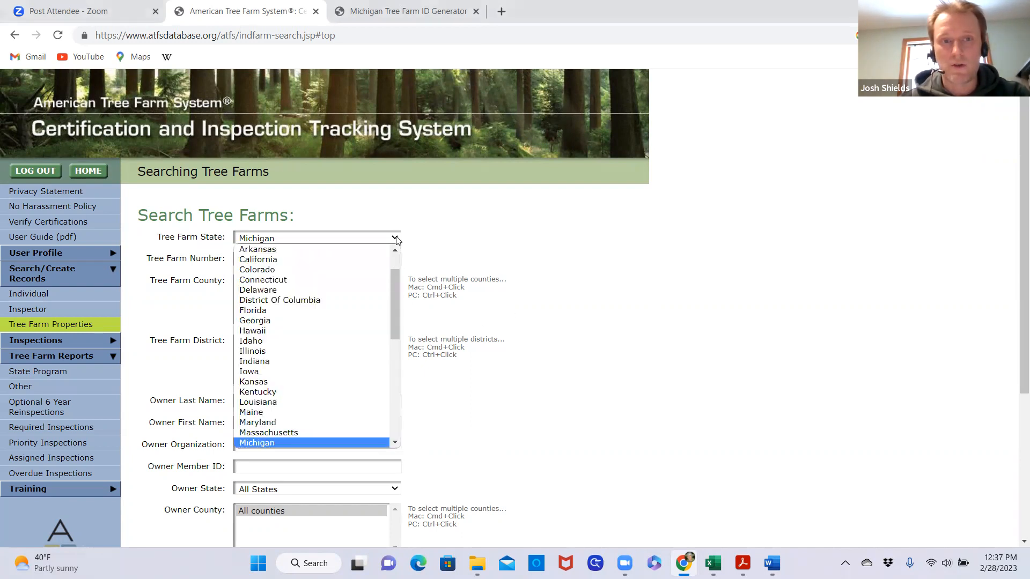
left_click(279, 441)
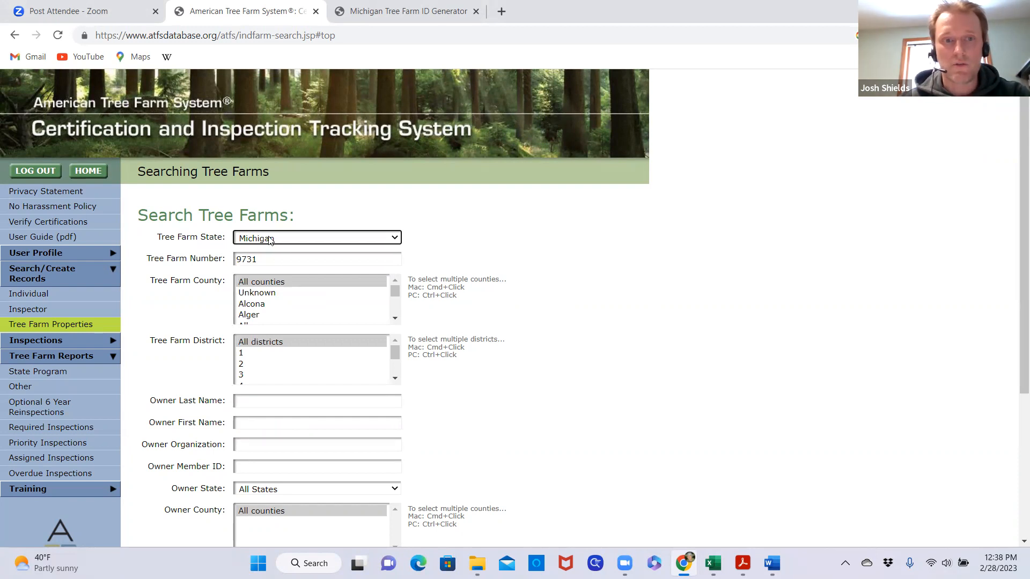
scroll(472, 343, "down", 4)
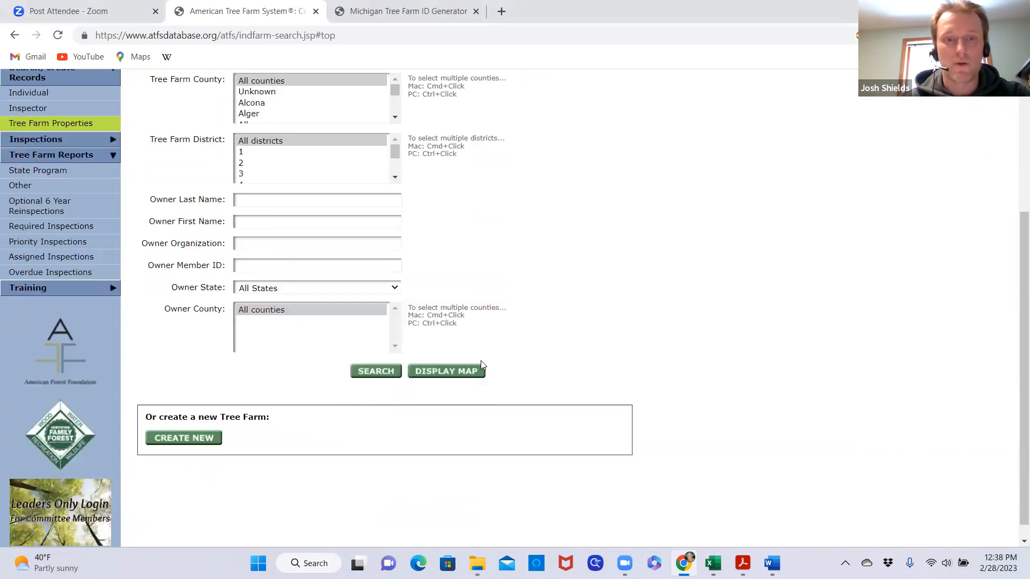
left_click(374, 375)
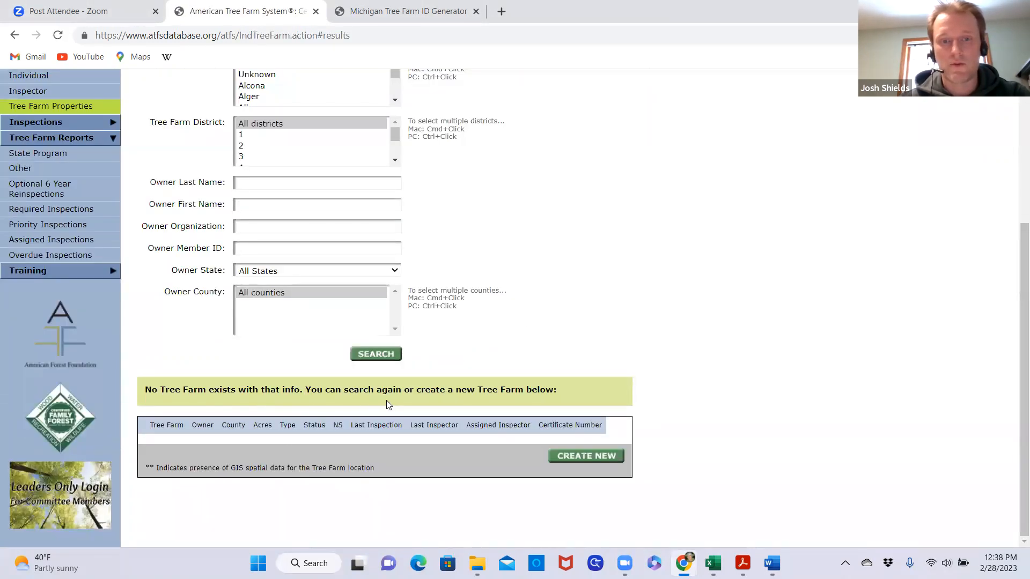
Start a new Tree Farm record and review the owner and contact sections of its first page
left_click(596, 457)
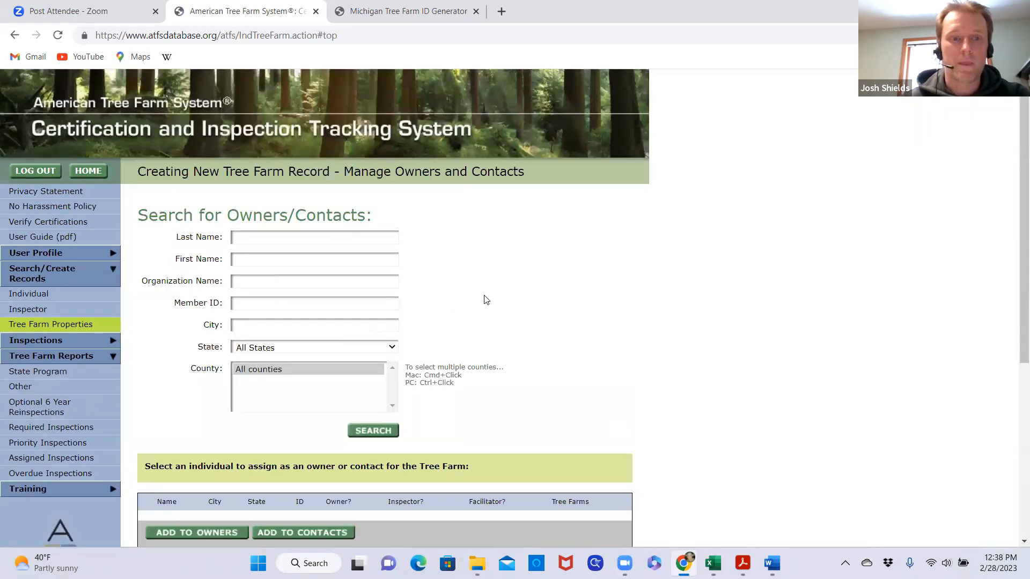
scroll(483, 299, "down", 2)
scroll(252, 363, "down", 1)
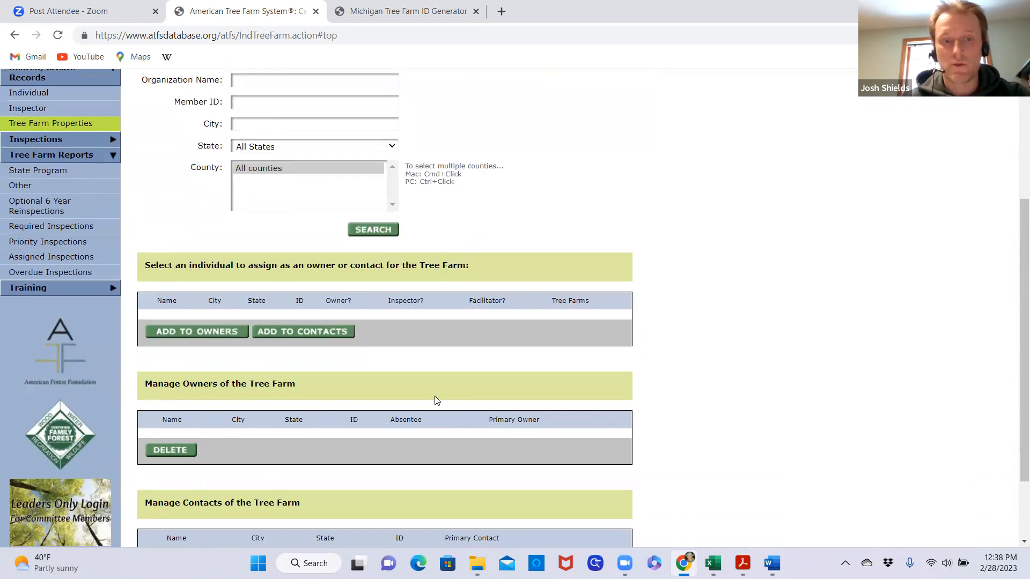
scroll(450, 401, "down", 2)
scroll(546, 414, "up", 1)
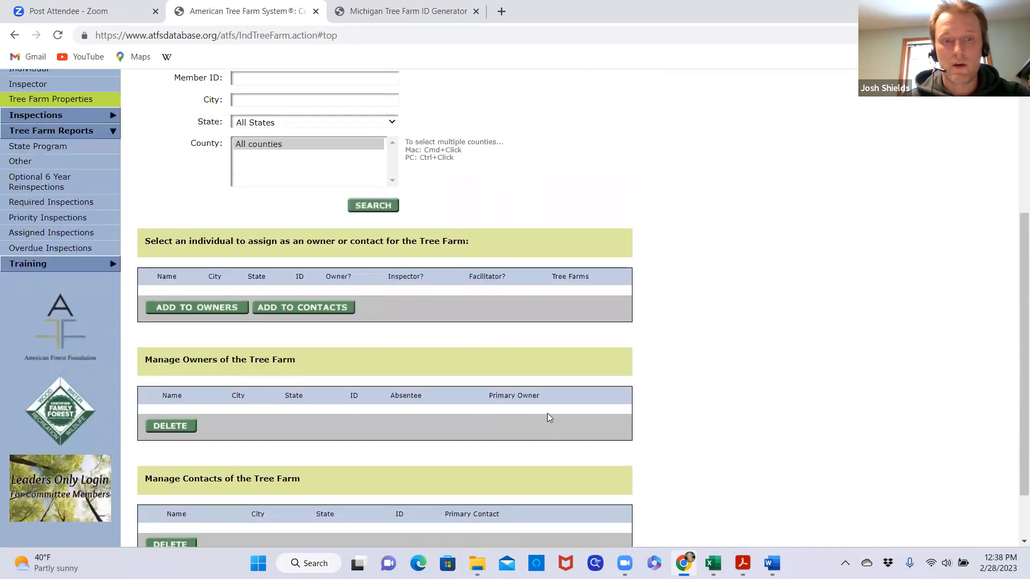
scroll(548, 414, "up", 3)
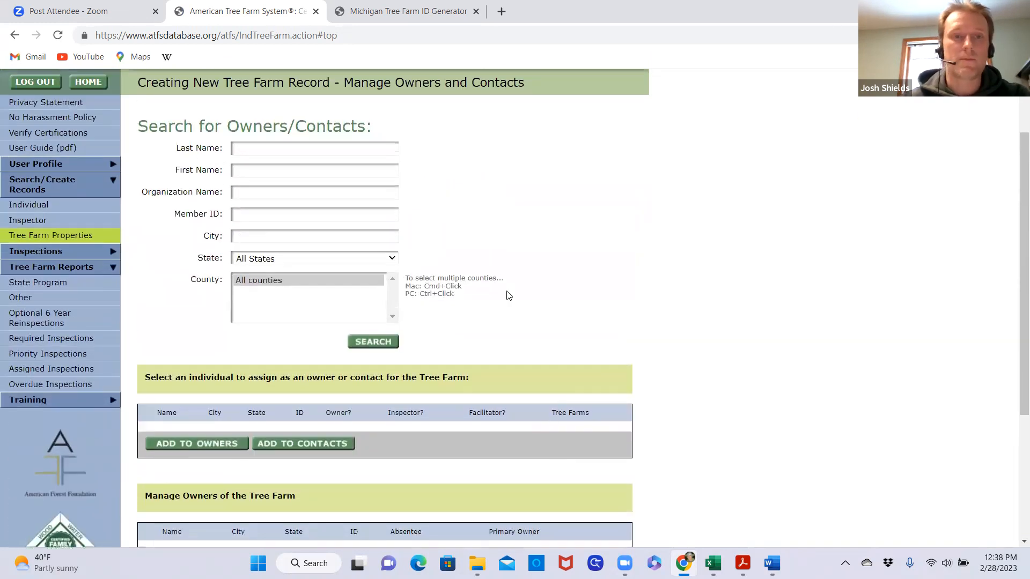
scroll(509, 295, "up", 2)
Search by organization name BrixStone and add BrixStone Farms to the owners of the new Tree Farm
left_click(270, 279)
type("BrixStone")
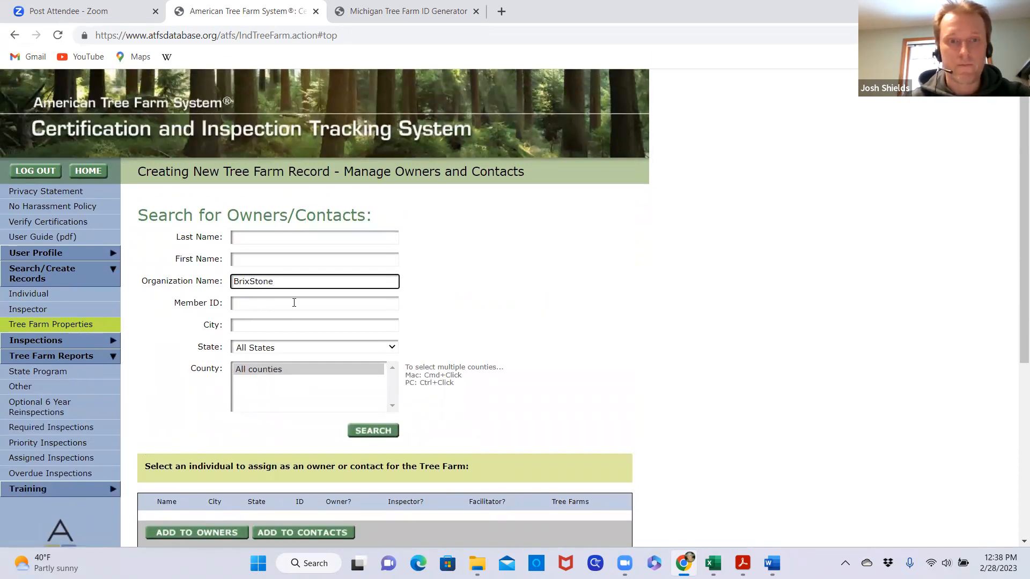
left_click(502, 310)
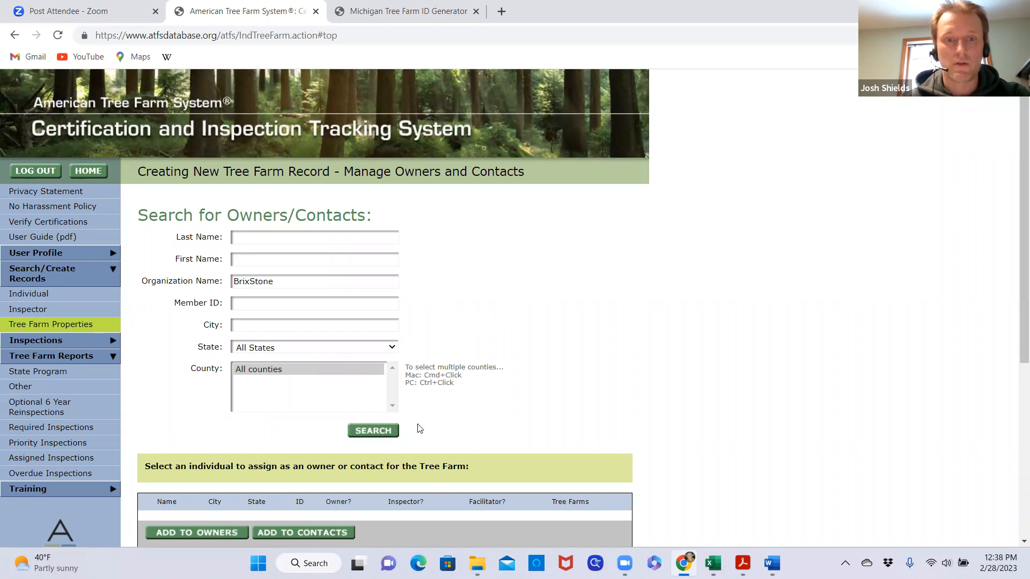
left_click(382, 430)
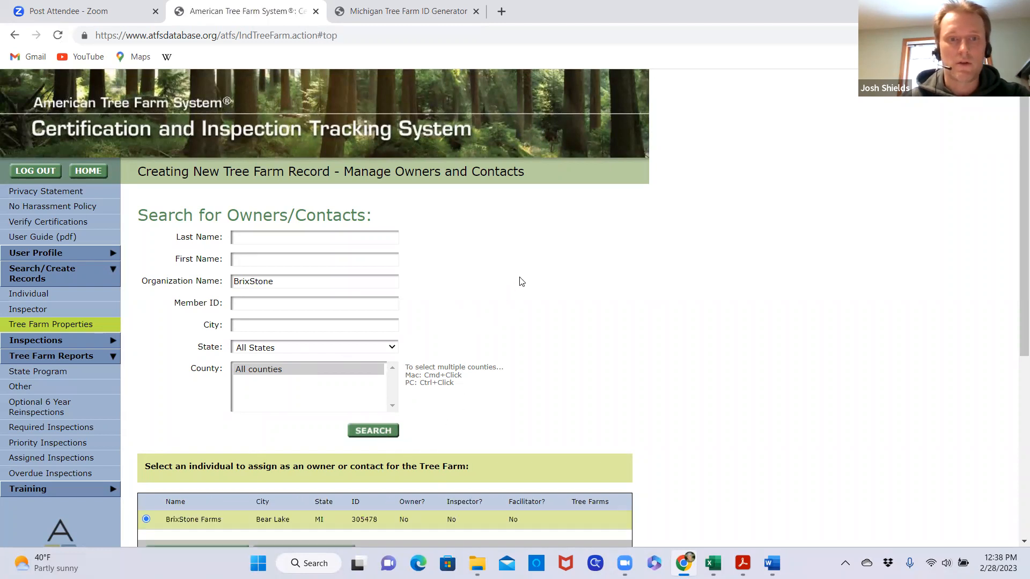
scroll(506, 283, "down", 4)
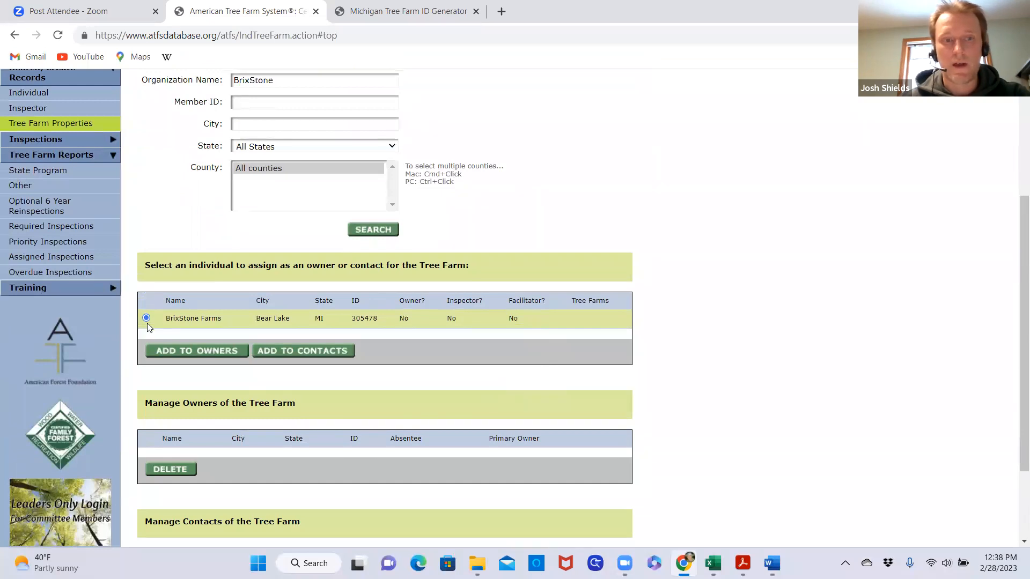
left_click(208, 352)
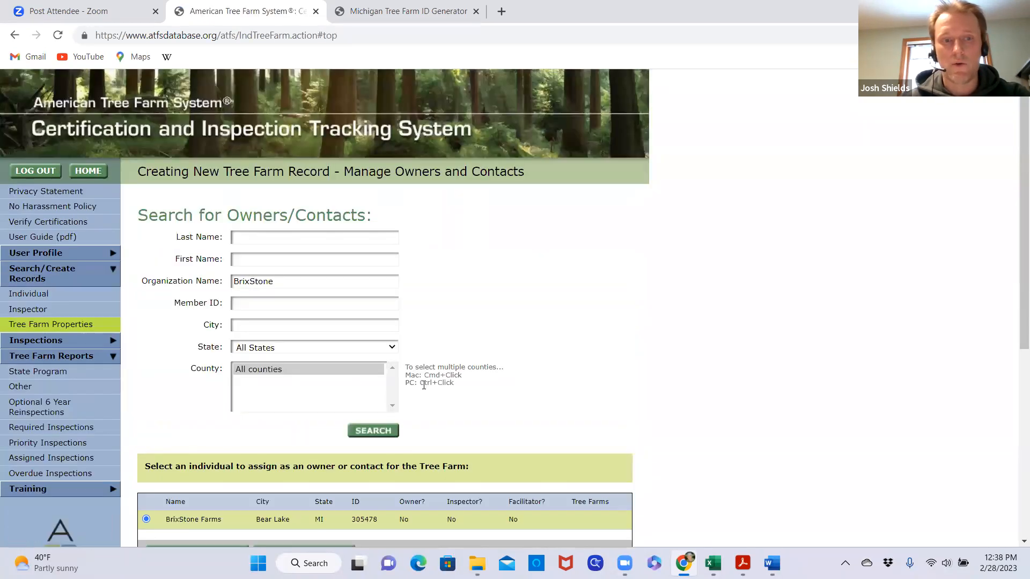
Add BrixStone Farms to the contacts of the new Tree Farm
scroll(500, 368, "down", 5)
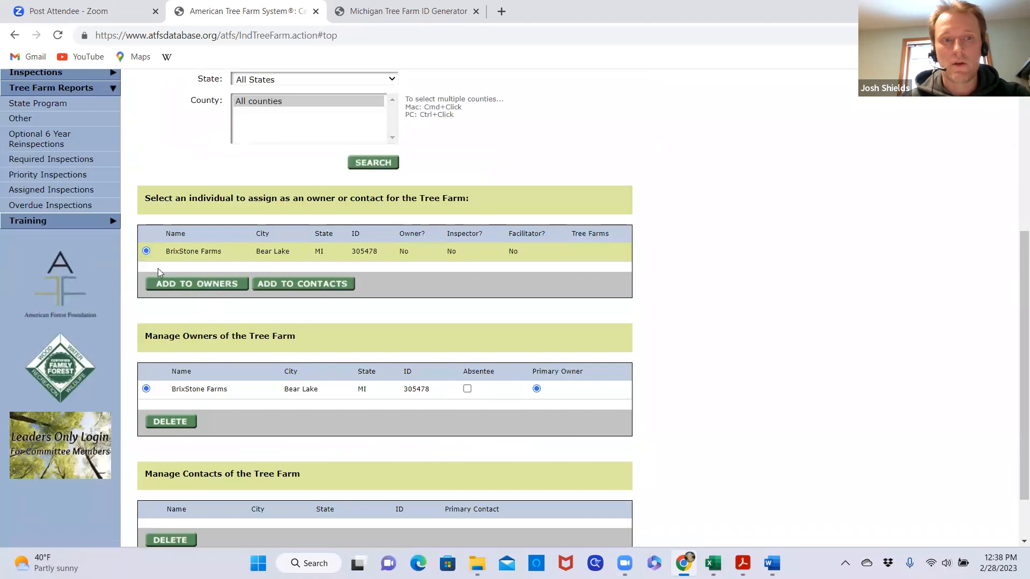
left_click(316, 284)
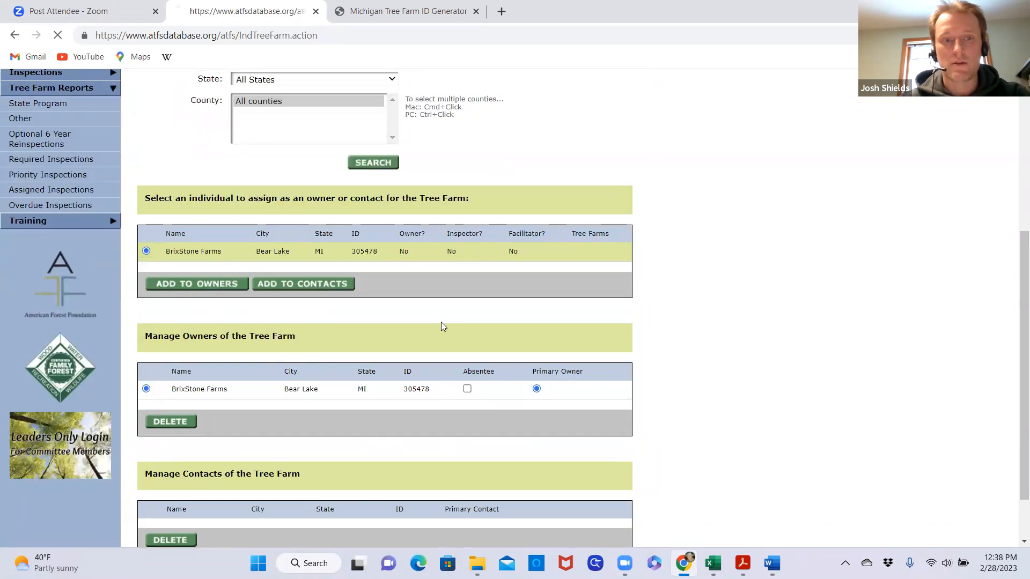
scroll(519, 354, "down", 6)
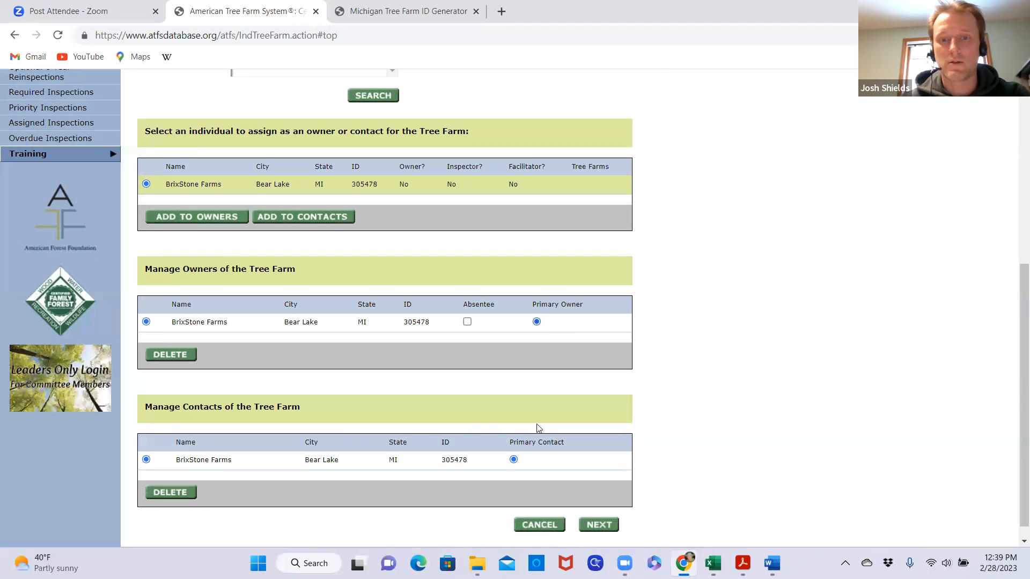
Clear the organization name from the owner/contact search and enter the individual co-owner's last and first names instead
scroll(619, 375, "up", 6)
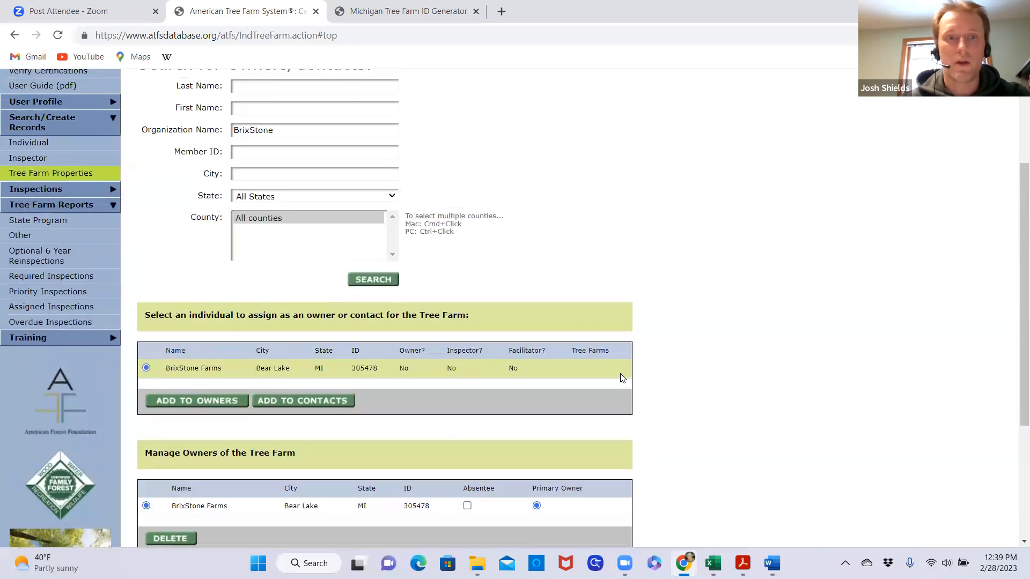
left_click(299, 282)
key("ctrl+a")
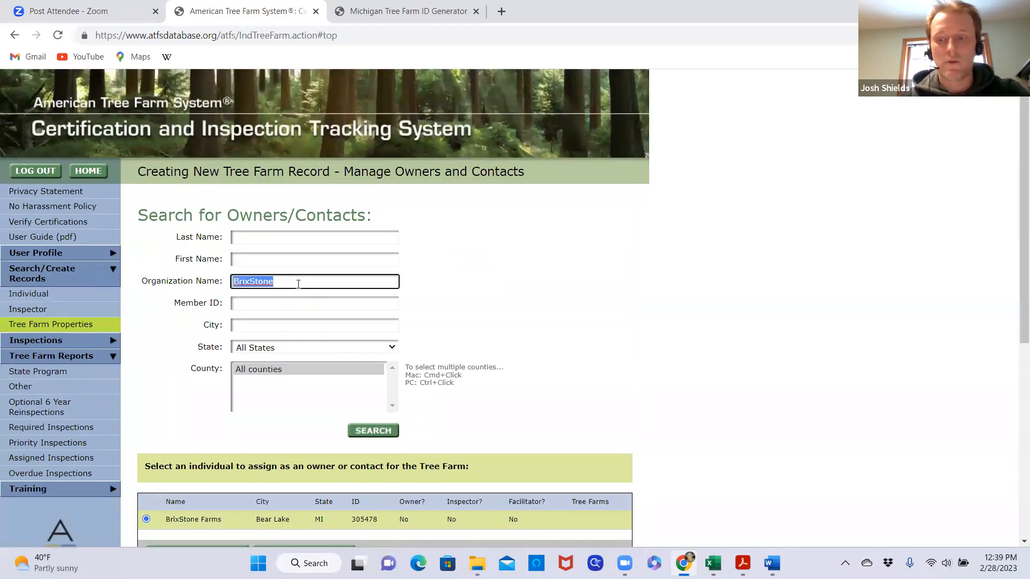
key("BackSpace")
left_click(260, 238)
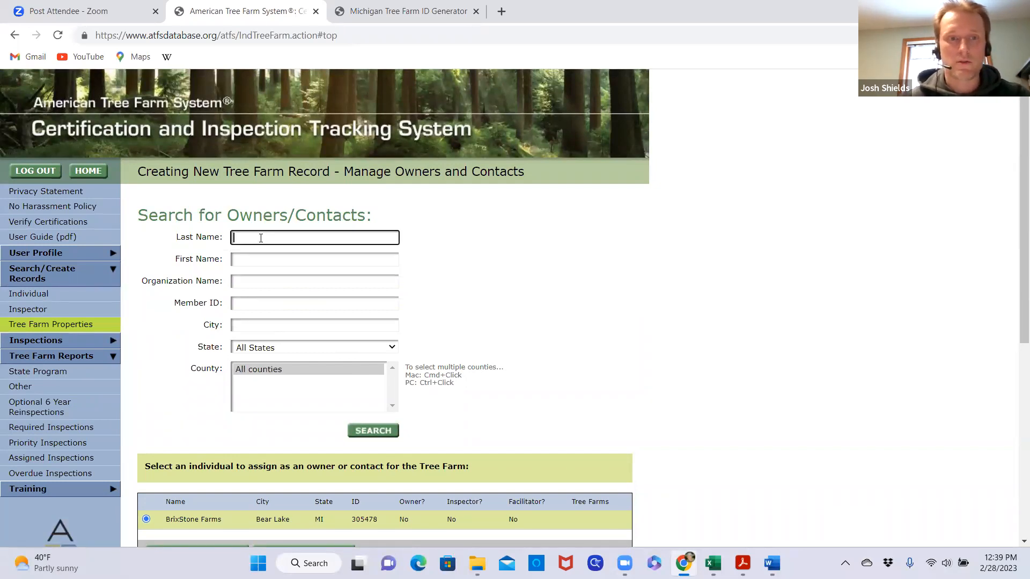
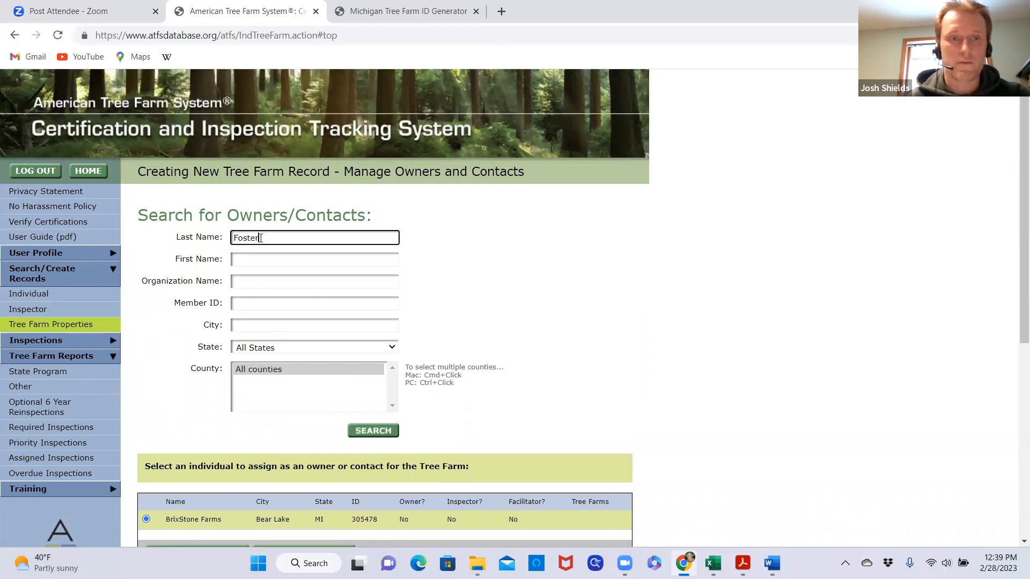
left_click(268, 260)
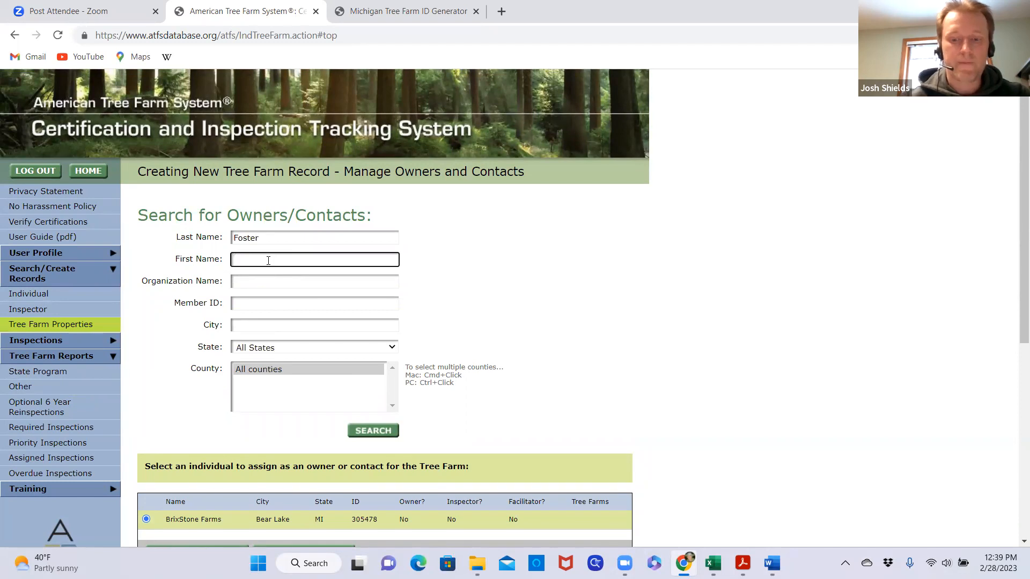
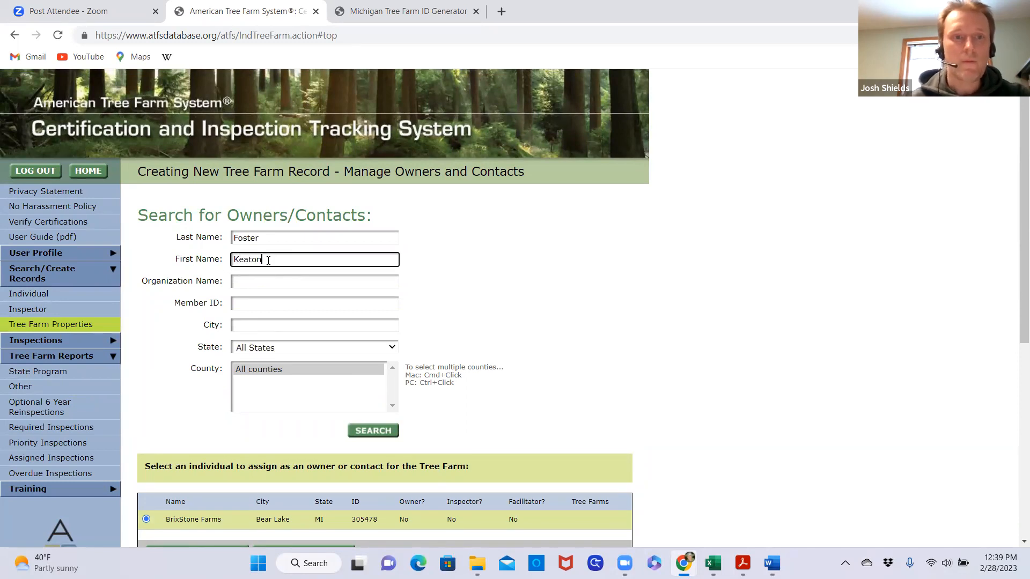
left_click(476, 273)
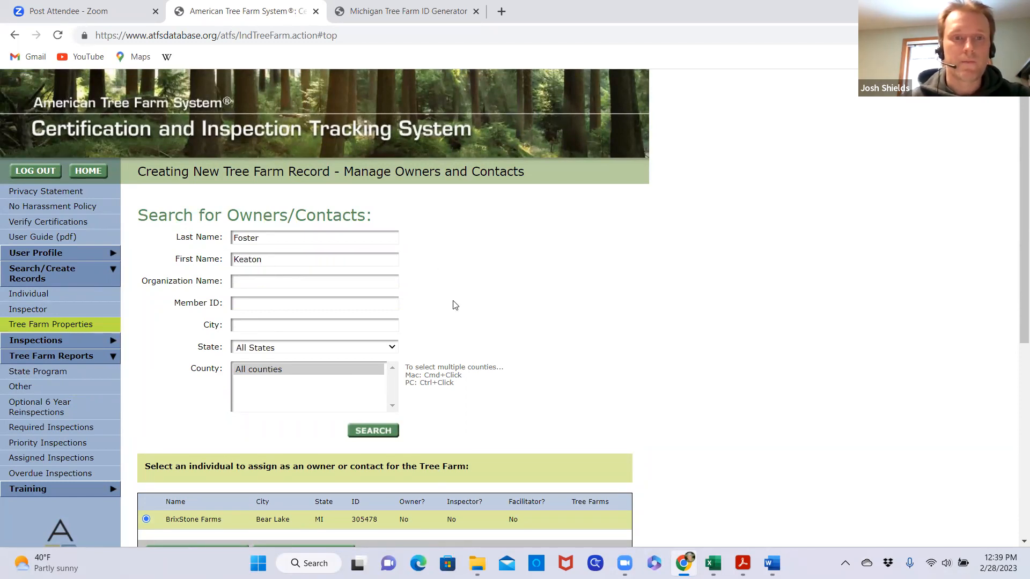
Limit the owner/contact search to the state of Michigan and run it
left_click(388, 347)
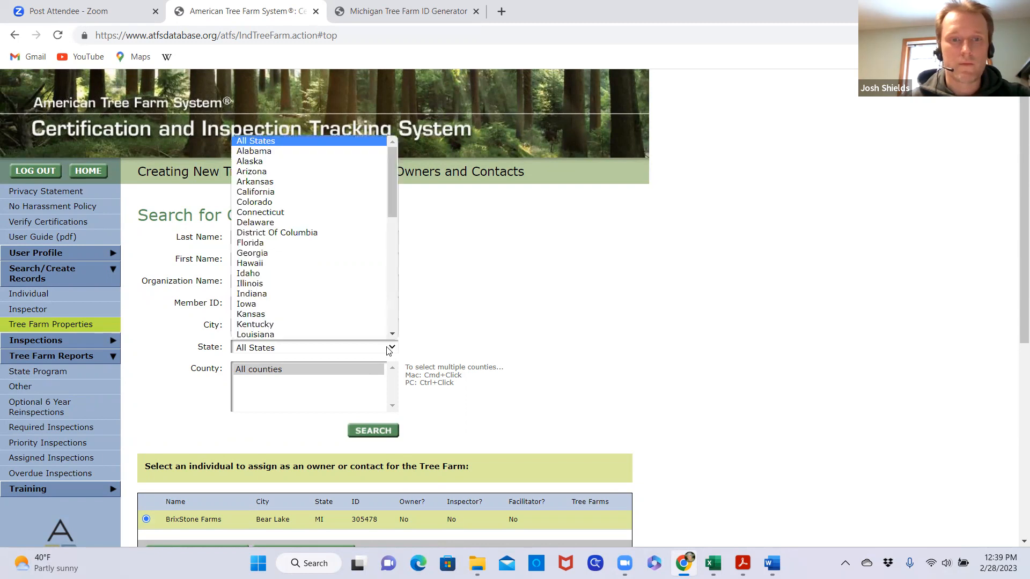
scroll(282, 318, "down", 5)
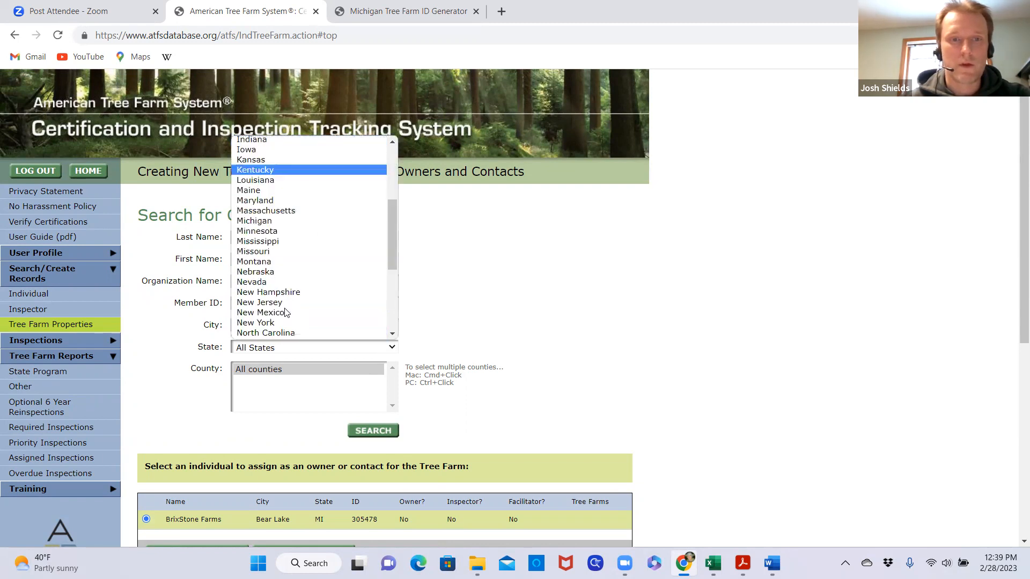
left_click(267, 220)
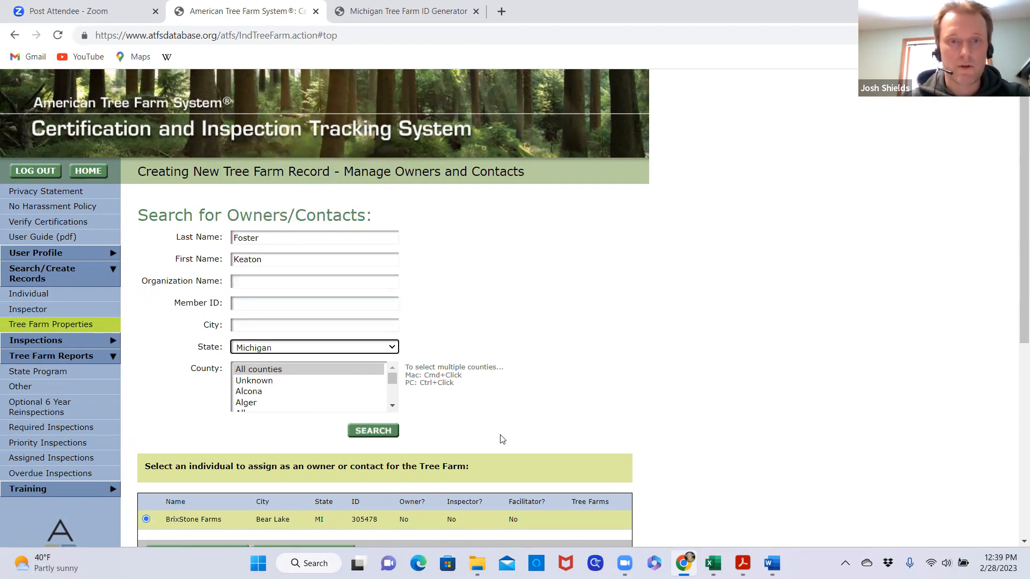
left_click(380, 437)
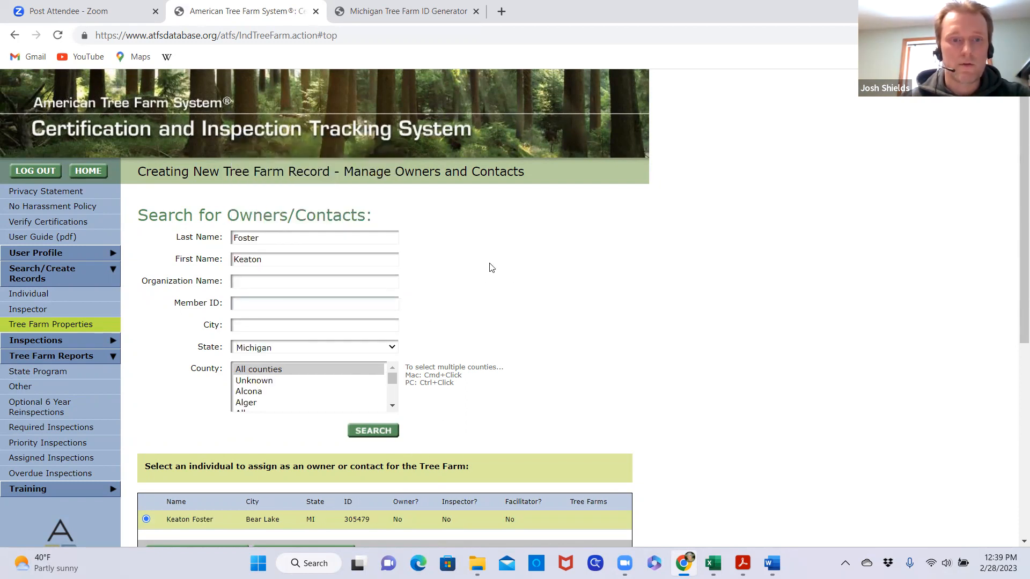
Add the individual found in the search to both the owners and the contacts of the Tree Farm
scroll(492, 267, "down", 2)
scroll(492, 267, "down", 2)
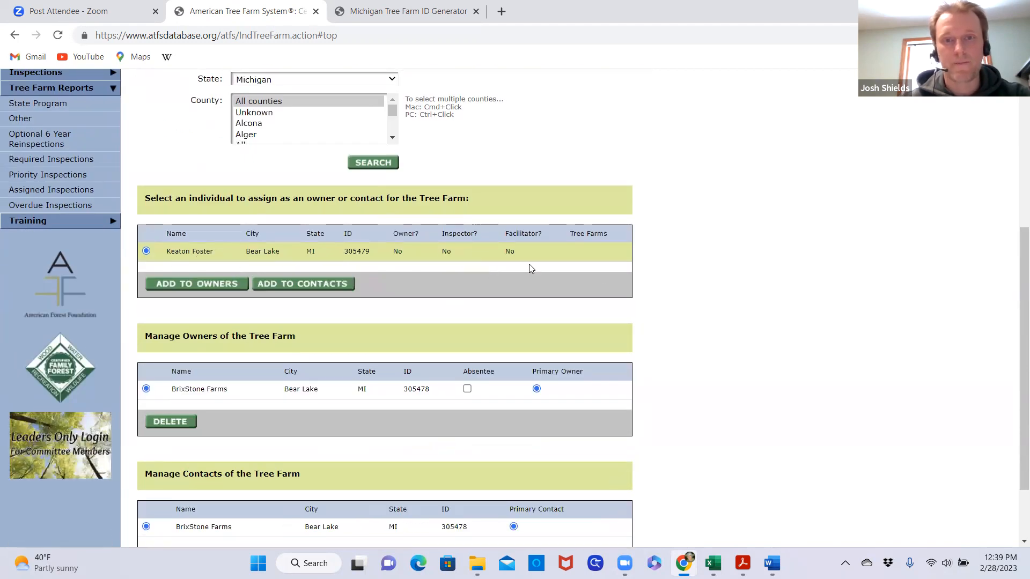
left_click(198, 284)
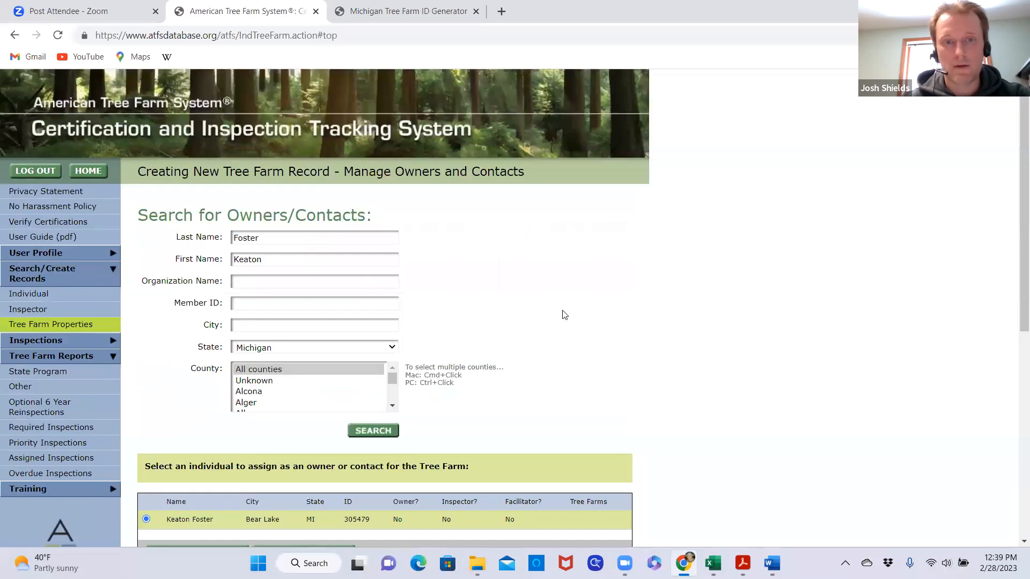
scroll(685, 332, "down", 6)
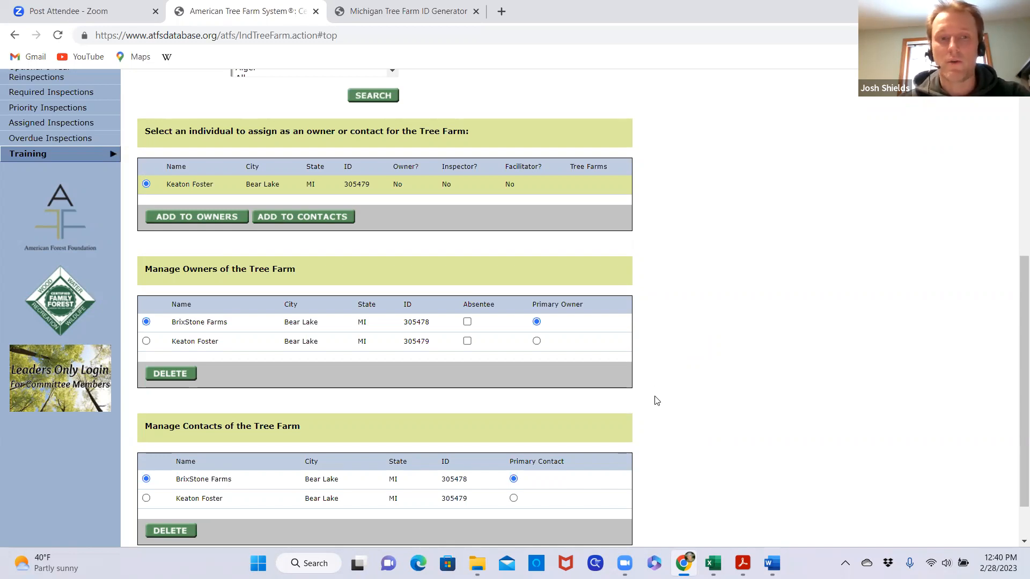
Check the completed owner and contact lists and continue to the Tree Farm information page
scroll(266, 368, "down", 1)
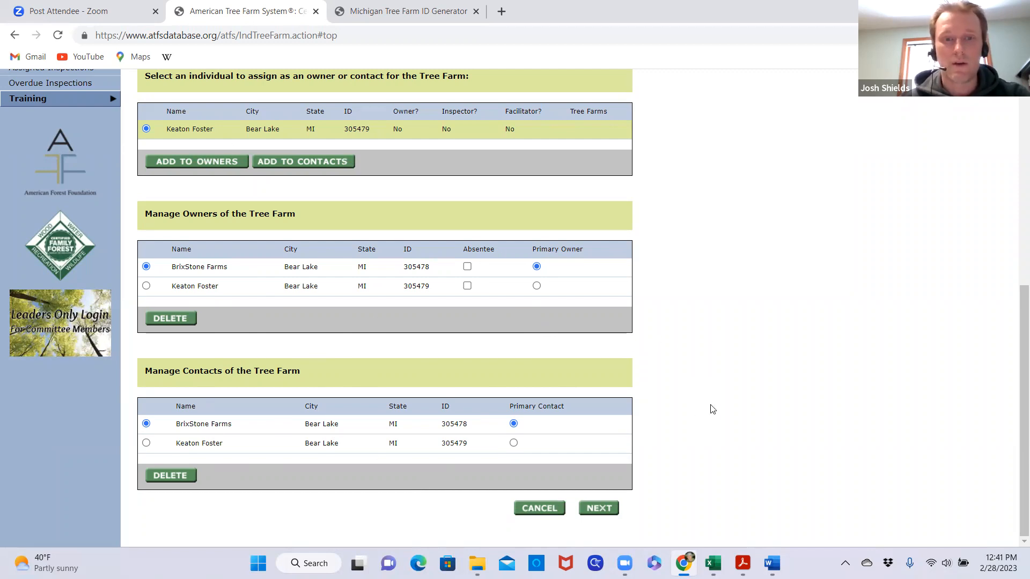
scroll(717, 471, "up", 6)
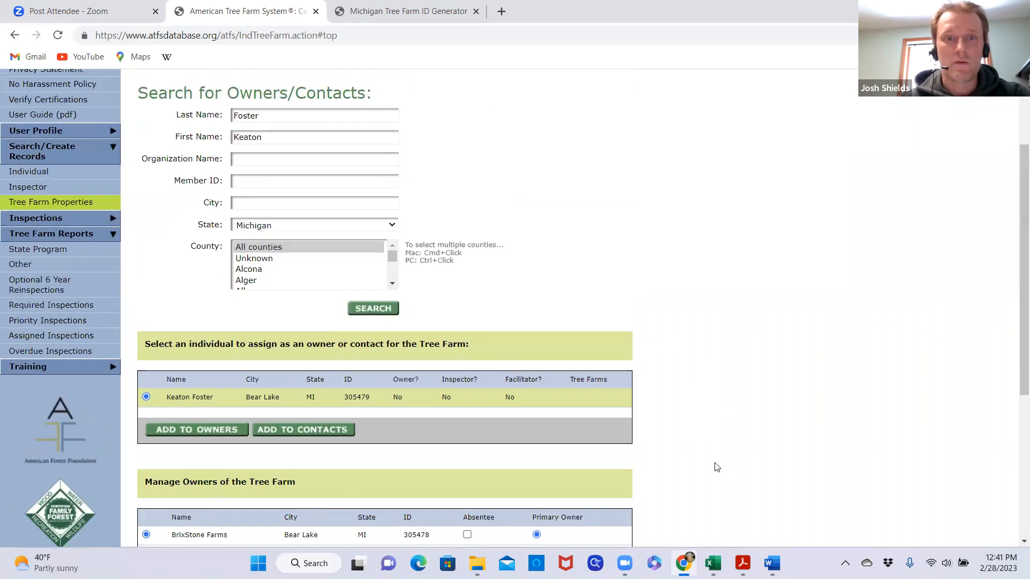
scroll(716, 467, "down", 4)
scroll(716, 466, "down", 3)
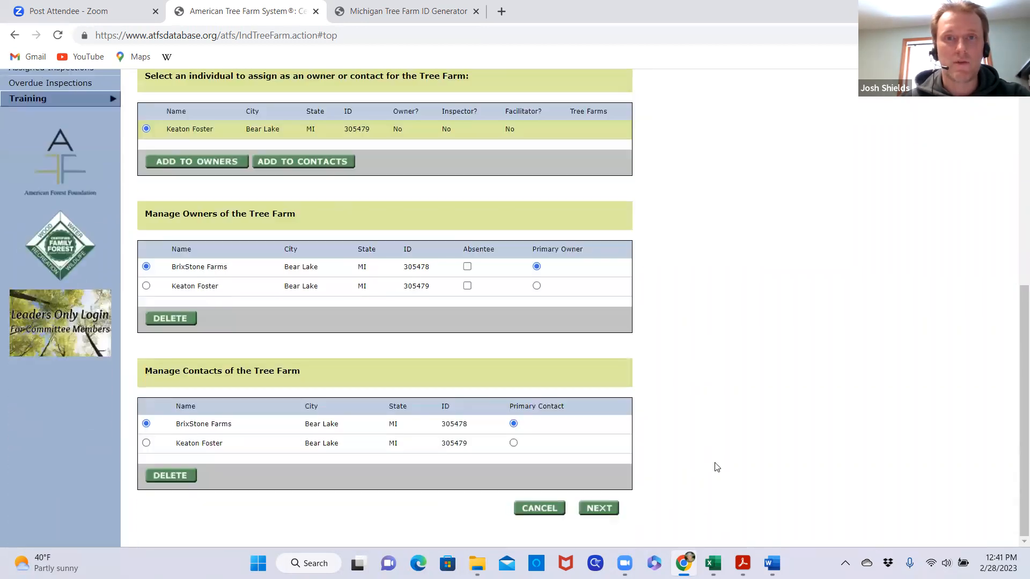
left_click(607, 509)
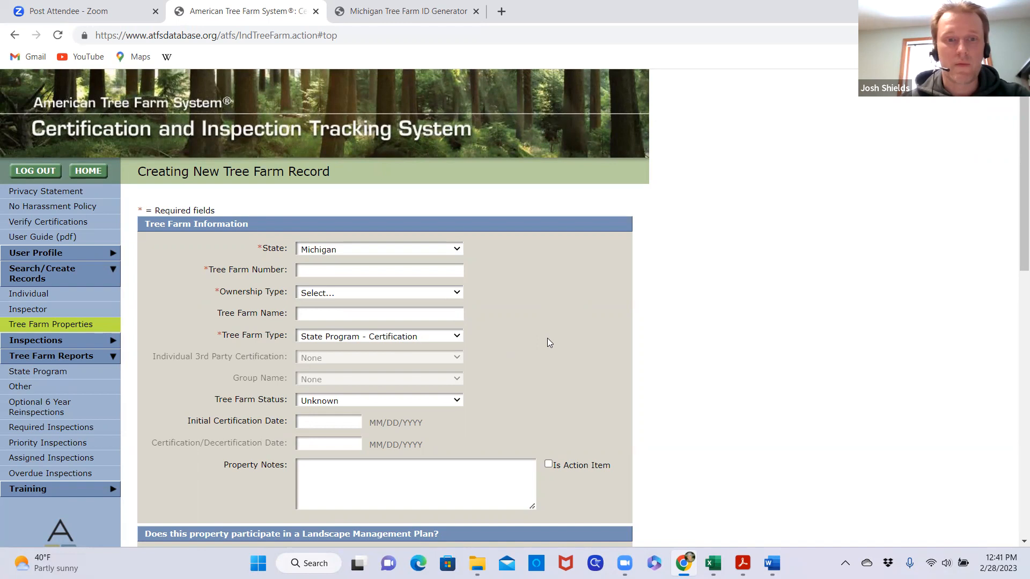
Recheck the number in the Michigan Tree Farm ID Generator and enter 9731 as the Tree Farm Number in the new record
scroll(550, 343, "down", 2)
scroll(550, 342, "up", 1)
scroll(550, 343, "up", 1)
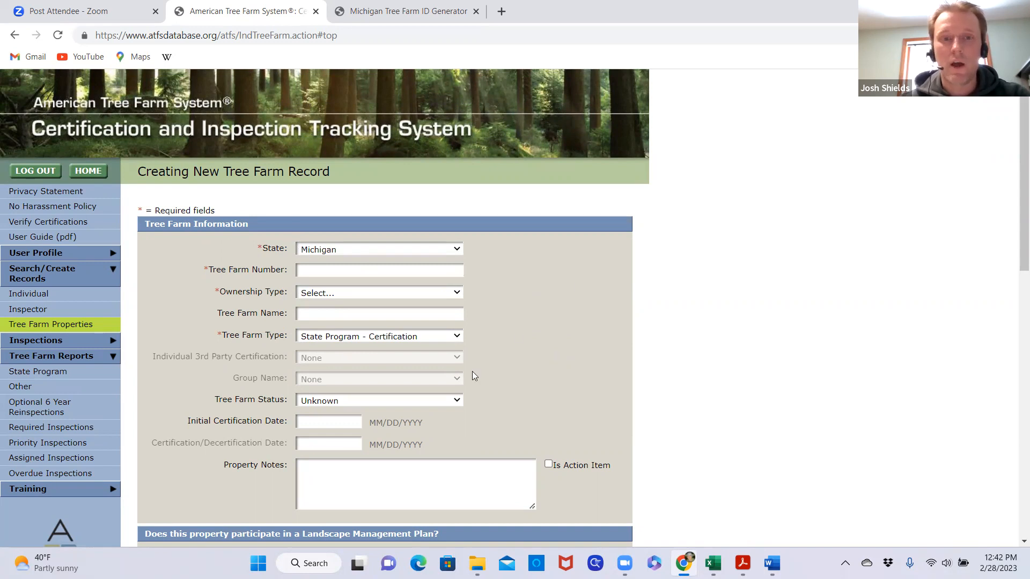
scroll(535, 360, "down", 1)
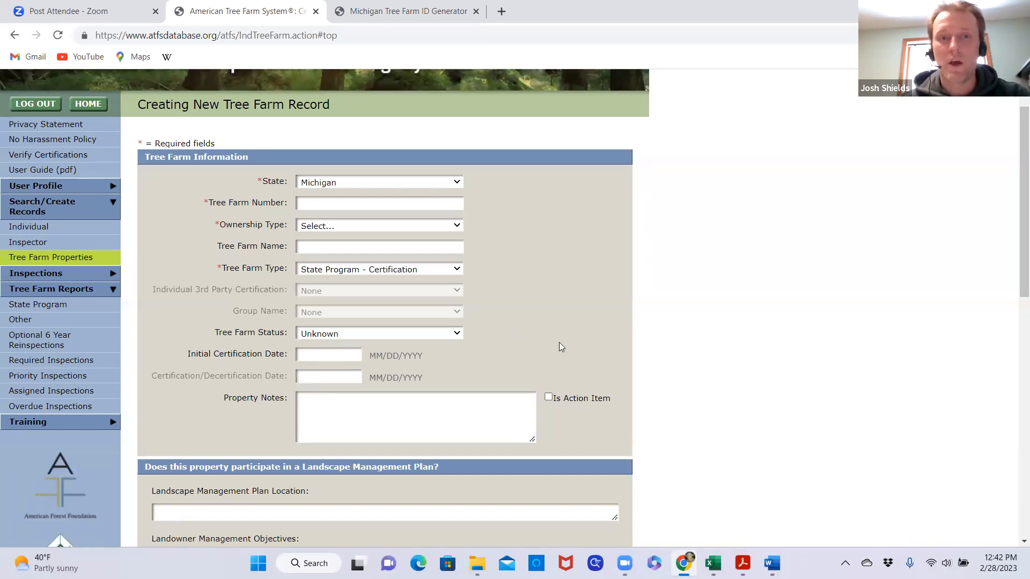
scroll(559, 347, "up", 1)
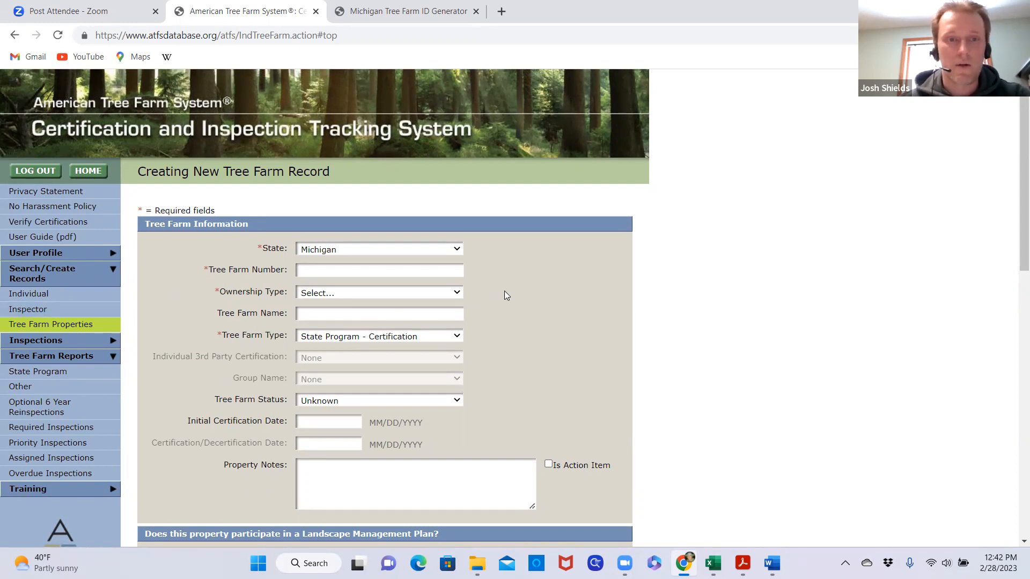
left_click(352, 23)
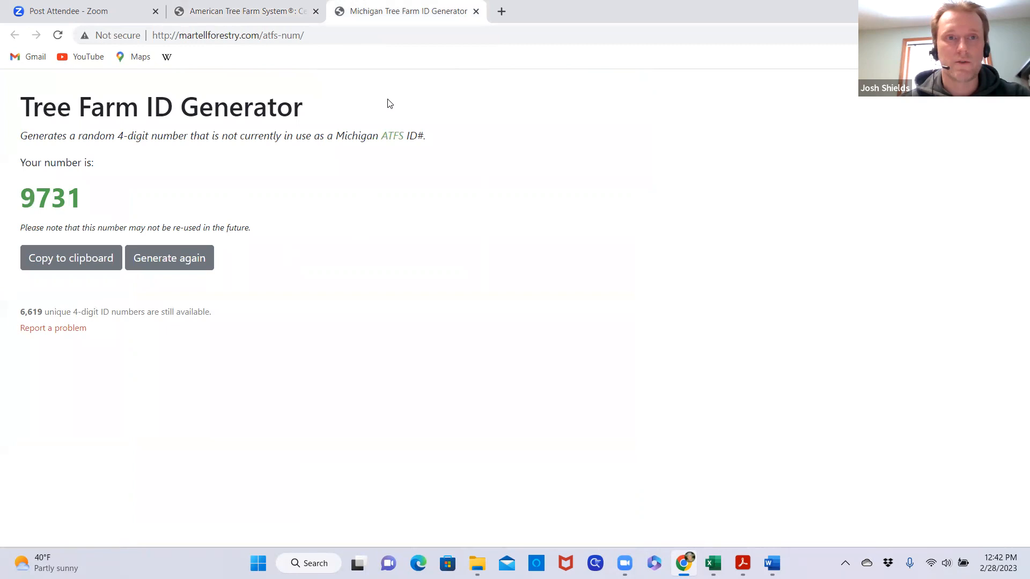
left_click(246, 11)
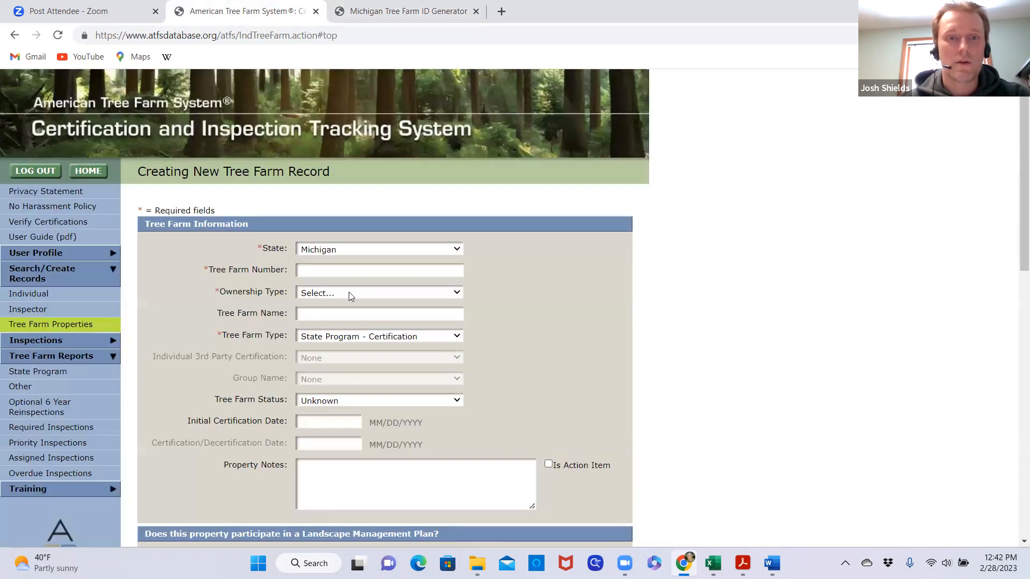
left_click(322, 269)
type("9732")
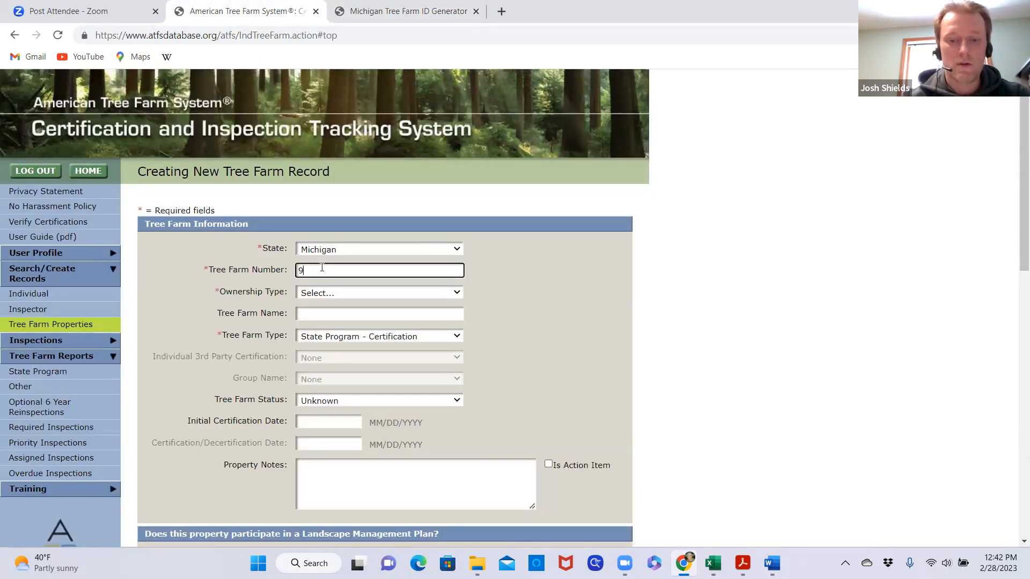
key("BackSpace")
type("1")
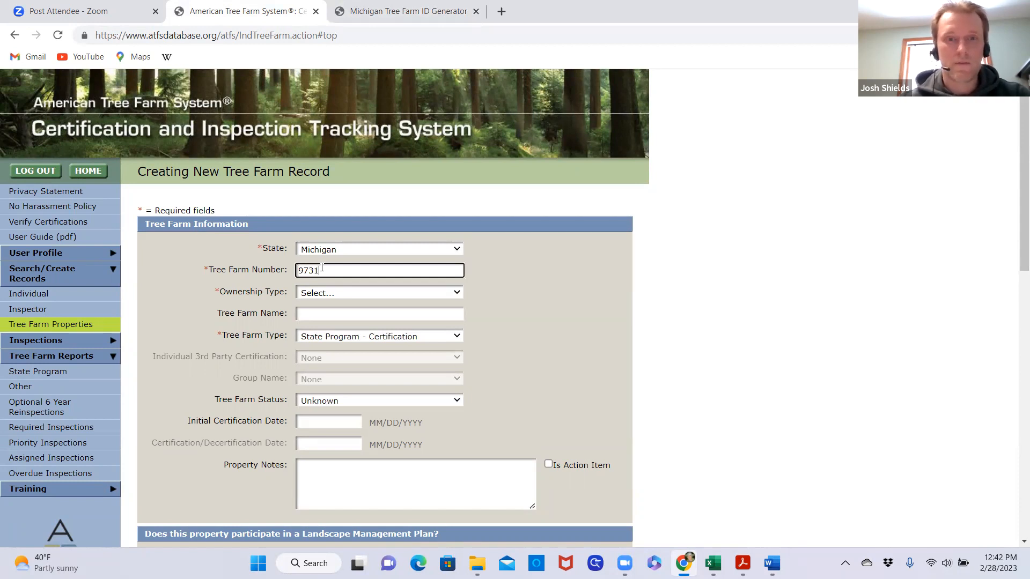
Set the record's Ownership Type to Other
left_click(453, 294)
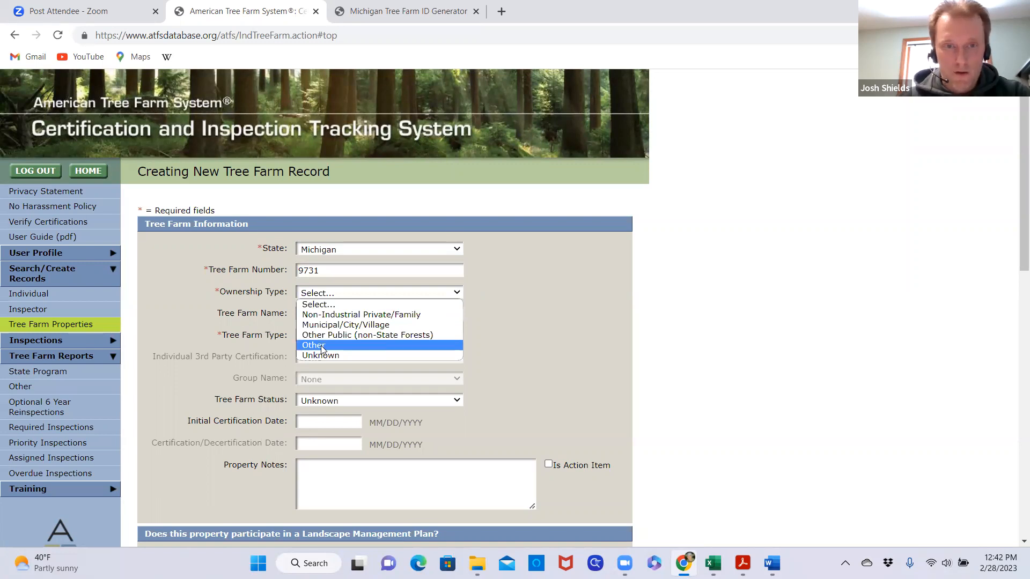
left_click(390, 317)
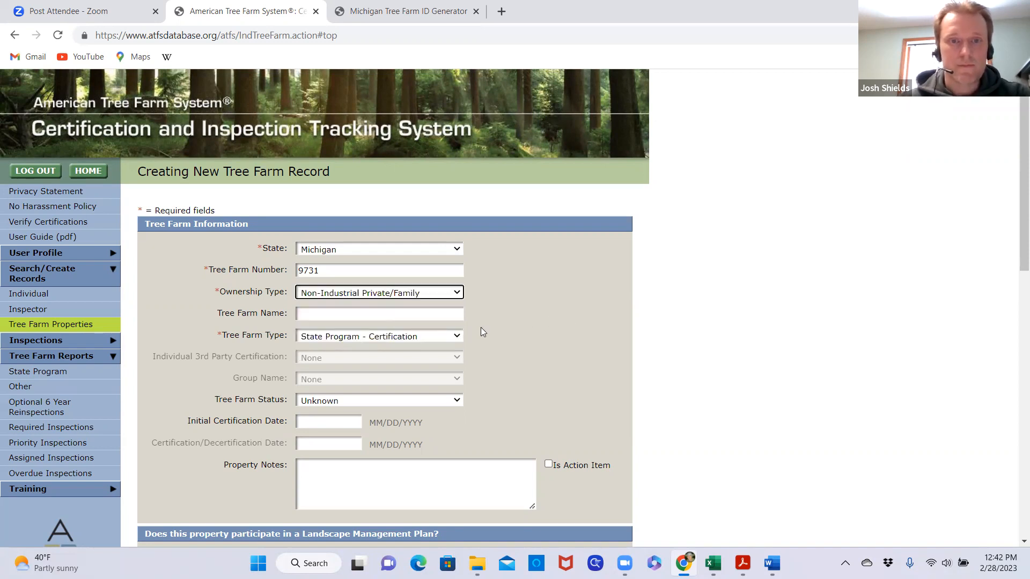
left_click(457, 297)
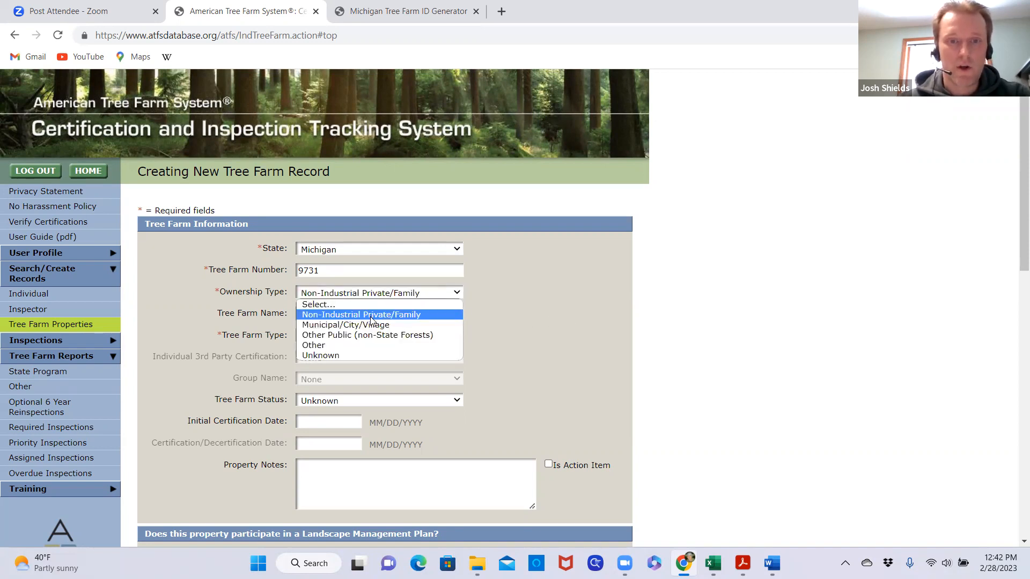
left_click(349, 346)
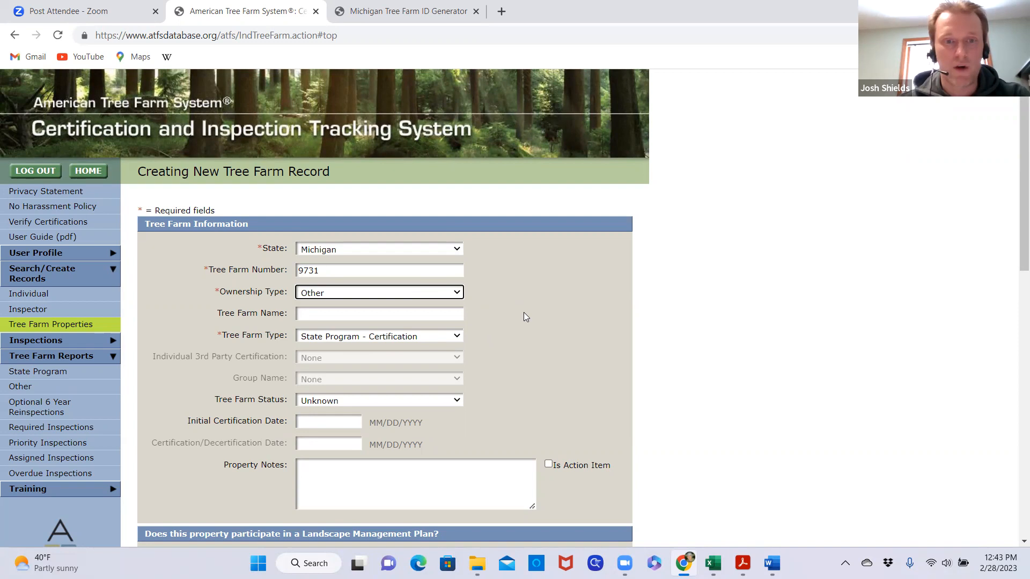
Enter BrixStone Farms as the Tree Farm Name in the new record
scroll(516, 317, "down", 1)
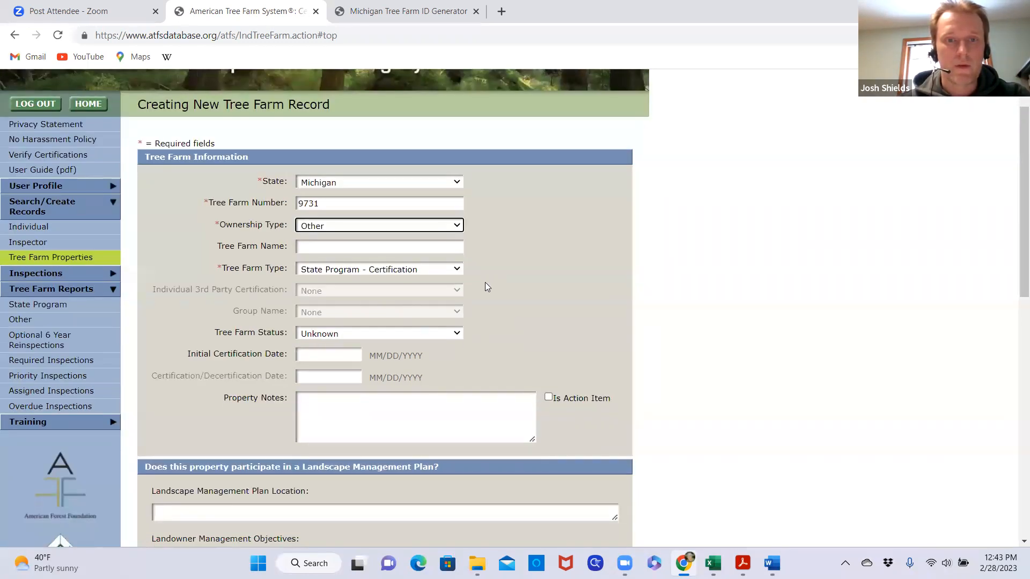
left_click(329, 247)
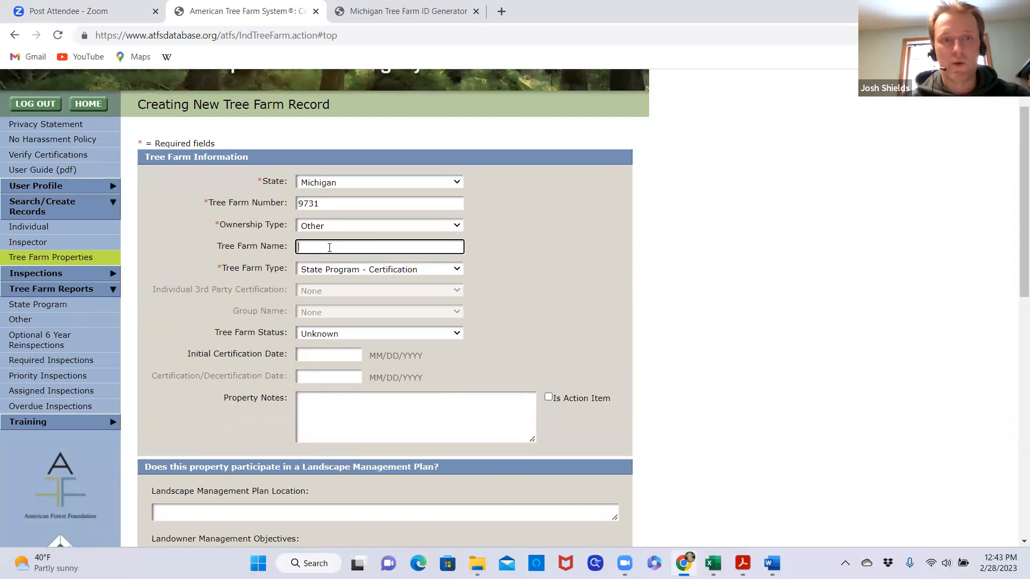
type("Brix")
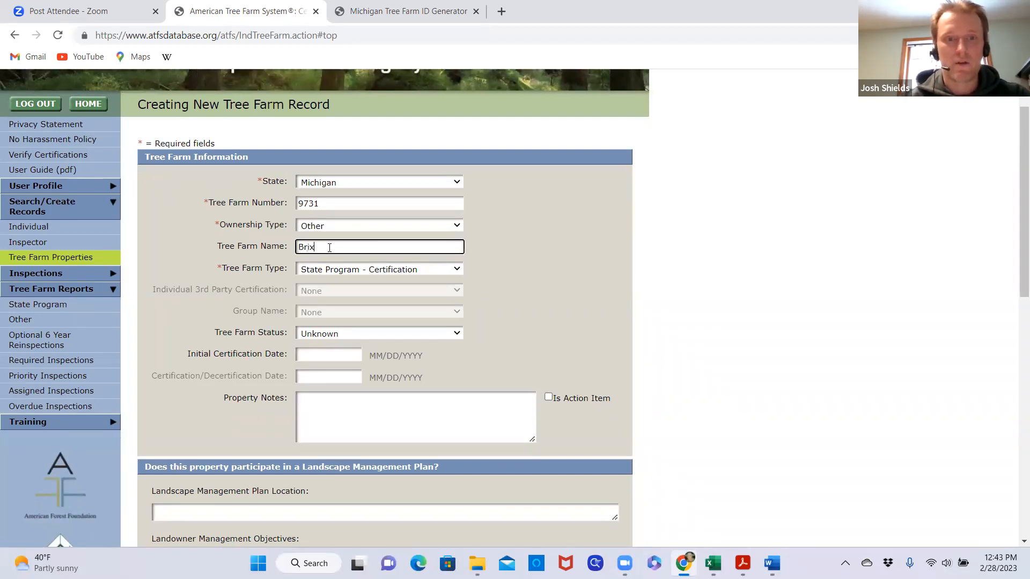
type("Stone Farms")
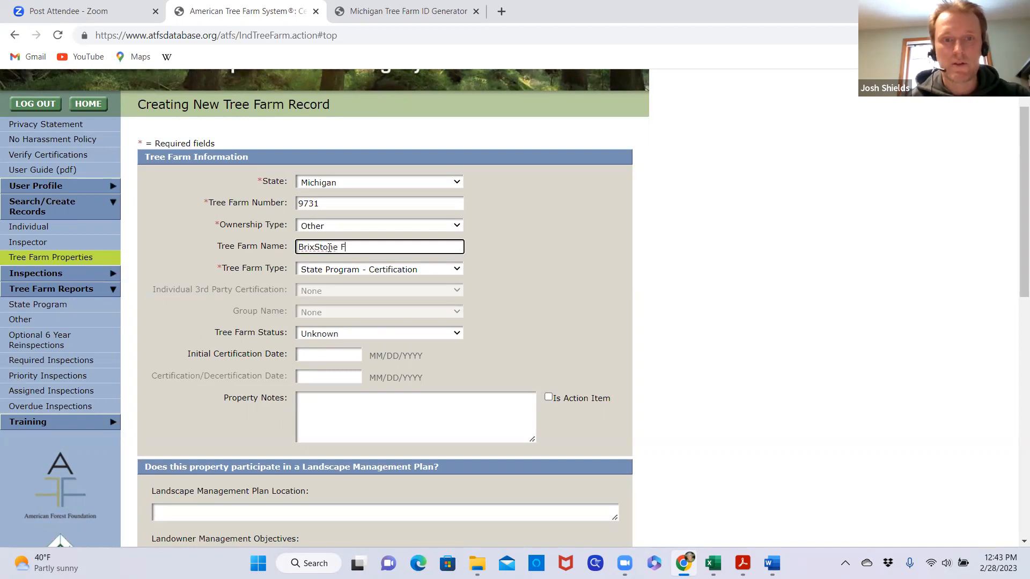
left_click(544, 259)
Mark the property as enrolled in the Cost Share Federal program and continue to the Tree Farm location page
scroll(554, 248, "down", 1)
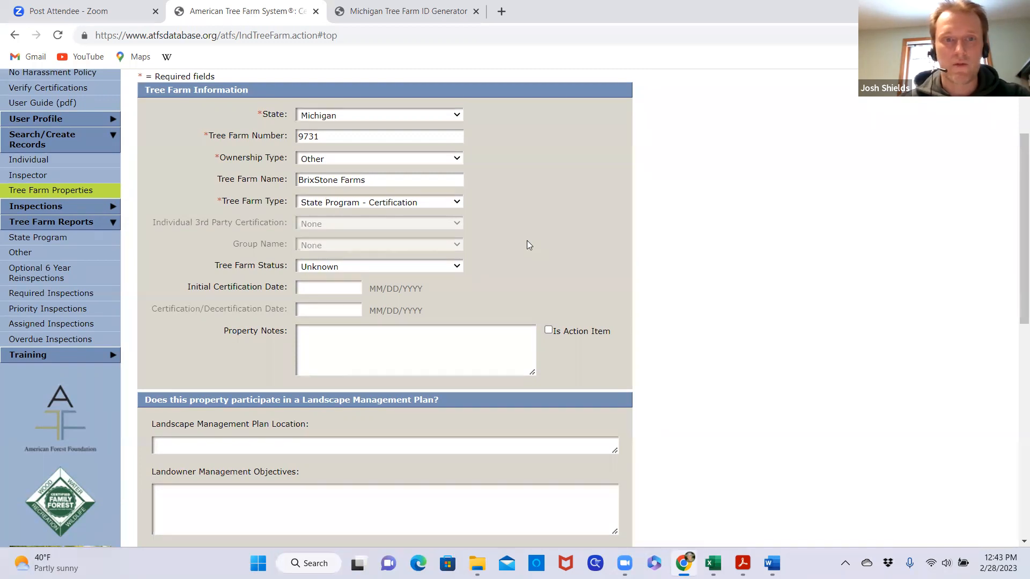
scroll(526, 246, "down", 1)
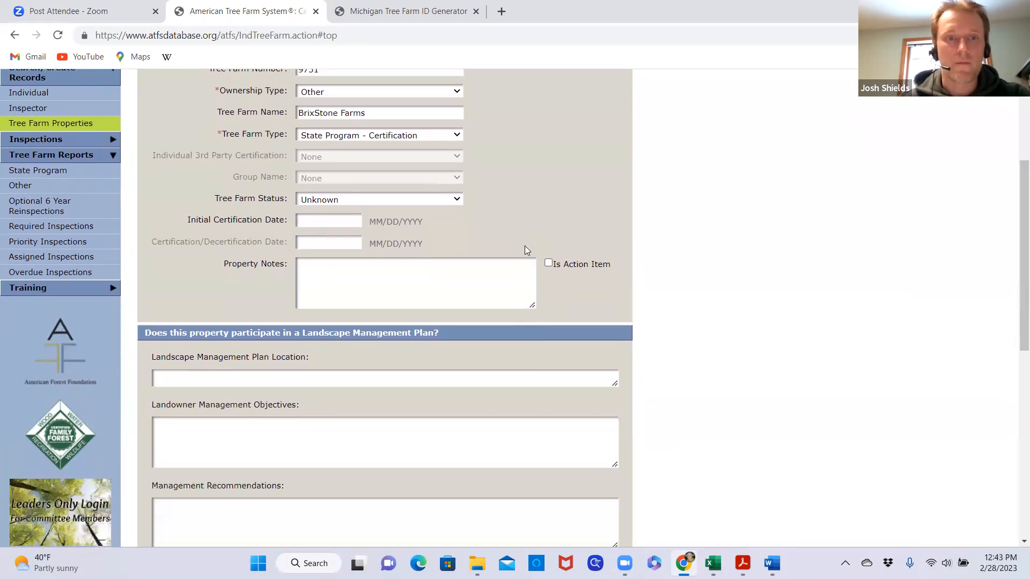
scroll(415, 320, "down", 1)
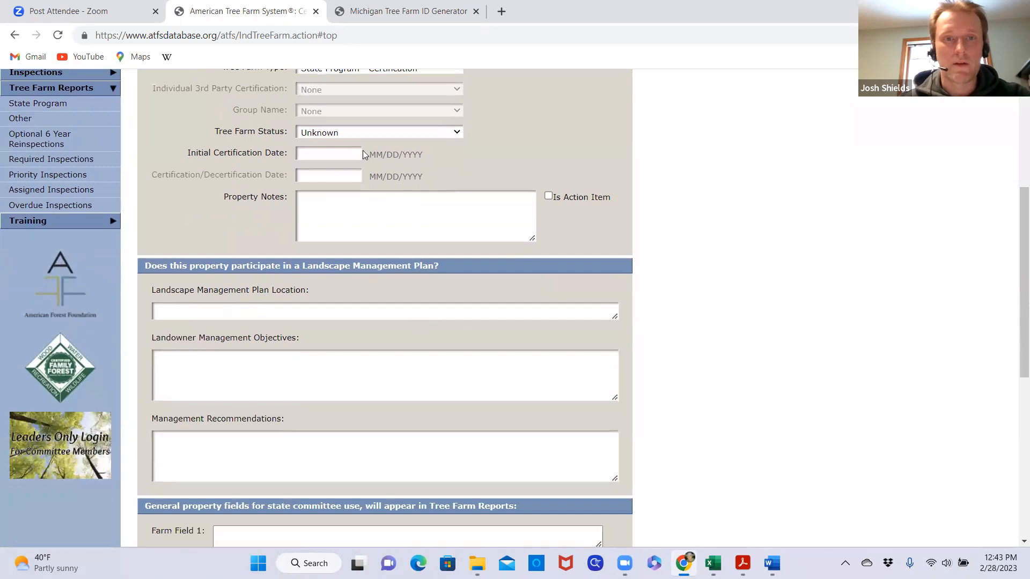
scroll(366, 295, "down", 1)
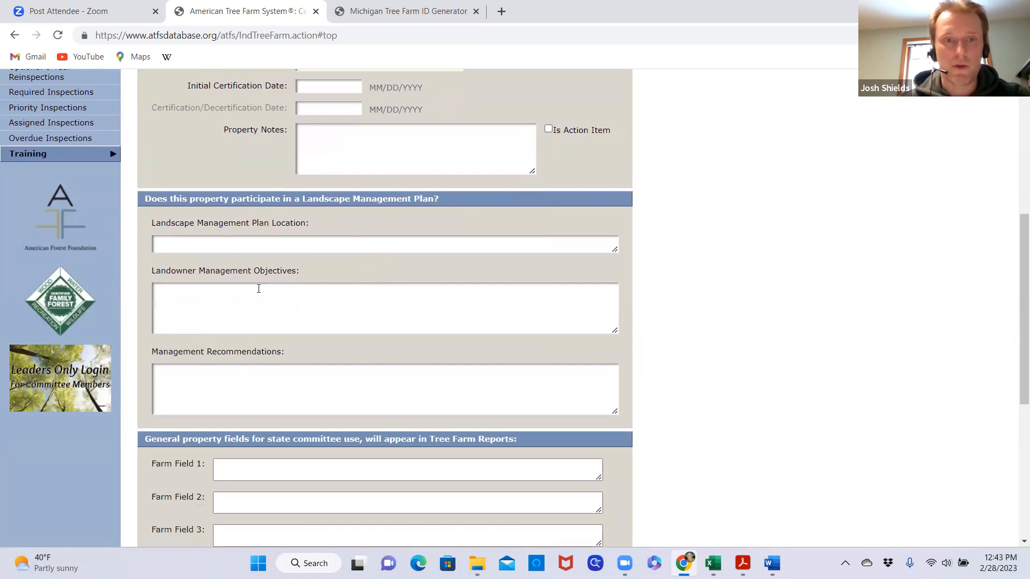
scroll(314, 290, "down", 1)
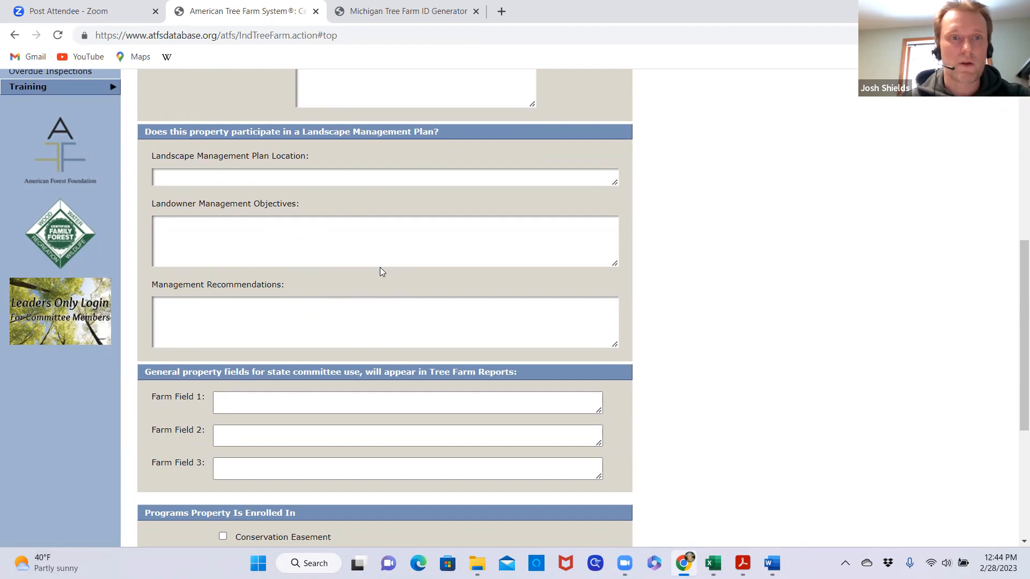
scroll(380, 272, "down", 1)
scroll(462, 264, "up", 1)
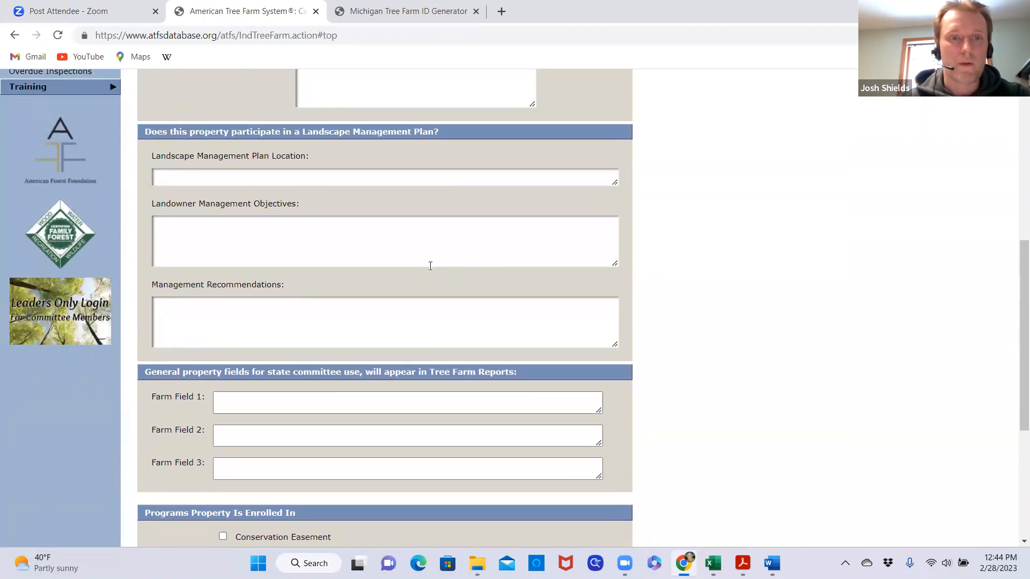
scroll(431, 265, "down", 1)
scroll(445, 231, "down", 1)
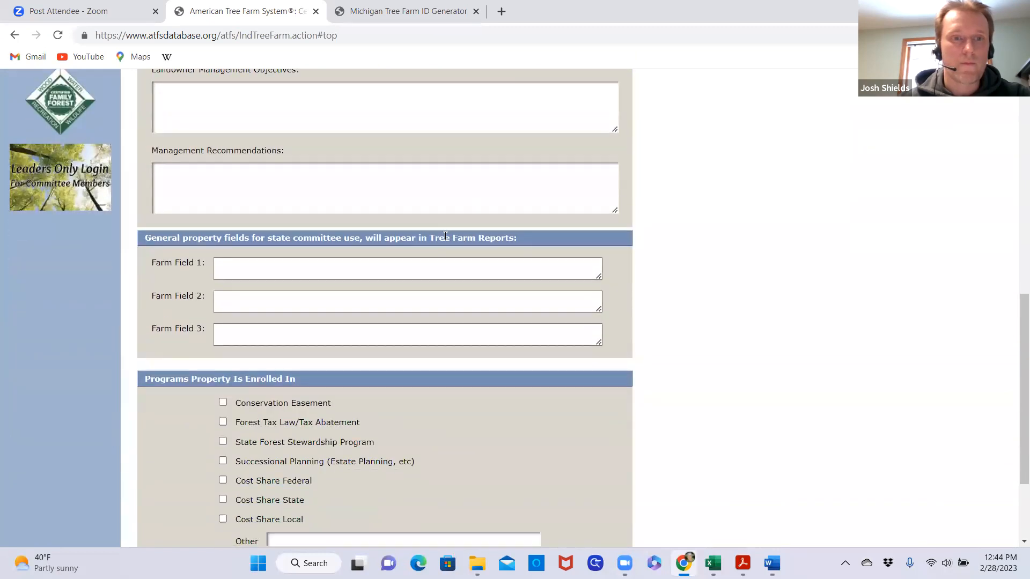
scroll(409, 278, "down", 1)
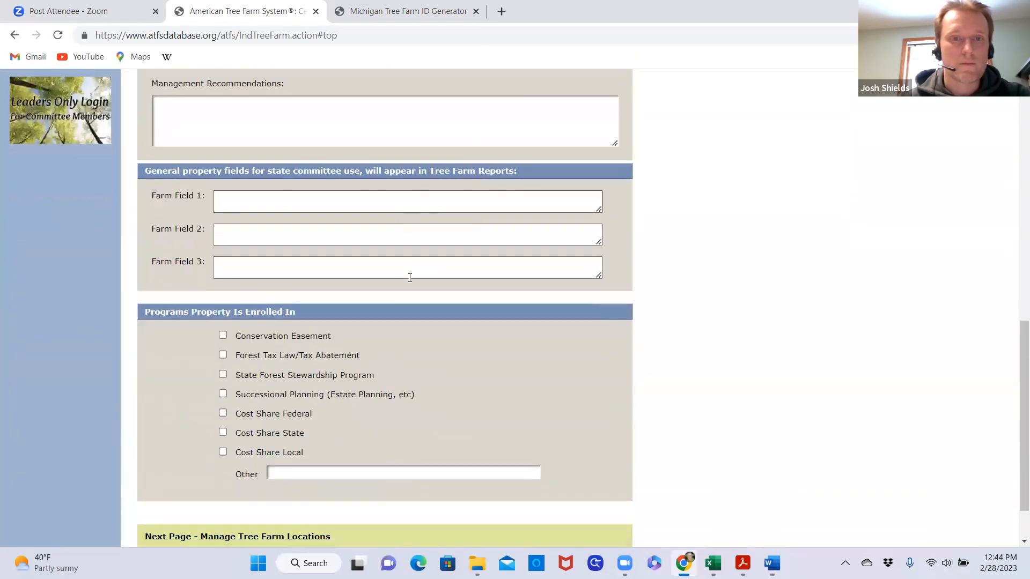
scroll(409, 277, "down", 1)
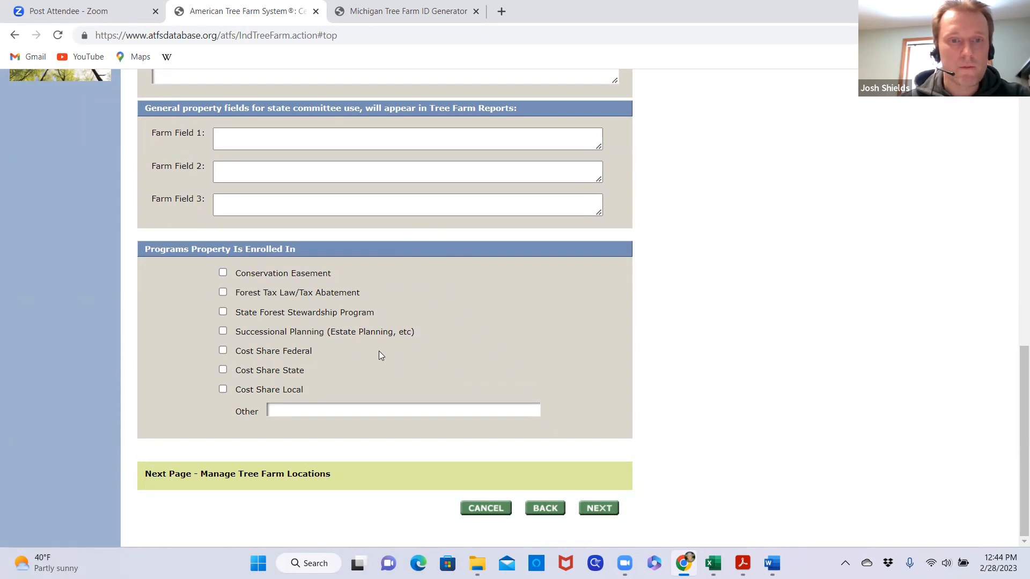
left_click(222, 350)
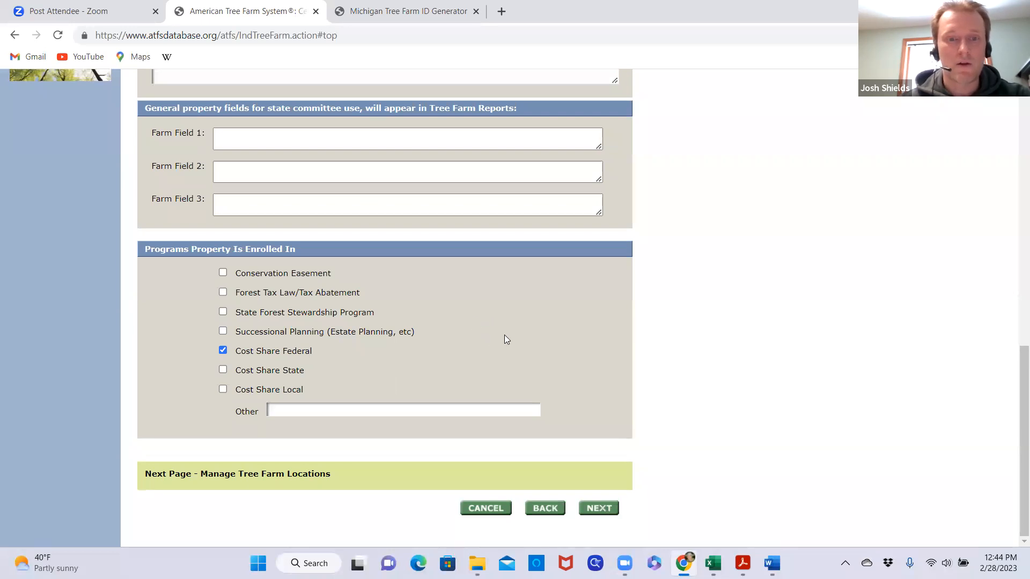
left_click(598, 507)
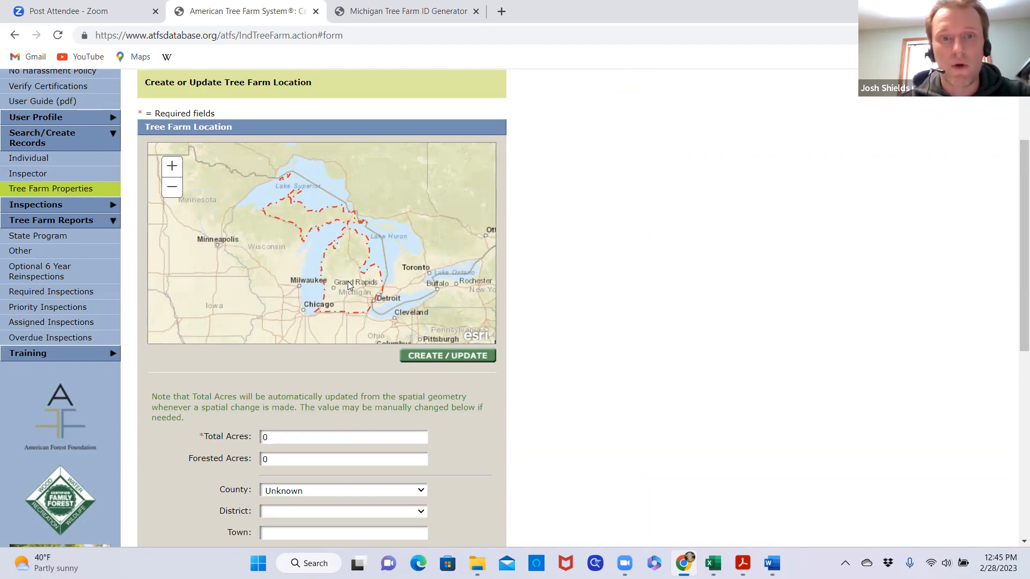
Set the Tree Farm location's Total Acres to 149 and Forested Acres to 48
scroll(347, 282, "up", 3)
scroll(290, 258, "up", 3)
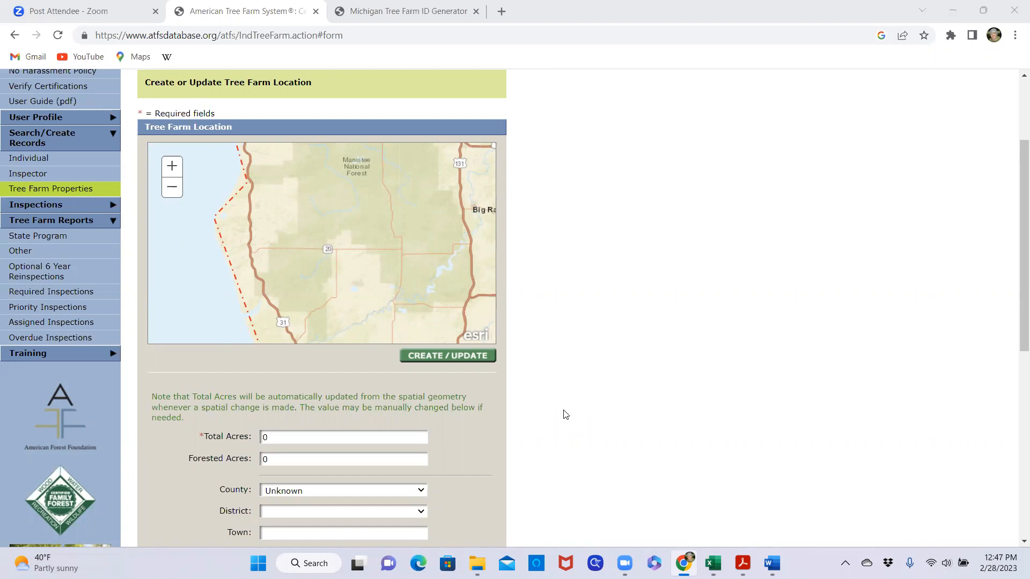
left_click(284, 439)
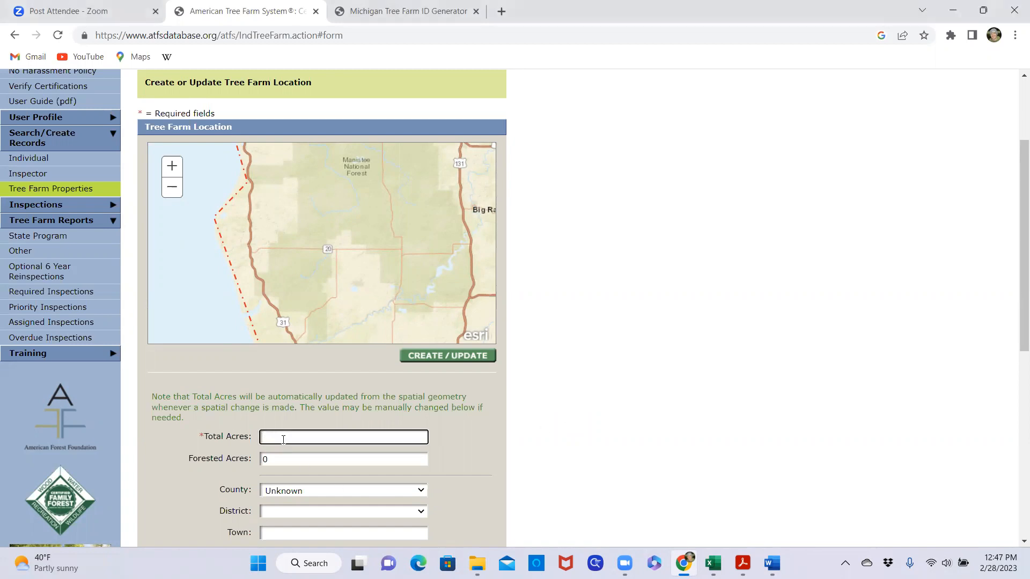
type("149")
left_click(289, 456)
key("BackSpace")
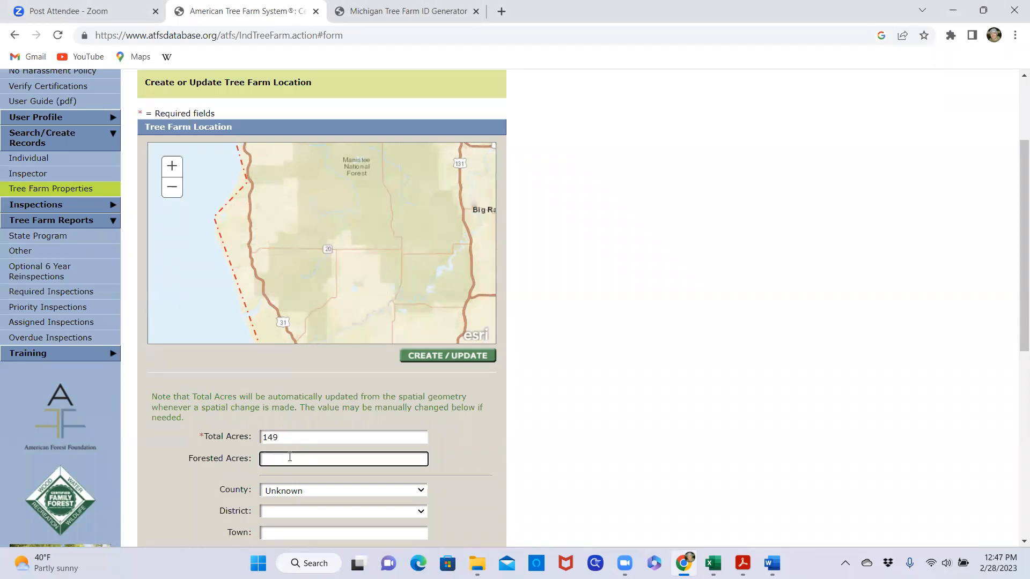
type("48")
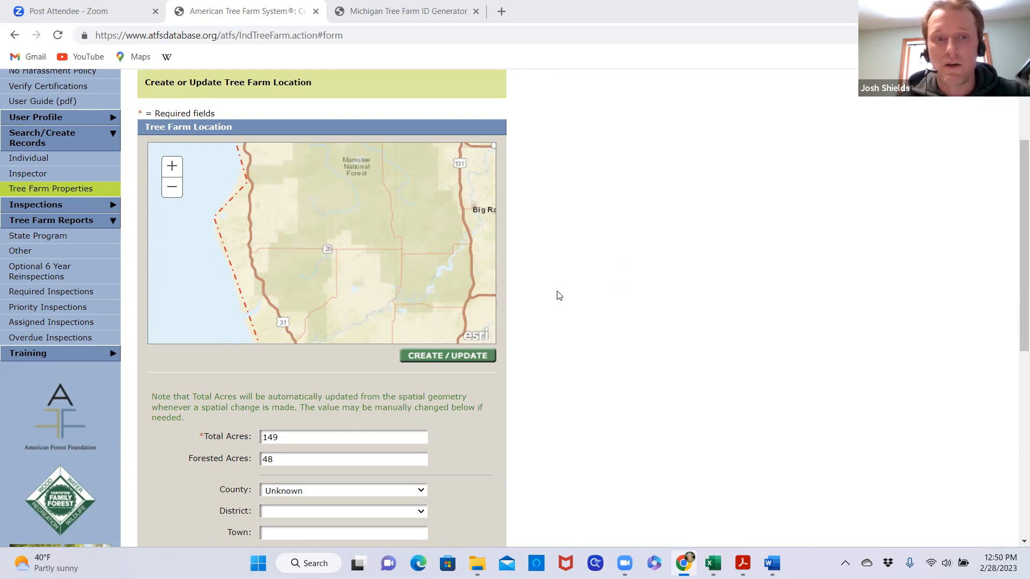
scroll(563, 326, "down", 4)
scroll(558, 336, "up", 5)
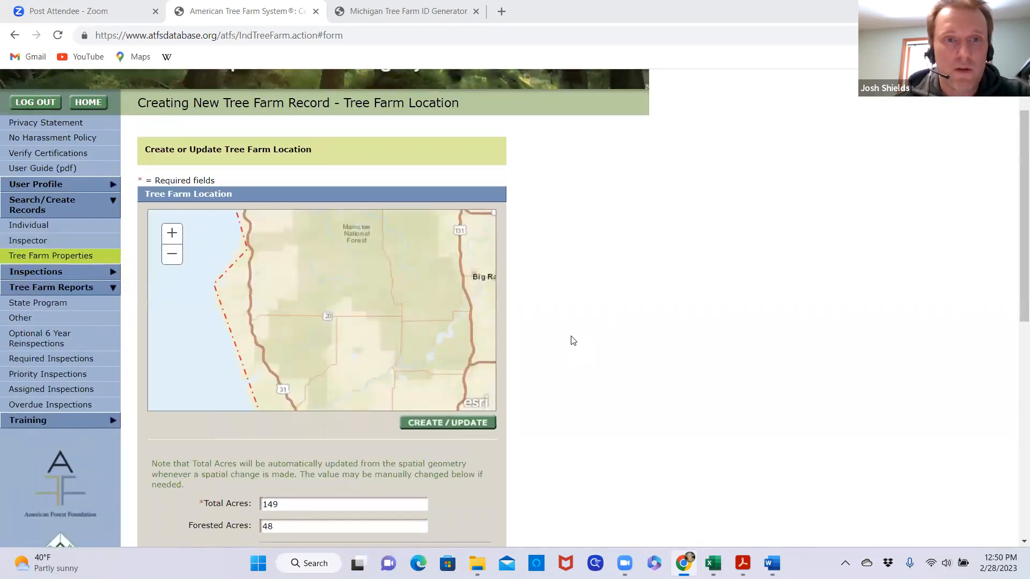
scroll(572, 340, "down", 3)
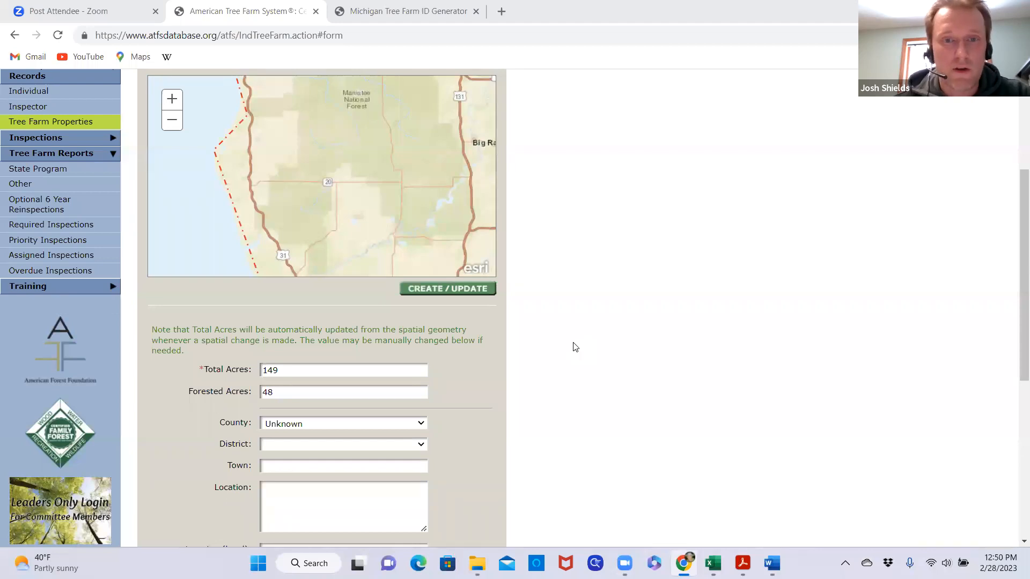
scroll(584, 351, "up", 1)
scroll(584, 351, "up", 1)
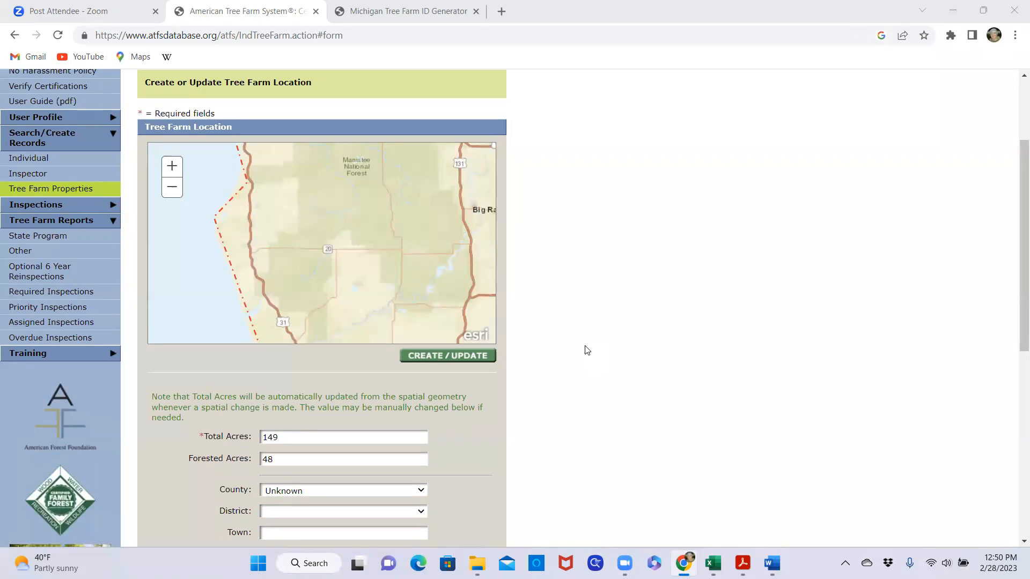
scroll(587, 350, "up", 1)
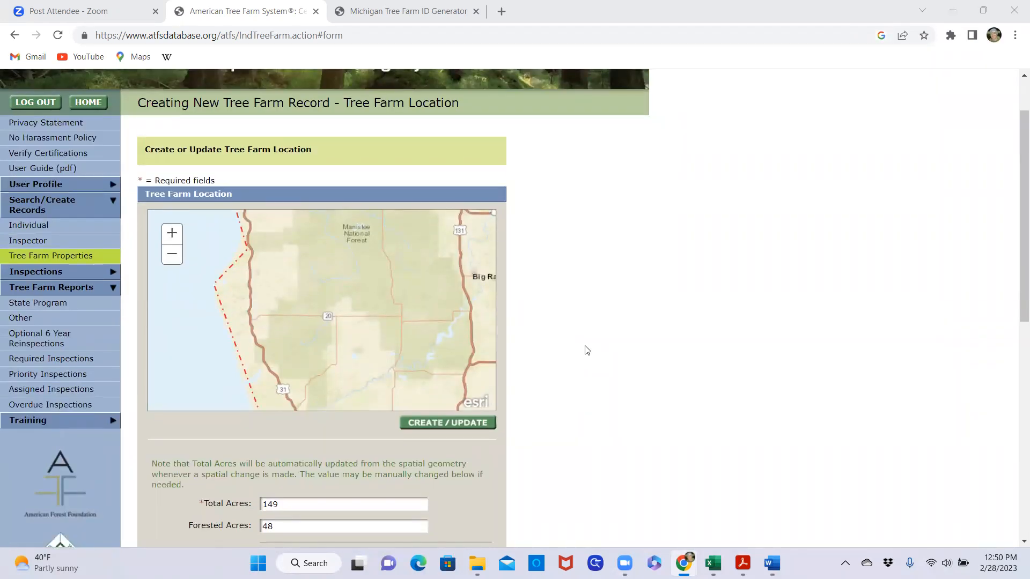
scroll(587, 350, "down", 1)
scroll(588, 351, "down", 1)
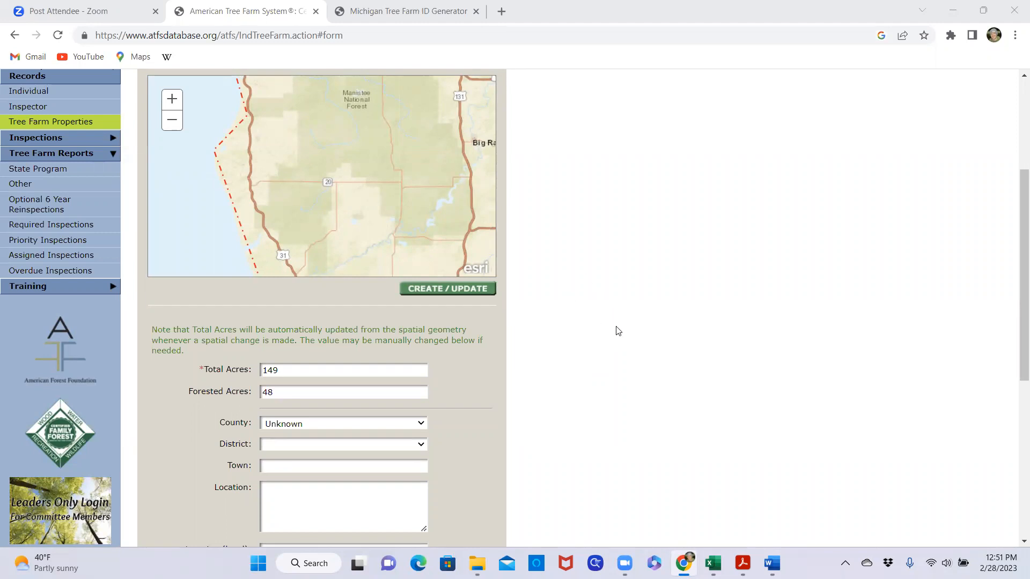
scroll(618, 334, "up", 1)
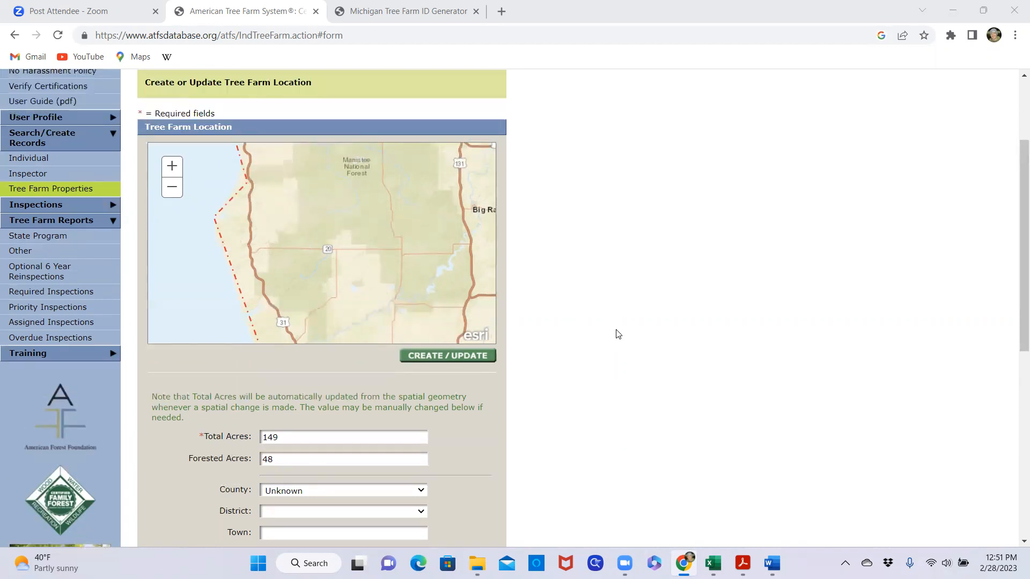
scroll(618, 335, "down", 1)
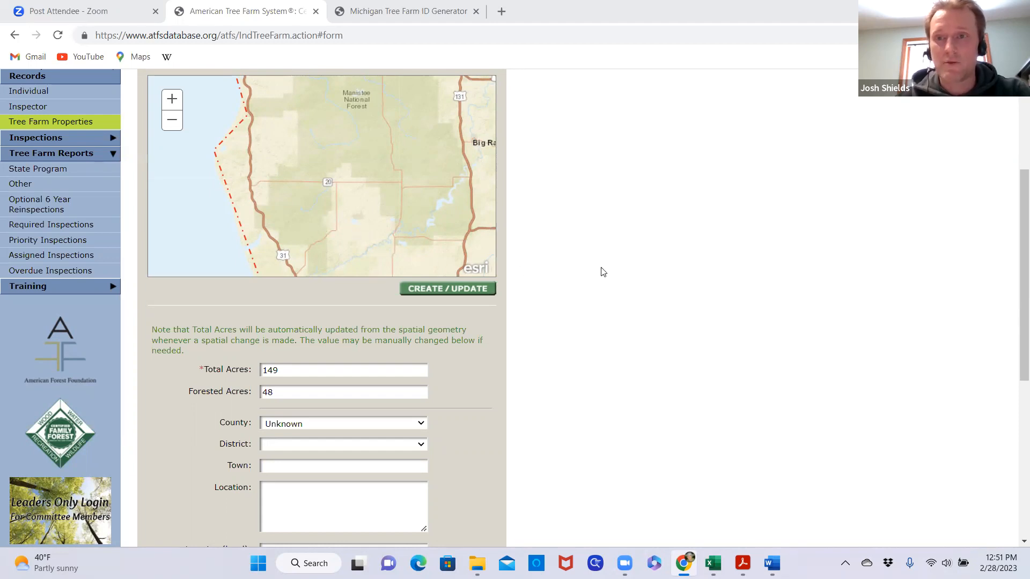
scroll(583, 314, "up", 1)
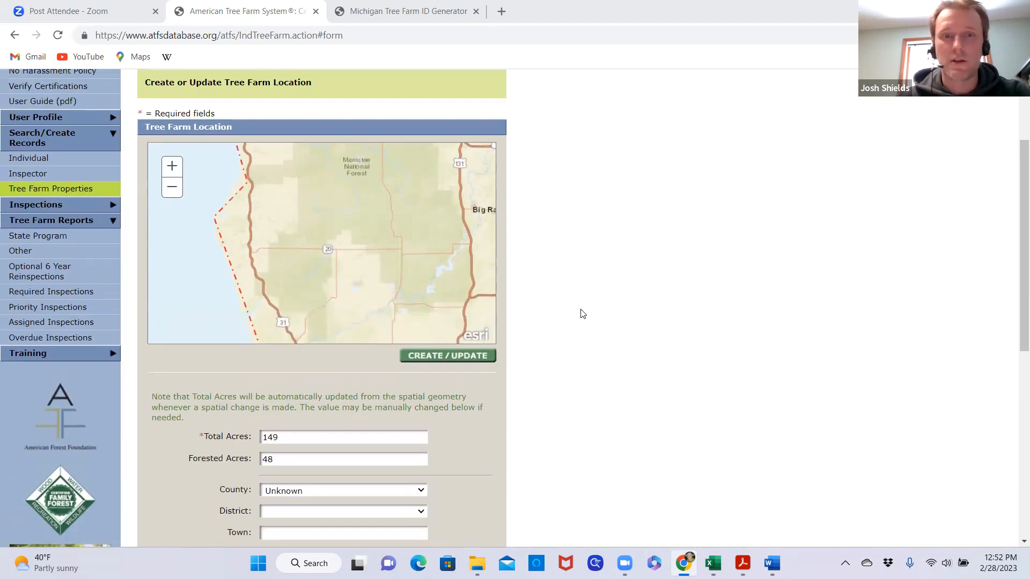
scroll(583, 313, "down", 1)
scroll(582, 314, "up", 1)
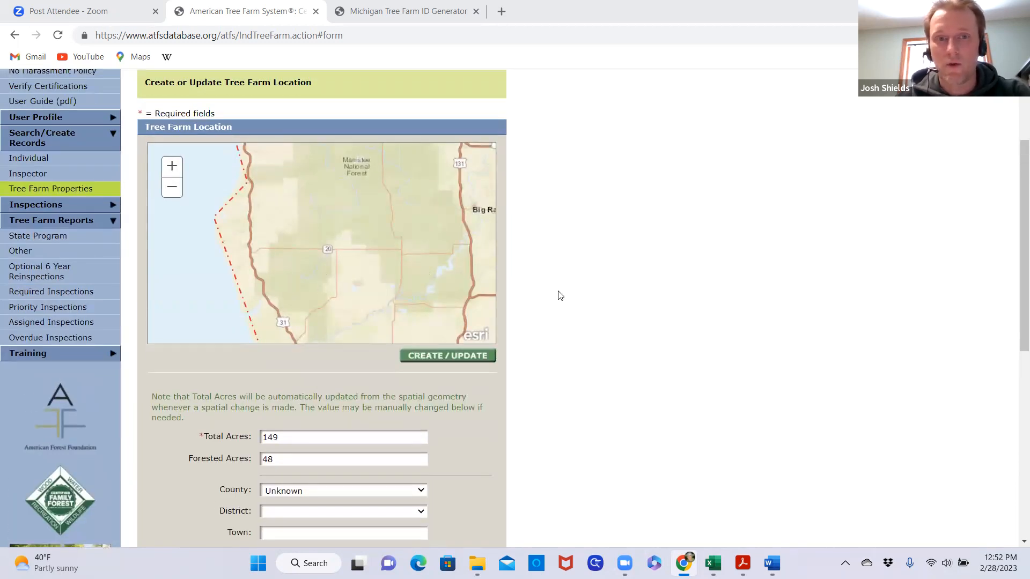
scroll(558, 296, "down", 1)
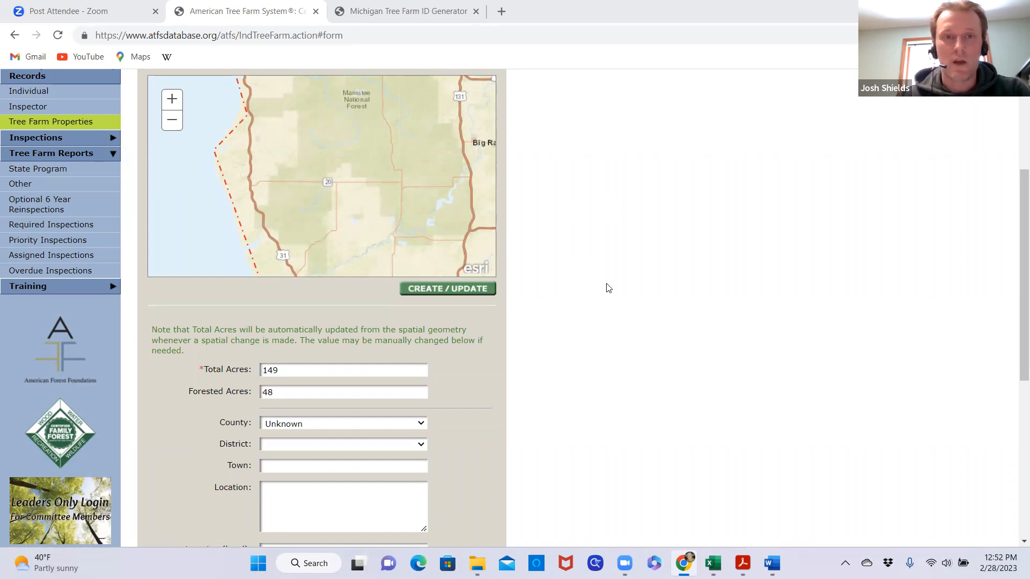
scroll(608, 287, "up", 1)
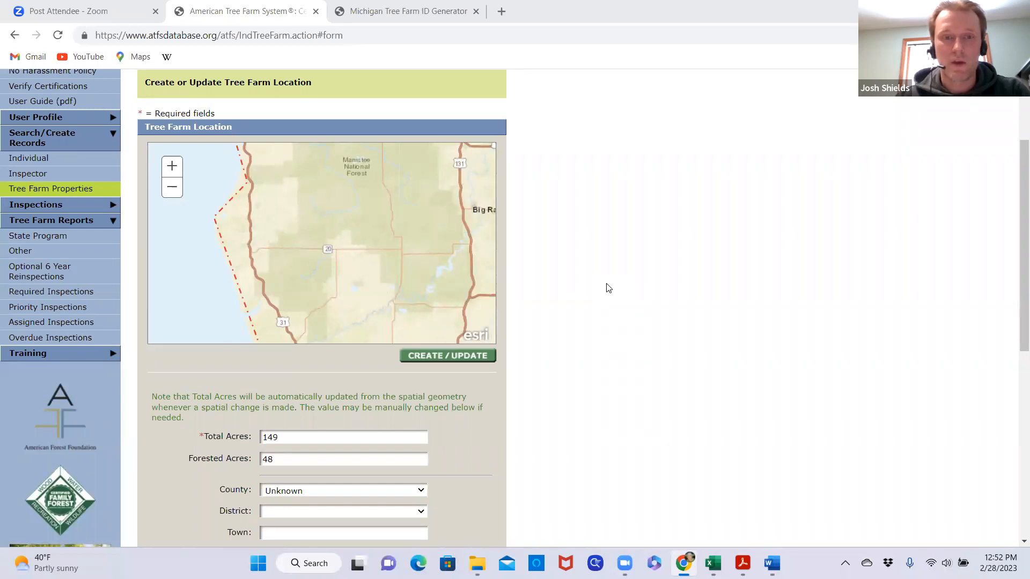
Set the County of the Tree Farm location to Manistee
scroll(608, 288, "down", 3)
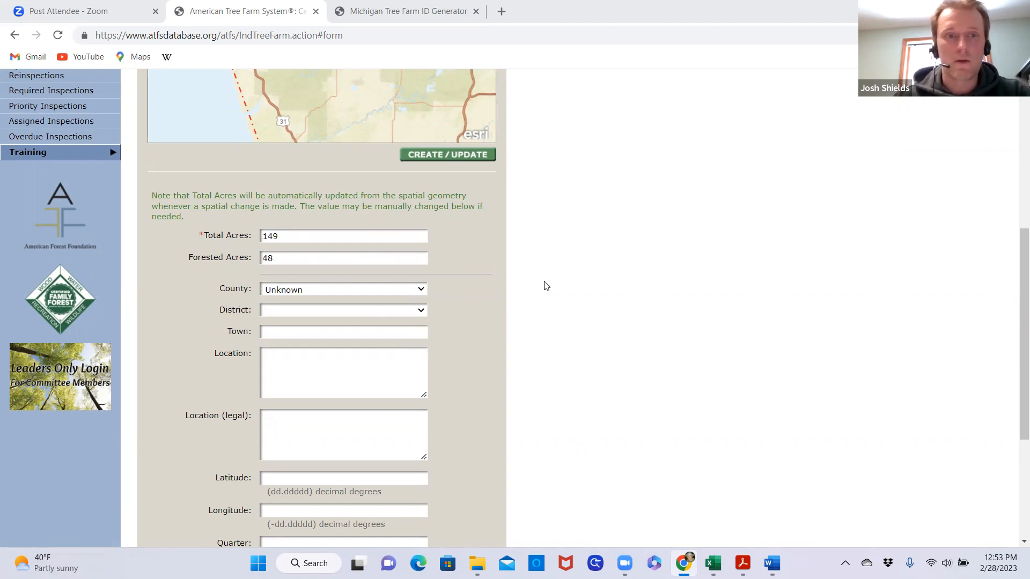
left_click(420, 292)
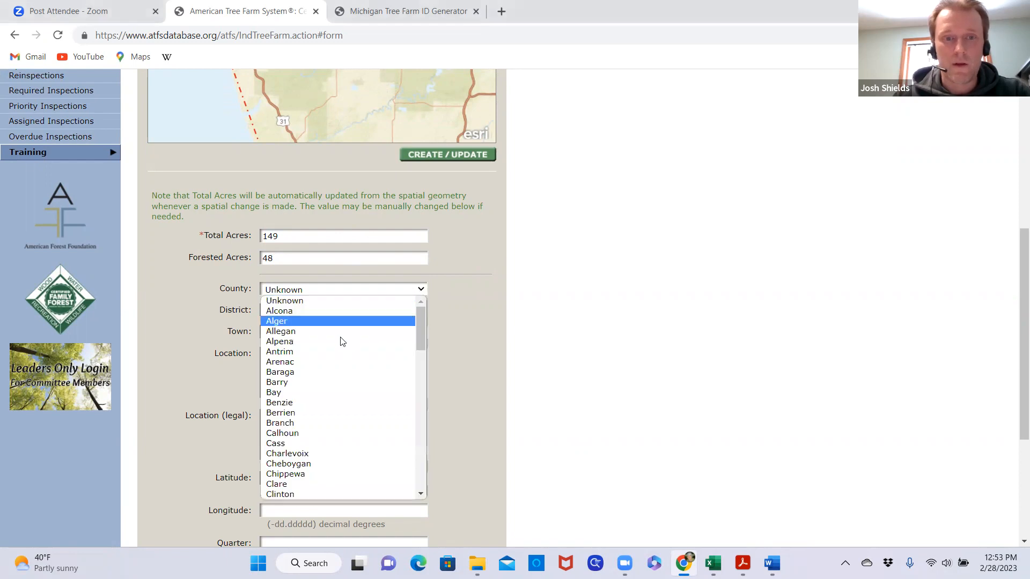
scroll(315, 414, "down", 7)
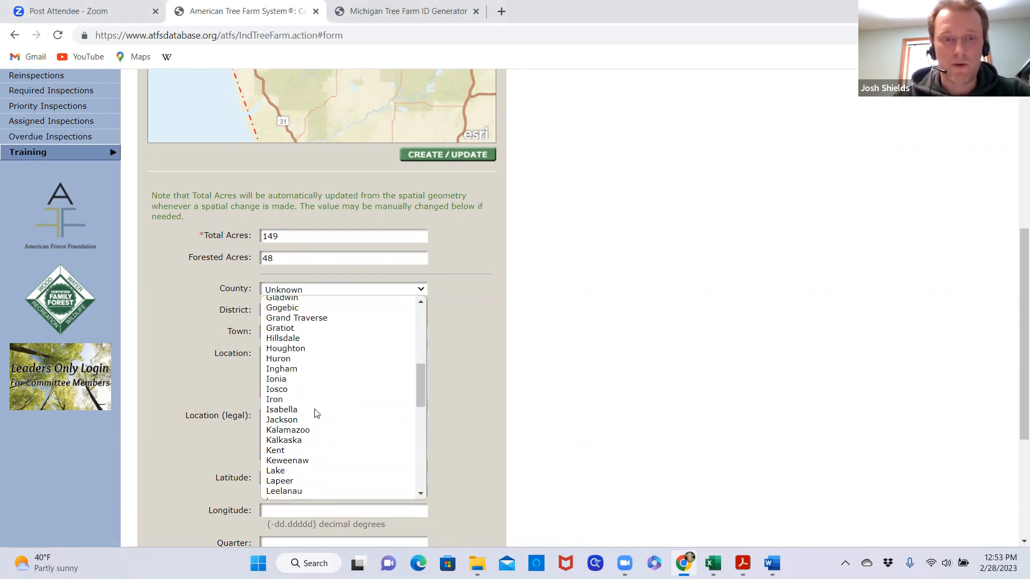
left_click(316, 418)
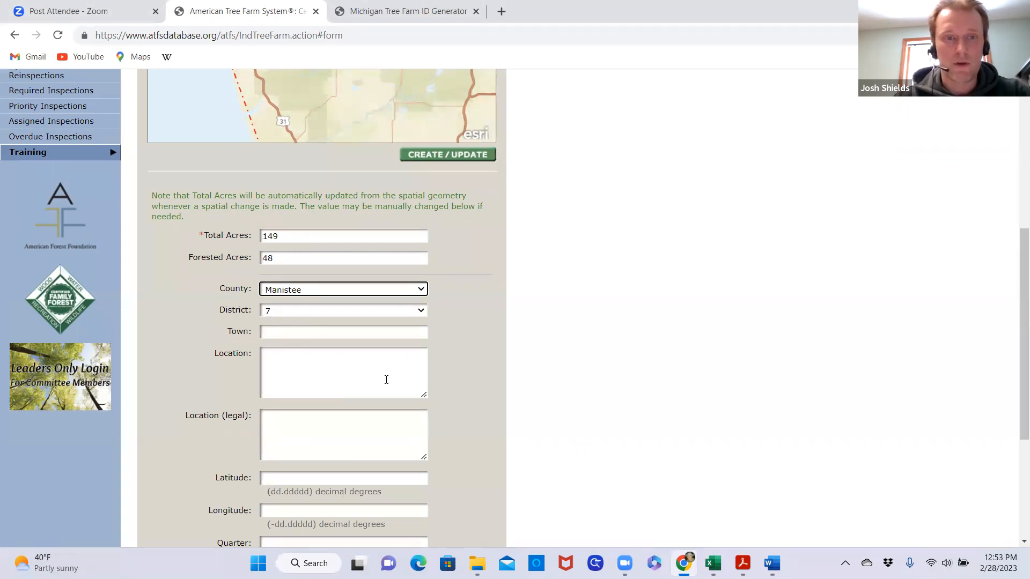
Enter Onekama Township as the Town of the Tree Farm location
left_click(290, 330)
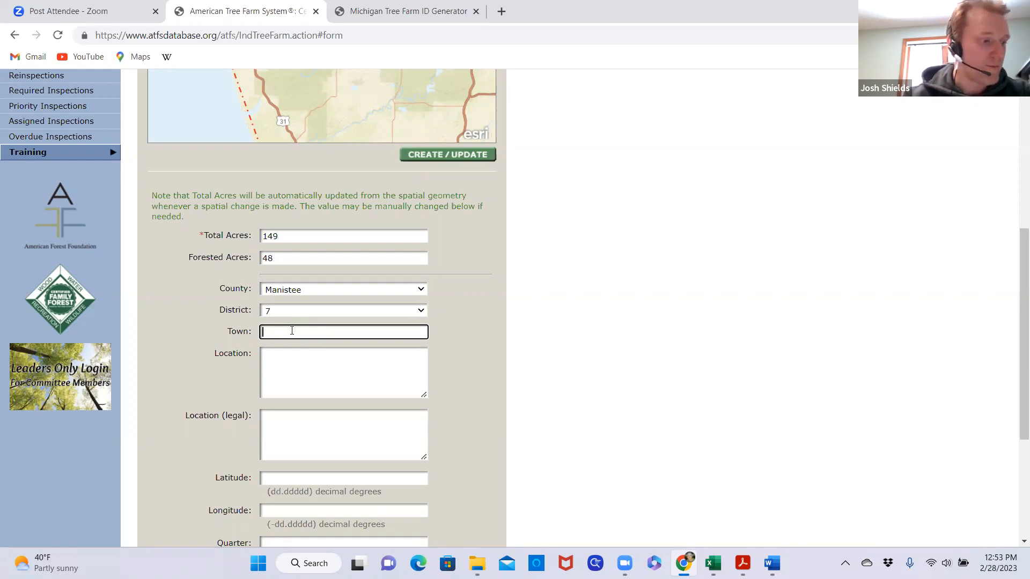
type("On")
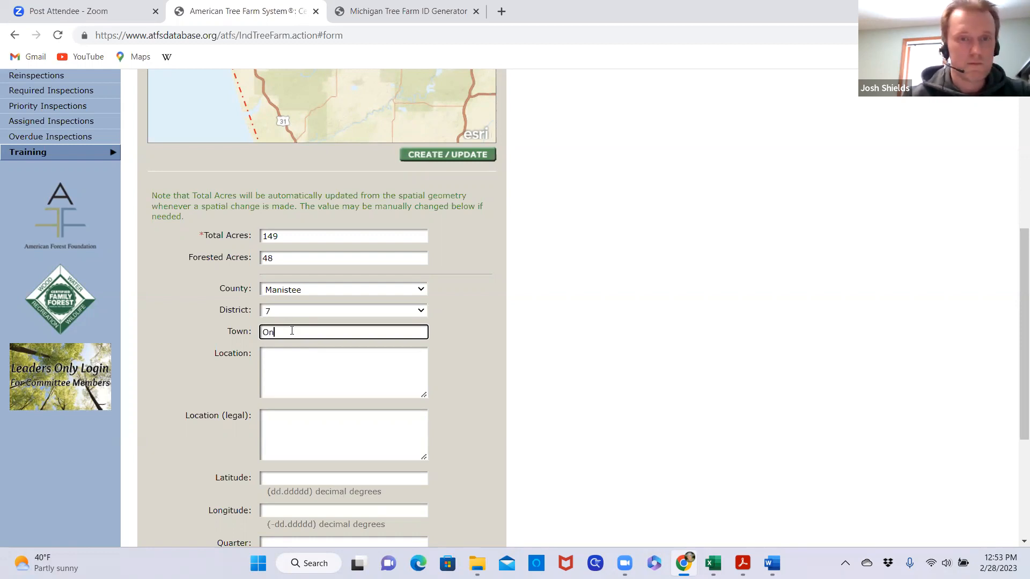
type("ekama Township")
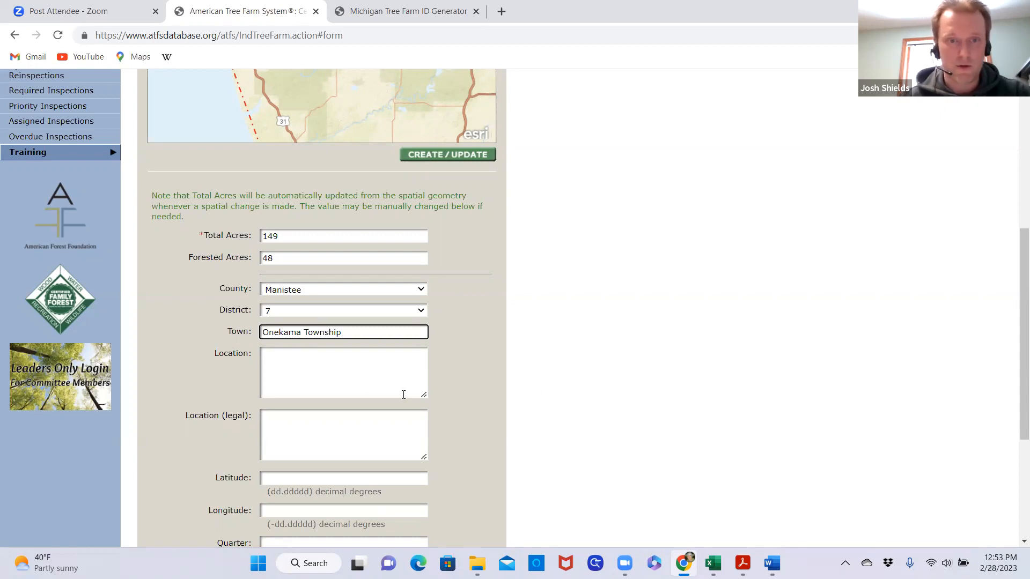
Enter the property's full street address, including city, state and ZIP code, as the Location
left_click(296, 361)
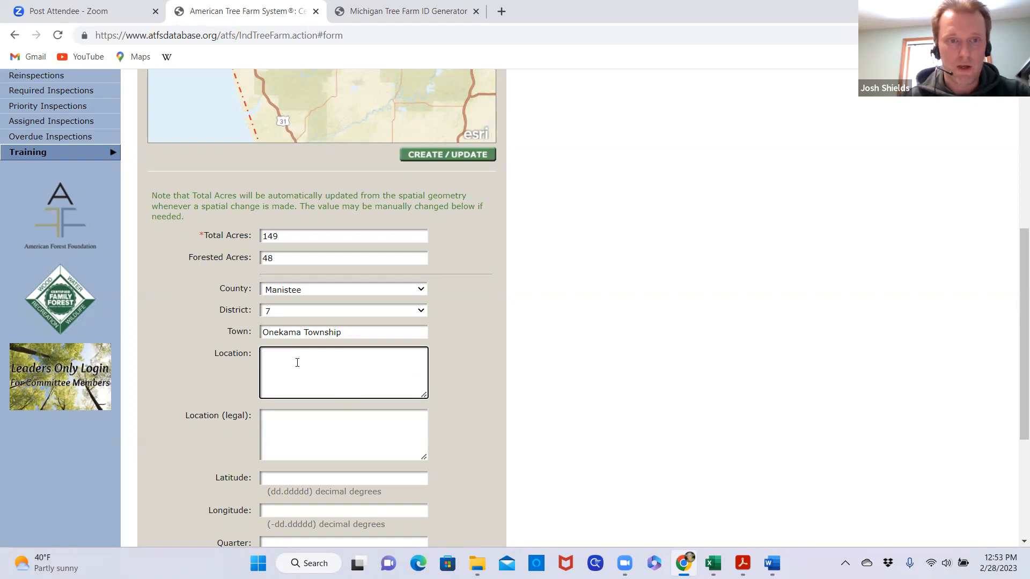
scroll(330, 368, "down", 3)
left_click(294, 309)
left_click(281, 225)
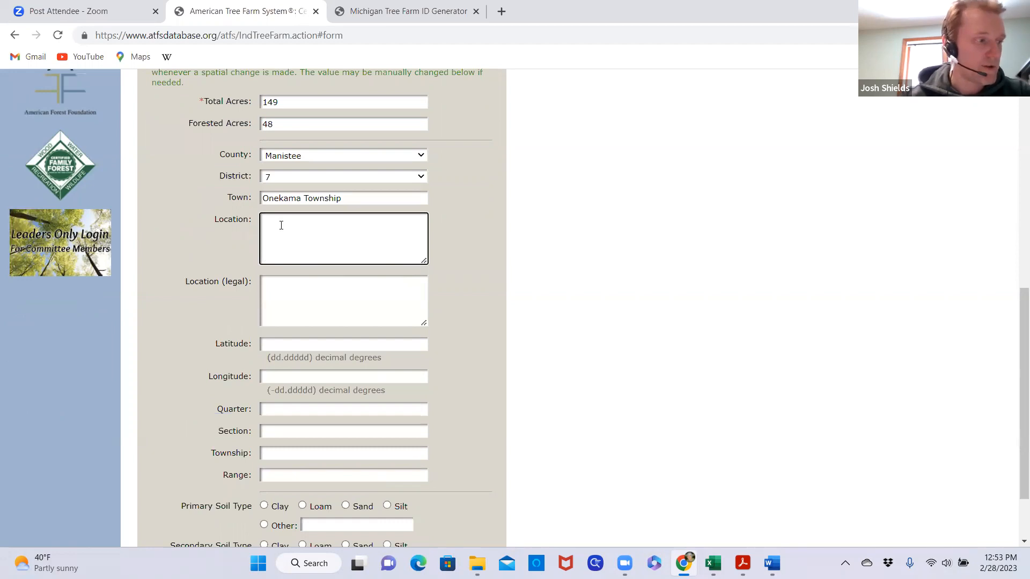
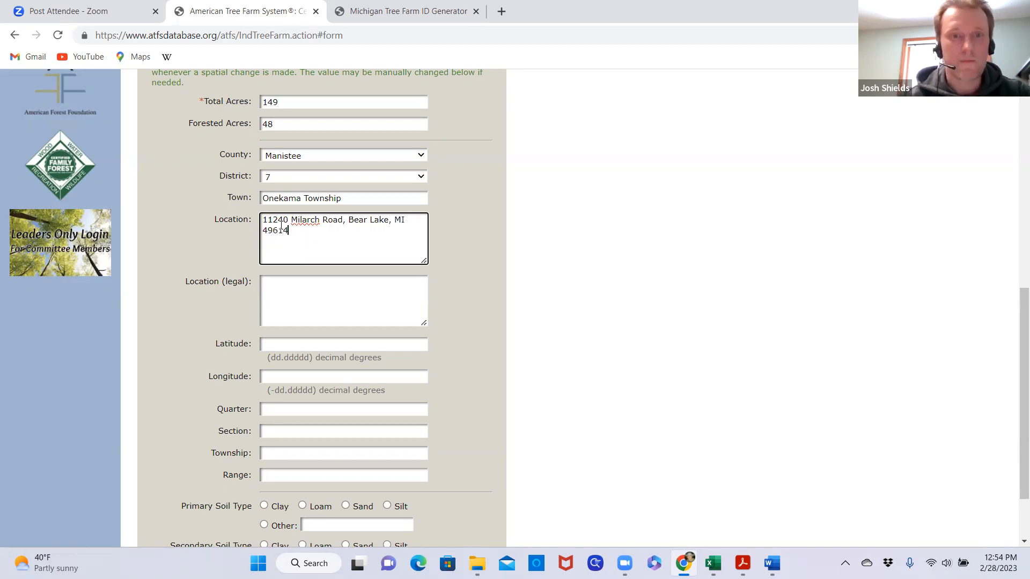
Split the Location address into two lines before the city and remove the comma after the street name
left_click(349, 219)
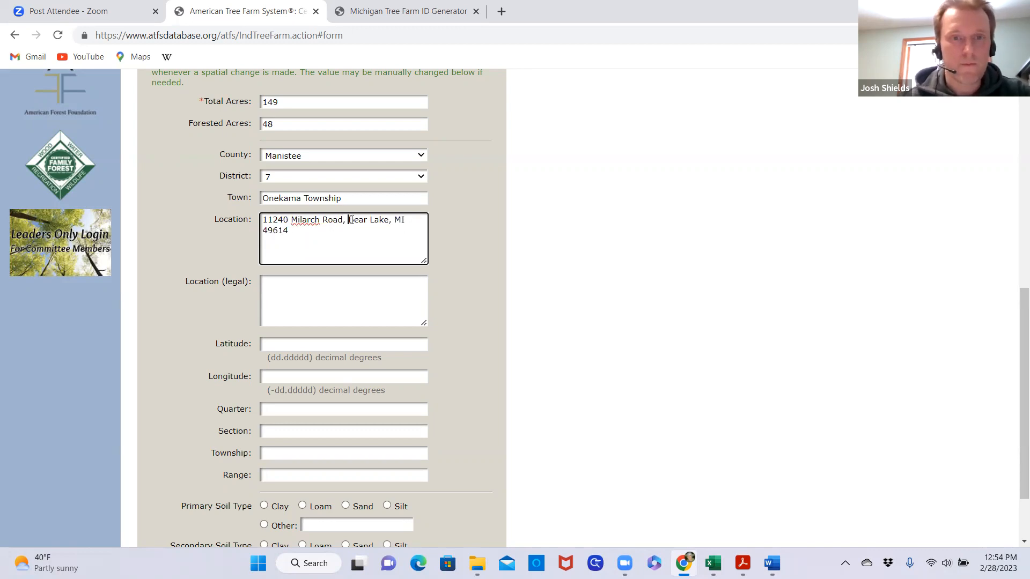
key("Return")
left_click(352, 219)
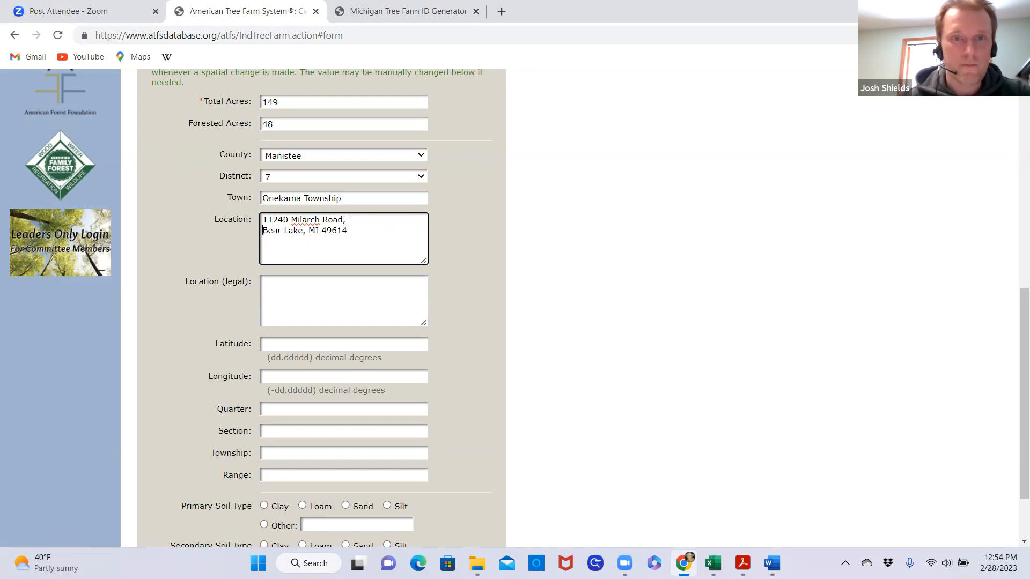
Begin the legal location description with "portion of the SE1/4 of Section 12,"
left_click(332, 298)
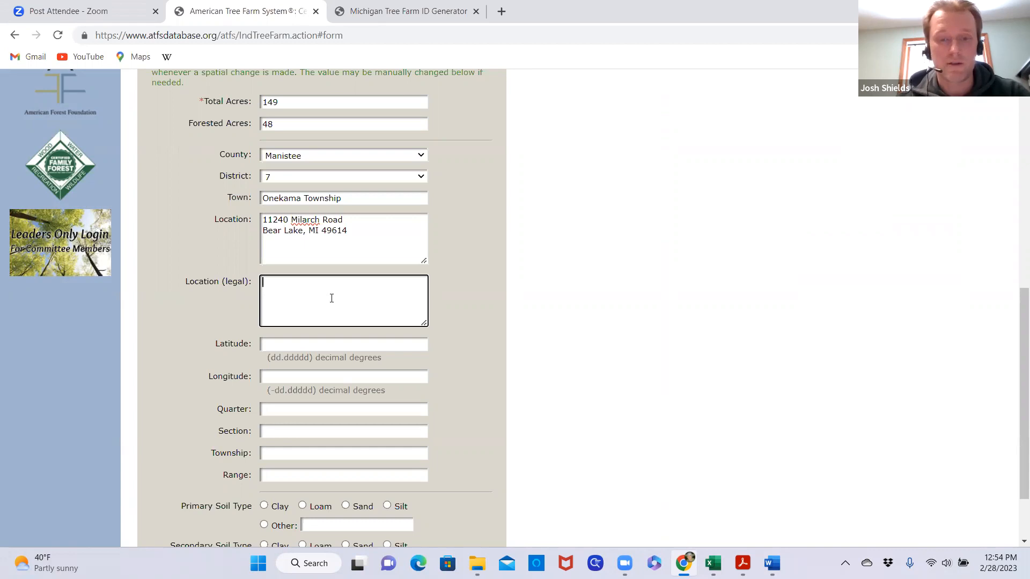
type("portio")
key("BackSpace")
key("BackSpace")
key("BackSpace")
type("tion")
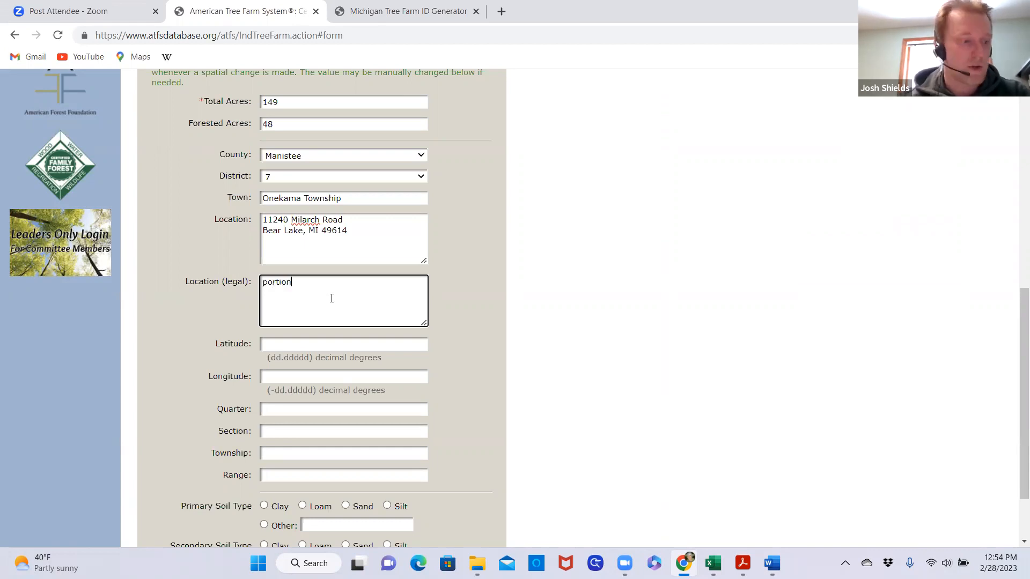
type(" of the ")
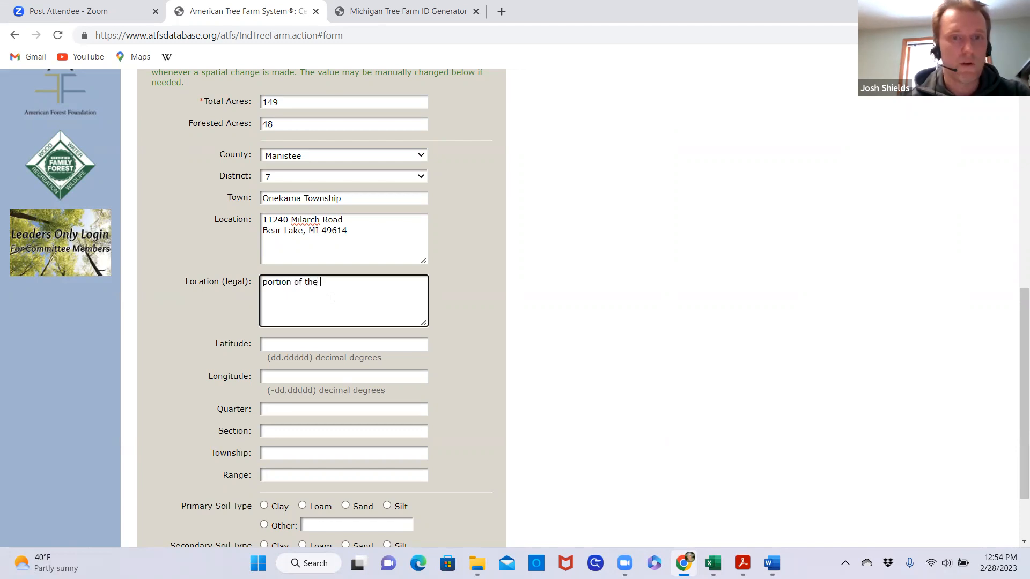
type("SE1/4")
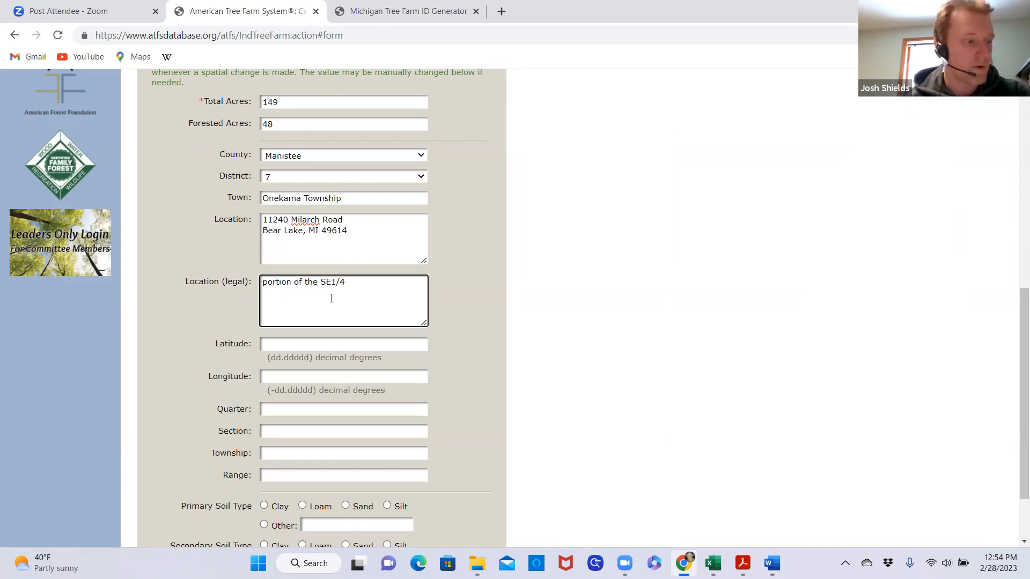
type(" of Sectio")
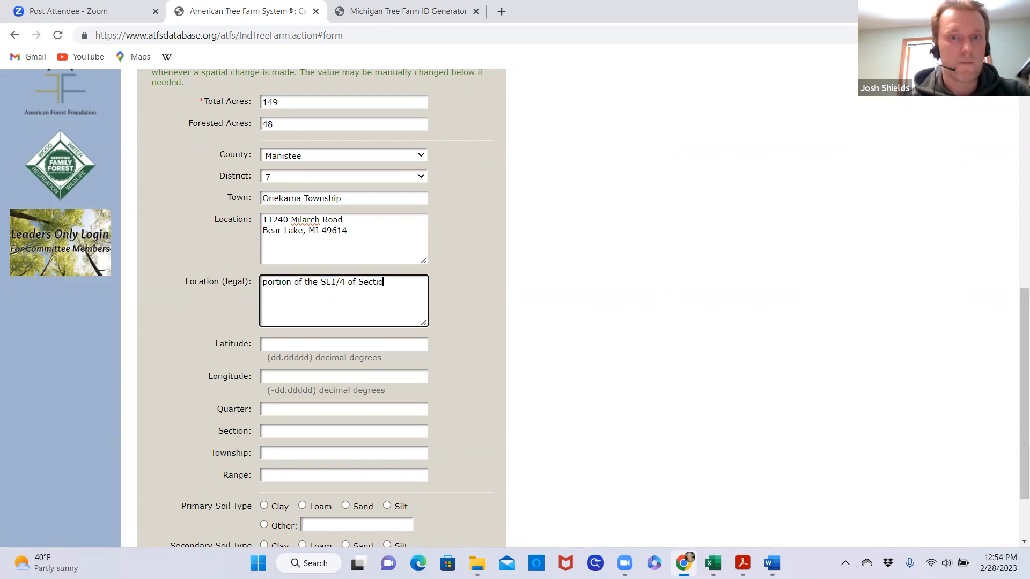
type("n 12, ")
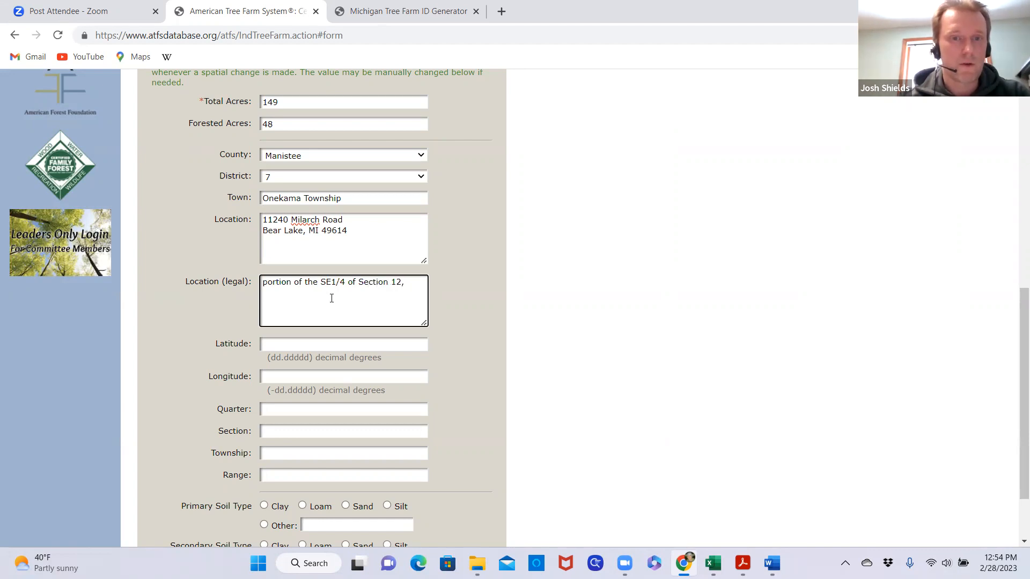
type("T23N R")
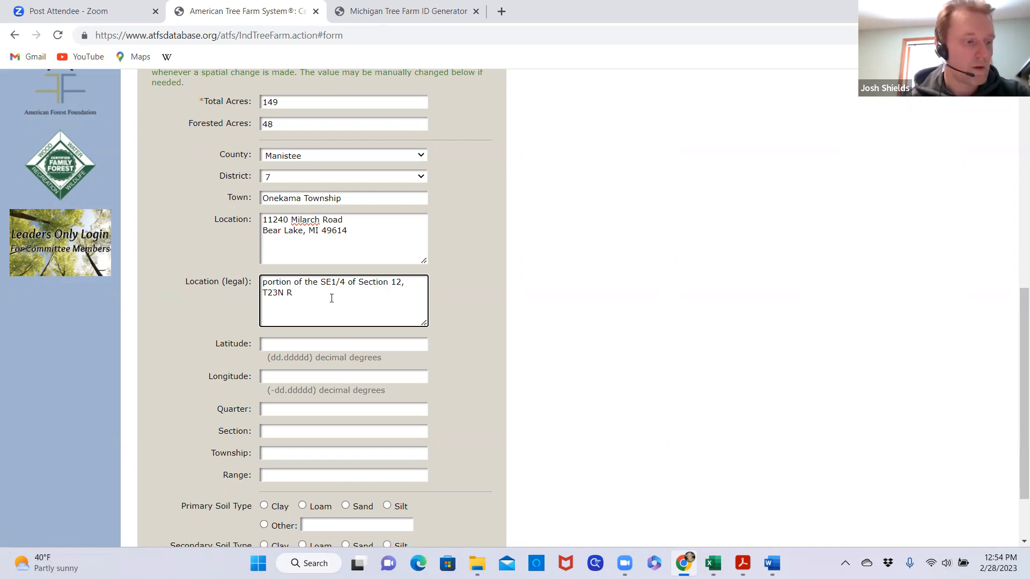
type("16W (Onekama")
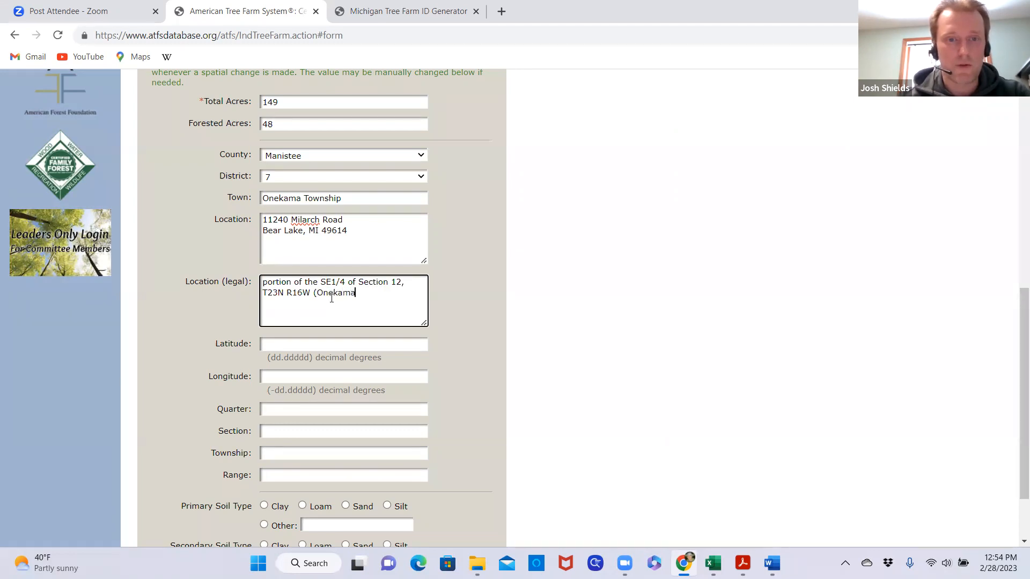
type(" Township)")
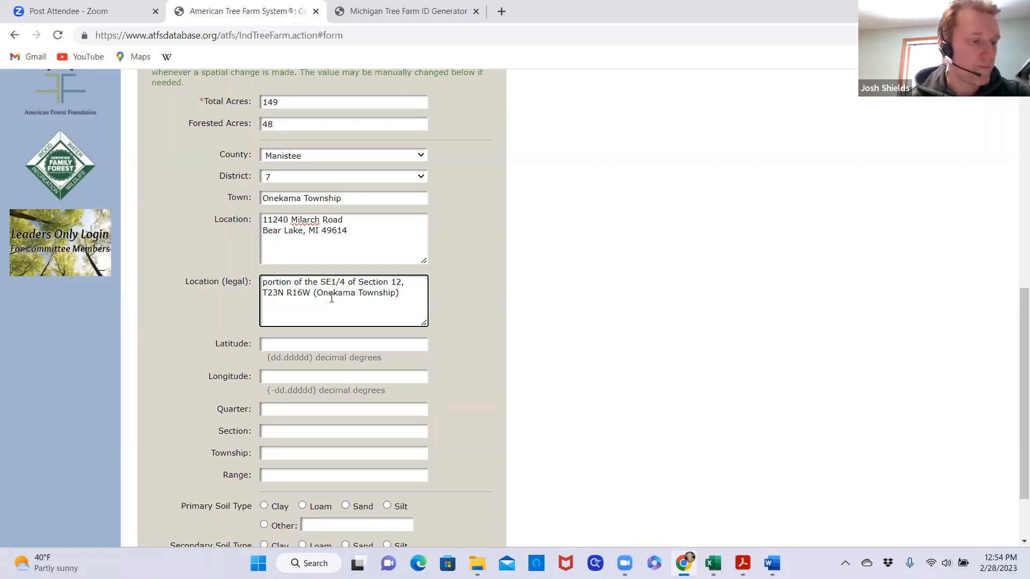
Add "Manistee County, MI" on a new line of the legal location and put a comma after the township parenthesis
key("Return")
type("Manistee ")
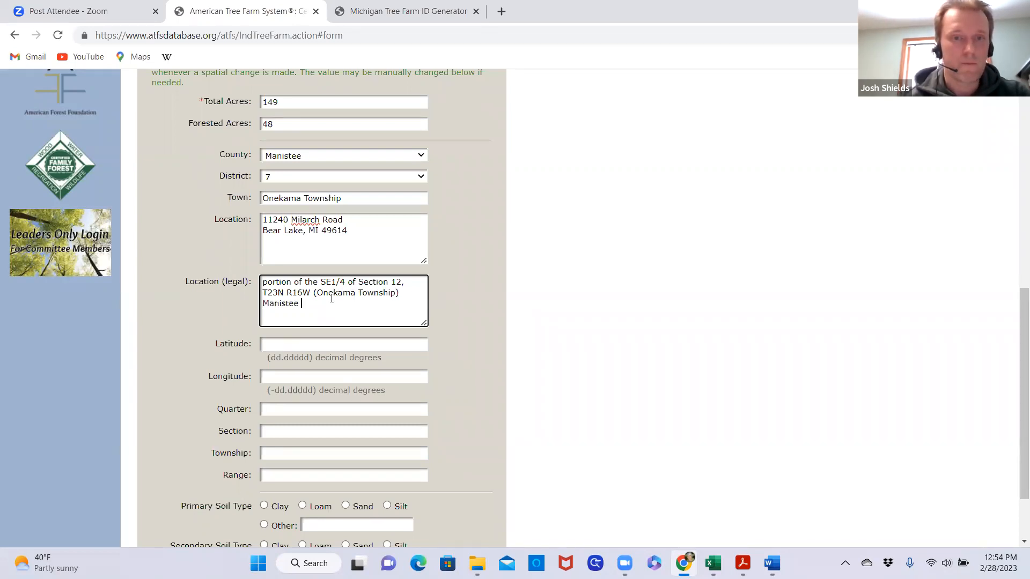
type("County, MI")
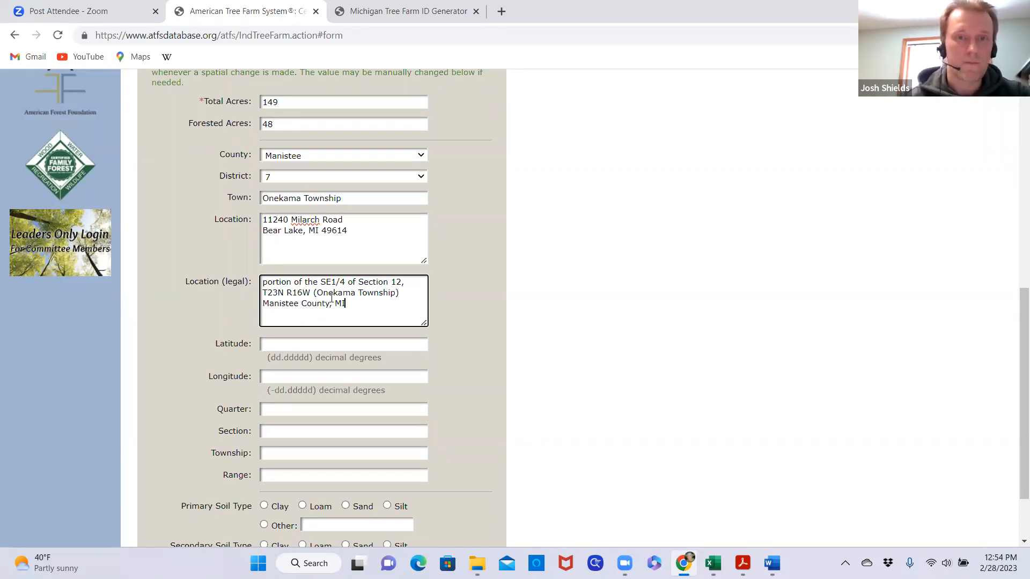
left_click(415, 293)
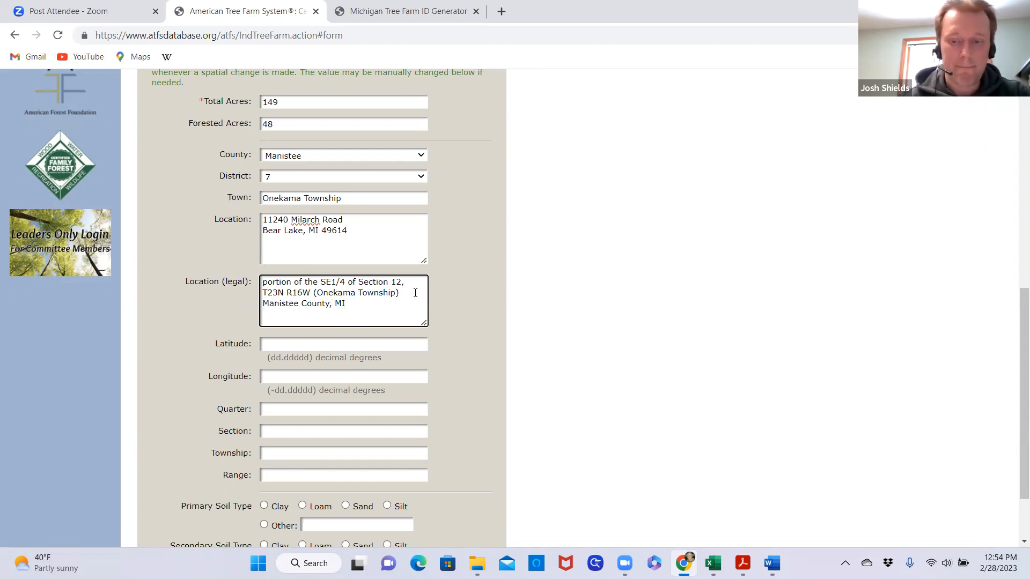
type(",")
left_click(559, 339)
Set the location's Section to 12, Township to 23N and Range to 16W
scroll(553, 339, "down", 3)
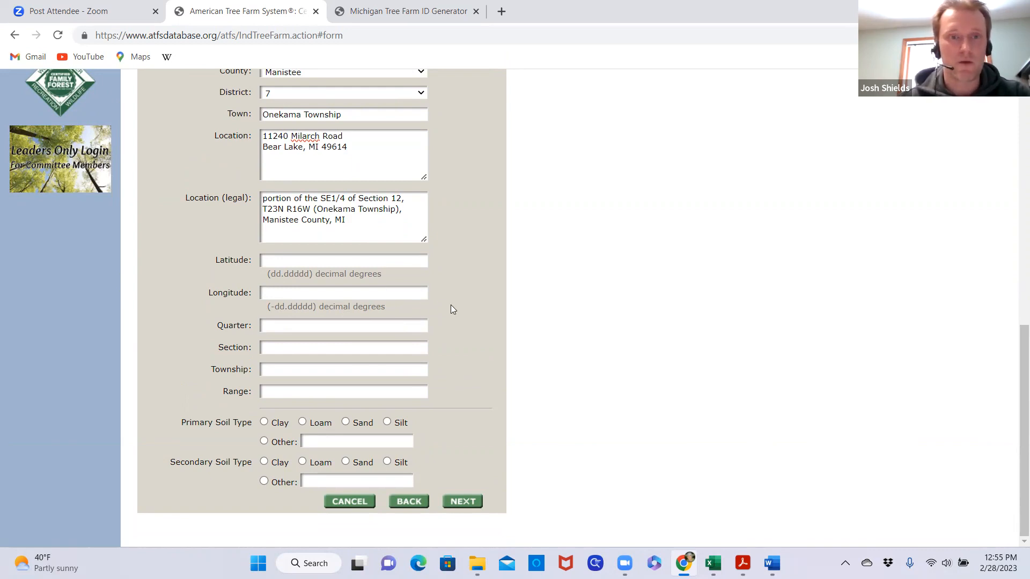
left_click(303, 346)
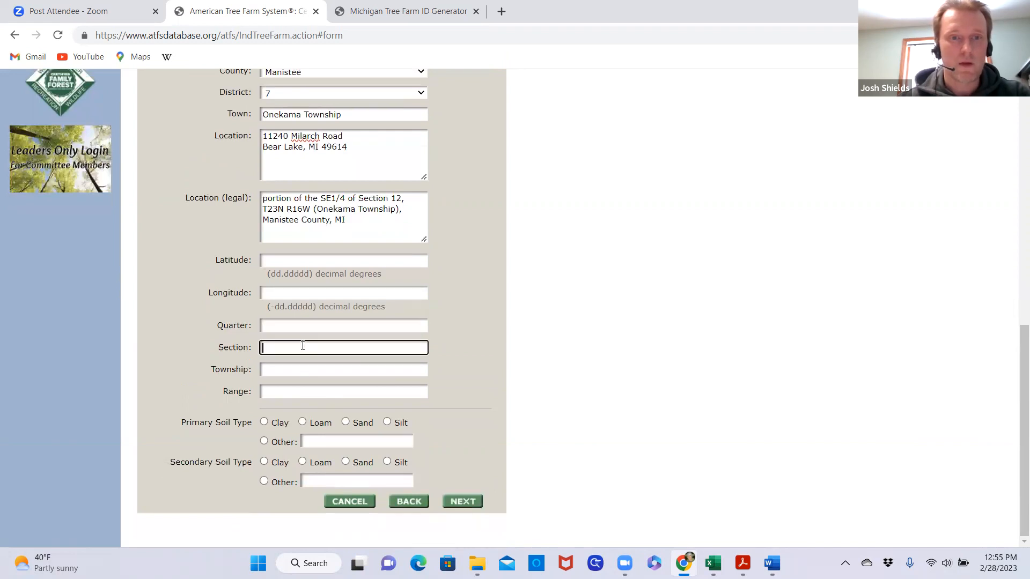
type("12")
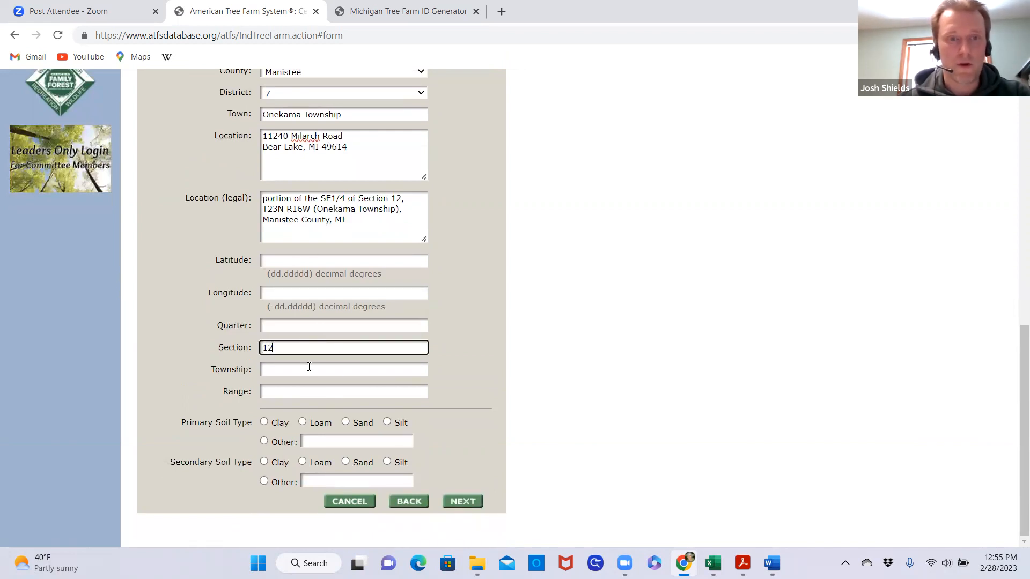
left_click(301, 366)
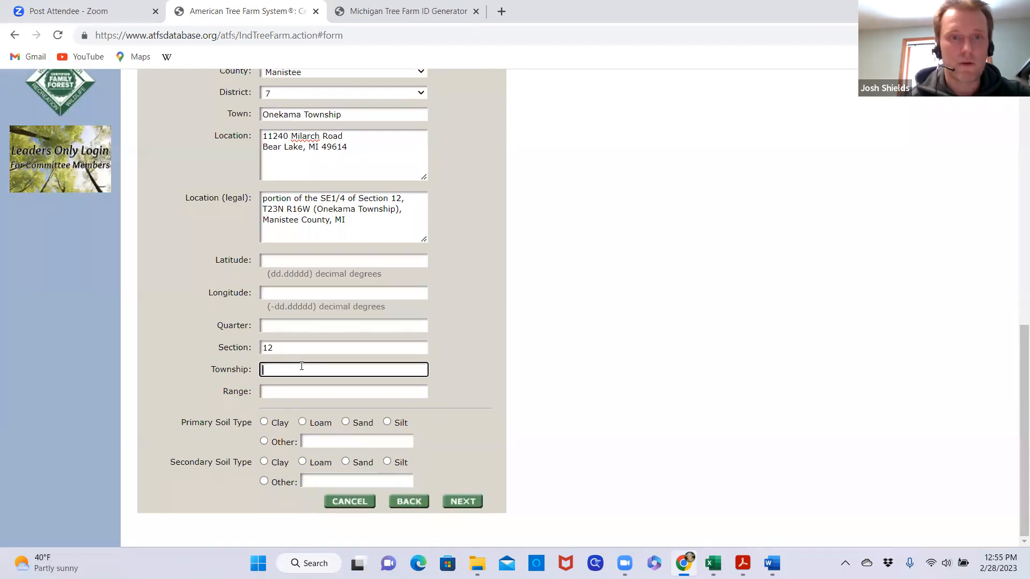
type("23N")
key("Tab")
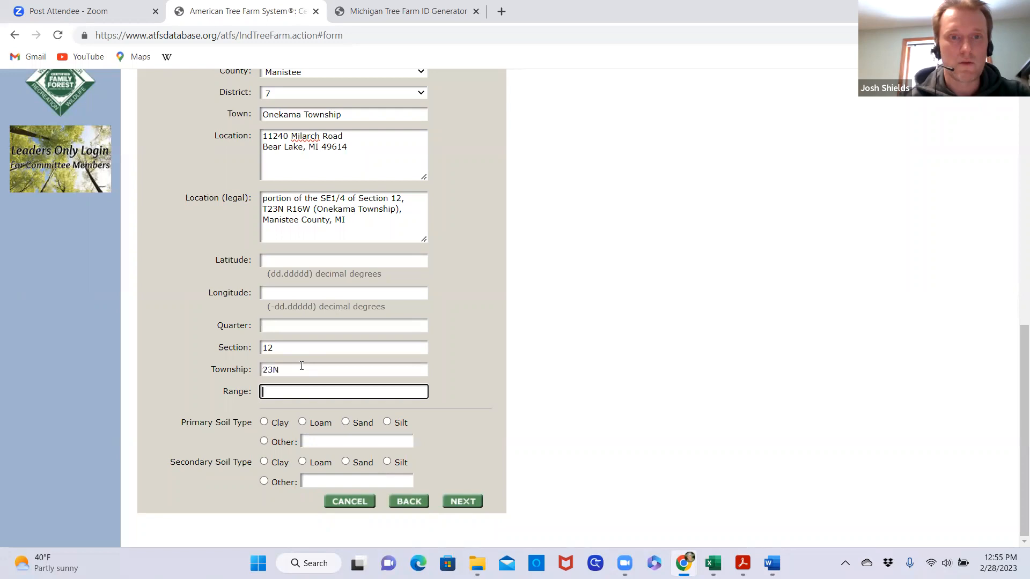
type("16W")
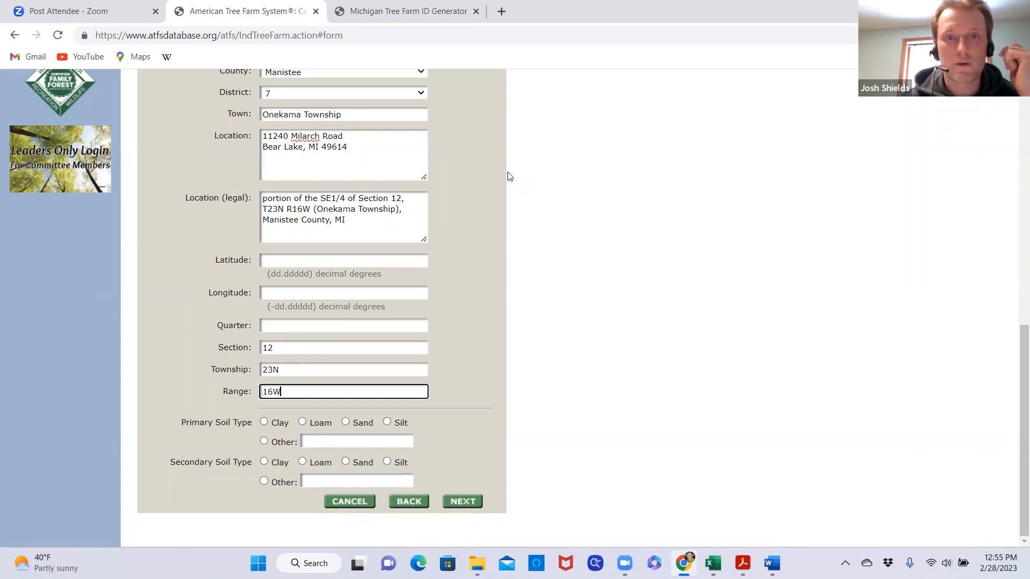
Set both the Primary and Secondary Soil Type to Sand
key("alt+Tab")
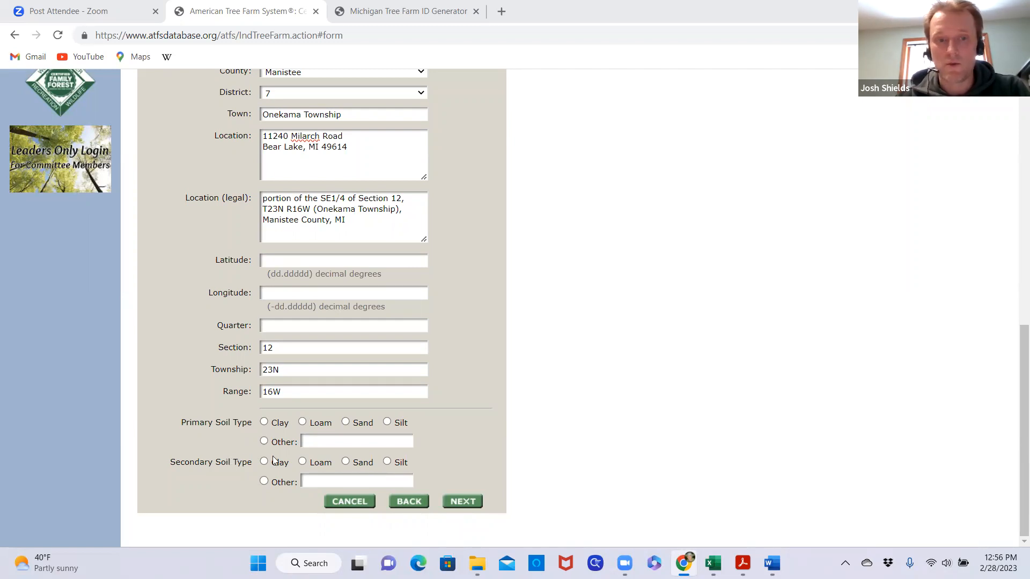
left_click(346, 423)
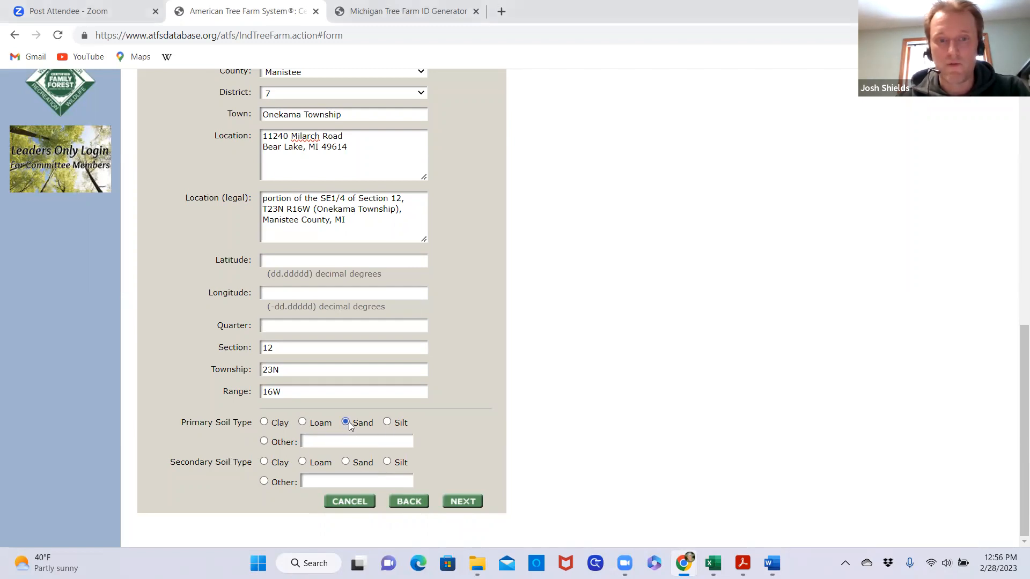
left_click(345, 463)
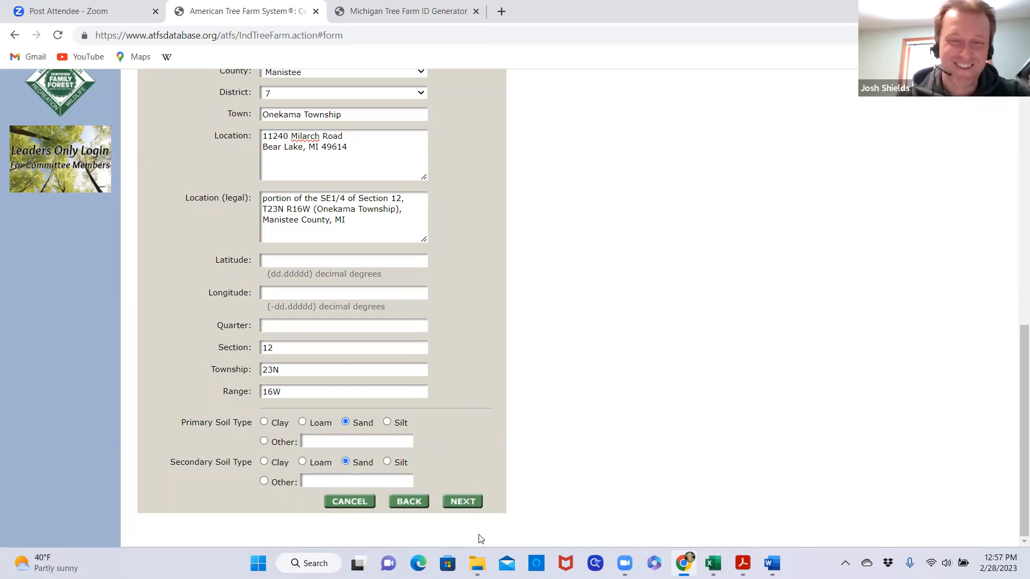
Submit the location and soil details, review the tree farm summary and confirm the BrixStone Farms record
left_click(463, 503)
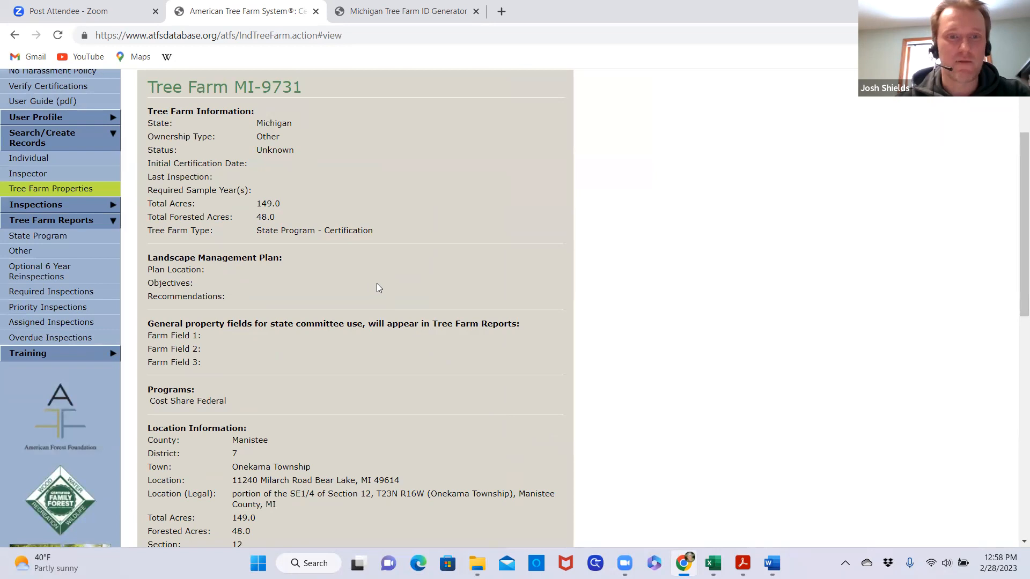
scroll(378, 287, "down", 6)
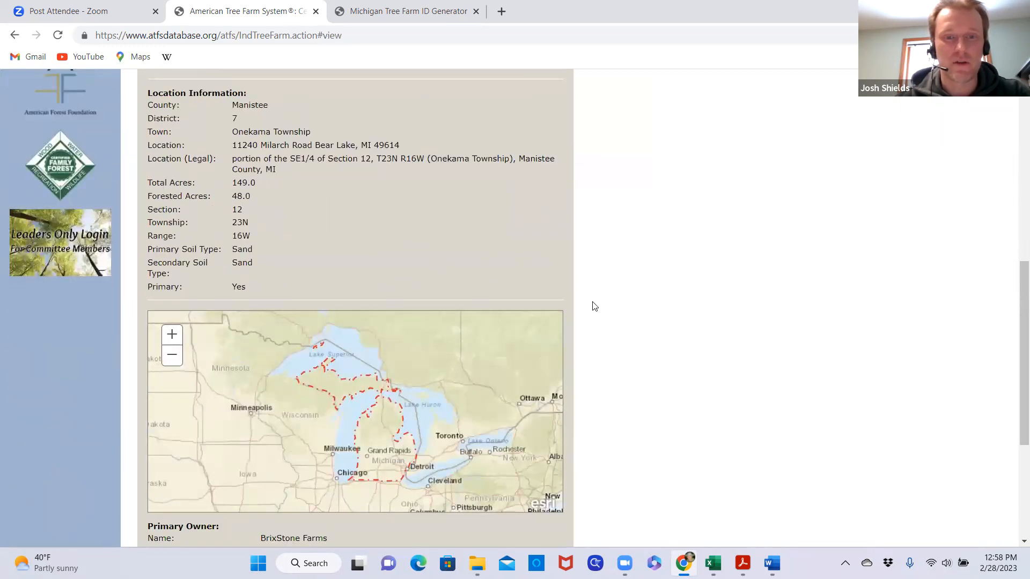
scroll(595, 307, "down", 4)
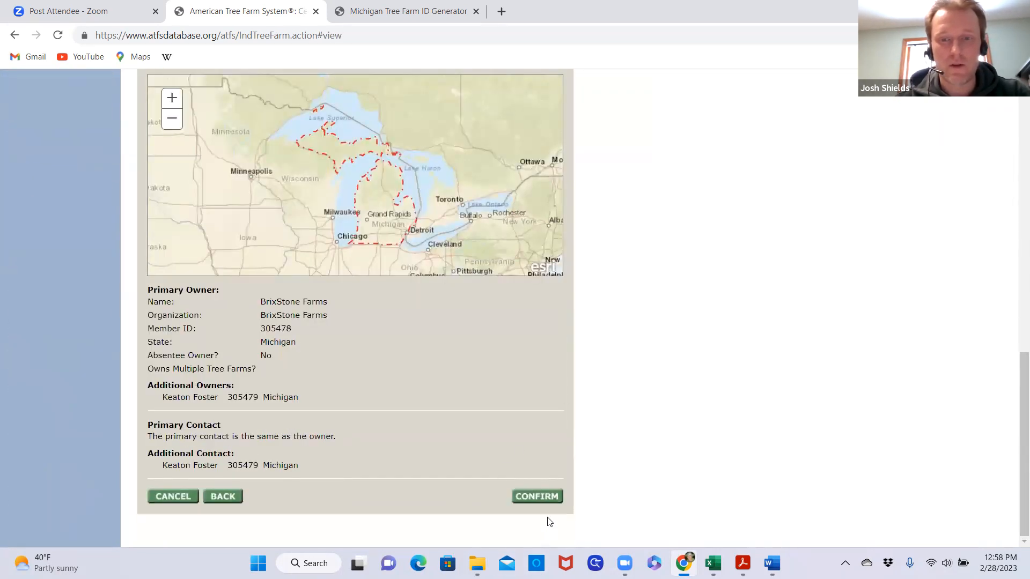
left_click(533, 498)
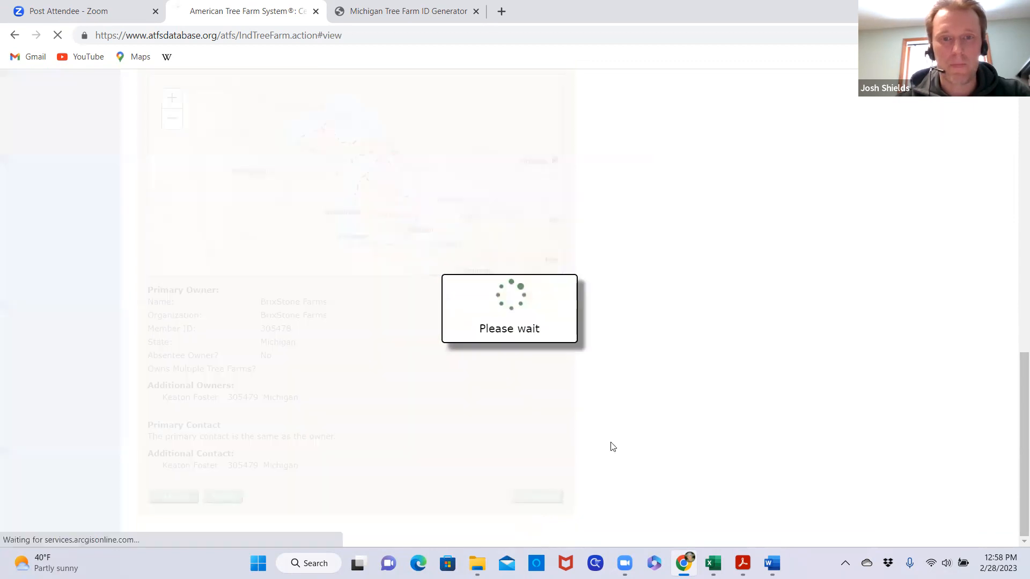
Search the Michigan tree farms for Tree Farm Number 9731
scroll(477, 394, "down", 4)
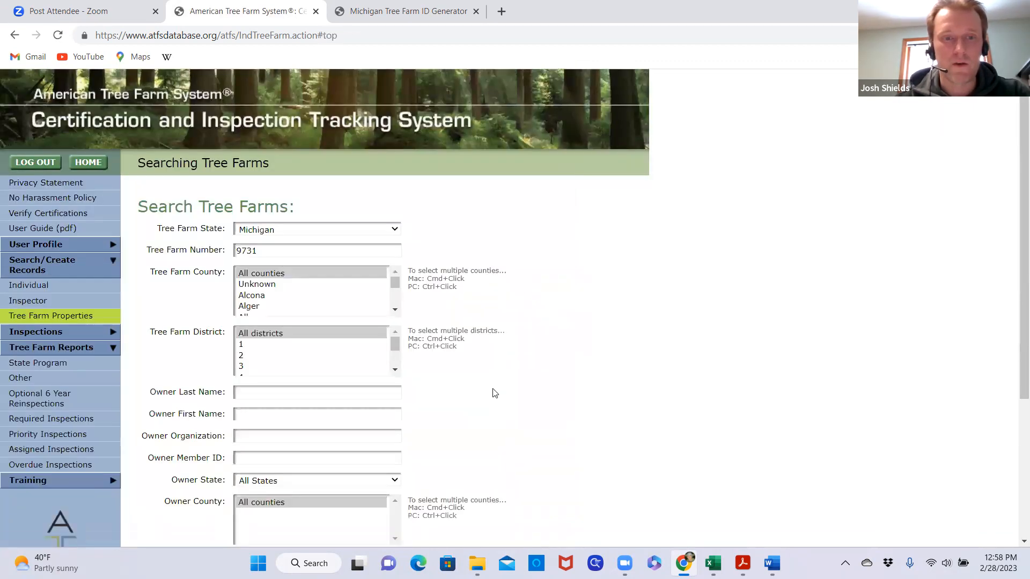
scroll(450, 326, "up", 4)
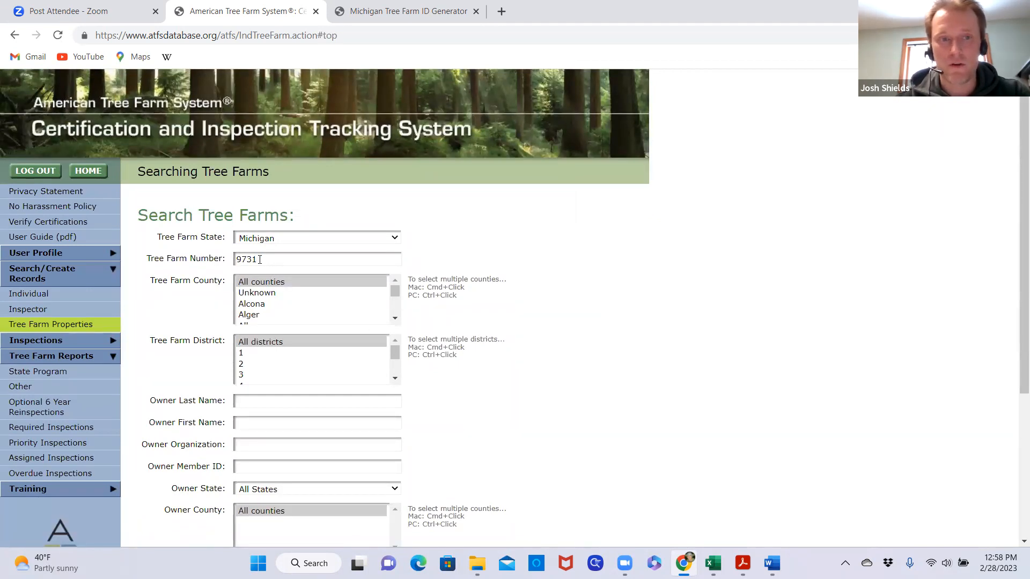
scroll(459, 341, "down", 1)
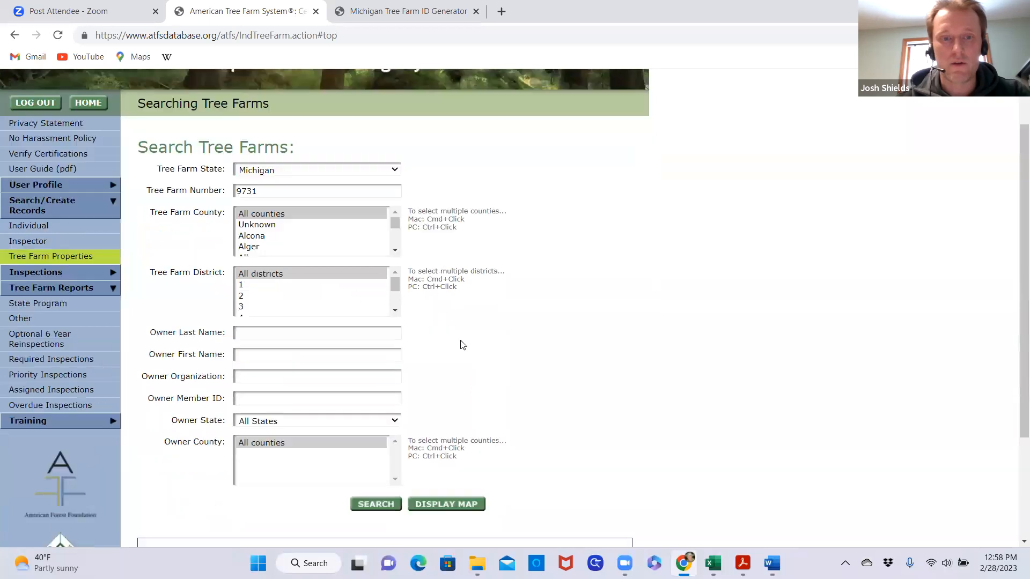
scroll(463, 345, "down", 3)
left_click(367, 355)
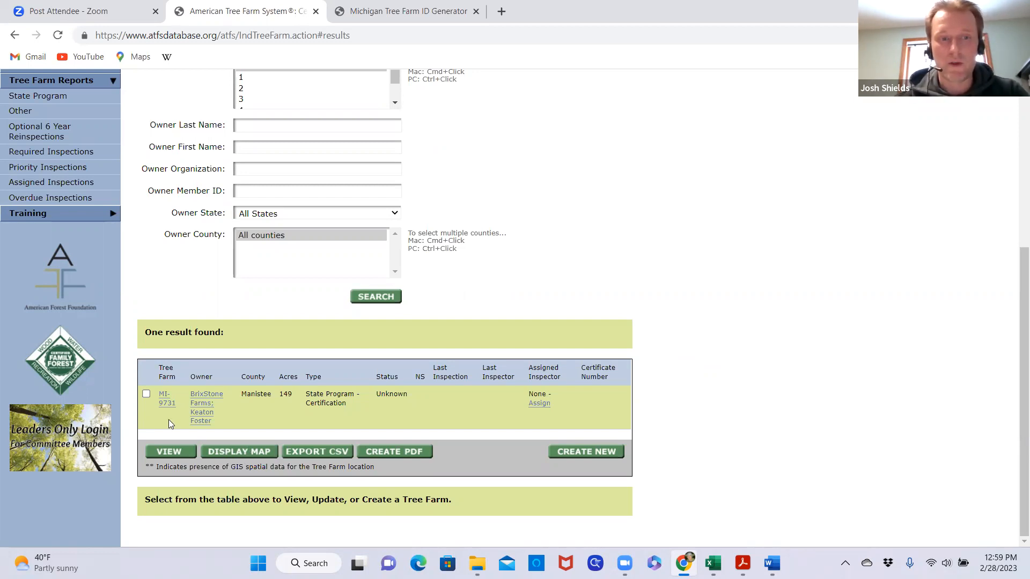
Select the BrixStone Farms result, open its inspector assignment and choose the responsible inspector's name
left_click(146, 395)
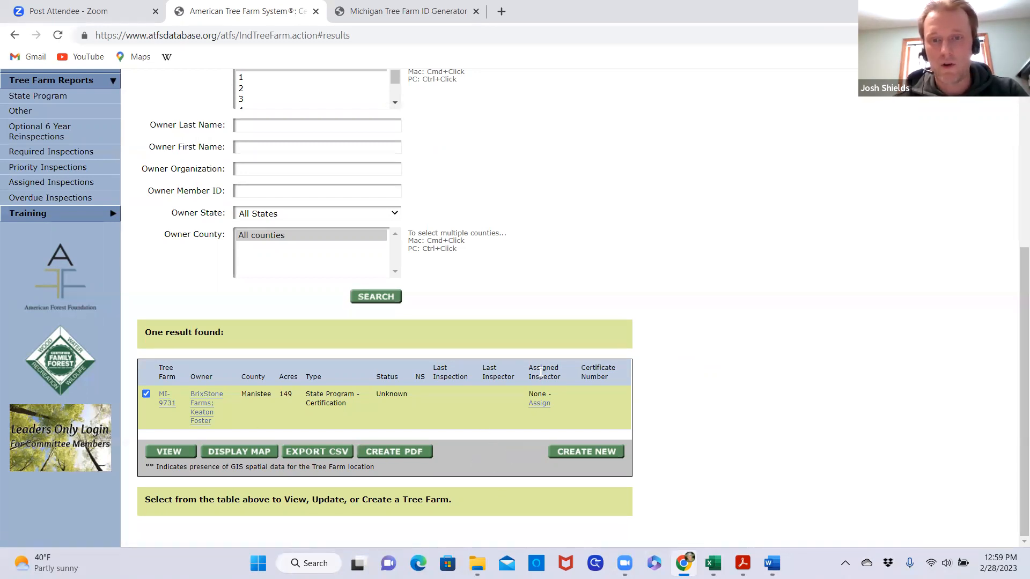
left_click(539, 403)
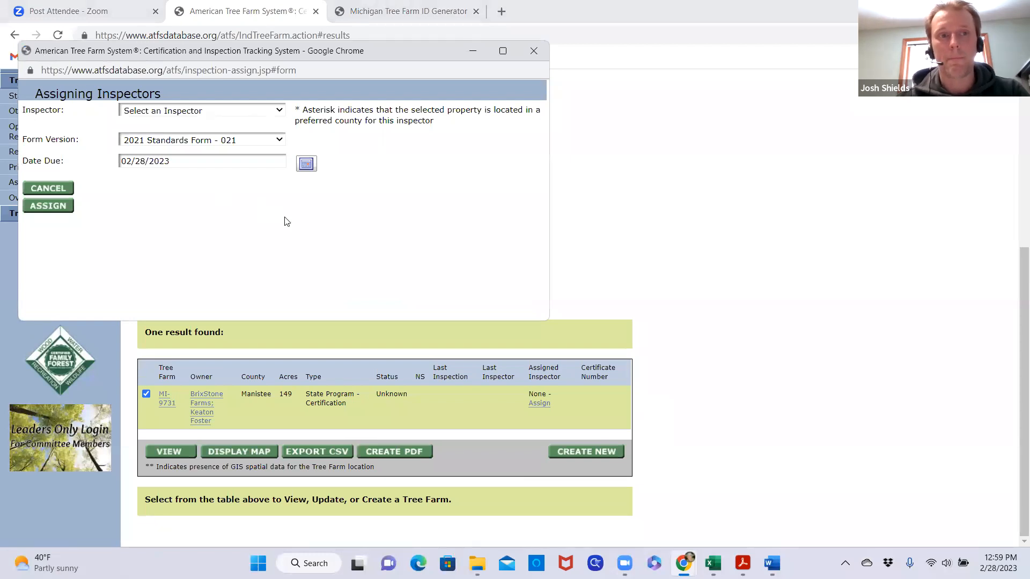
left_click(274, 111)
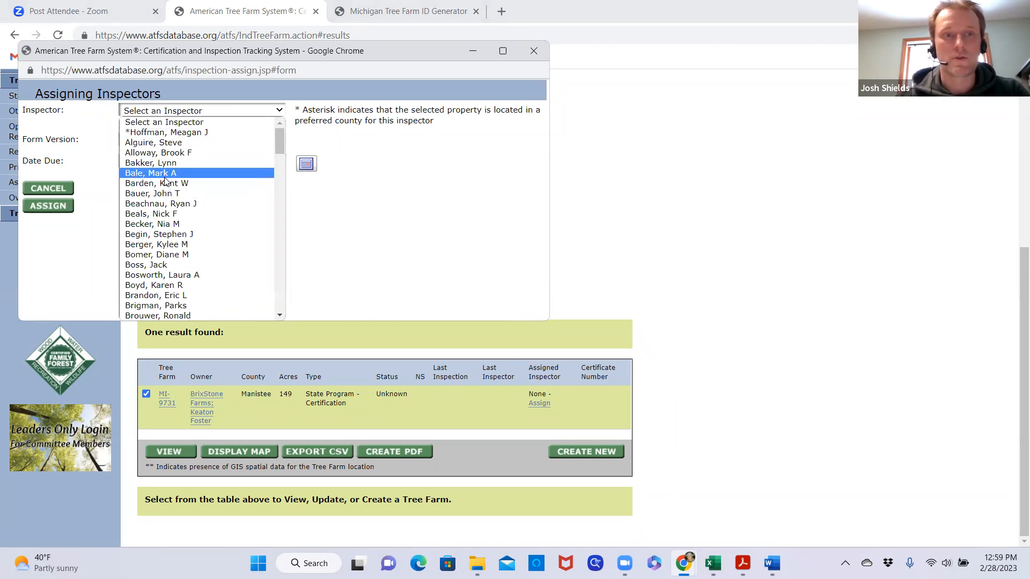
scroll(165, 181, "down", 3)
scroll(165, 181, "down", 18)
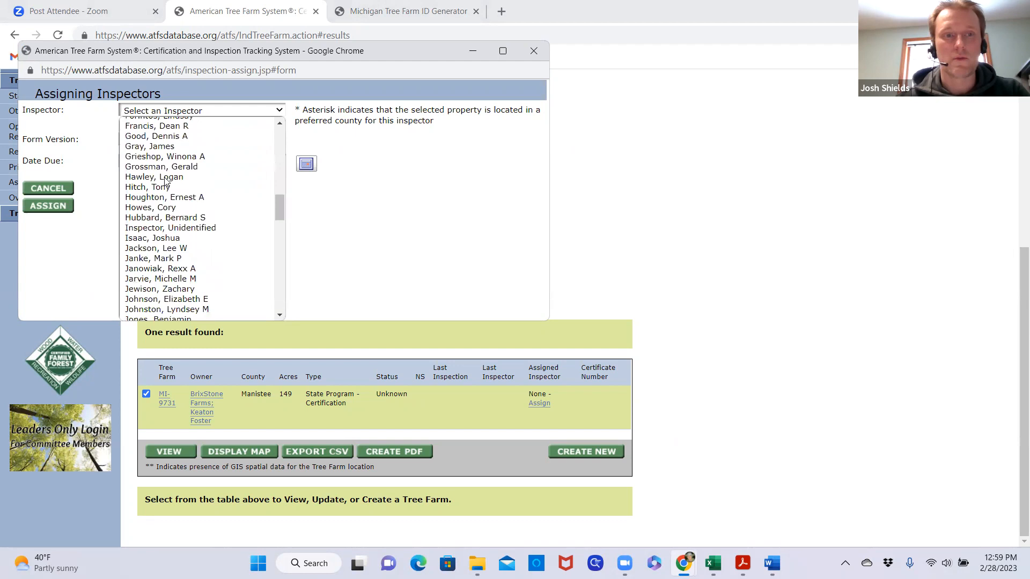
scroll(165, 181, "down", 9)
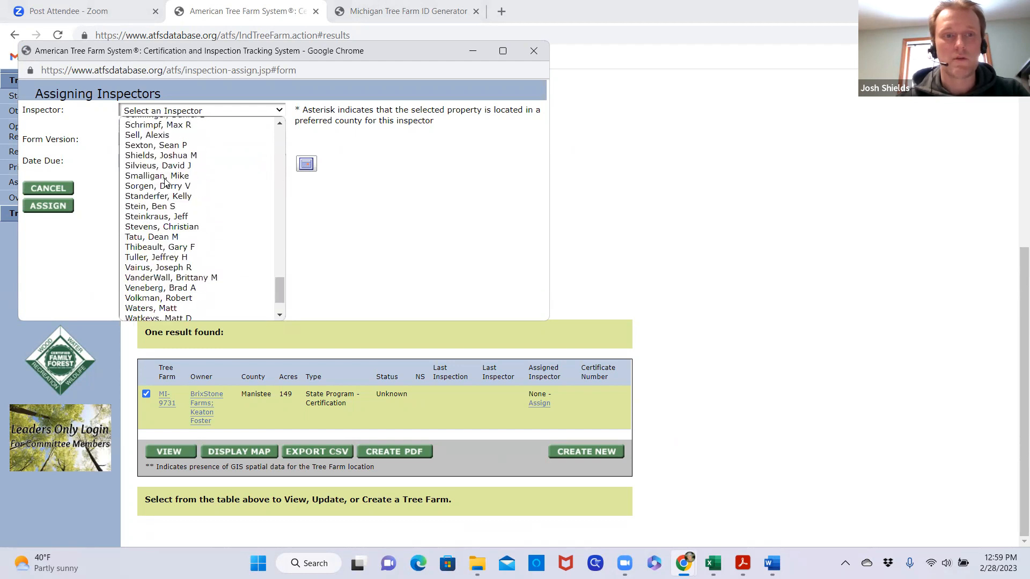
scroll(173, 207, "up", 4)
scroll(173, 210, "down", 3)
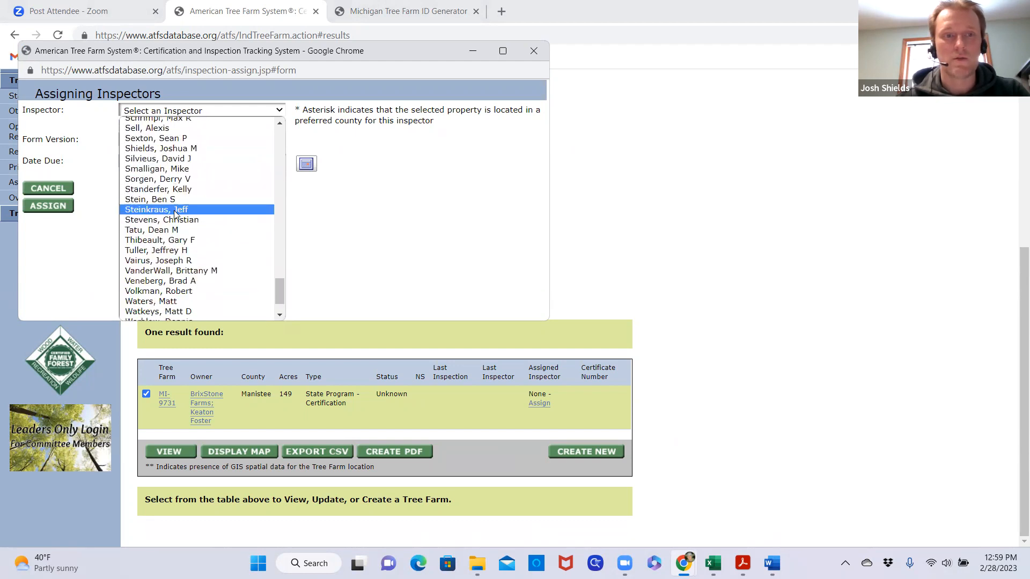
left_click(173, 149)
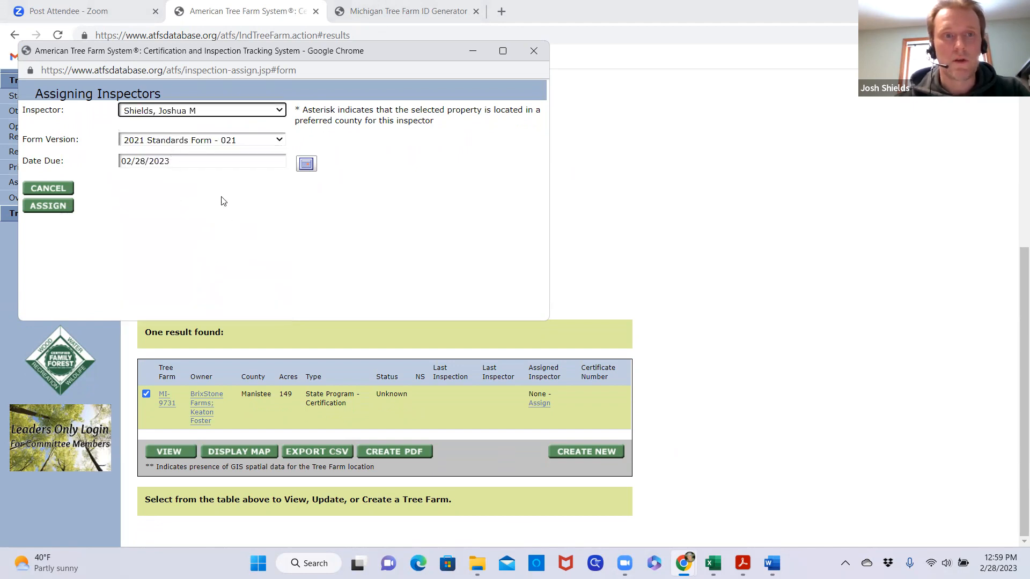
Check the Form Version choices for the inspection assignment, keeping 2021 Standards Form - 021 selected
left_click(280, 140)
left_click(280, 140)
left_click(280, 140)
left_click(279, 140)
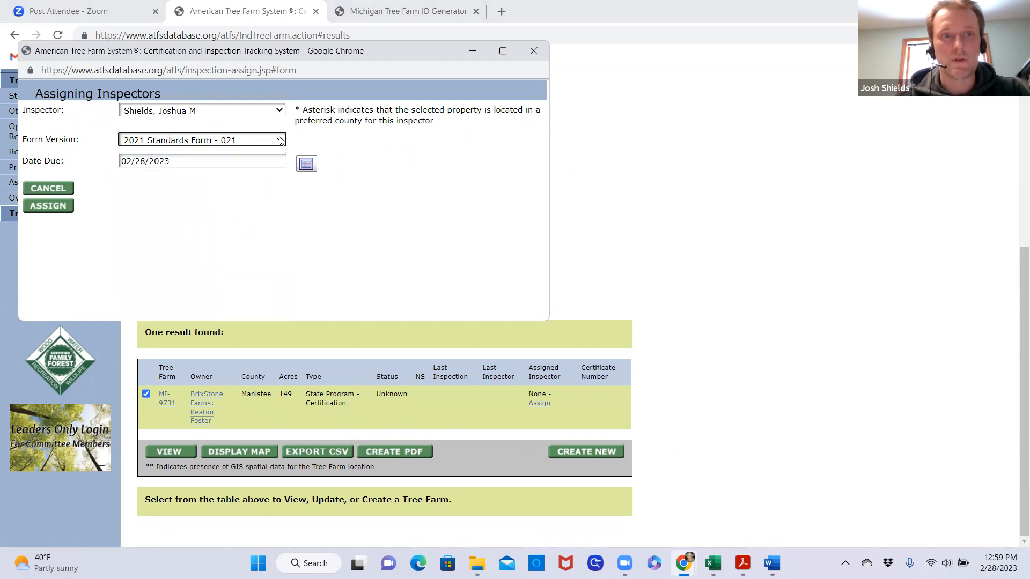
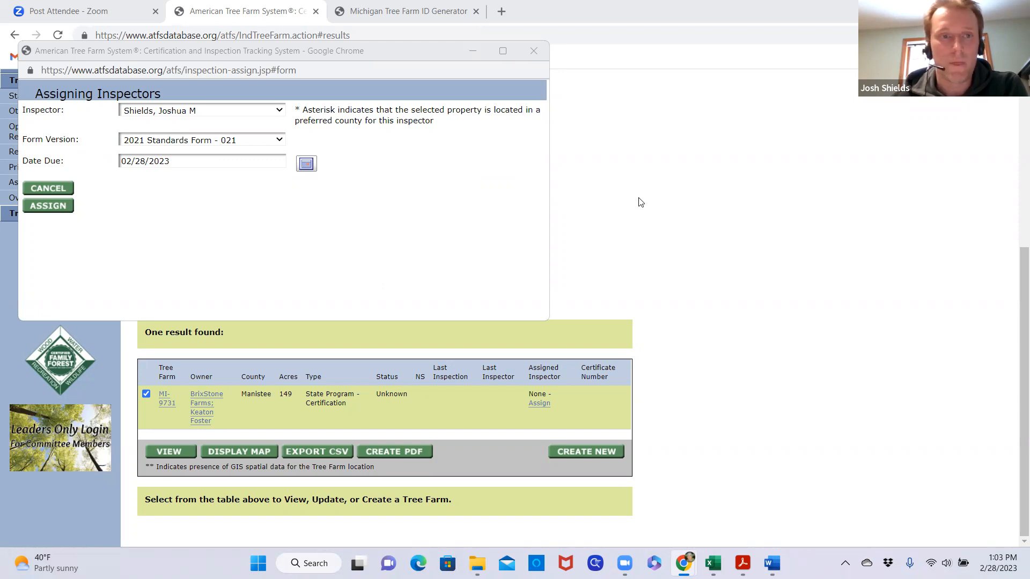
Set the inspection assignment's due date to 3/31/2023
left_click(307, 164)
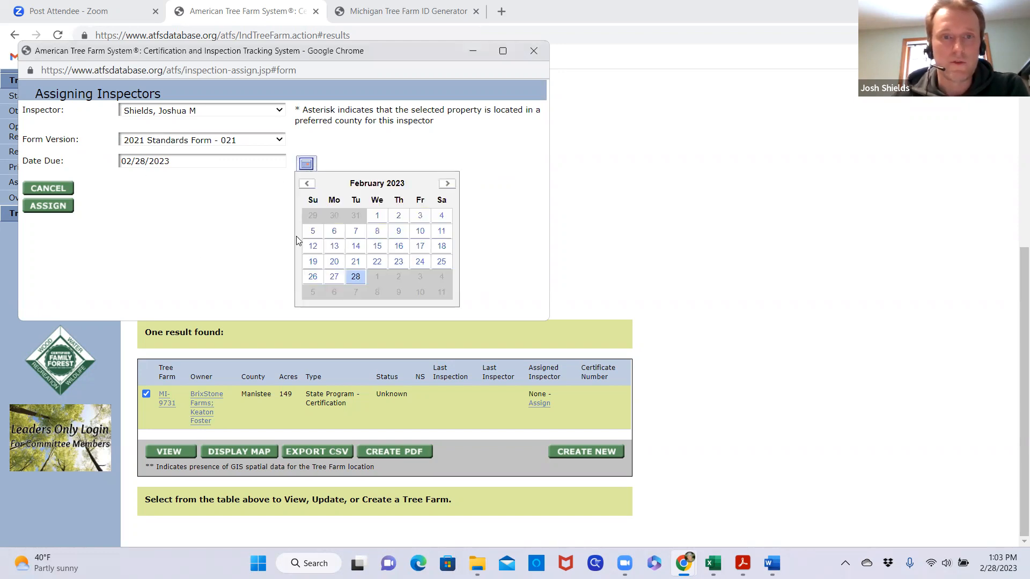
left_click(447, 183)
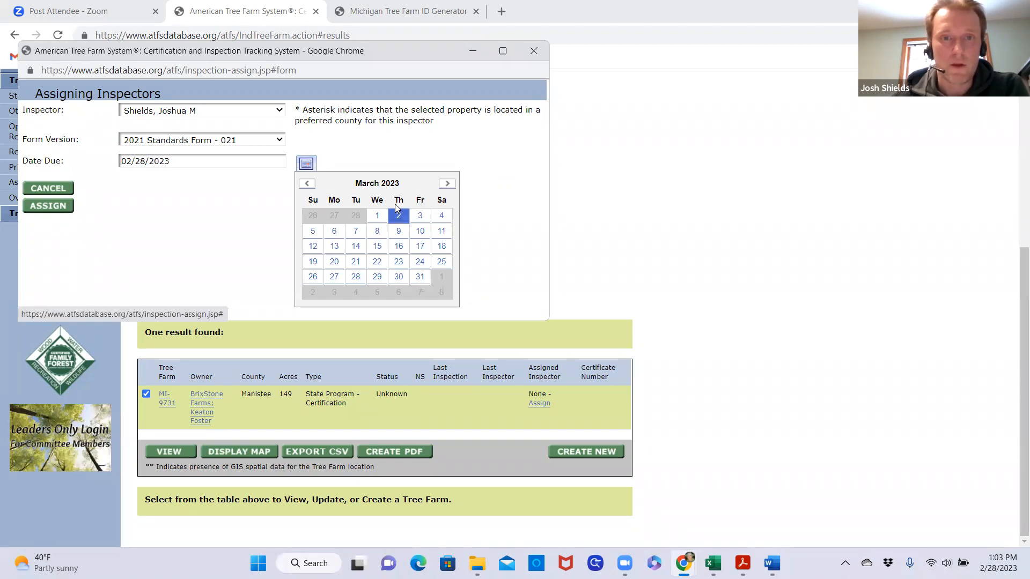
left_click(419, 278)
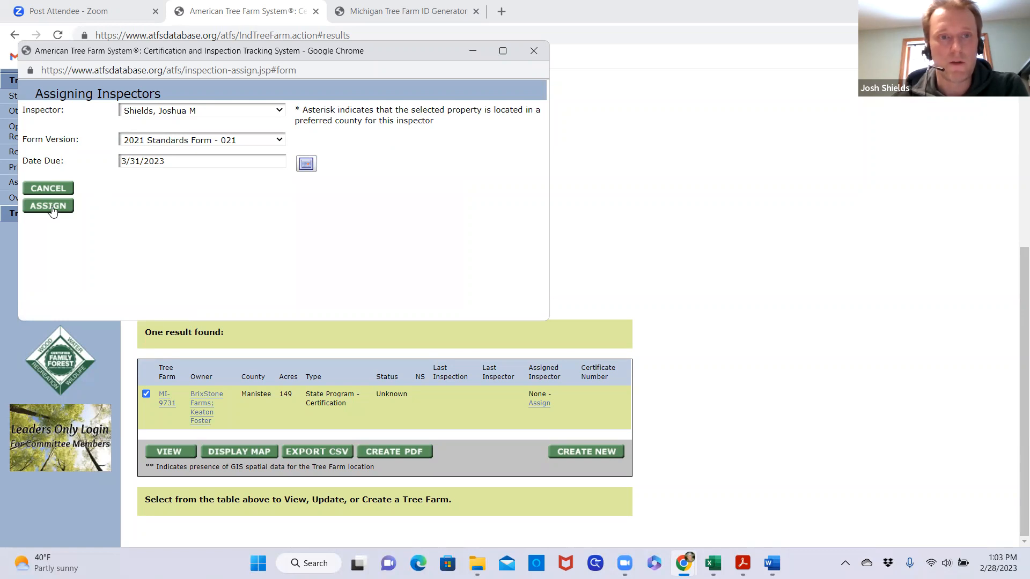
Assign the inspector to BrixStone Farms and confirm the assignment, then rerun the tree farm search to refresh its result
left_click(49, 207)
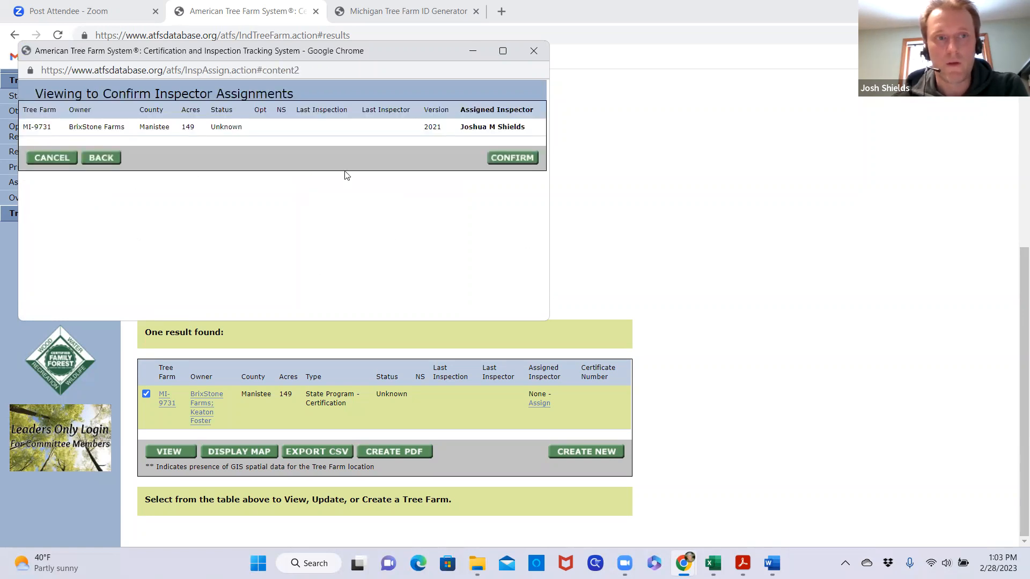
left_click(511, 158)
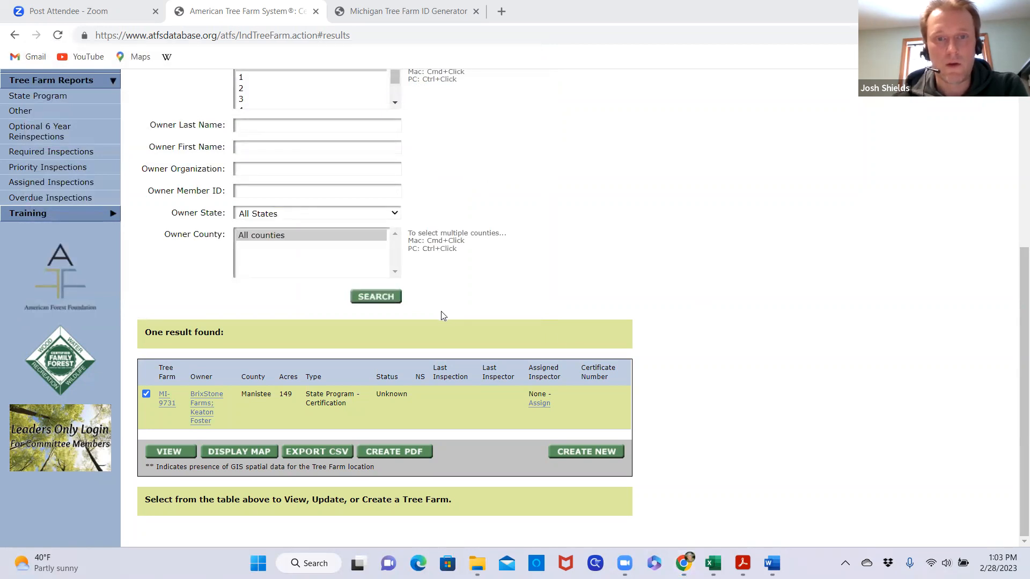
left_click(382, 300)
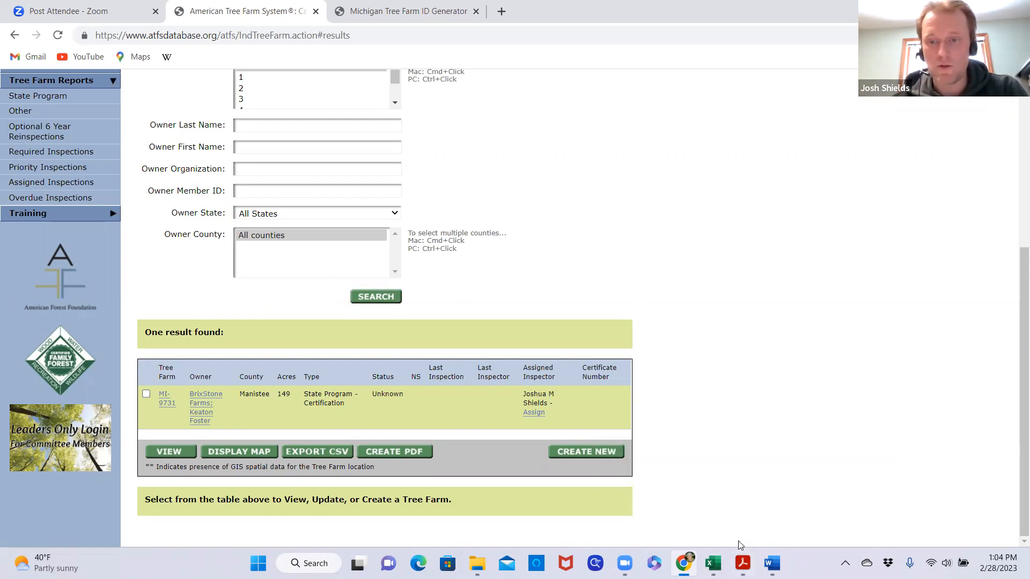
left_click(664, 455)
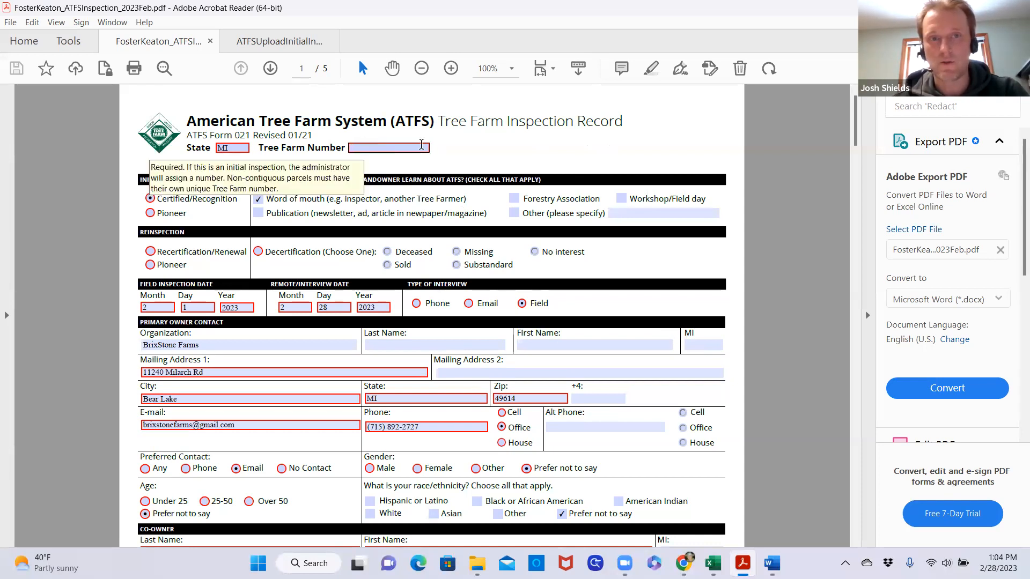
left_click(364, 151)
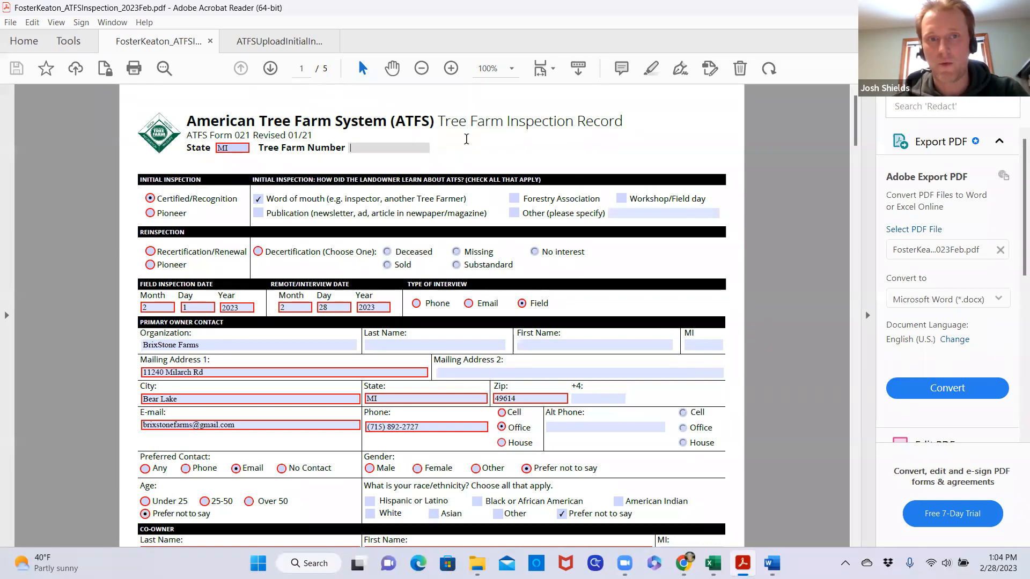
type("9731")
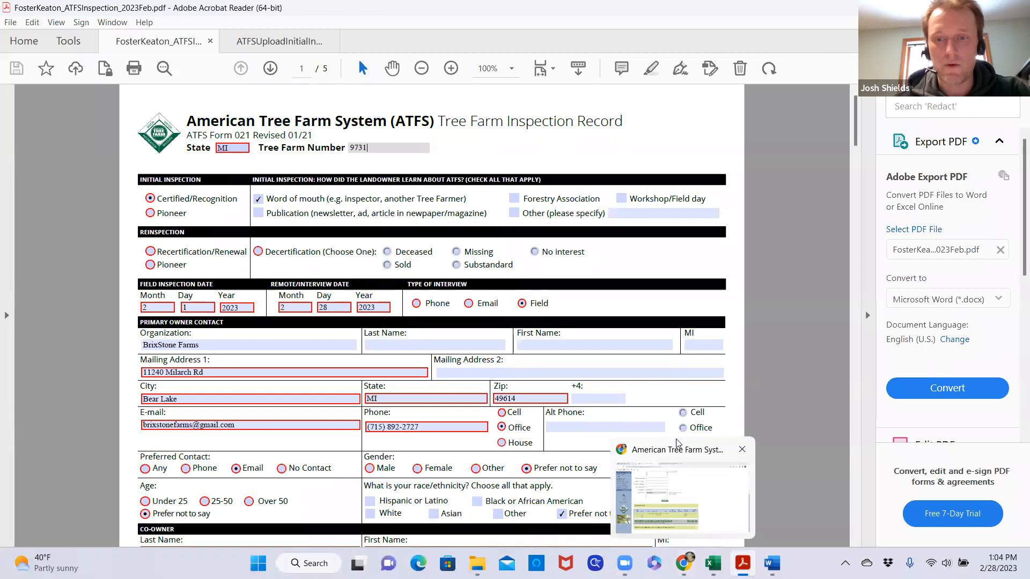
Review the inspection record PDF's owner, tree farm and soil details, management objectives and approval signatures
left_click(683, 563)
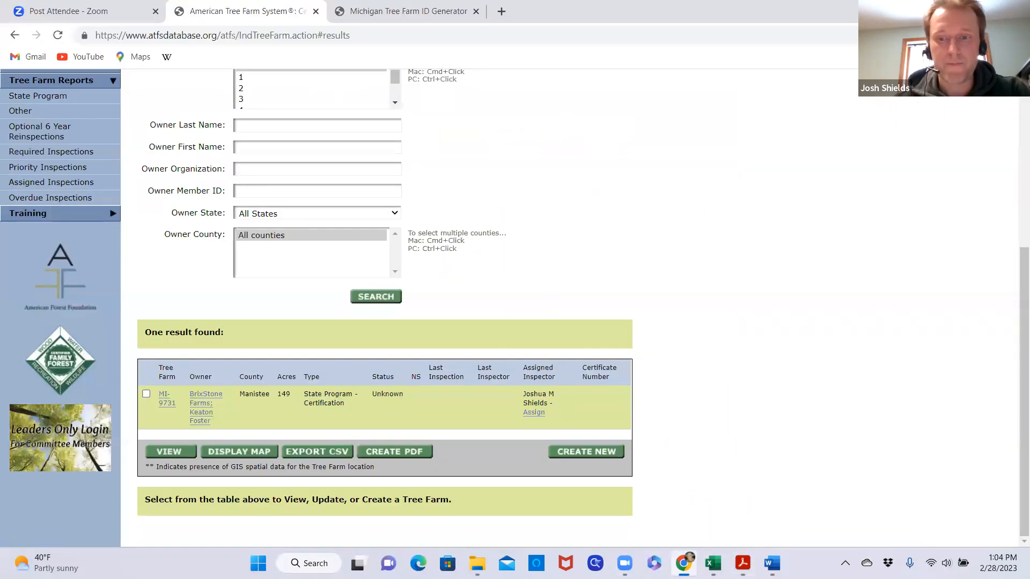
mouse_move(742, 563)
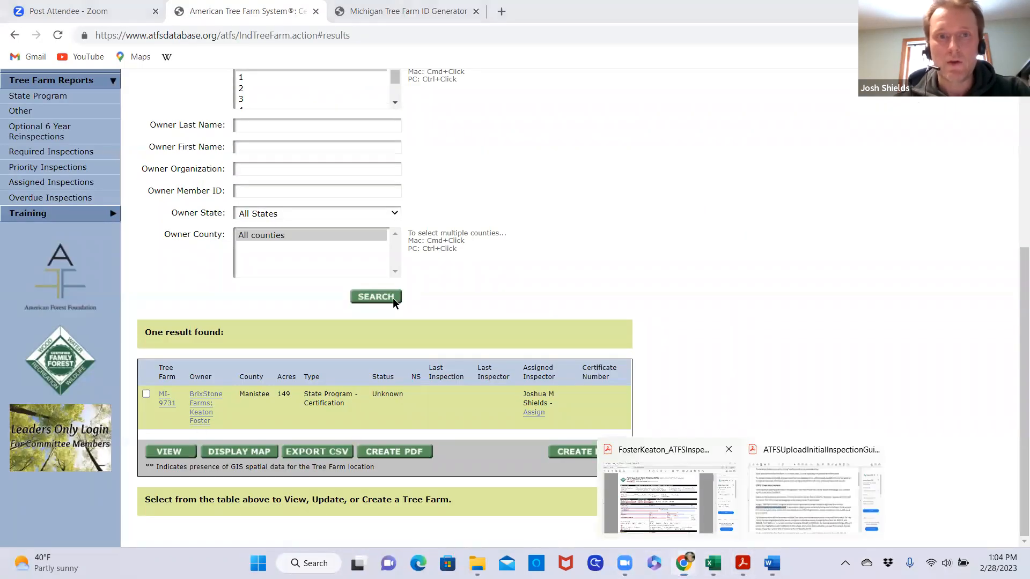
left_click(670, 453)
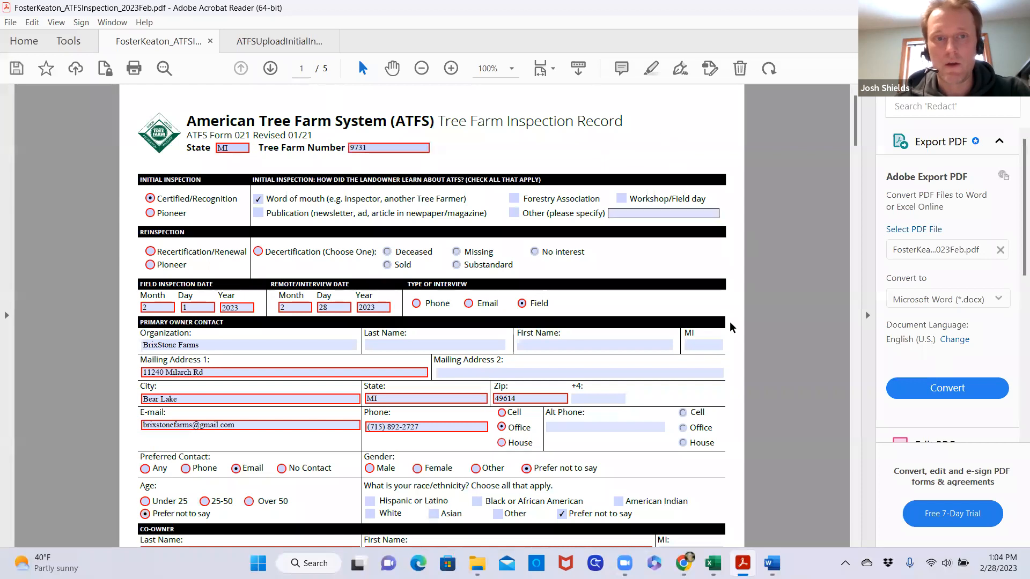
scroll(468, 378, "down", 10)
scroll(468, 378, "down", 6)
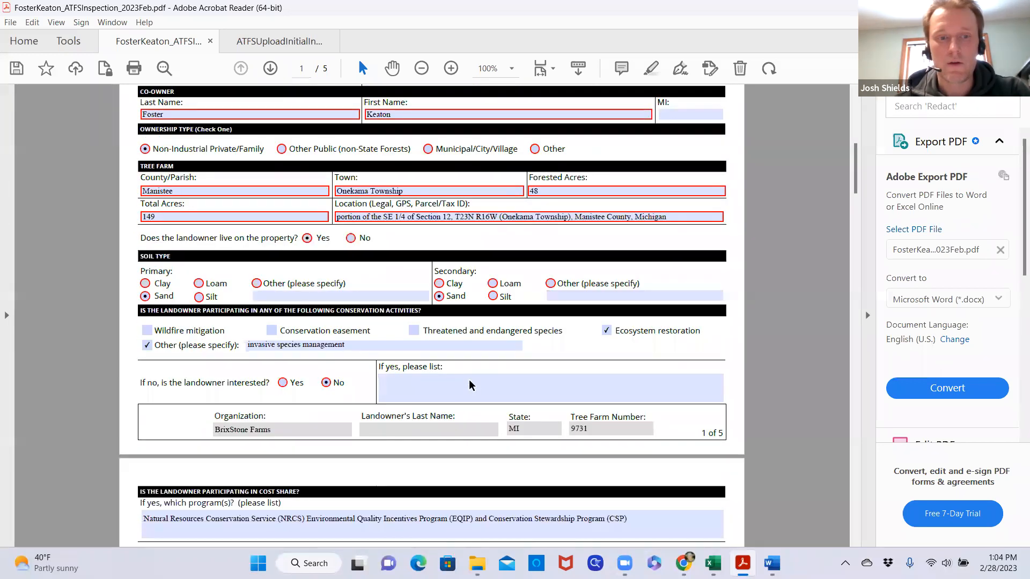
scroll(470, 381, "up", 1)
scroll(471, 382, "down", 17)
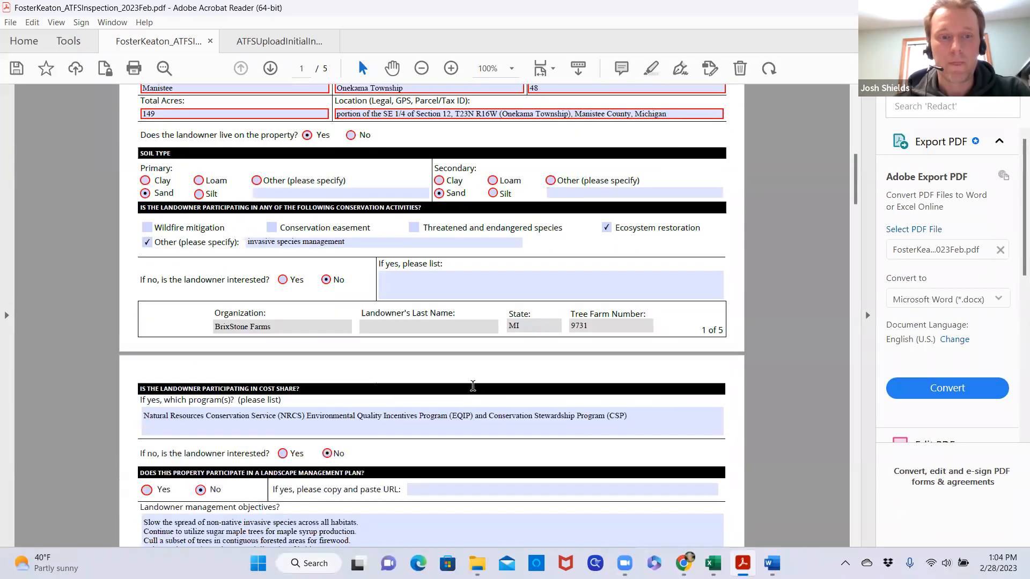
scroll(473, 384, "down", 3)
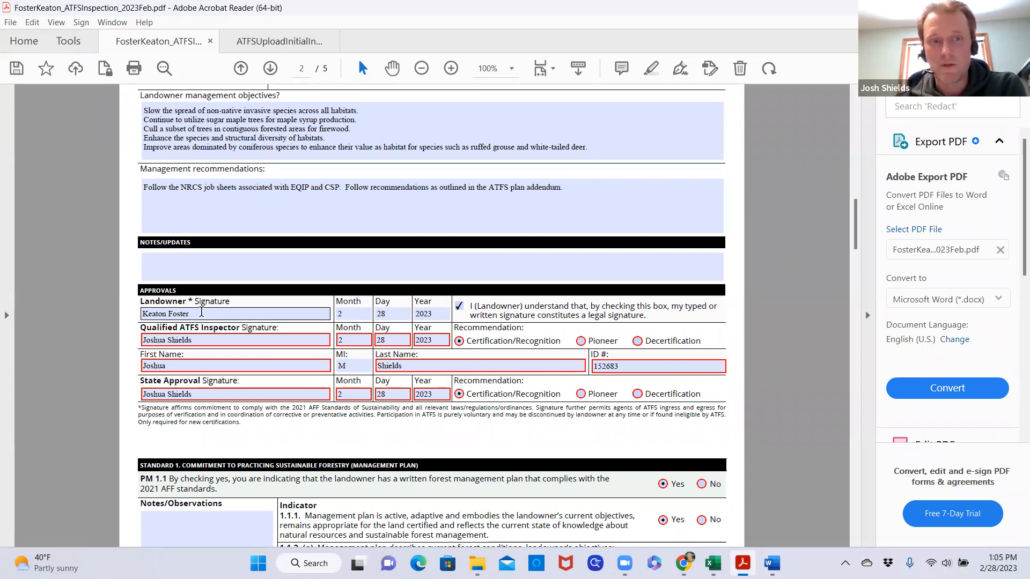
left_click(201, 311)
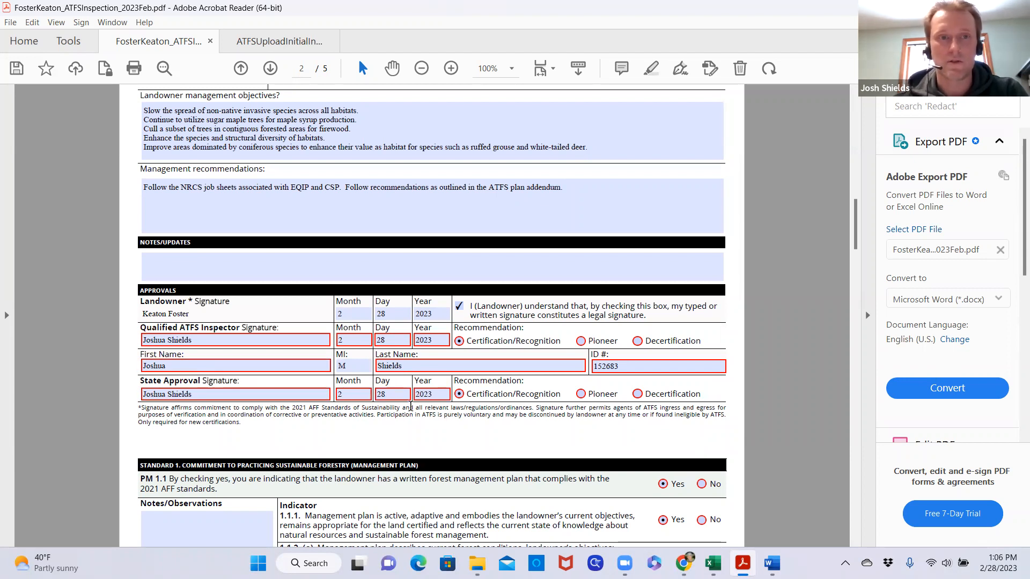
scroll(430, 395, "up", 3)
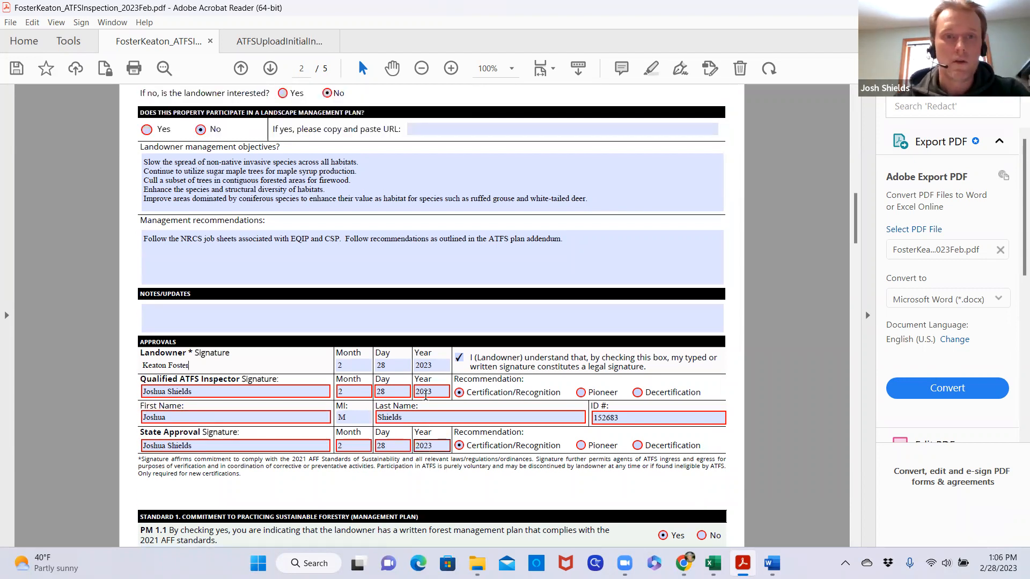
scroll(477, 387, "up", 3)
scroll(477, 386, "up", 20)
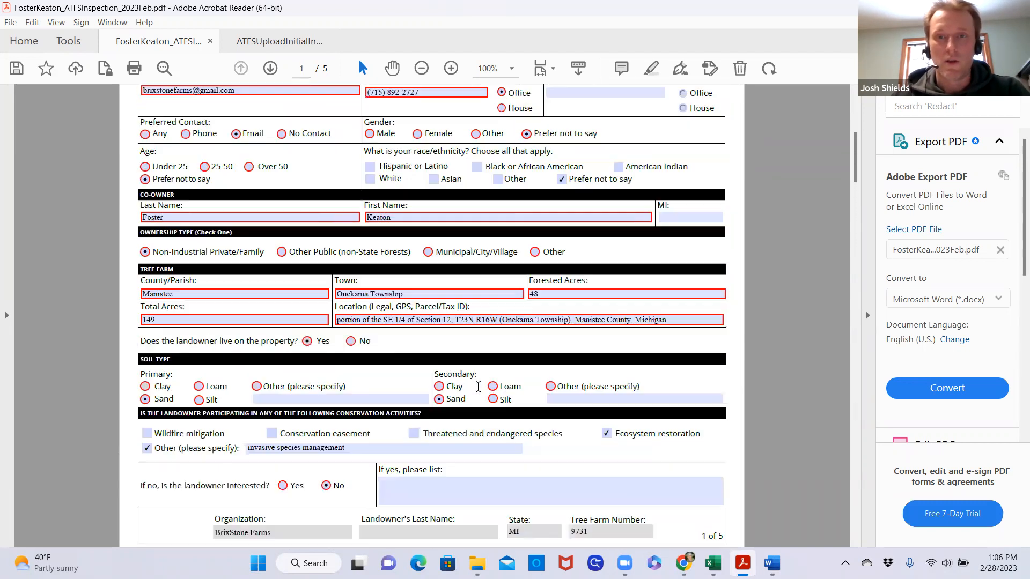
scroll(481, 393, "up", 3)
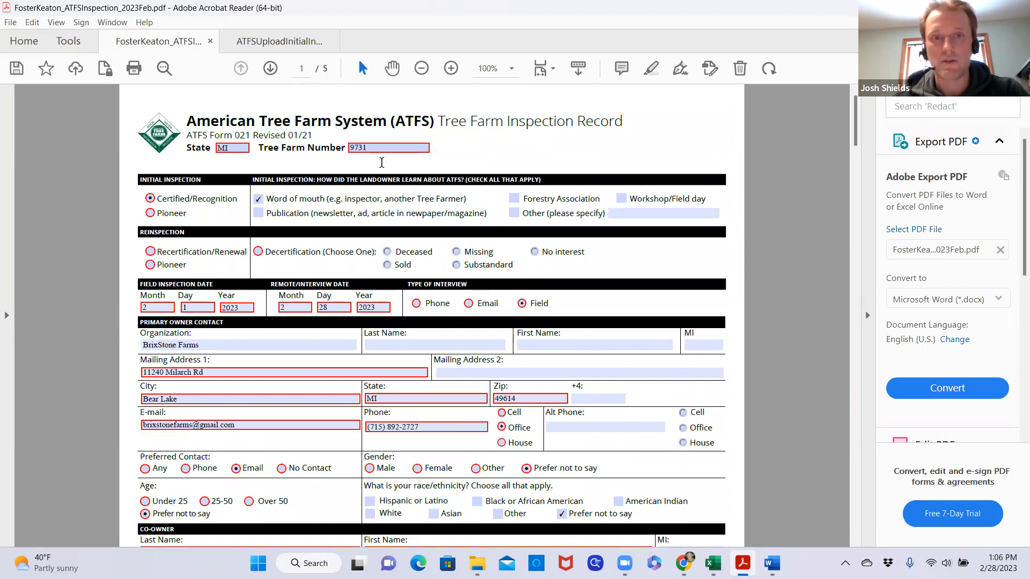
scroll(468, 345, "down", 10)
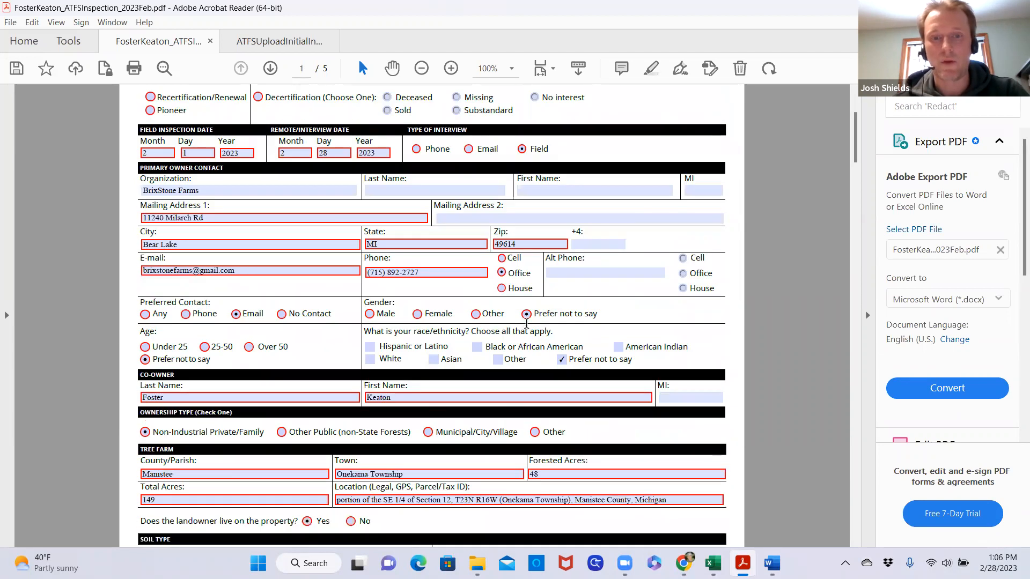
scroll(468, 344, "down", 10)
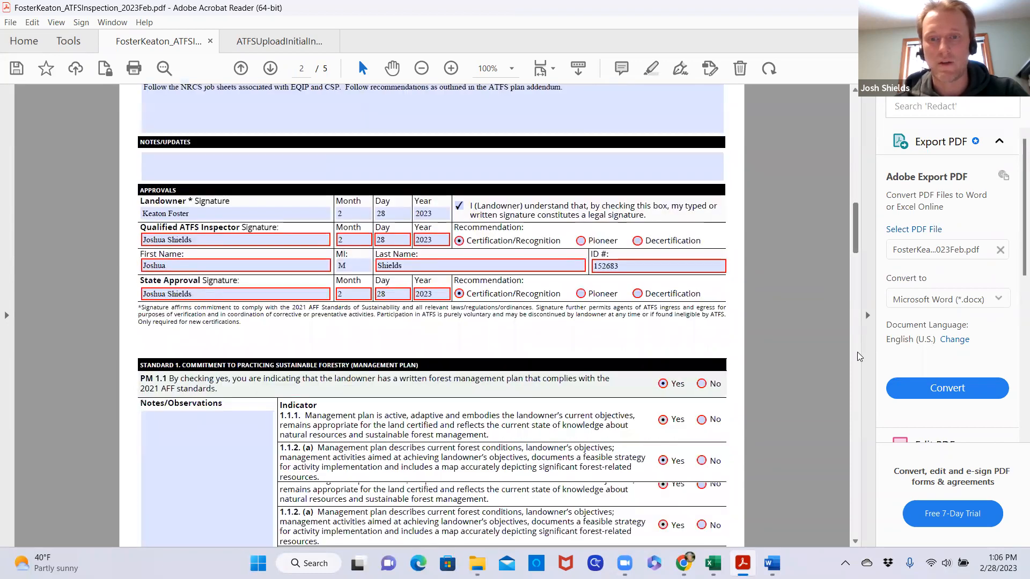
left_click_drag(858, 353, 846, 106)
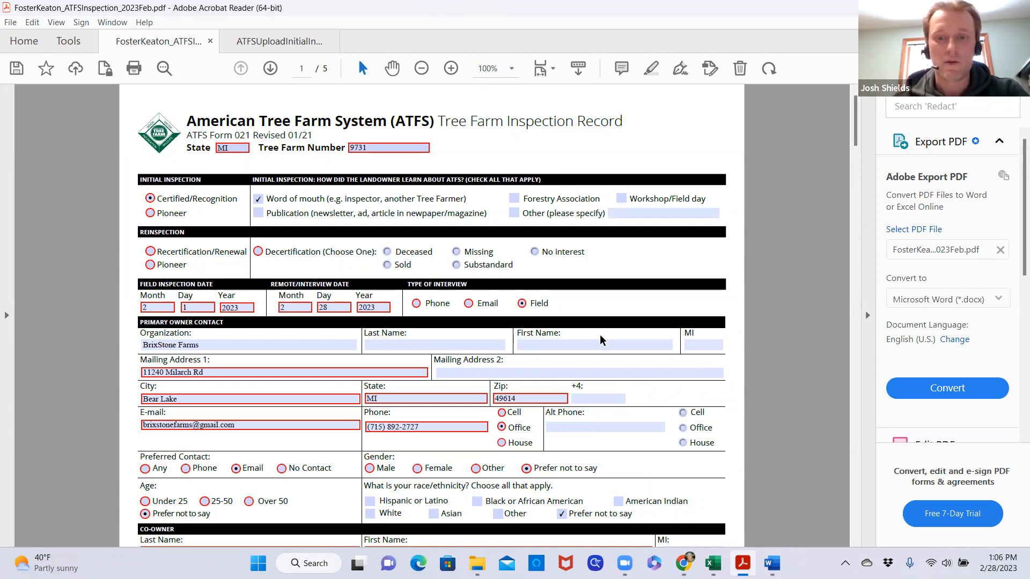
Switch back to the ATFS database in Chrome and check the BrixStone Farms search result and its assigned inspector
mouse_move(682, 563)
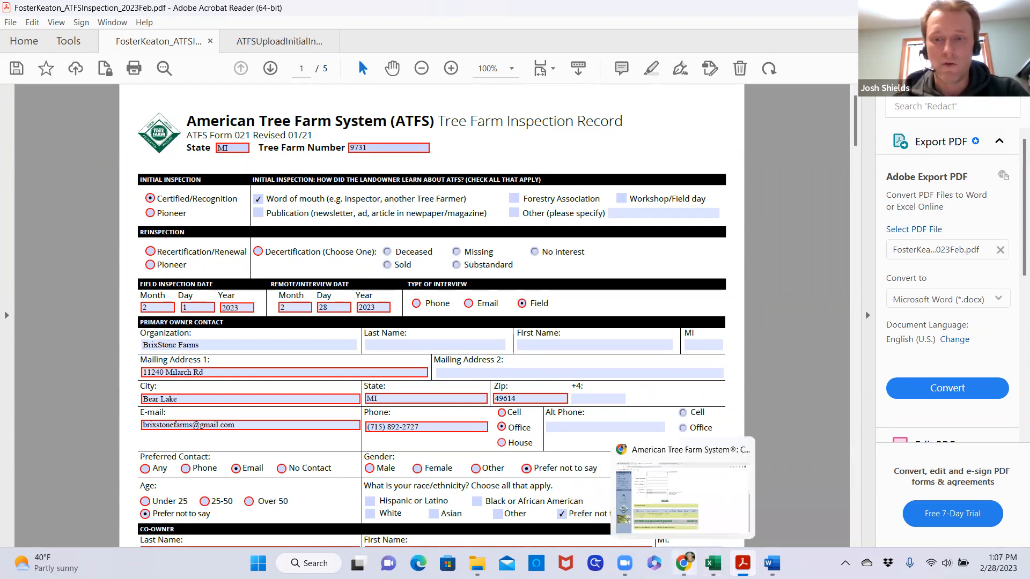
left_click(677, 456)
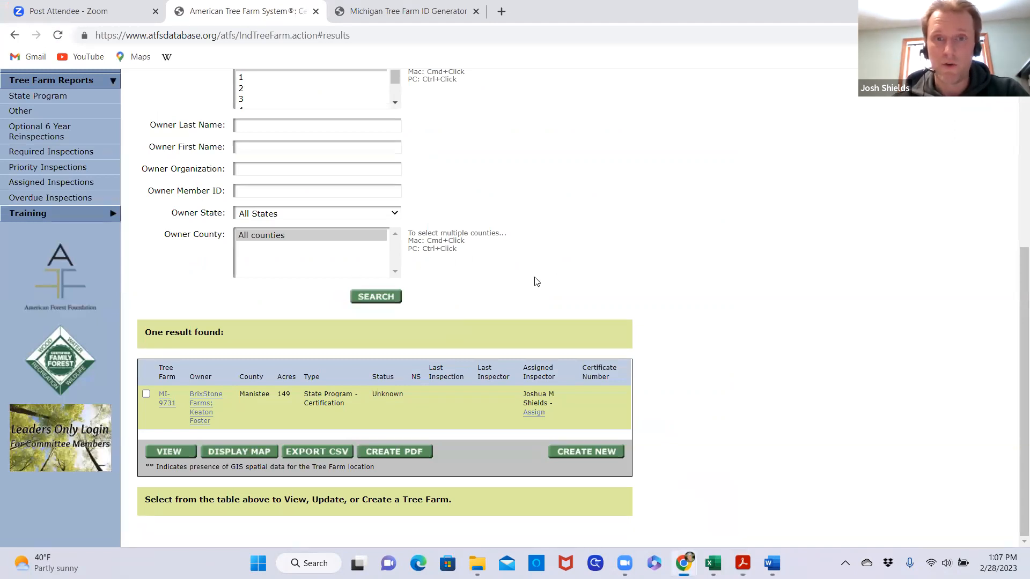
scroll(547, 279, "up", 5)
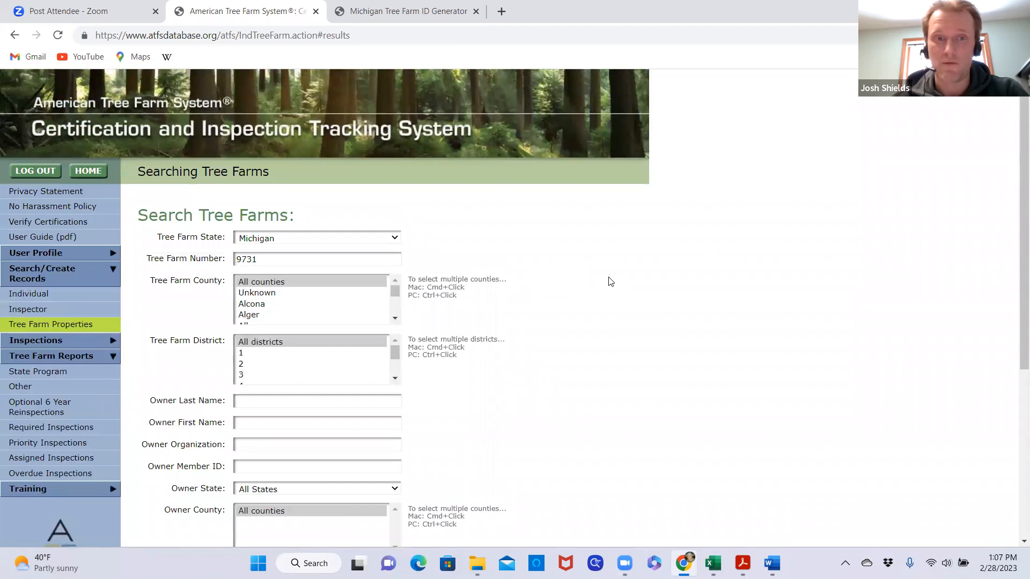
scroll(610, 282, "down", 5)
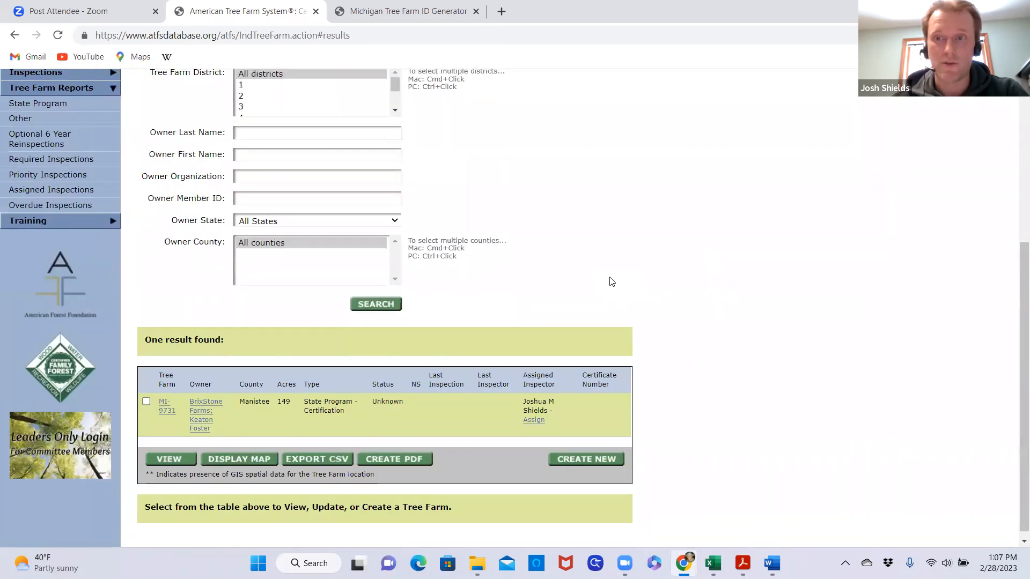
scroll(612, 282, "up", 5)
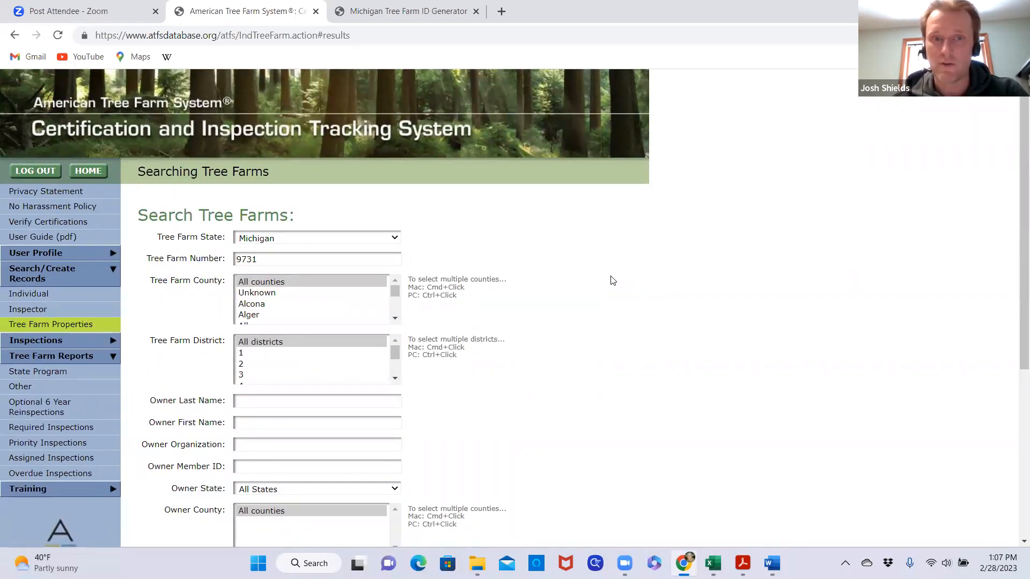
scroll(585, 288, "down", 3)
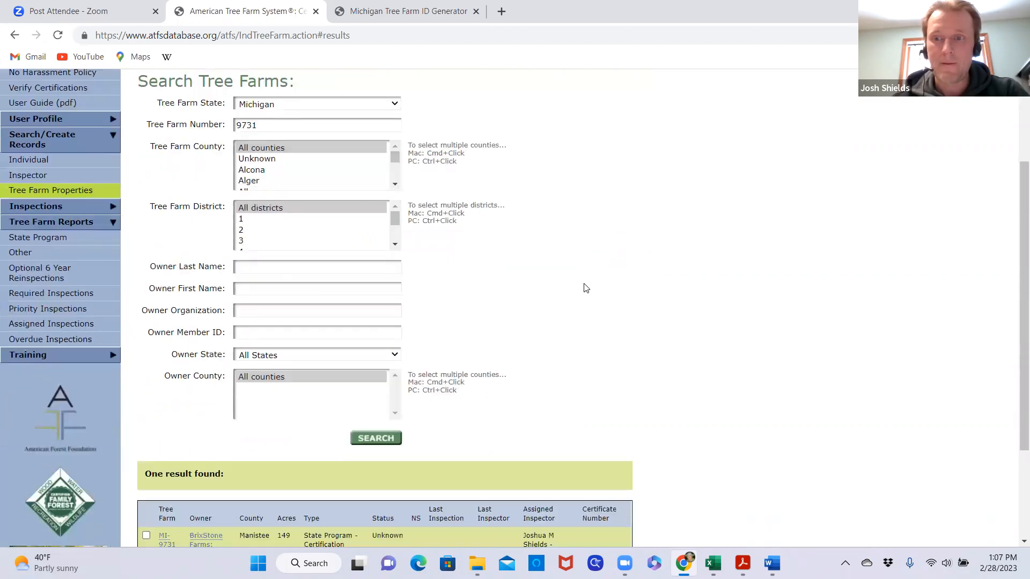
scroll(585, 288, "down", 2)
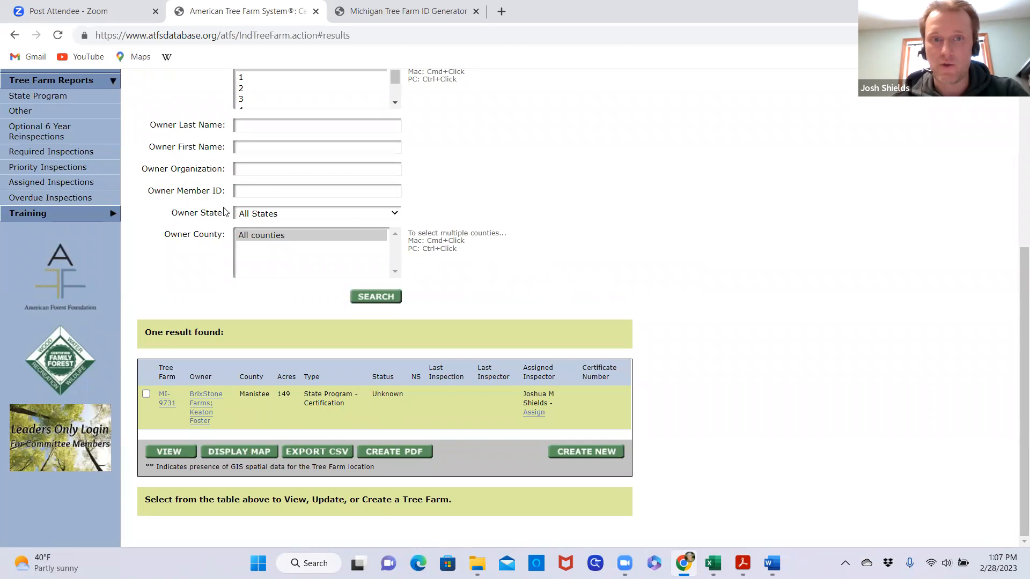
mouse_move(741, 560)
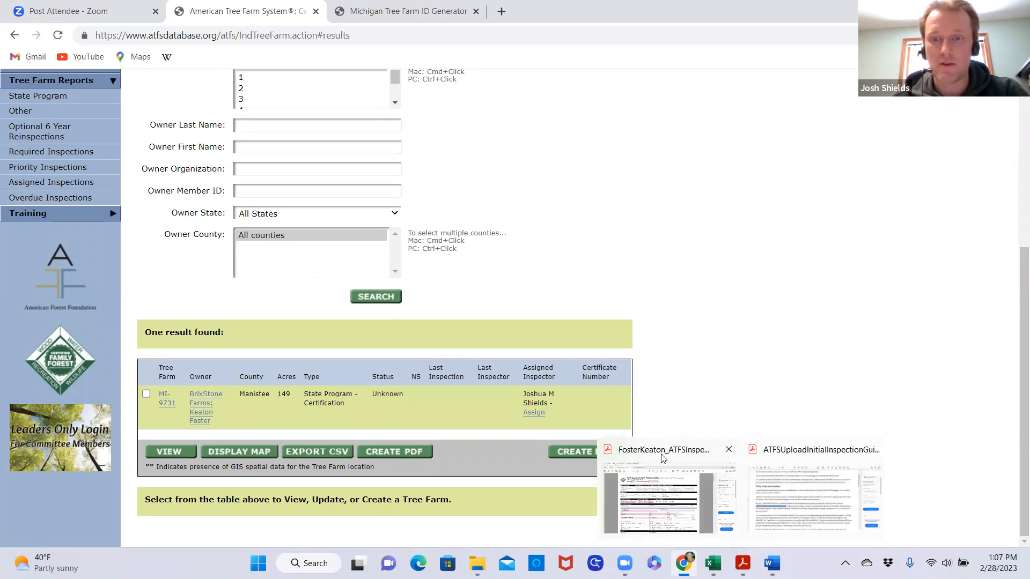
left_click(664, 458)
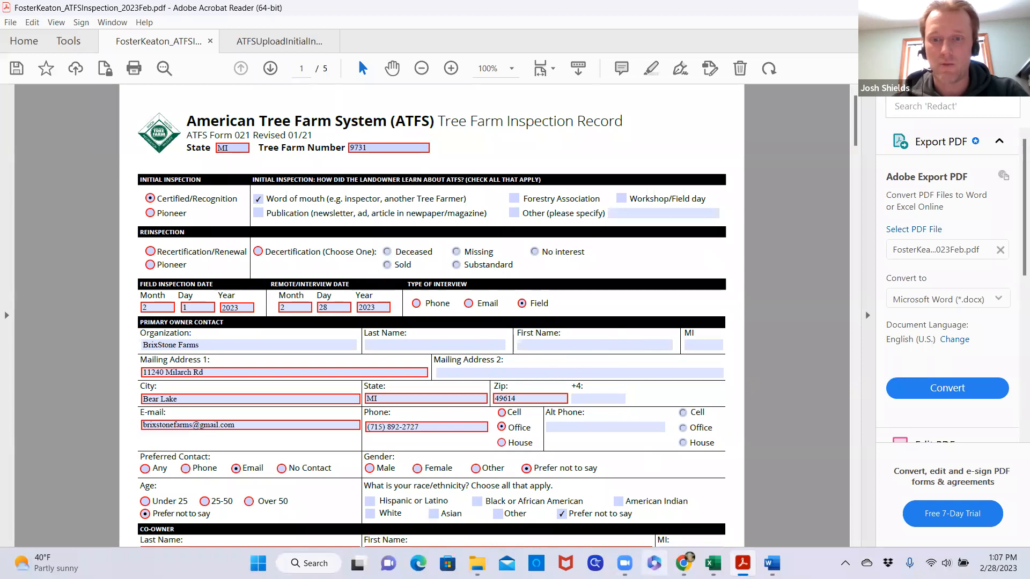
mouse_move(682, 562)
left_click(678, 453)
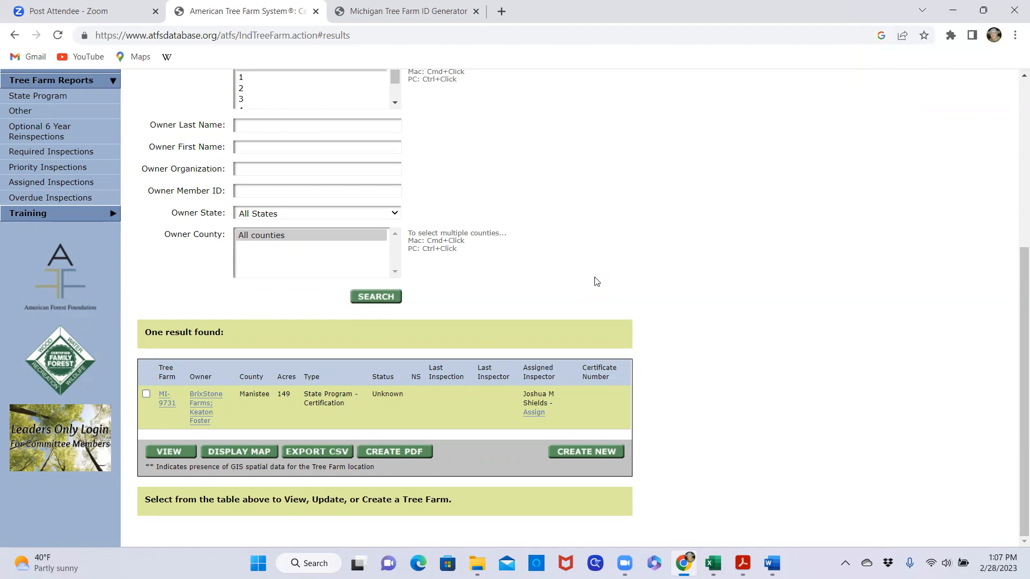
scroll(568, 289, "up", 2)
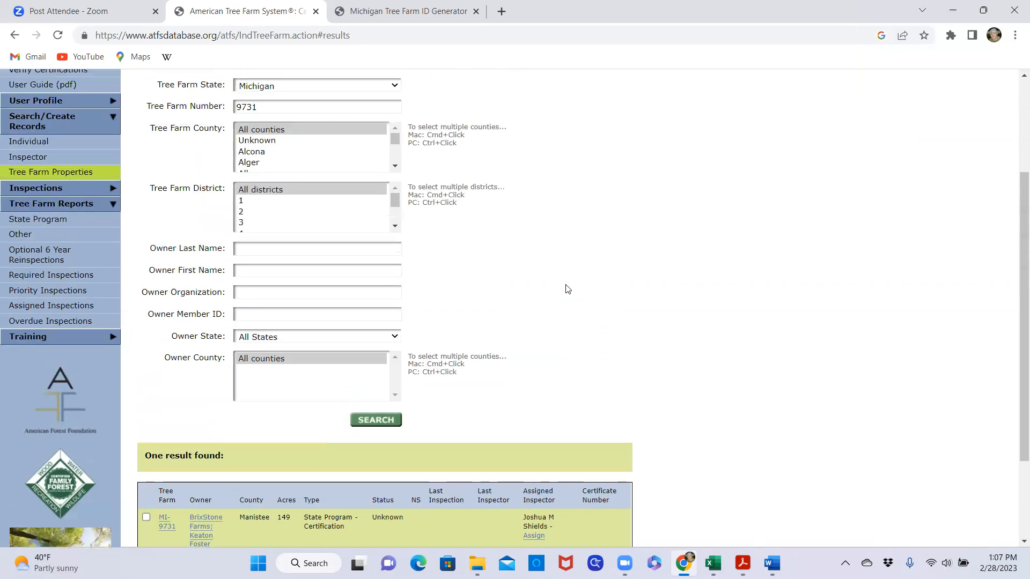
scroll(567, 289, "up", 2)
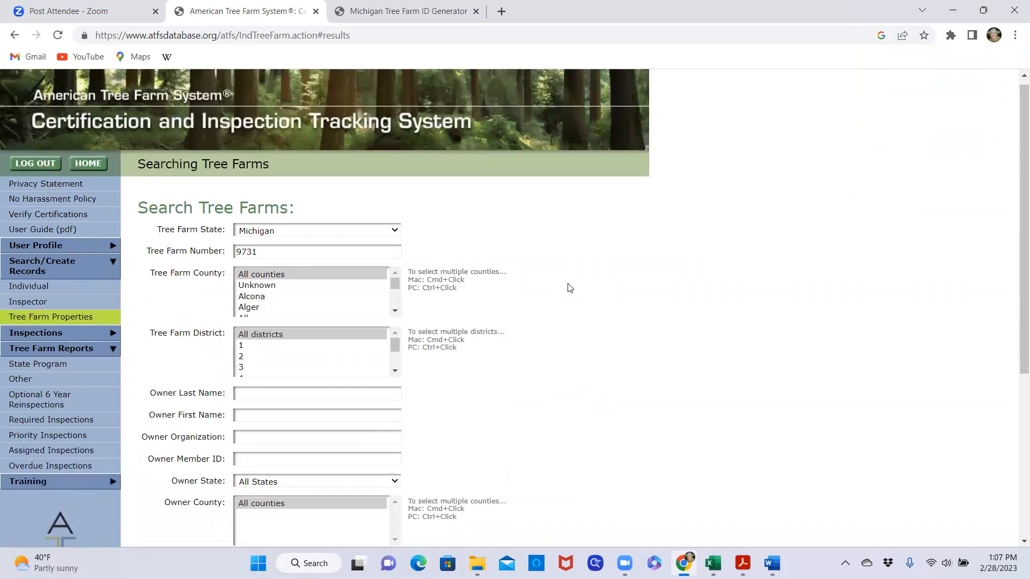
scroll(569, 288, "down", 1)
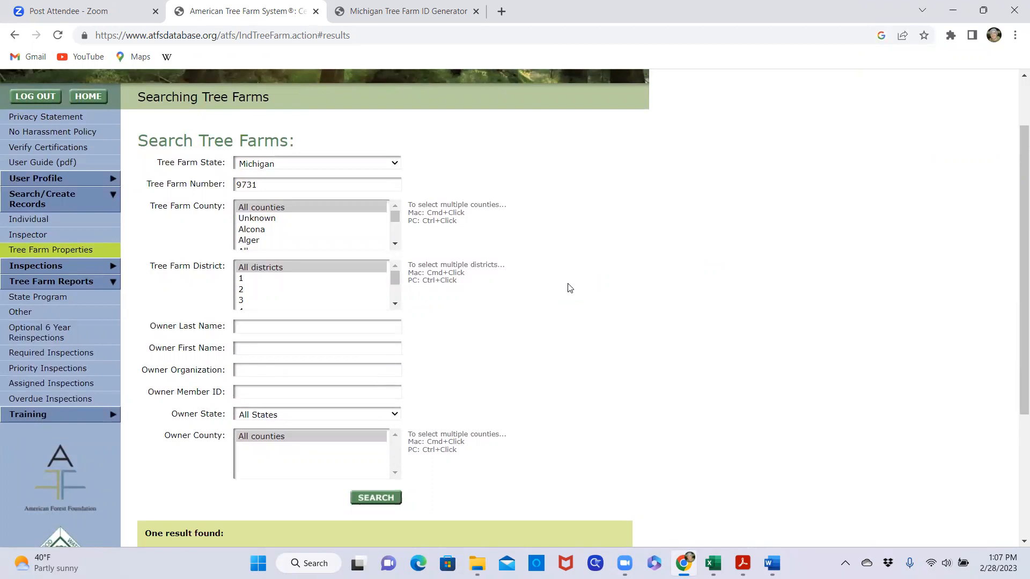
Check the BrixStone Farms search result and its assigned inspector, then switch to the inspection record PDF in Acrobat Reader
scroll(604, 289, "down", 1)
scroll(605, 289, "down", 3)
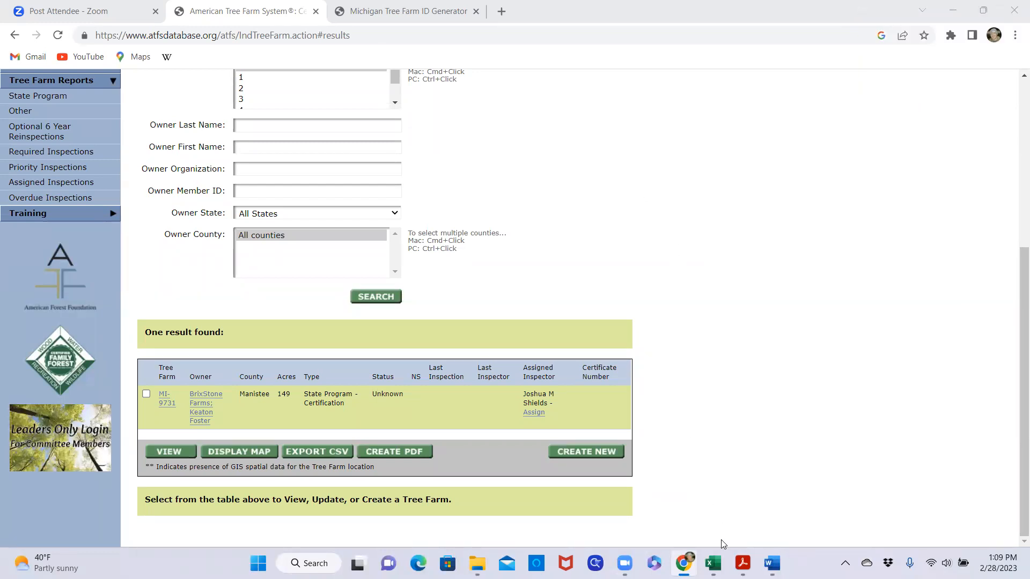
mouse_move(743, 563)
left_click(665, 455)
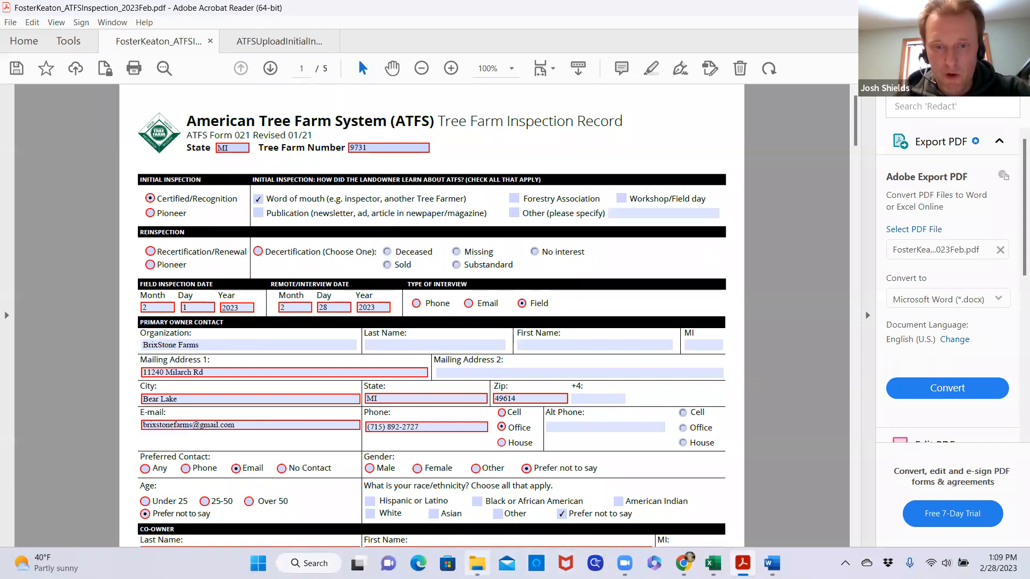
Open the October 2022 ATFS resources PDF from the GuidanceOtherTrainingDocuments folder in File Explorer and set its zoom to 100%
mouse_move(476, 563)
left_click(476, 496)
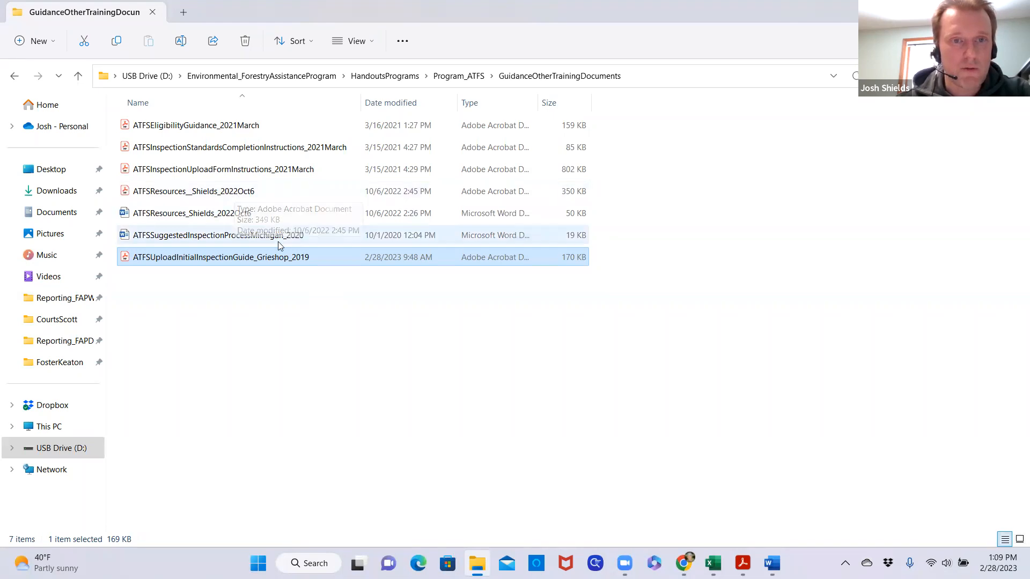
left_click(236, 198)
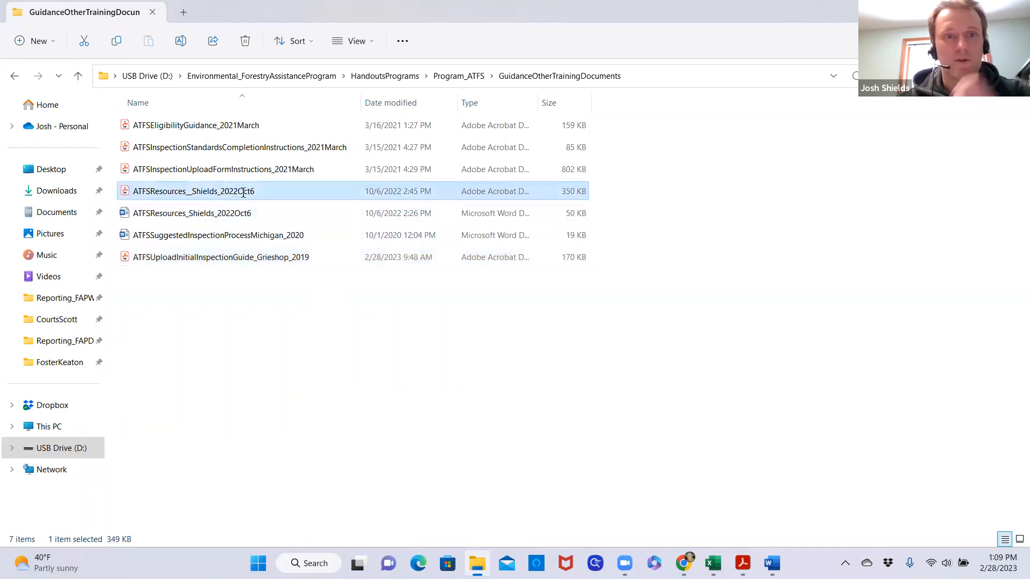
double_click(243, 192)
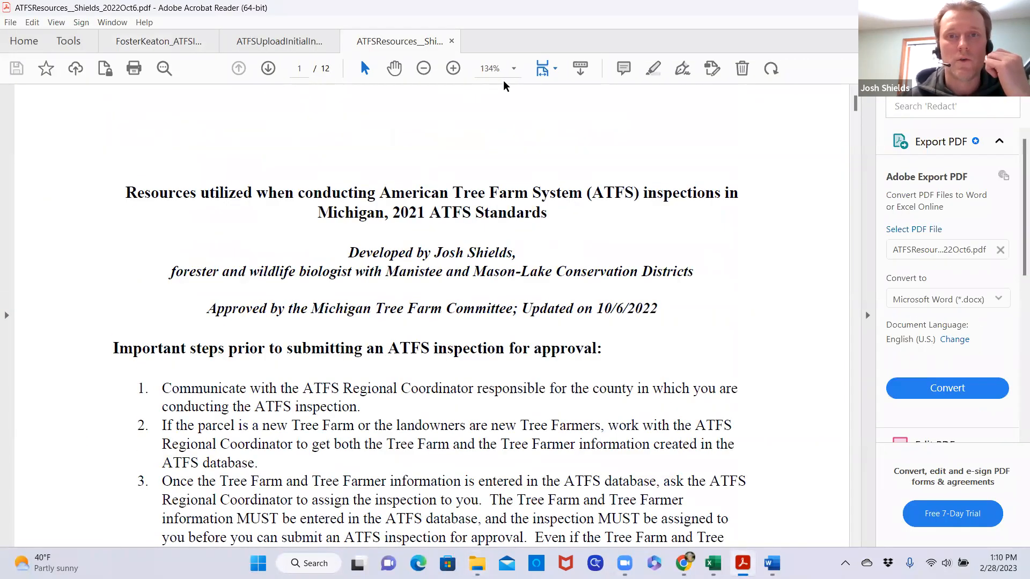
left_click(513, 69)
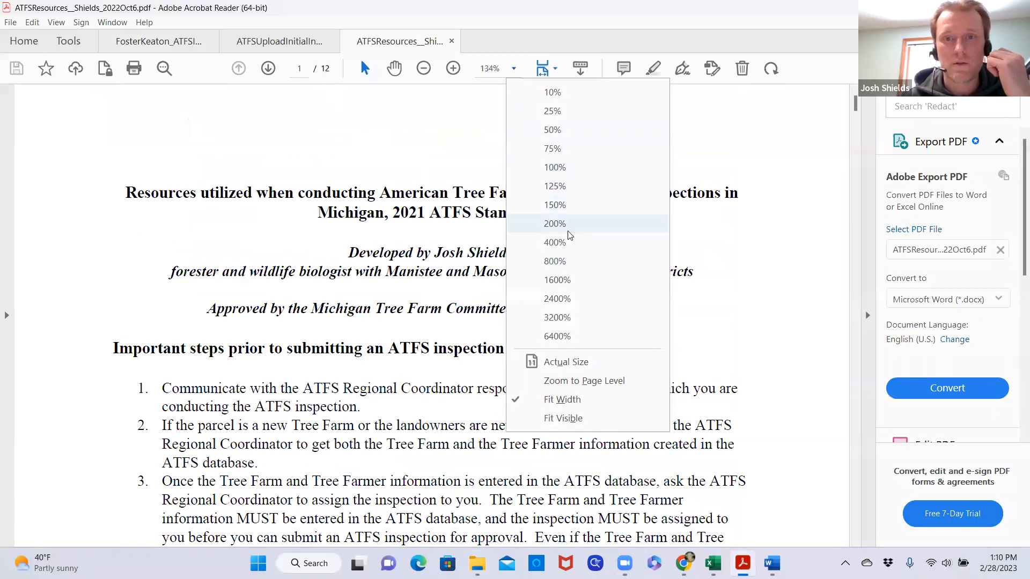
left_click(558, 170)
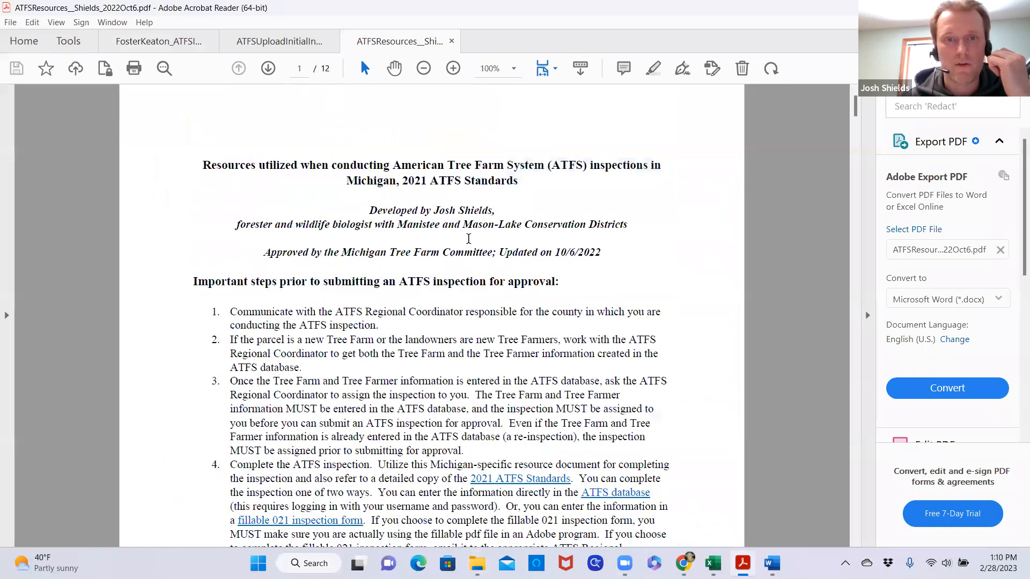
Read the steps prior to submitting an inspection and the guidance for completing the fillable 021 form's general information section
scroll(468, 239, "down", 10)
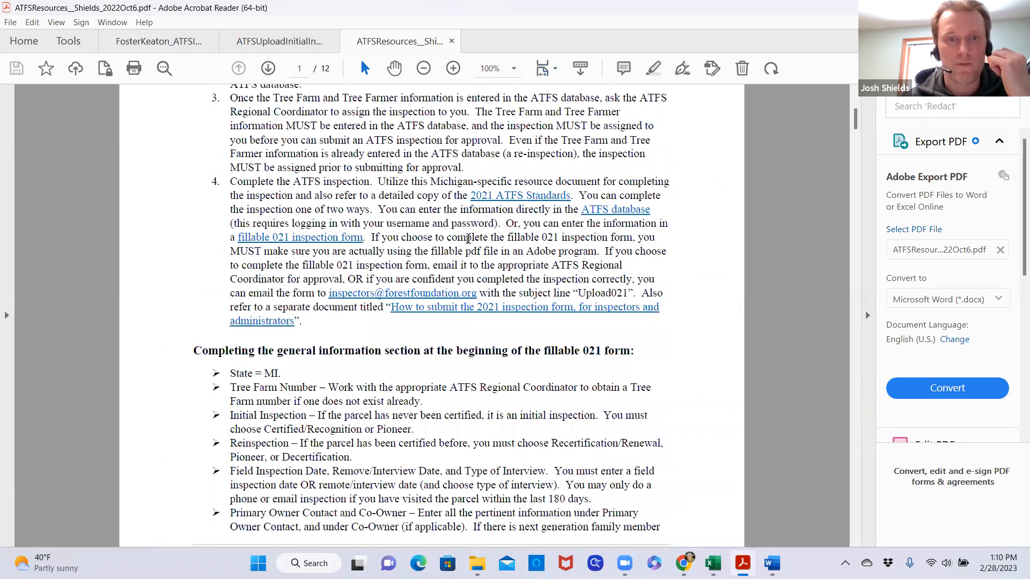
scroll(468, 238, "down", 10)
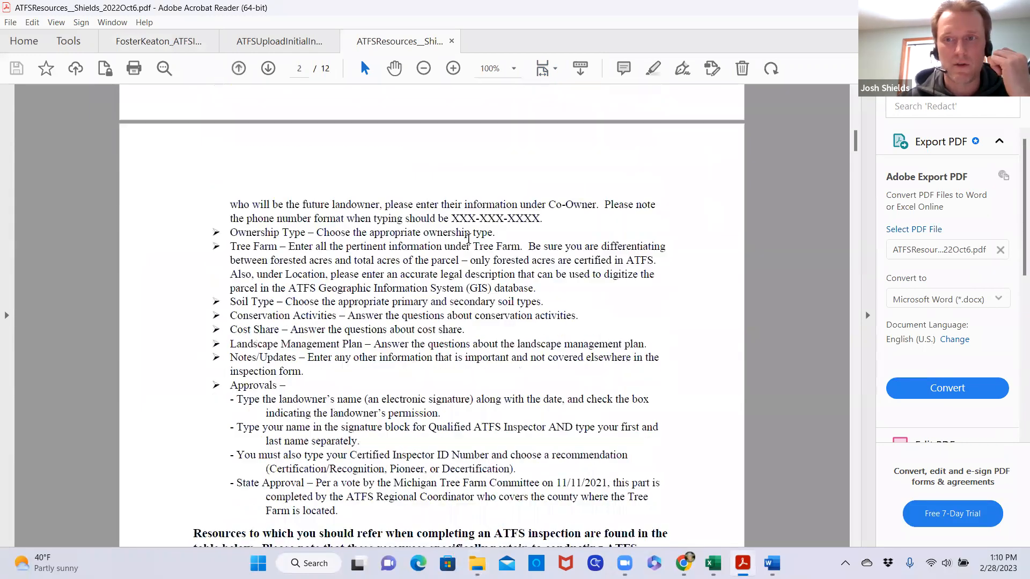
scroll(468, 238, "down", 2)
scroll(468, 239, "up", 12)
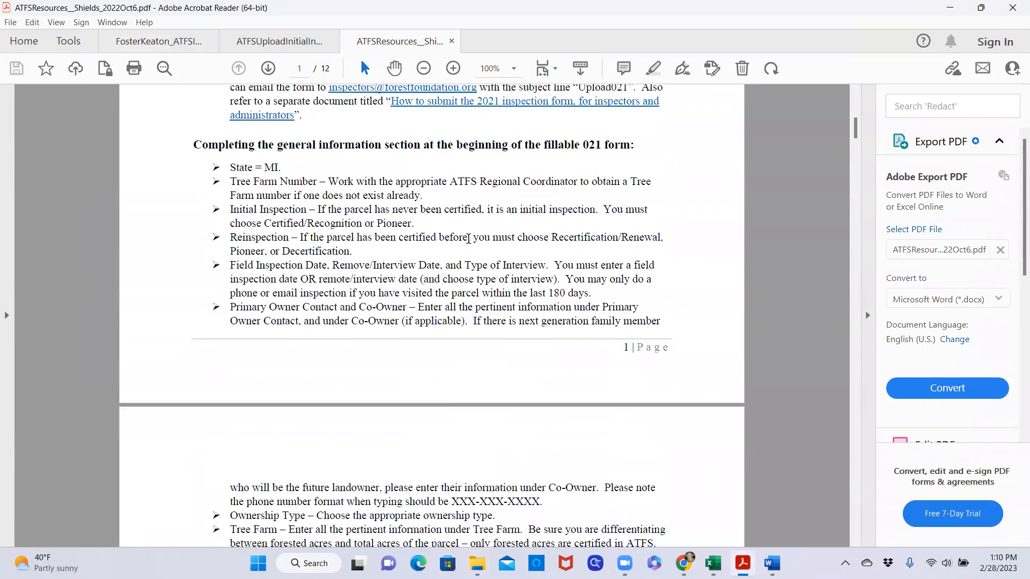
scroll(468, 239, "up", 5)
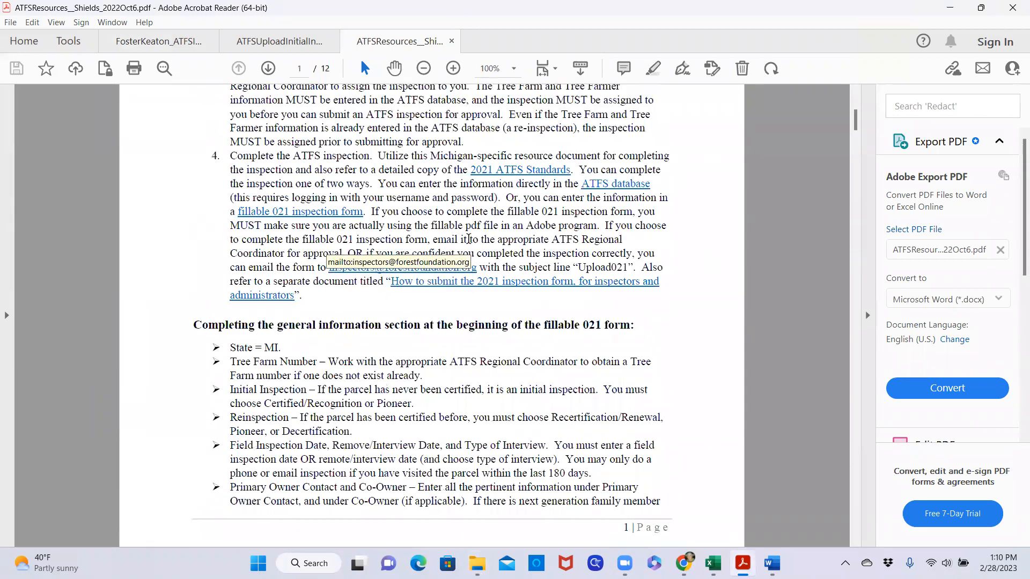
scroll(469, 239, "down", 4)
scroll(468, 238, "down", 4)
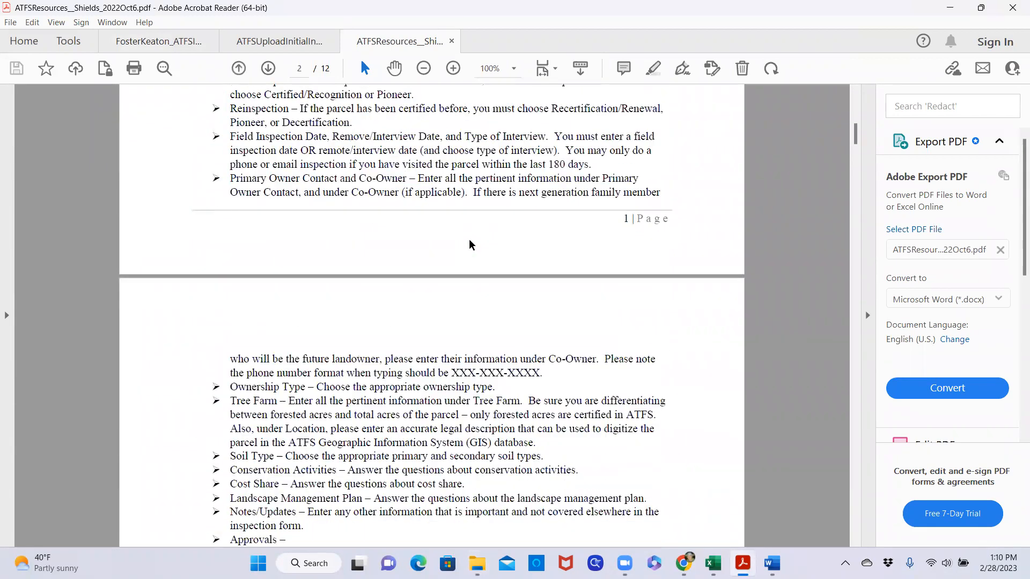
Examine the table of SHALL and SHOULD standards from PM 1.1 through 1.1.2 (c) and the resources listed for each
scroll(469, 244, "down", 13)
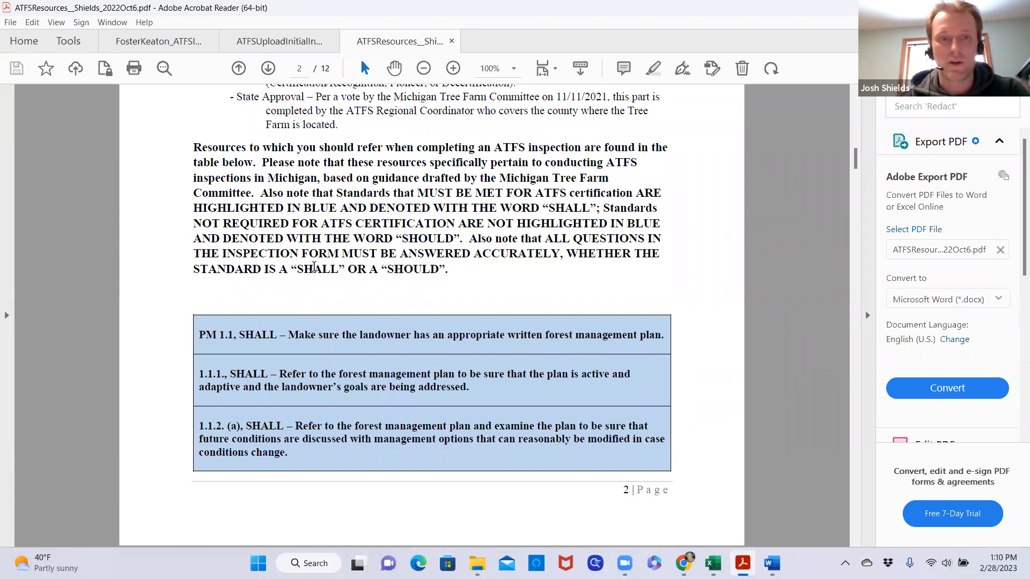
scroll(382, 265, "down", 5)
scroll(381, 266, "up", 6)
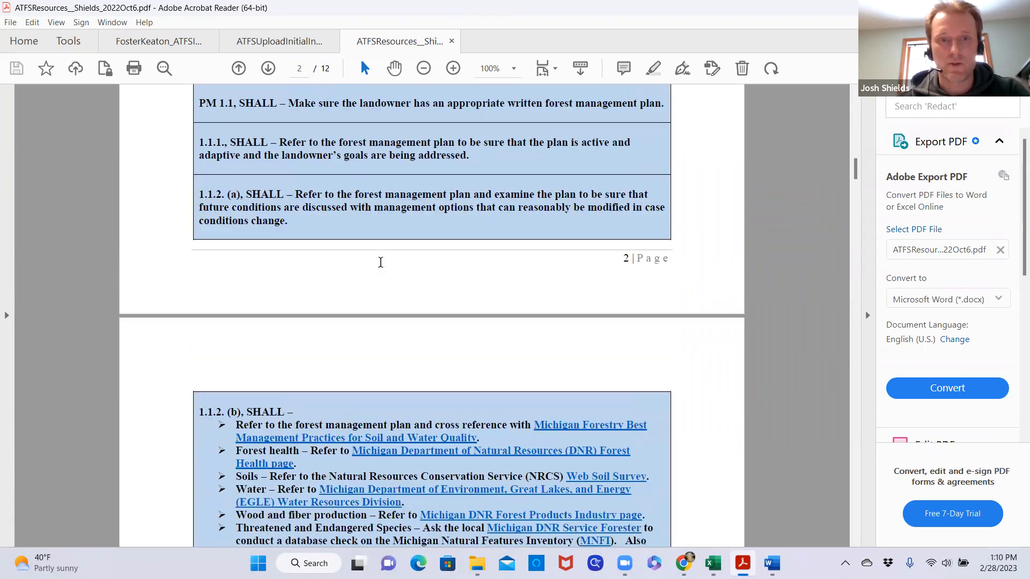
scroll(382, 266, "down", 4)
scroll(383, 269, "down", 3)
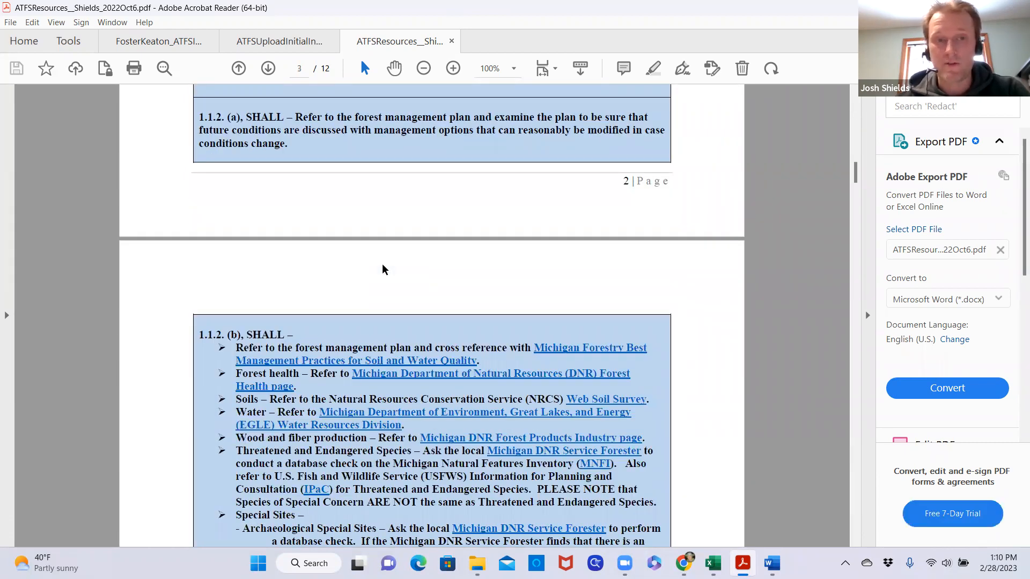
scroll(385, 268, "up", 2)
scroll(391, 273, "down", 3)
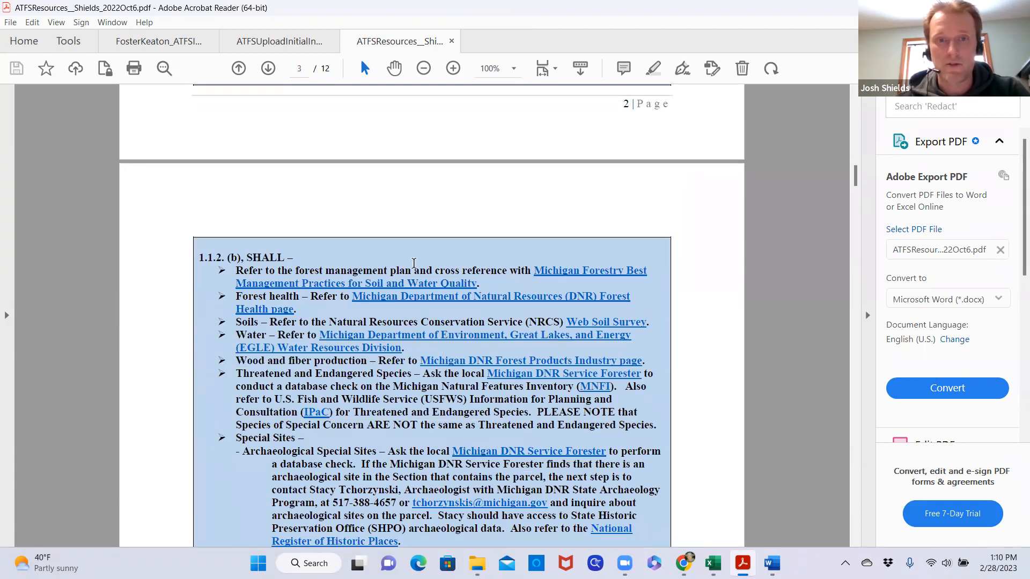
scroll(432, 306, "up", 5)
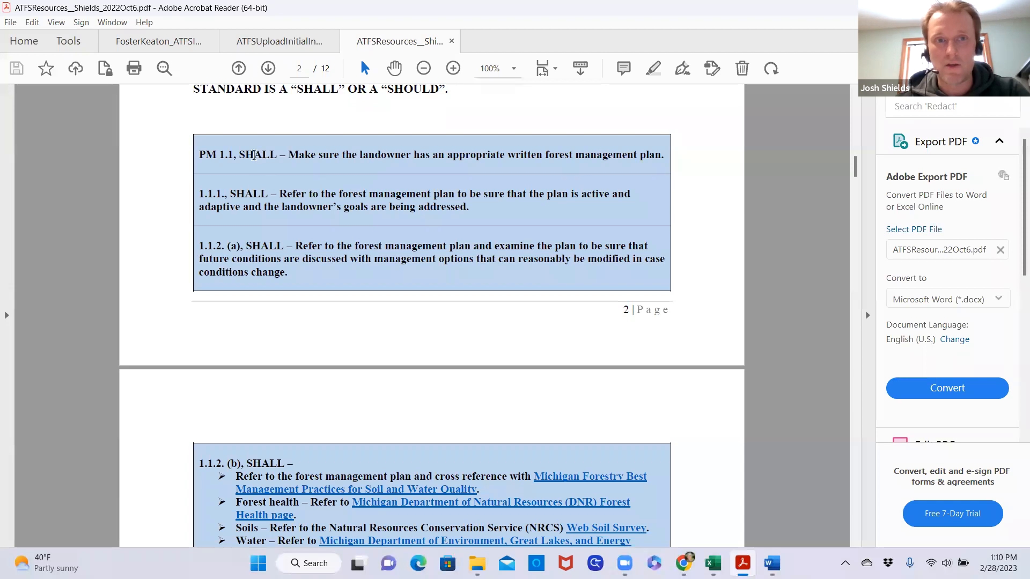
scroll(409, 461, "down", 9)
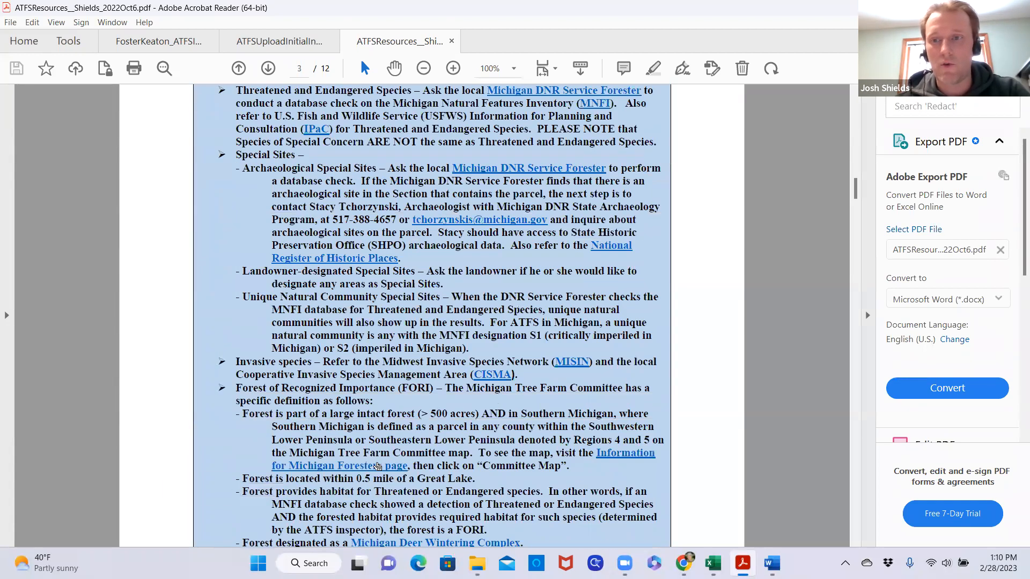
scroll(377, 466, "down", 9)
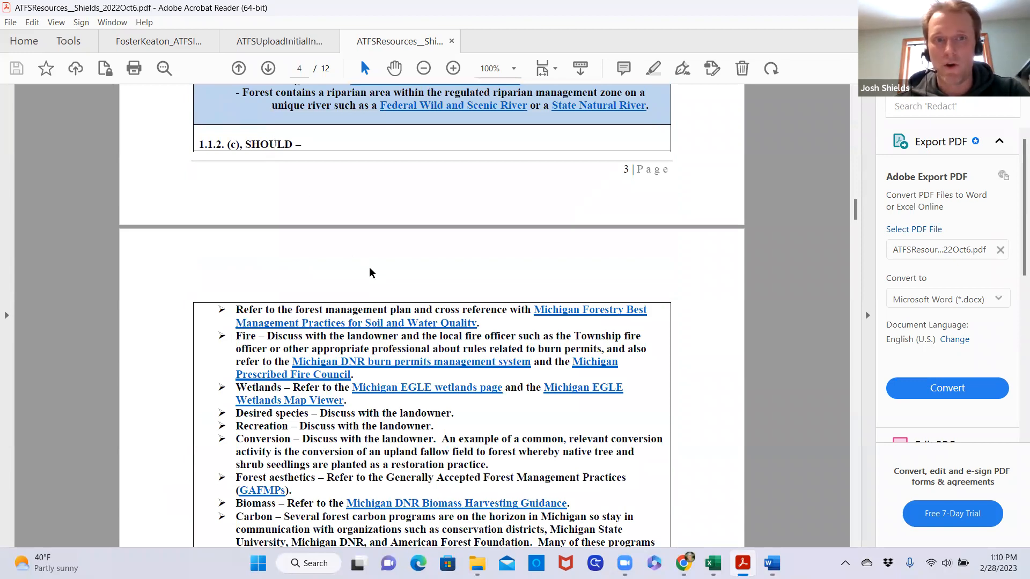
scroll(370, 273, "up", 10)
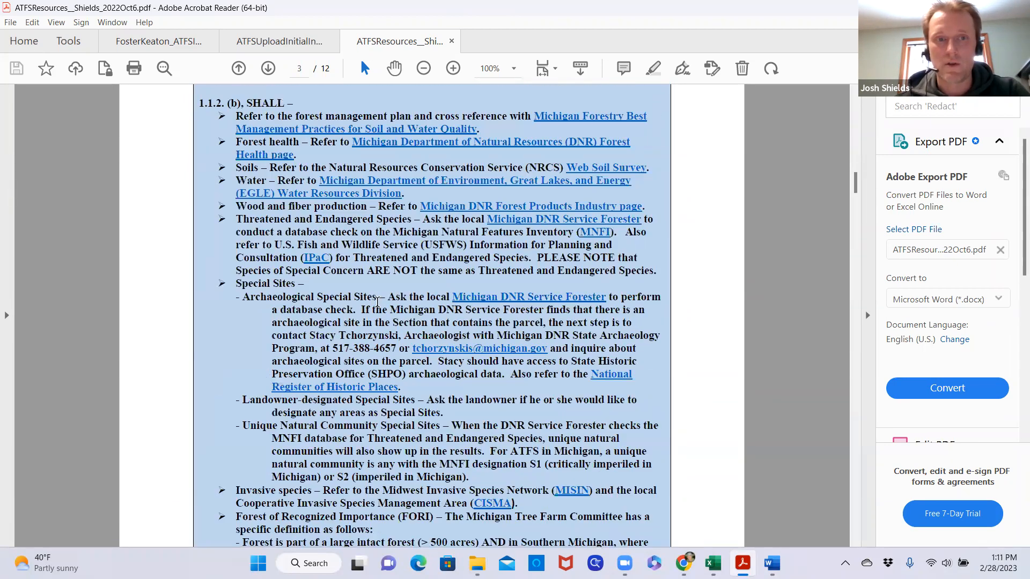
scroll(377, 302, "up", 10)
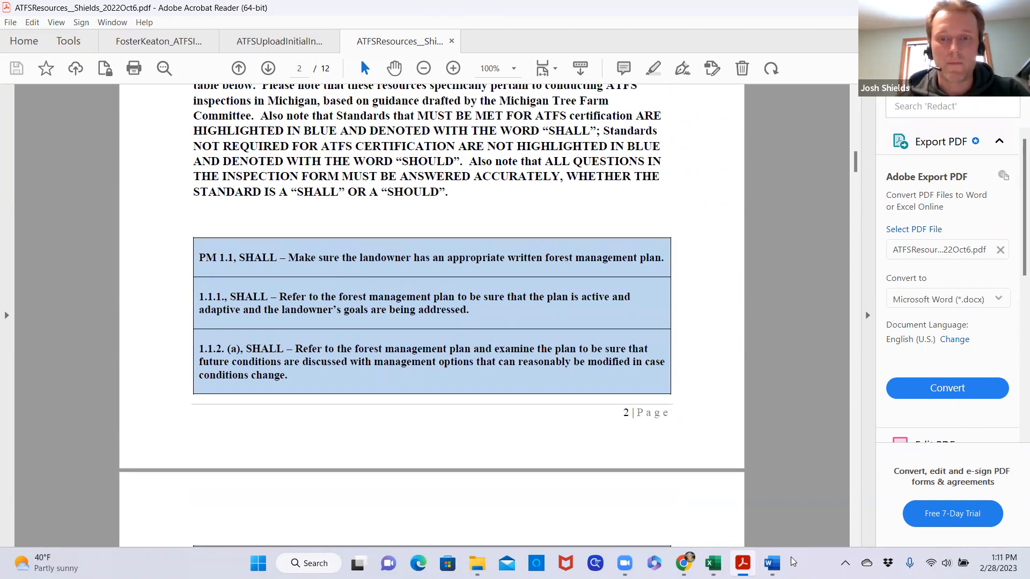
Return to the inspection record PDF and review its inspection type, inspection dates, interview type and primary owner contact details
mouse_move(743, 563)
left_click(582, 453)
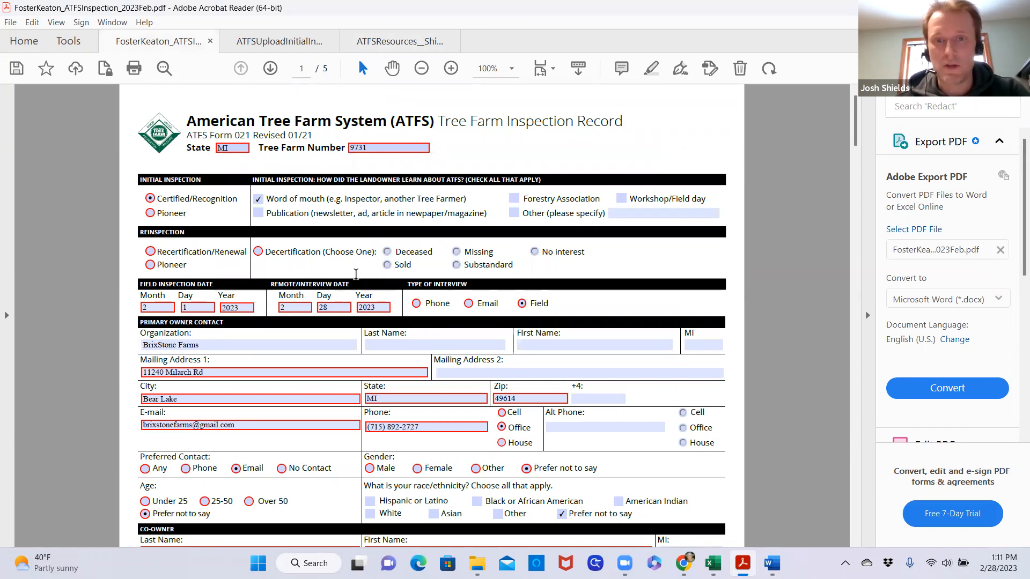
scroll(560, 284, "down", 3)
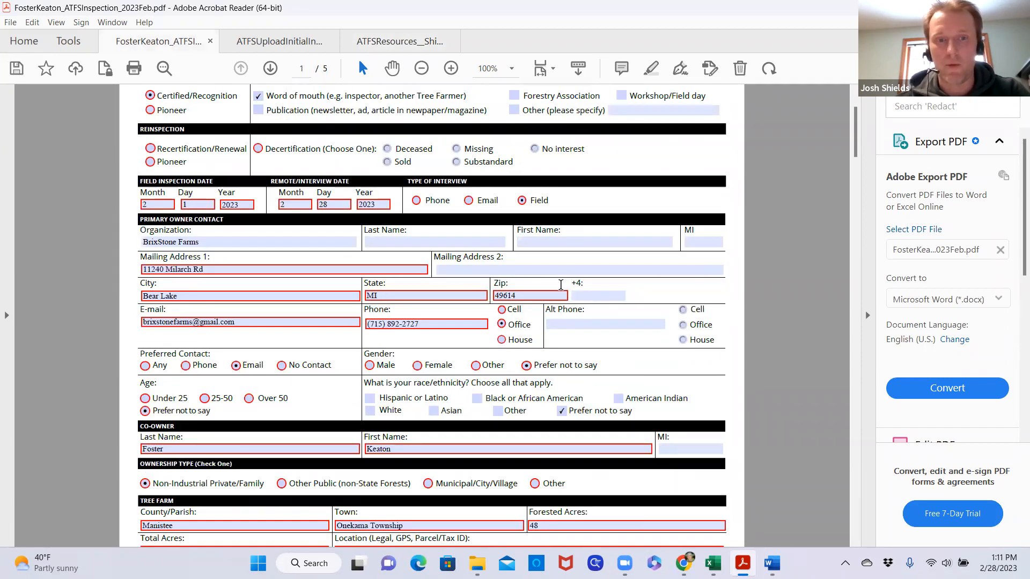
left_click(563, 291)
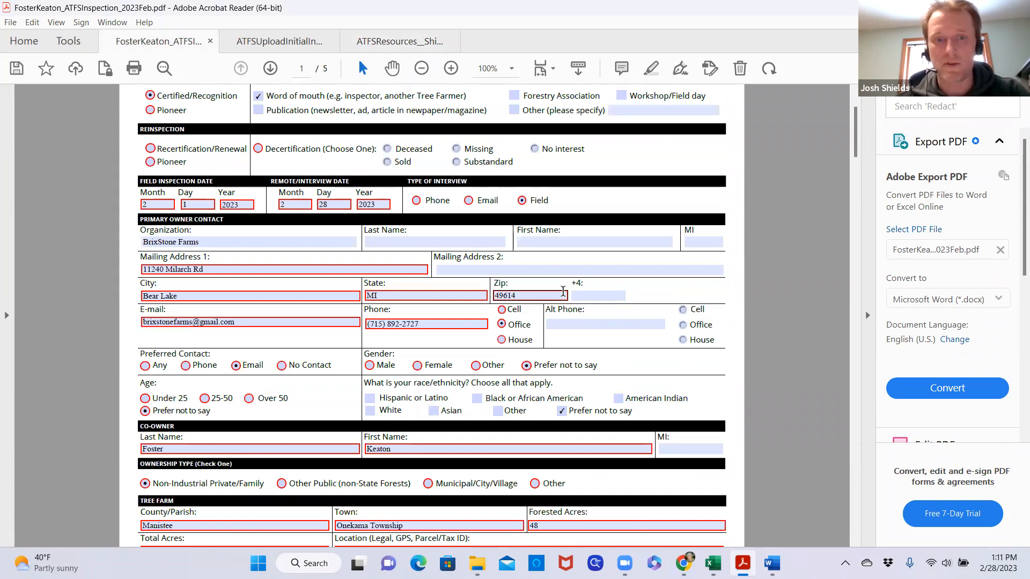
scroll(330, 333, "down", 1)
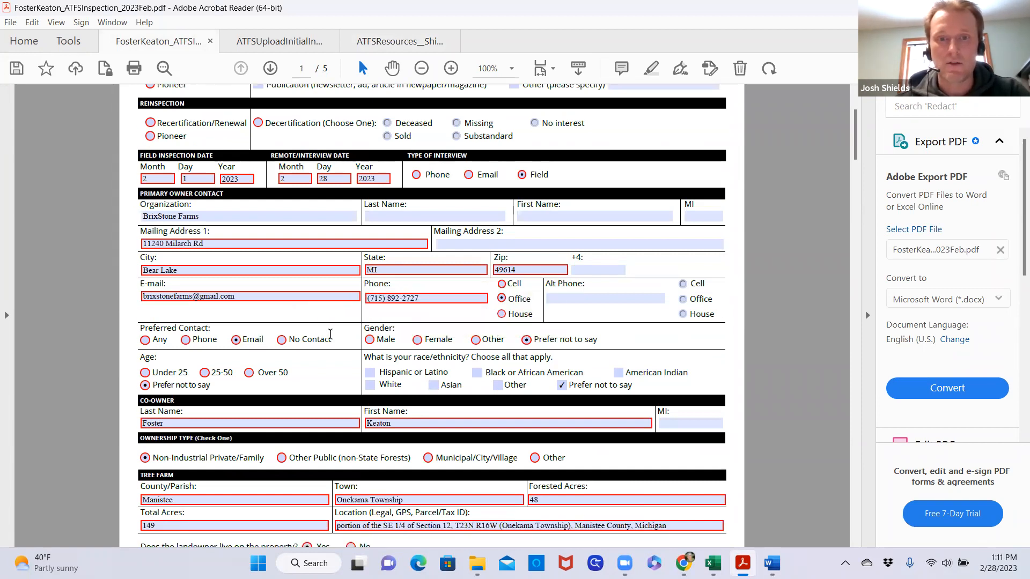
scroll(331, 337, "up", 5)
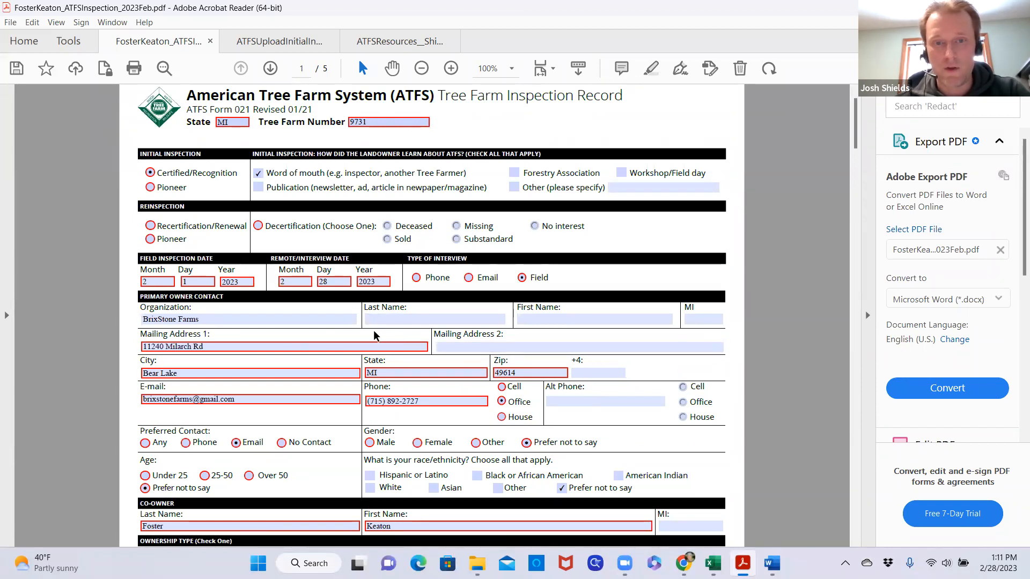
scroll(357, 328, "down", 3)
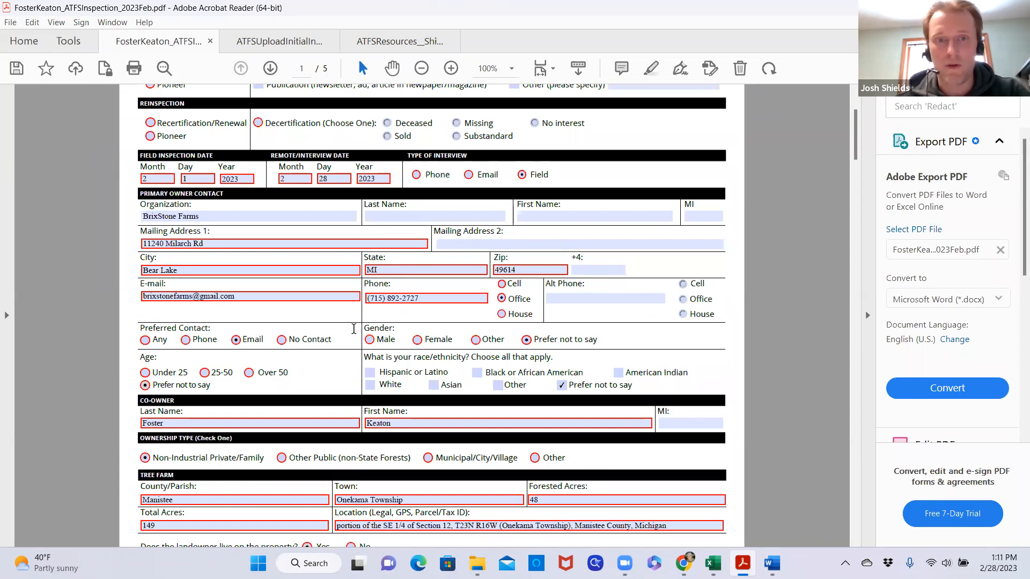
scroll(353, 329, "up", 1)
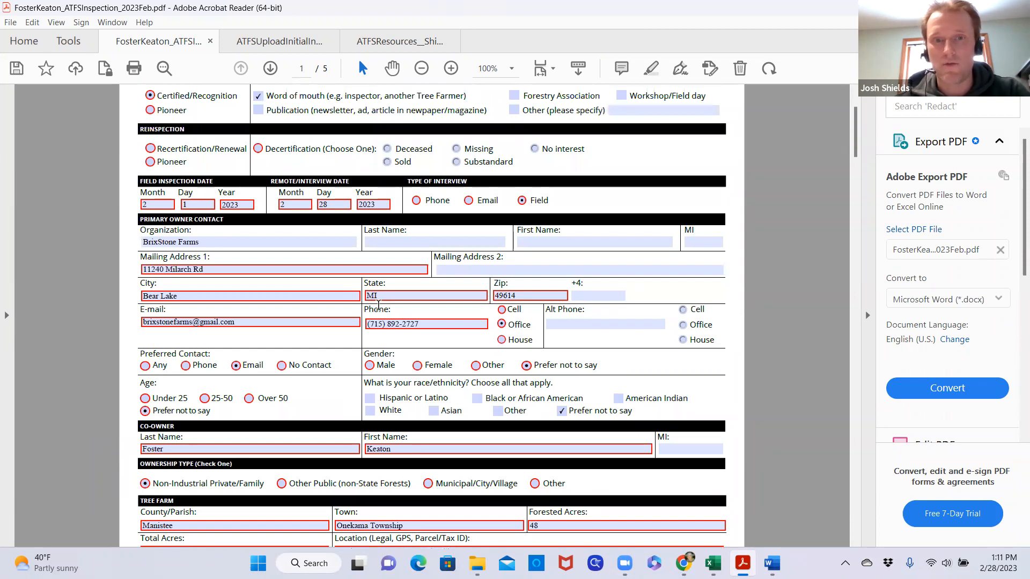
scroll(309, 311, "up", 3)
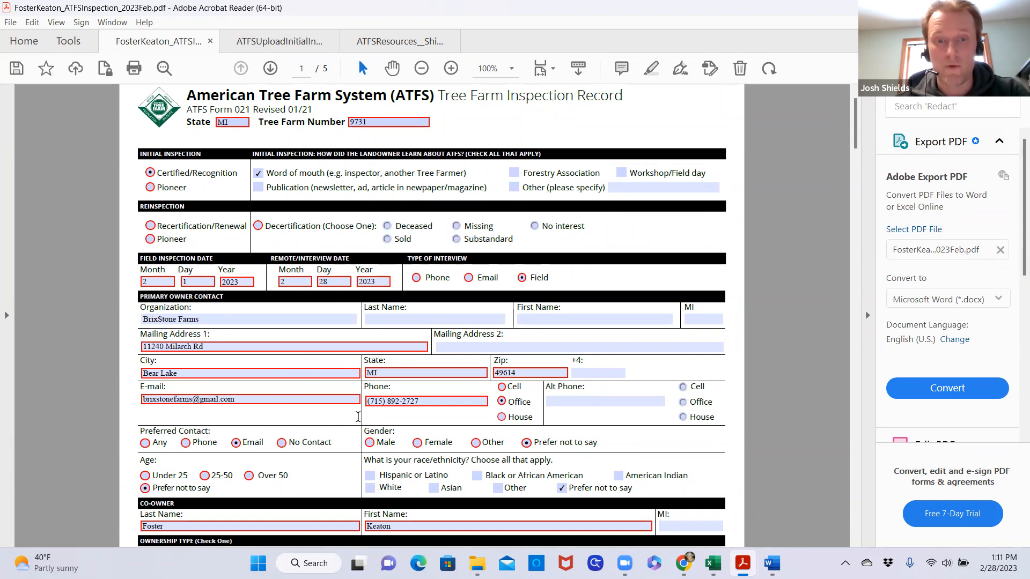
Review the inspection record's co-owner, ownership type, tree farm location and acreage, soil type and conservation activities on page 1
scroll(311, 390, "down", 2)
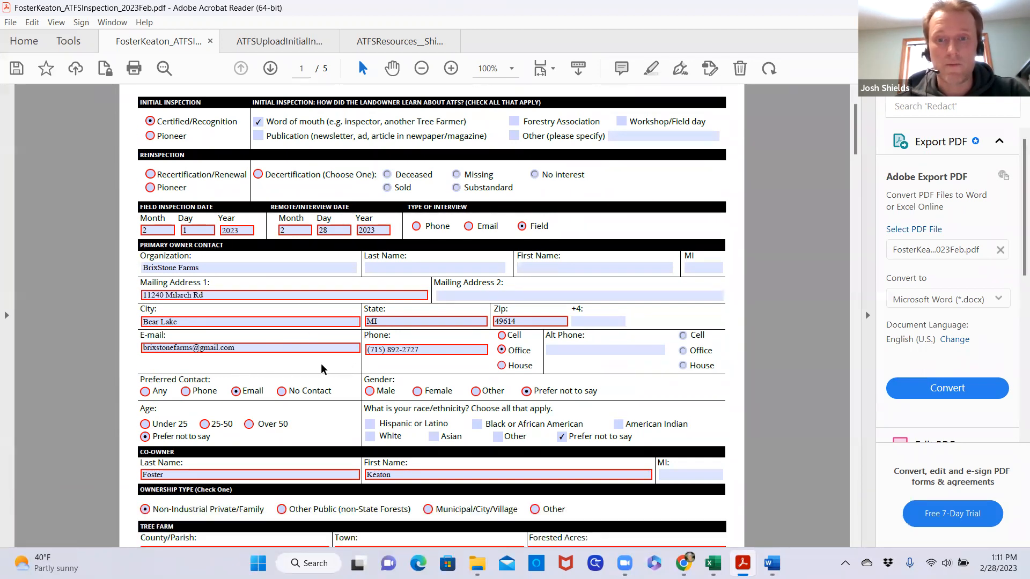
scroll(322, 366, "down", 3)
scroll(322, 367, "down", 7)
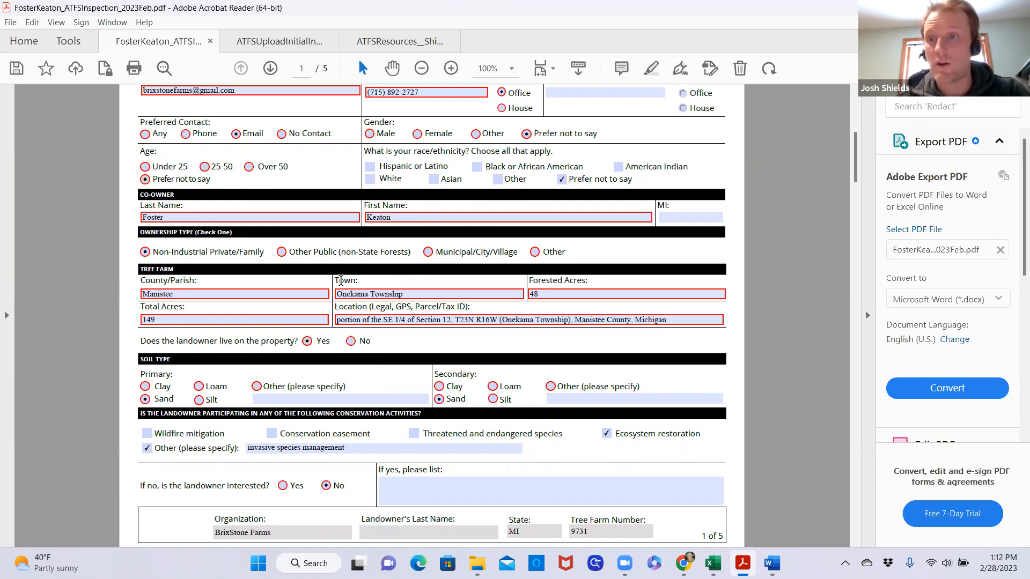
scroll(341, 280, "up", 3)
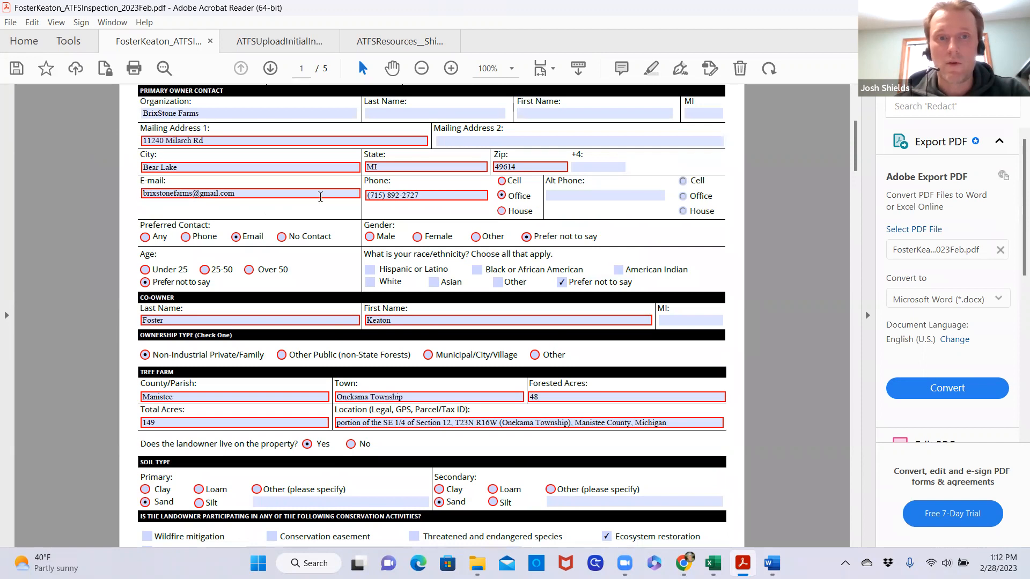
scroll(330, 285, "up", 5)
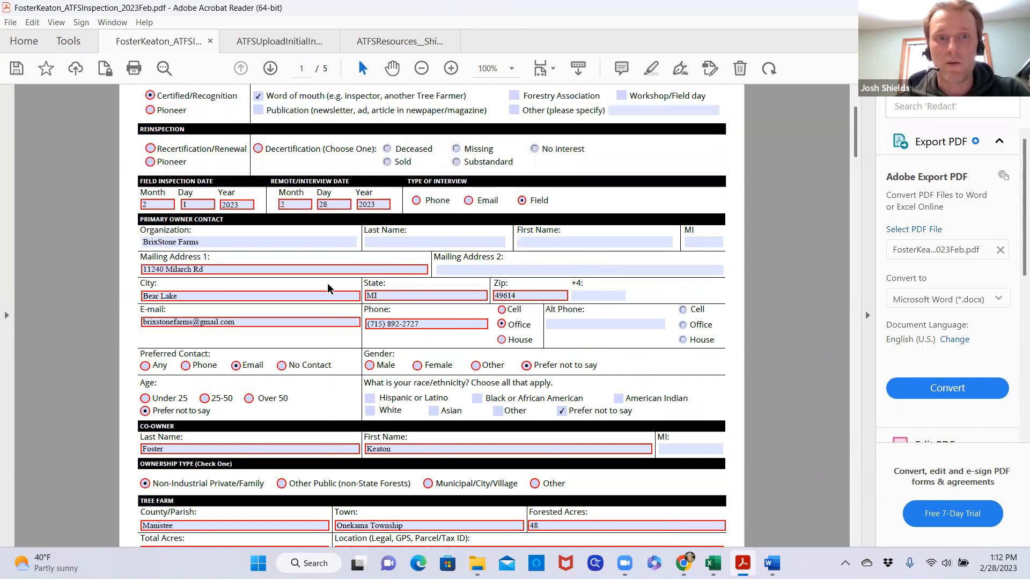
scroll(328, 282, "up", 2)
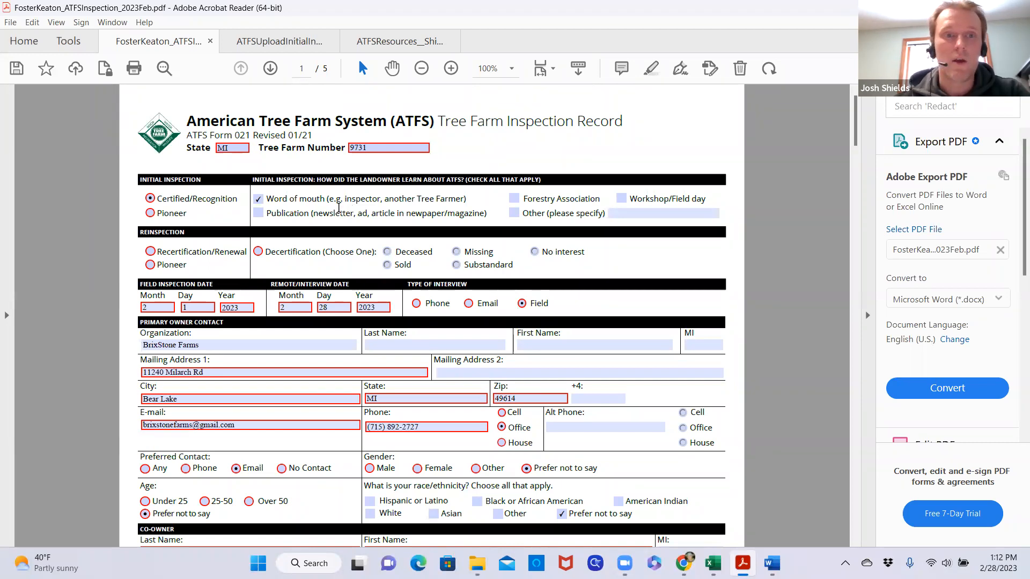
scroll(338, 207, "down", 10)
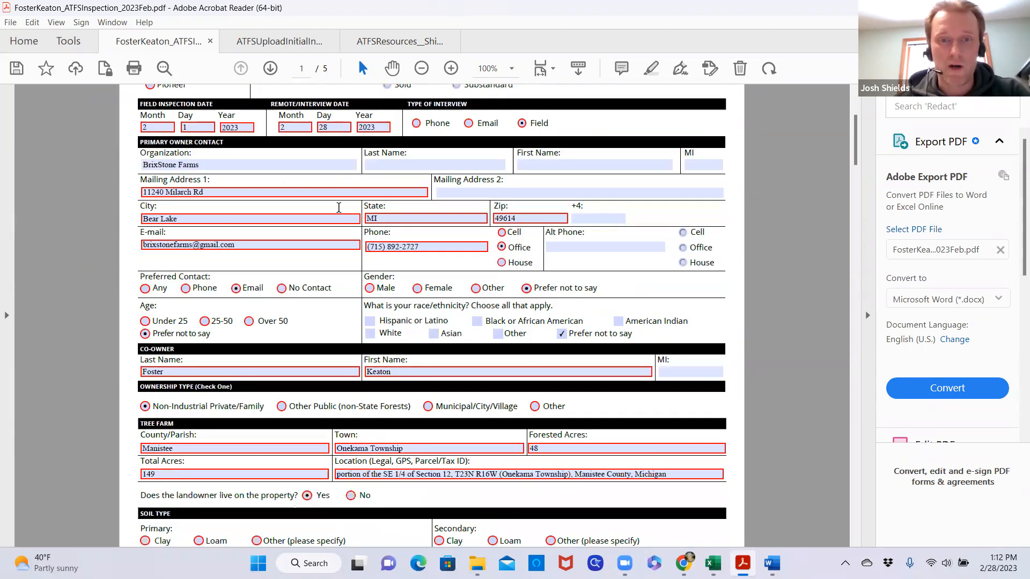
Review the inspection record's soil type, conservation activities and cost share participation across pages 1 and 2
scroll(338, 207, "down", 4)
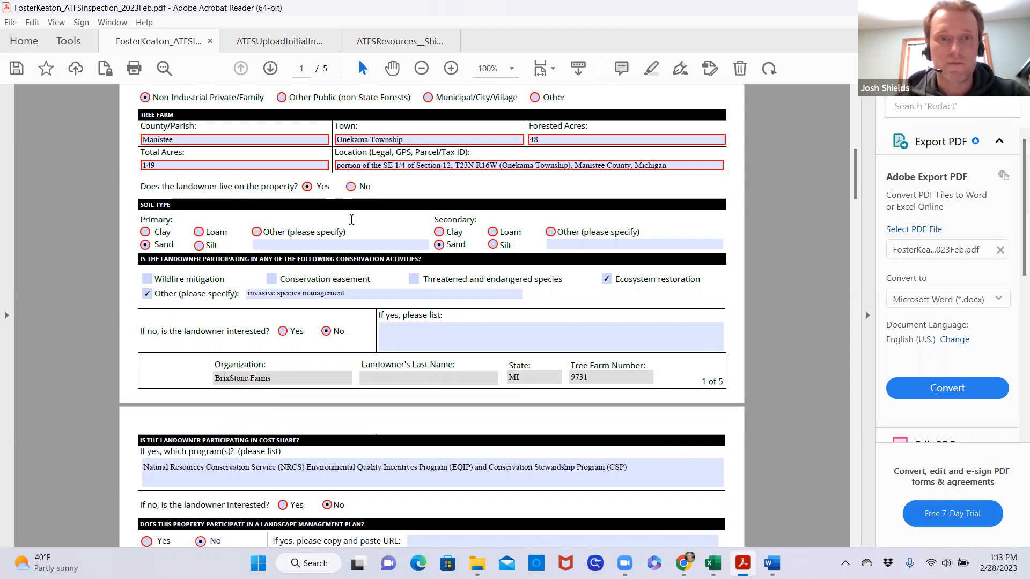
scroll(352, 220, "down", 2)
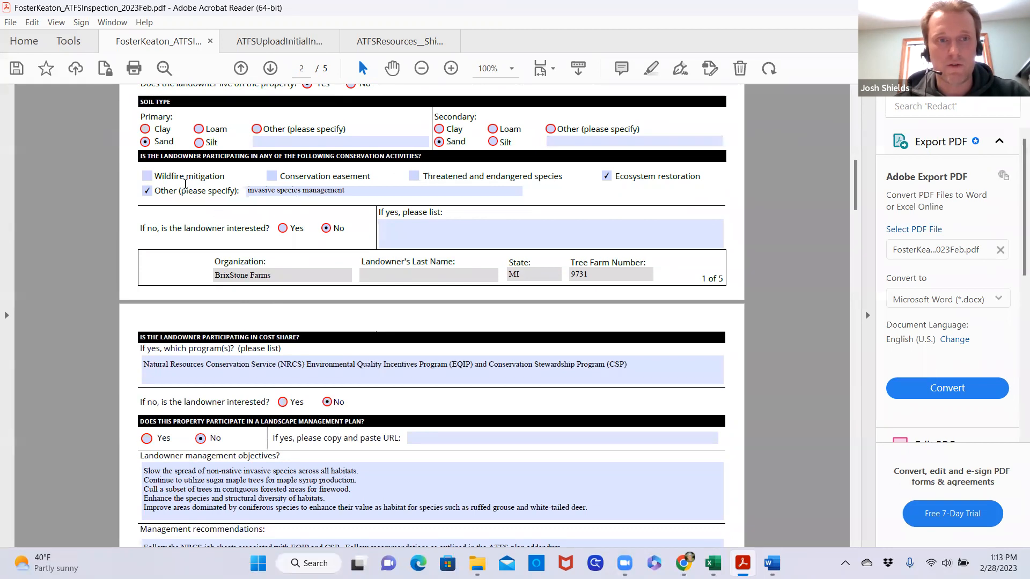
scroll(212, 230, "down", 2)
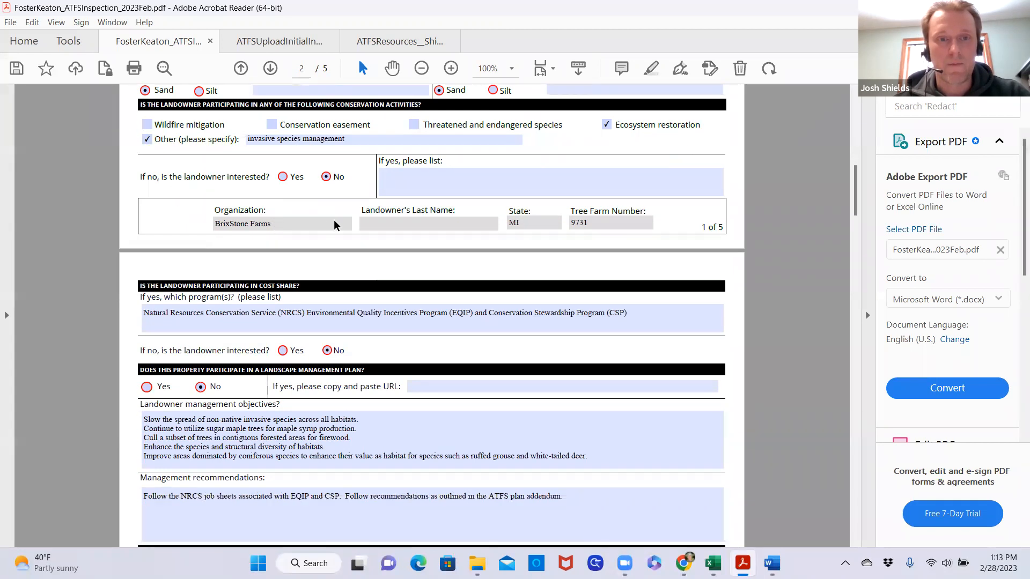
scroll(334, 220, "down", 3)
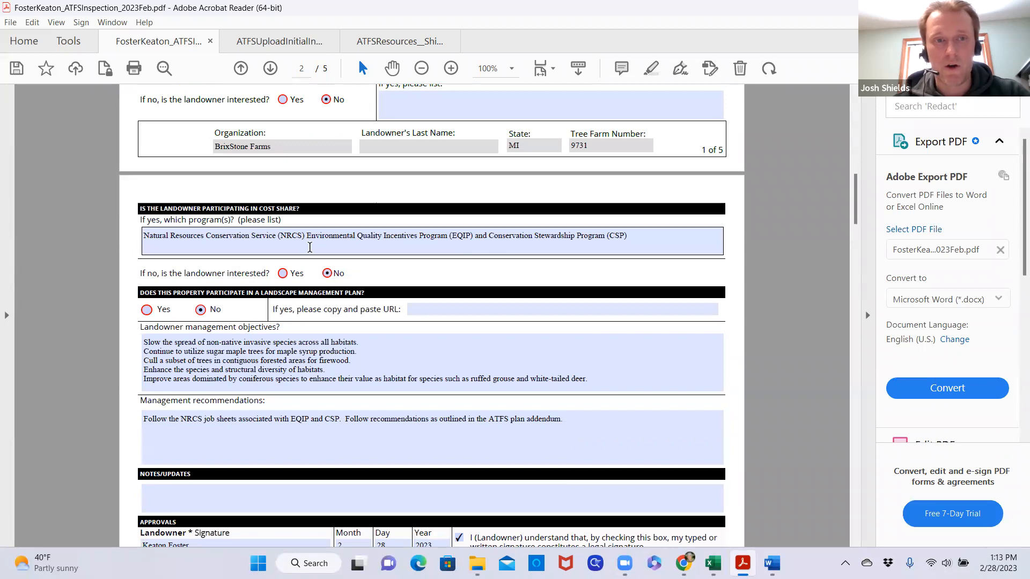
Review the landscape management plan answer, landowner management objectives and management recommendations on page 2 of the record
scroll(309, 247, "down", 2)
scroll(318, 295, "down", 1)
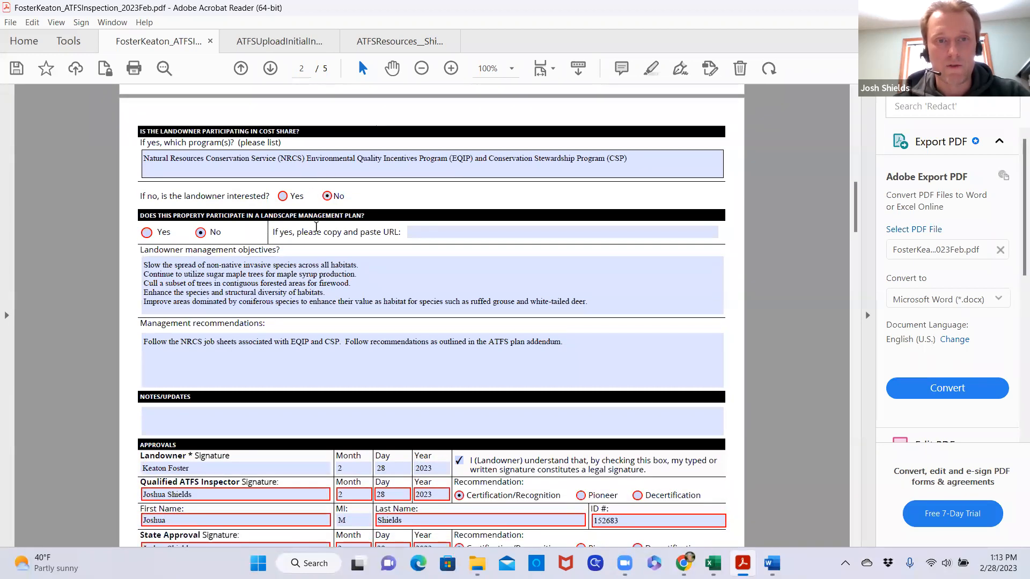
scroll(338, 279, "down", 2)
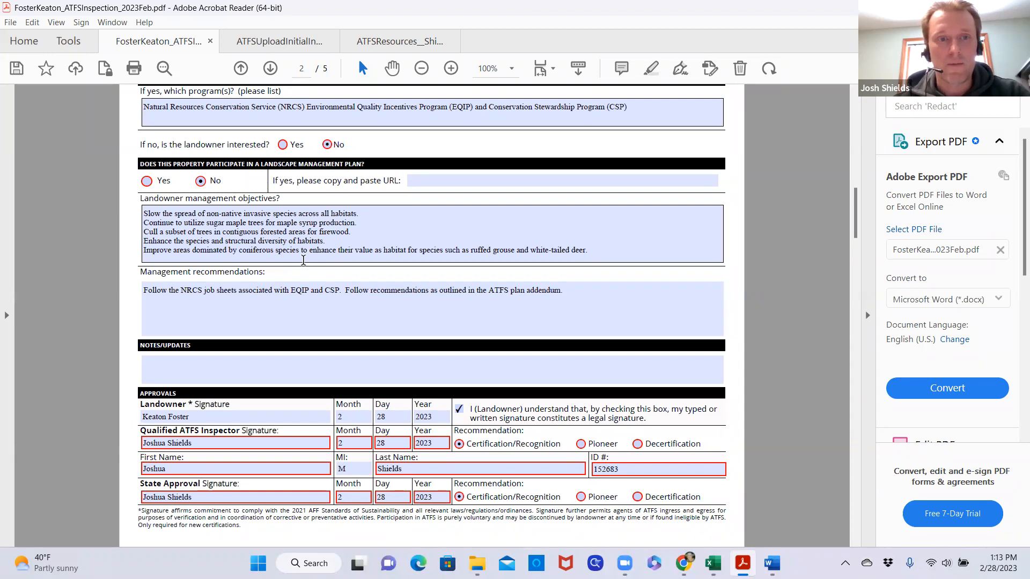
scroll(301, 260, "down", 1)
scroll(291, 299, "down", 1)
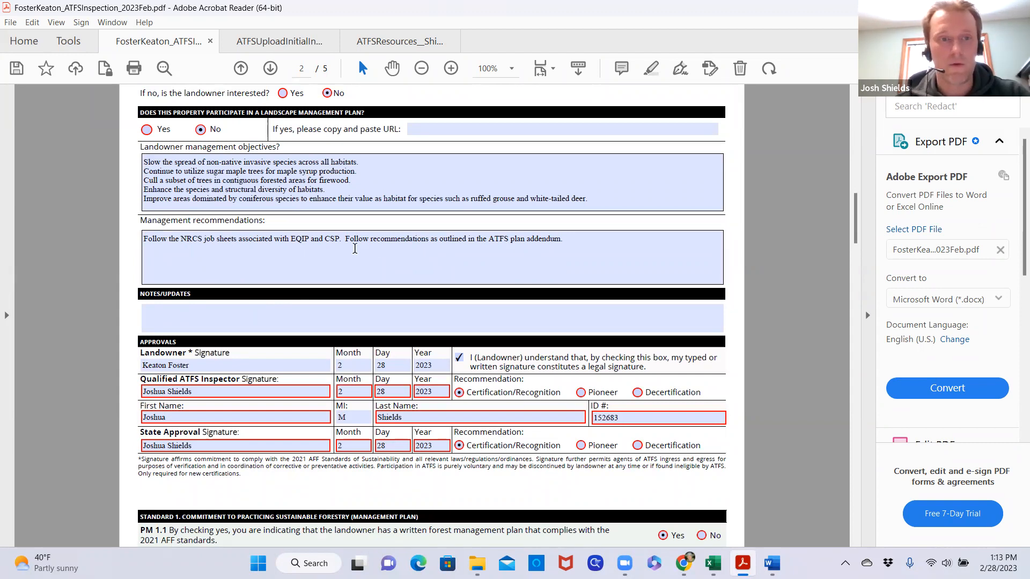
Check the approvals section and the Standard 1 management plan answers from PM 1.1 through indicator 1.1.3
scroll(354, 249, "down", 3)
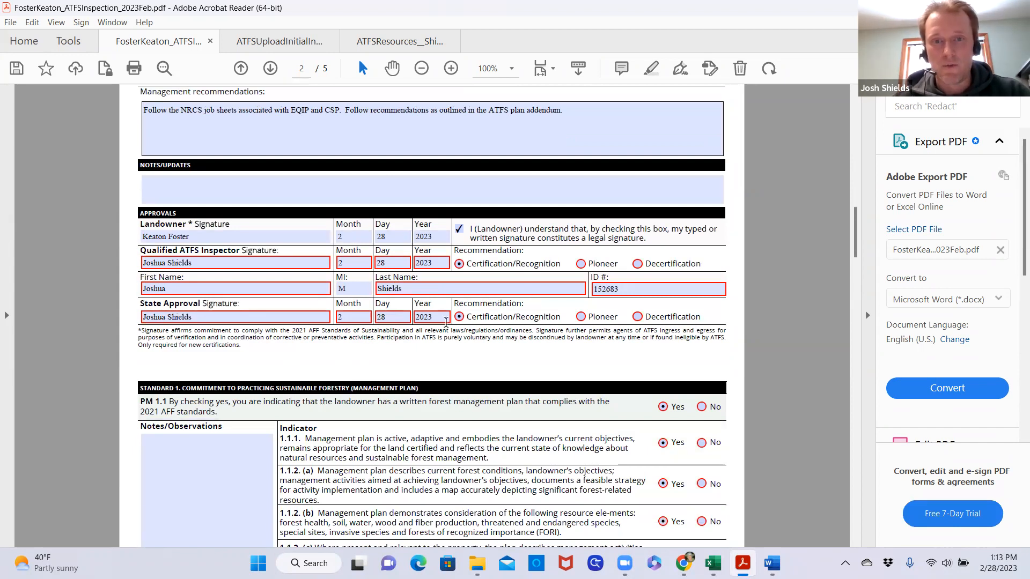
scroll(415, 327, "down", 5)
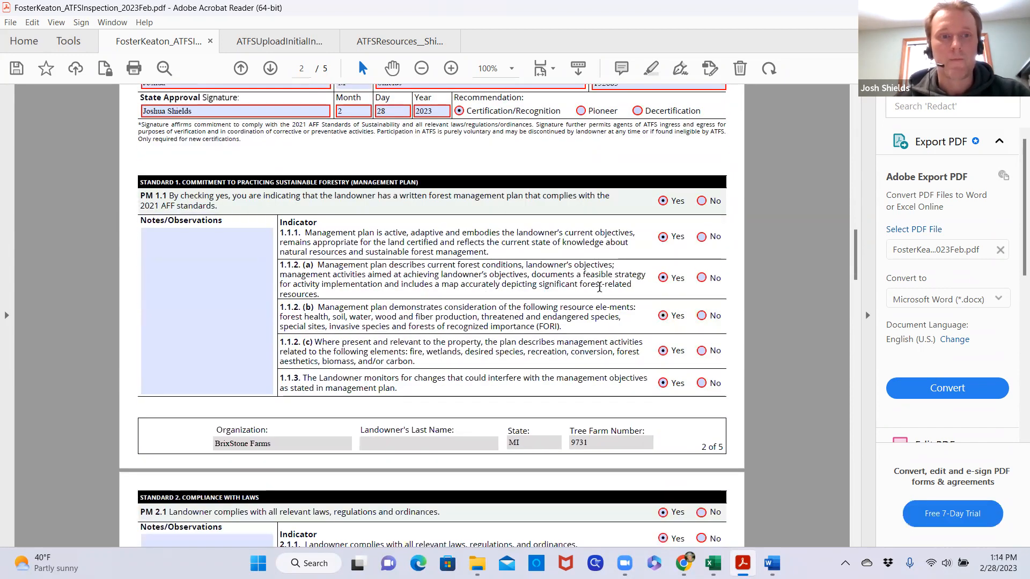
scroll(440, 220, "down", 2)
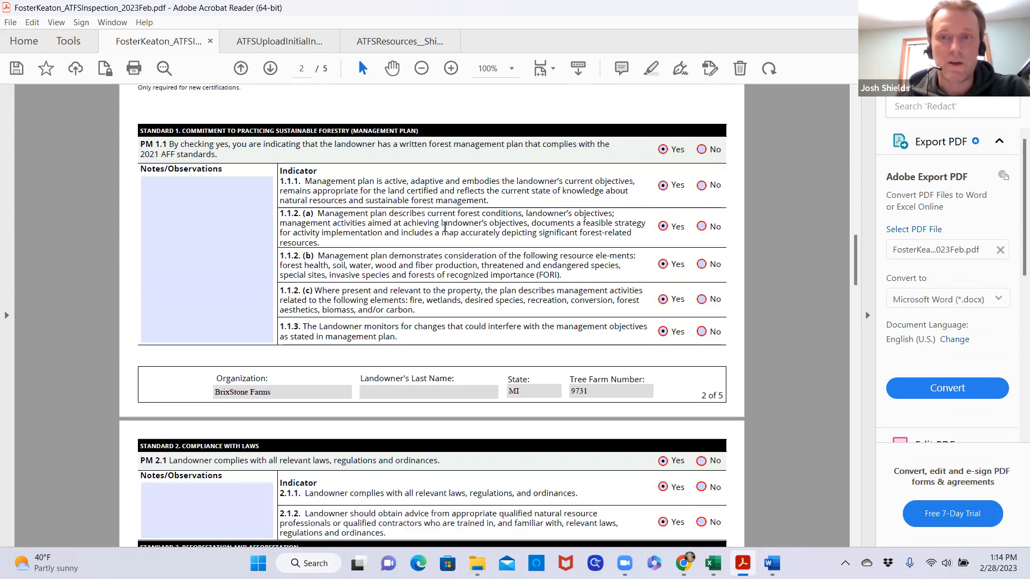
left_click(249, 199)
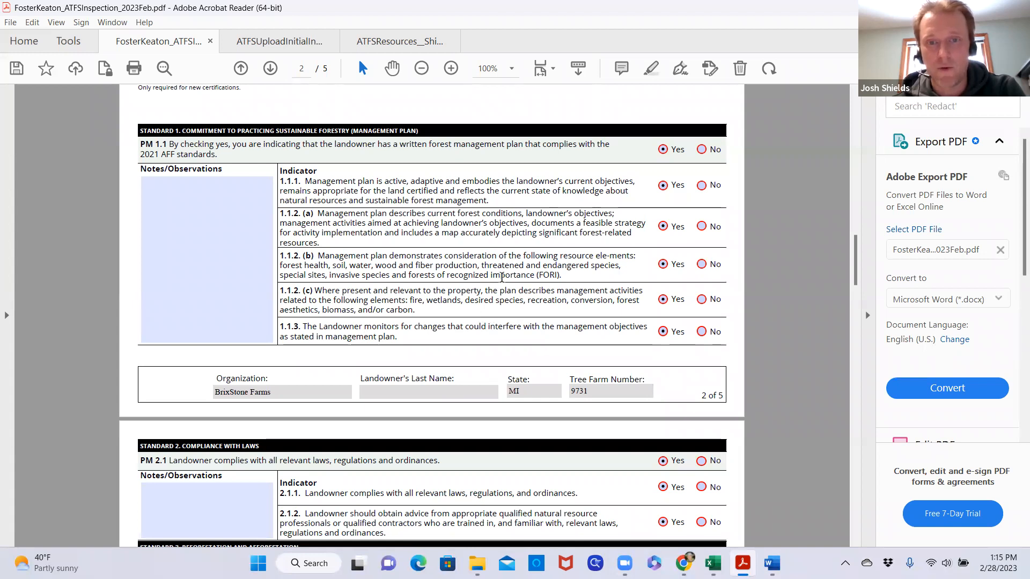
scroll(523, 300, "down", 2)
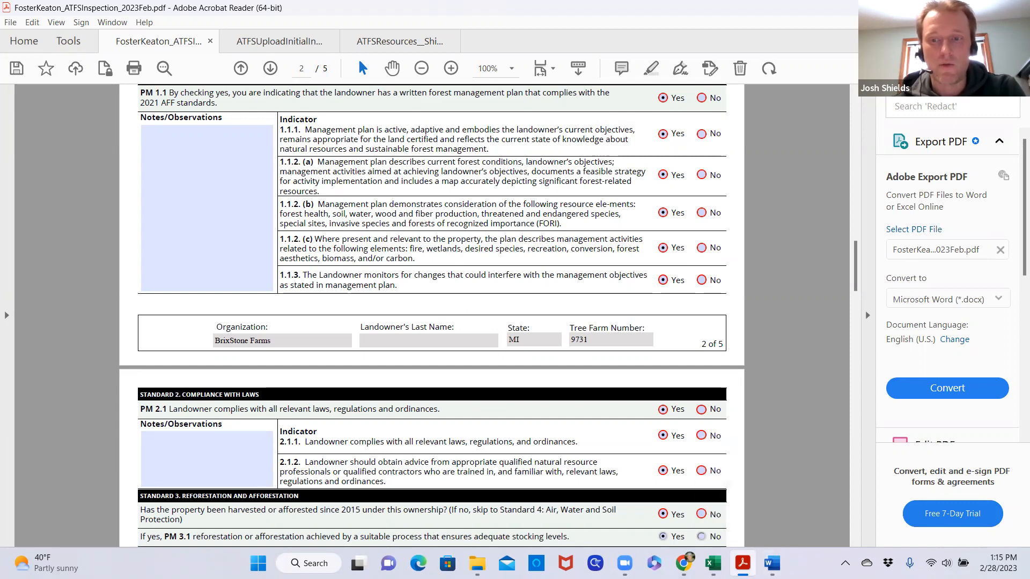
Switch to the ATFS resources PDF and read the 1.1.2 (b) guidance on resource elements, special sites, invasive species and FORI
mouse_move(743, 563)
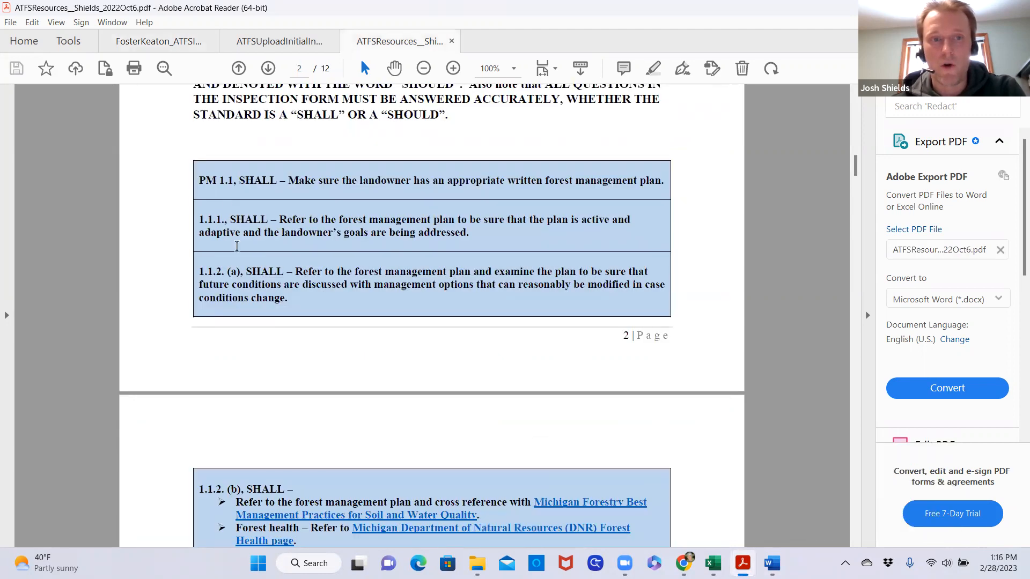
scroll(238, 251, "down", 3)
scroll(240, 252, "down", 20)
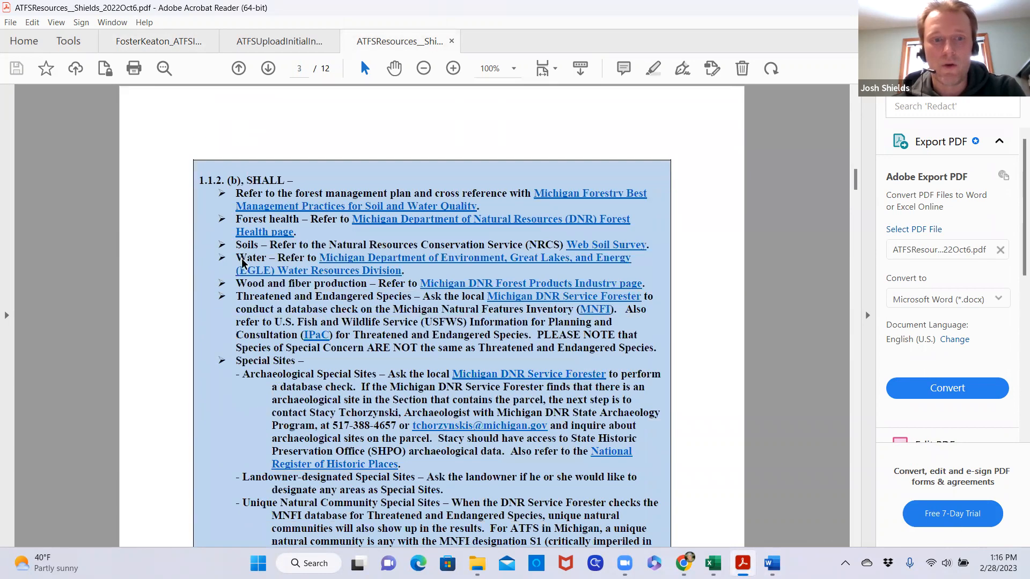
scroll(248, 263, "down", 8)
scroll(252, 264, "up", 15)
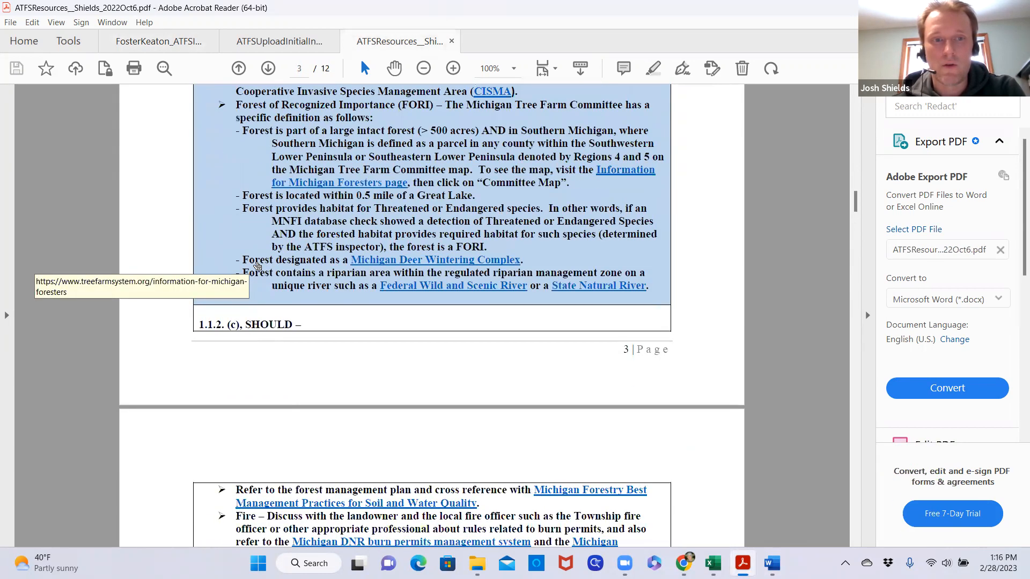
scroll(275, 266, "up", 20)
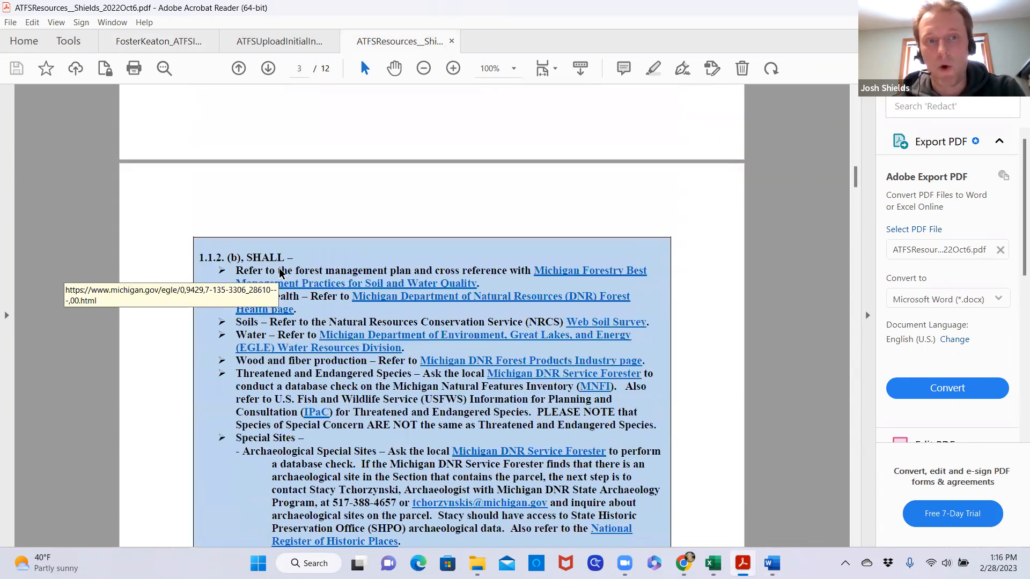
scroll(303, 282, "down", 4)
scroll(303, 282, "down", 17)
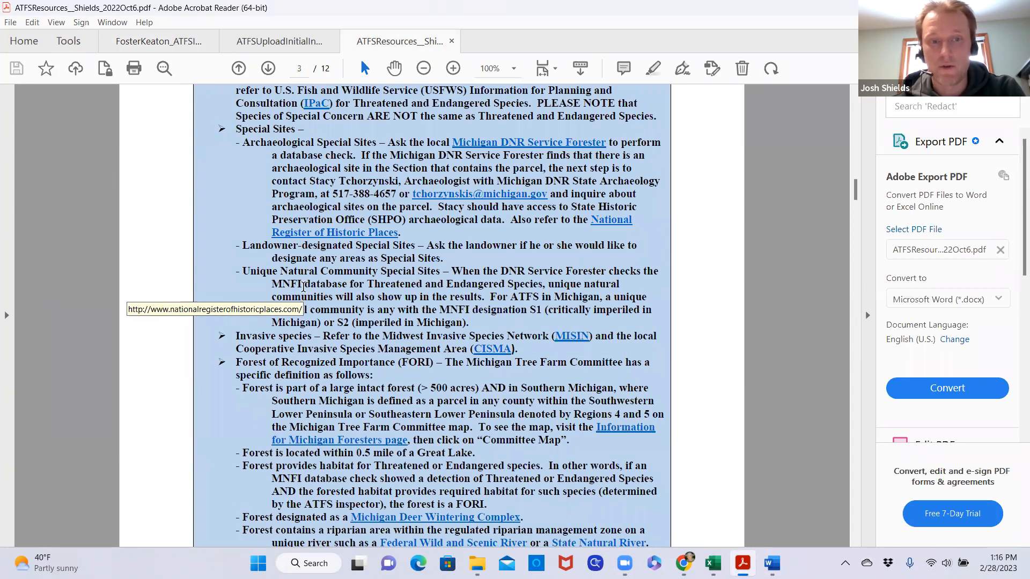
Read the resources guidance for 1.1.2 (c), 1.1.3 and the legal compliance standards PM 2.1 through 2.1.2
scroll(303, 287, "down", 20)
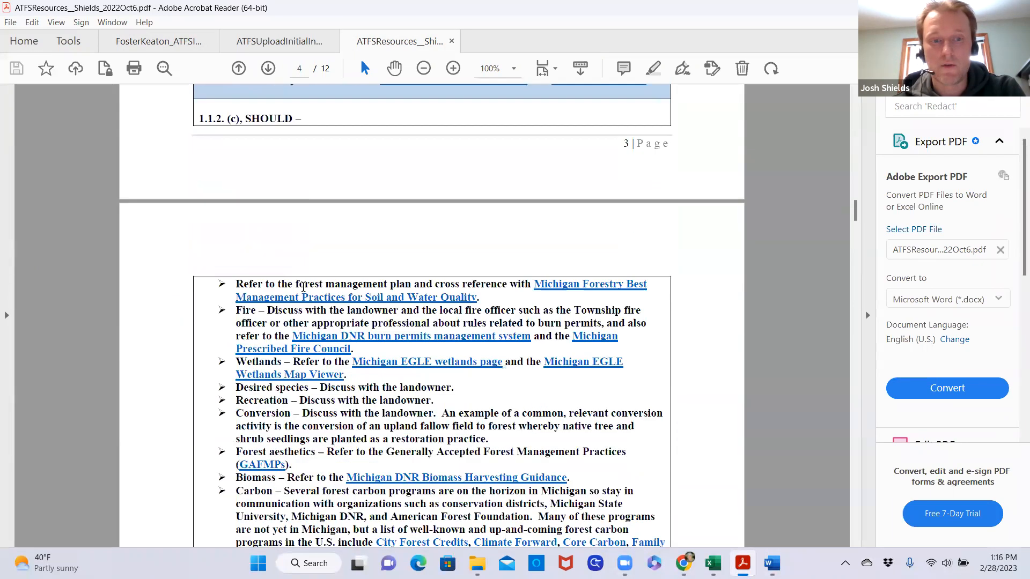
scroll(303, 287, "down", 6)
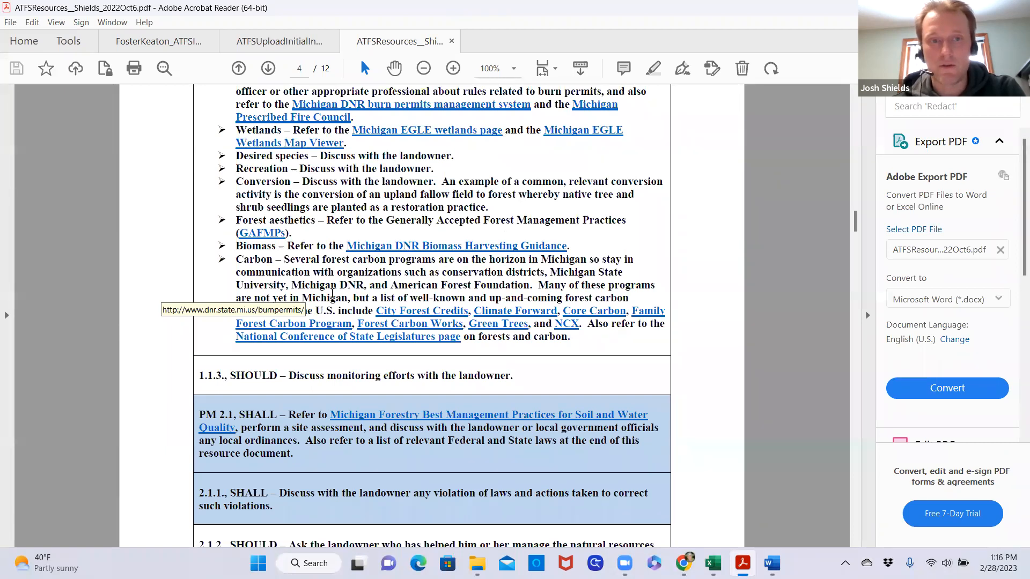
scroll(338, 292, "up", 13)
scroll(321, 303, "up", 2)
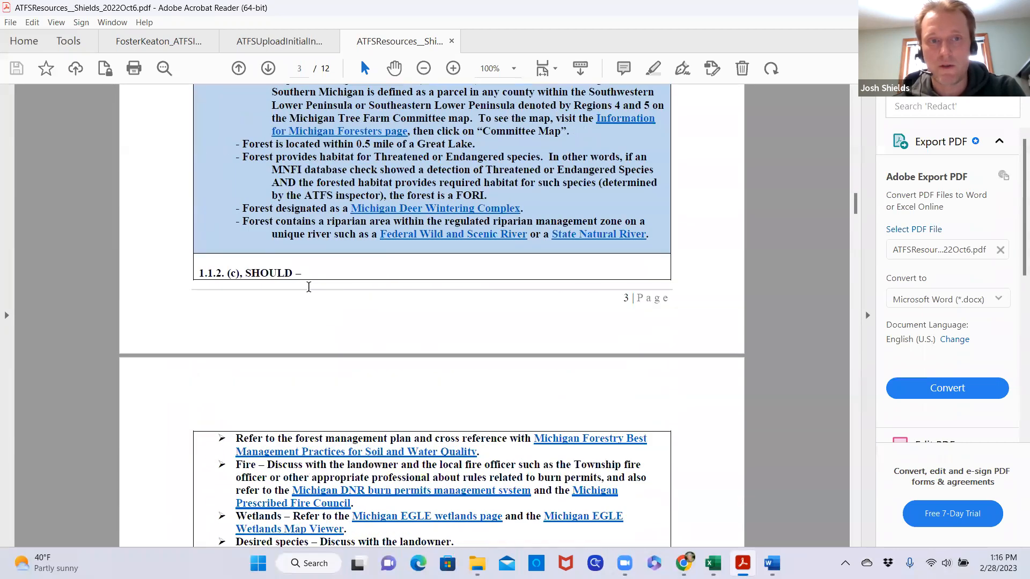
scroll(317, 289, "down", 12)
scroll(318, 293, "down", 4)
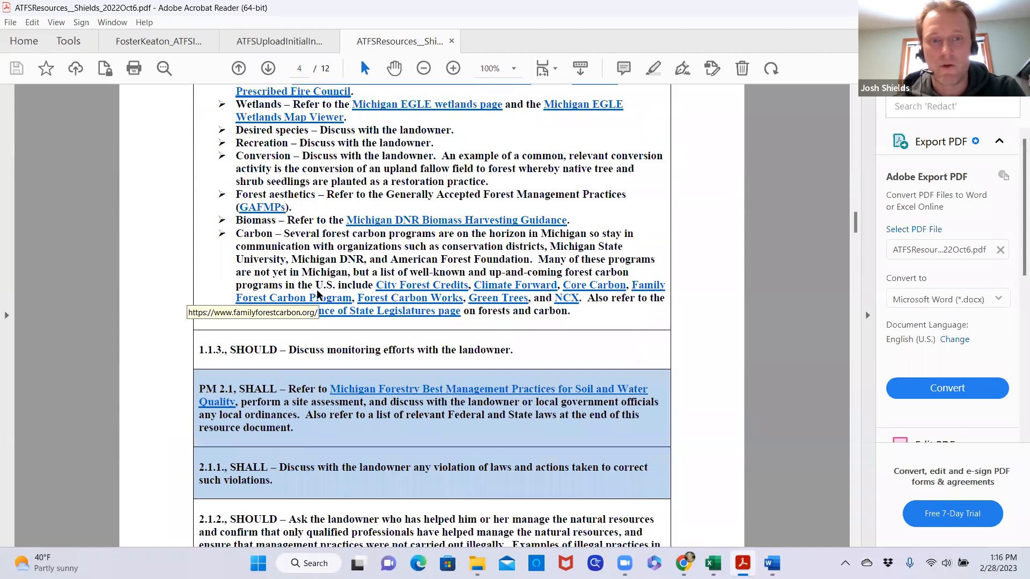
scroll(316, 292, "down", 3)
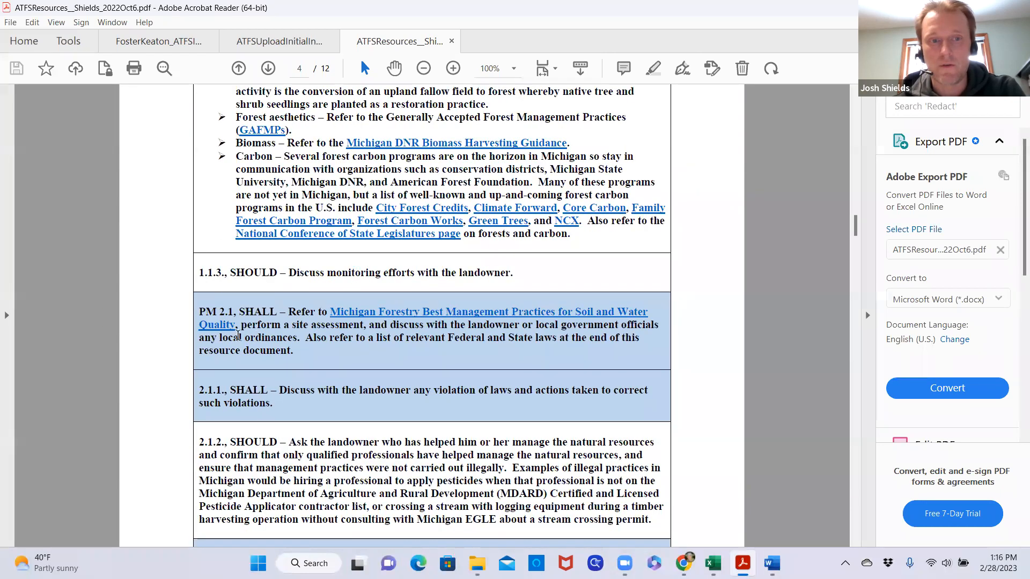
scroll(262, 300, "down", 2)
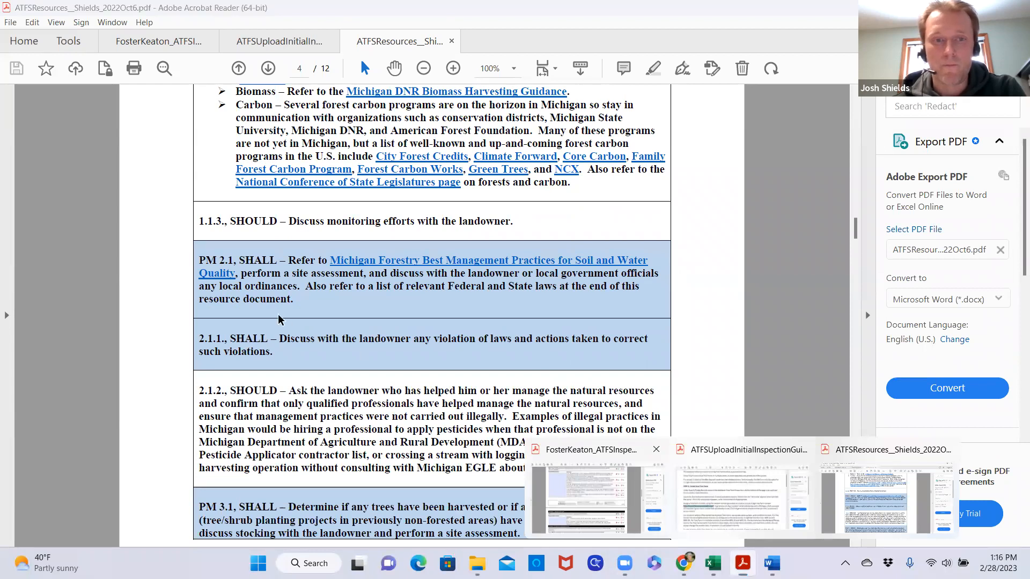
Return to the inspection record PDF and review the Standard 2 compliance with laws answers on page 3
left_click(589, 453)
scroll(382, 239, "down", 7)
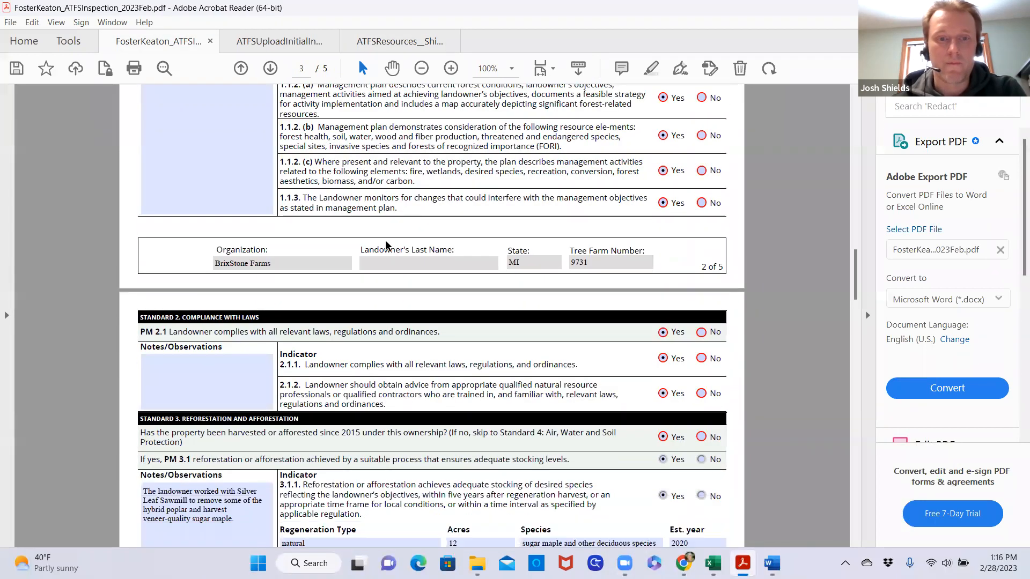
scroll(384, 240, "down", 1)
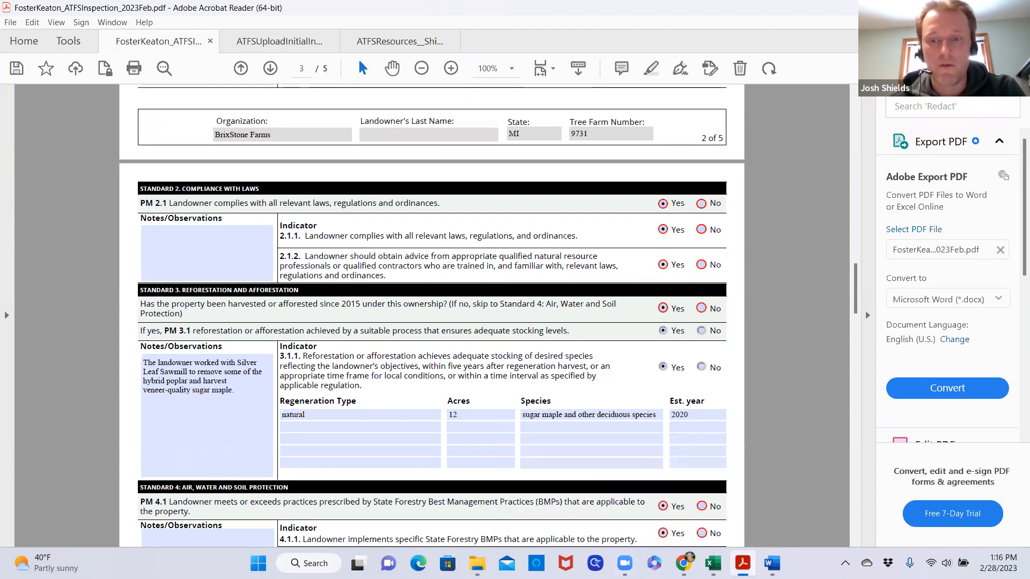
Consult the relevant laws and best management practices at the end of the resources PDF, and return to its PM 2.1 guidance
mouse_move(742, 563)
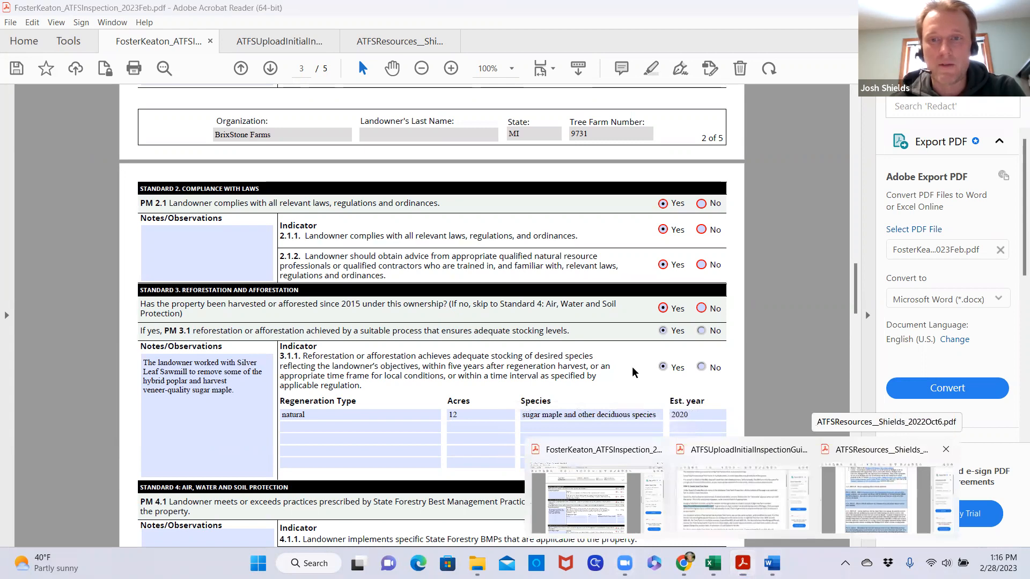
left_click(887, 499)
left_click_drag(855, 230, 851, 418)
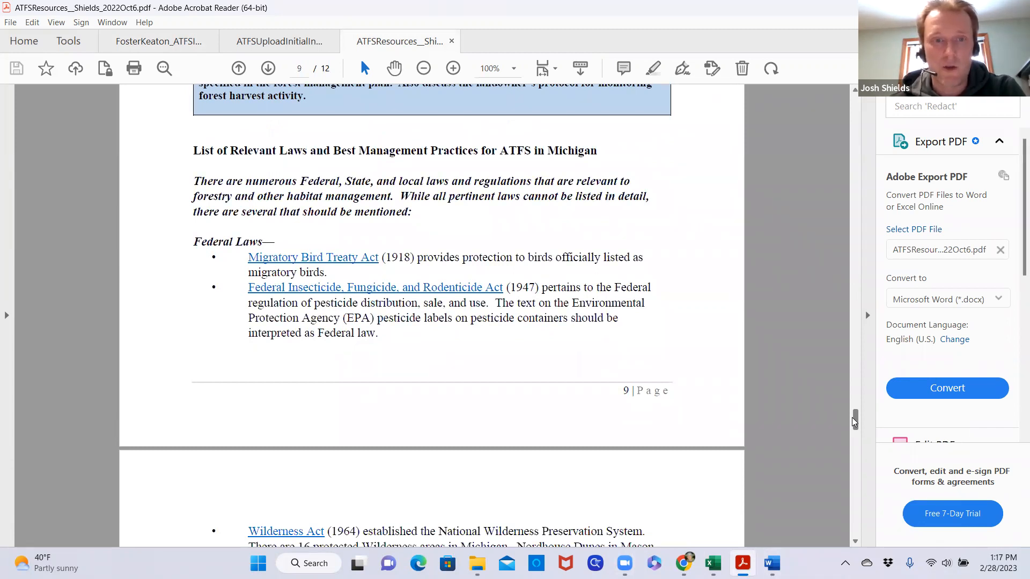
left_click_drag(852, 417, 843, 514)
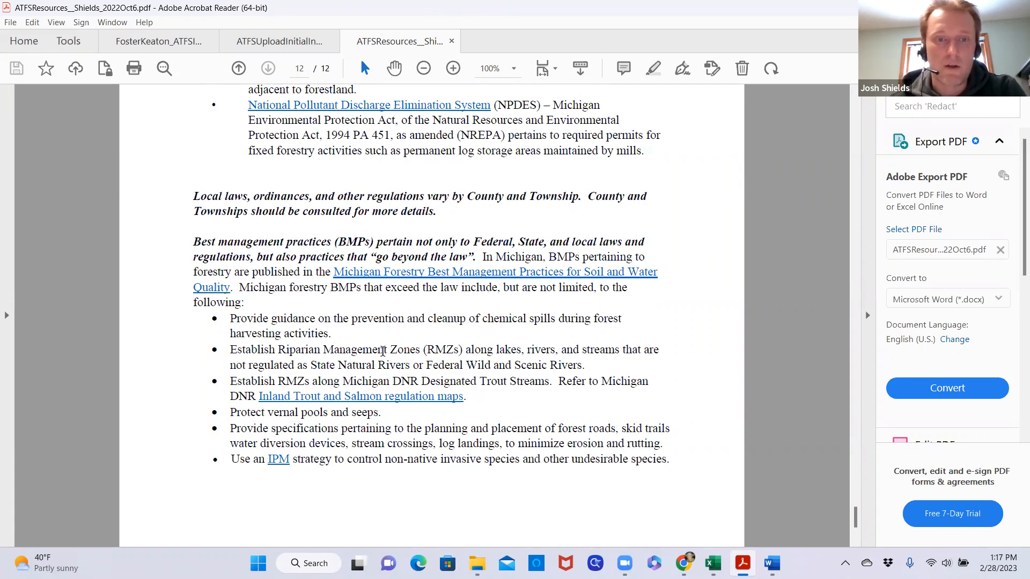
scroll(732, 448, "down", 4)
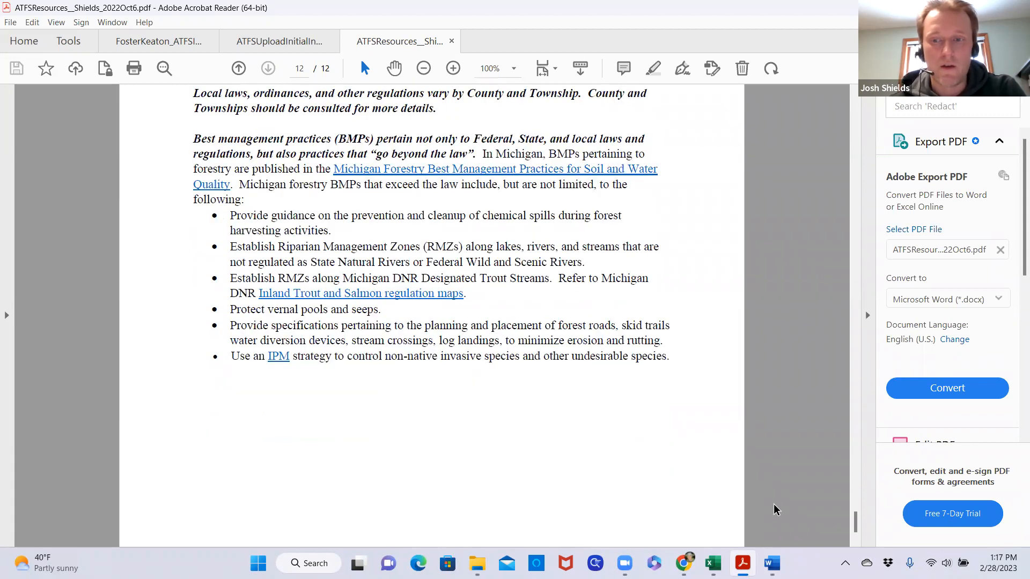
left_click_drag(855, 521, 852, 236)
scroll(846, 481, "up", 10)
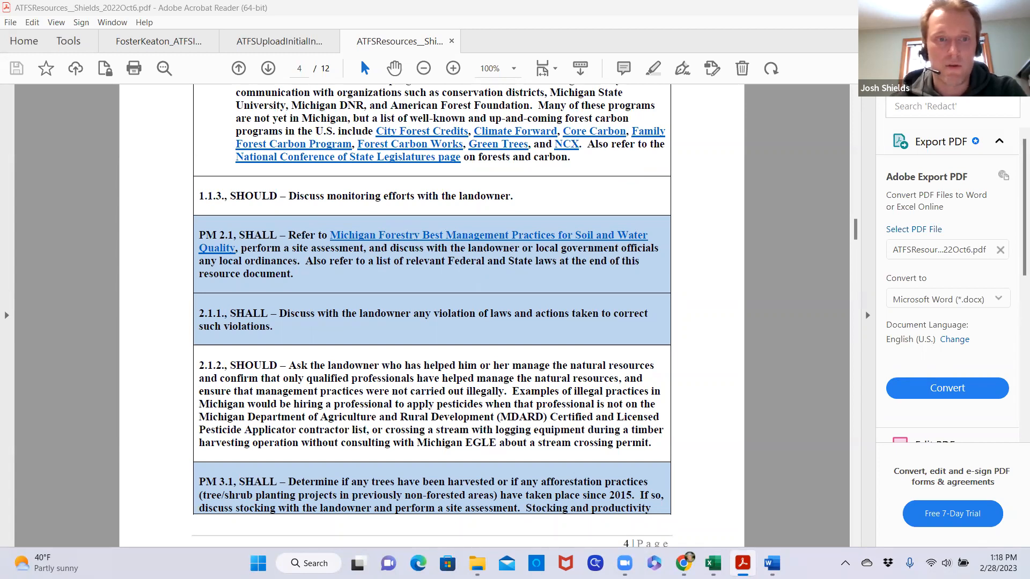
Switch back to the inspection record and review the Standard 3 reforestation answers, harvest notes and regeneration table
mouse_move(683, 562)
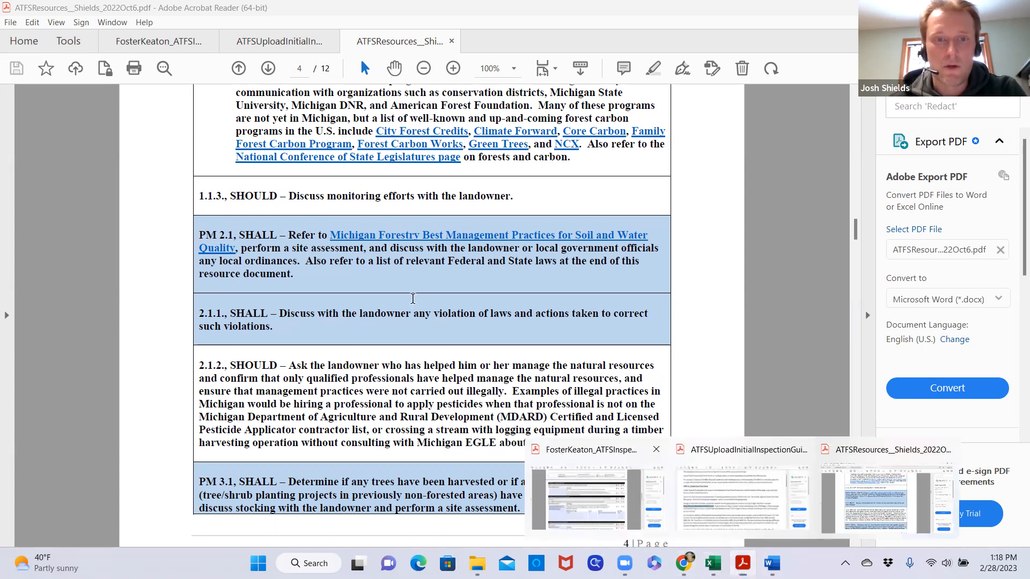
left_click(596, 499)
scroll(398, 224, "down", 1)
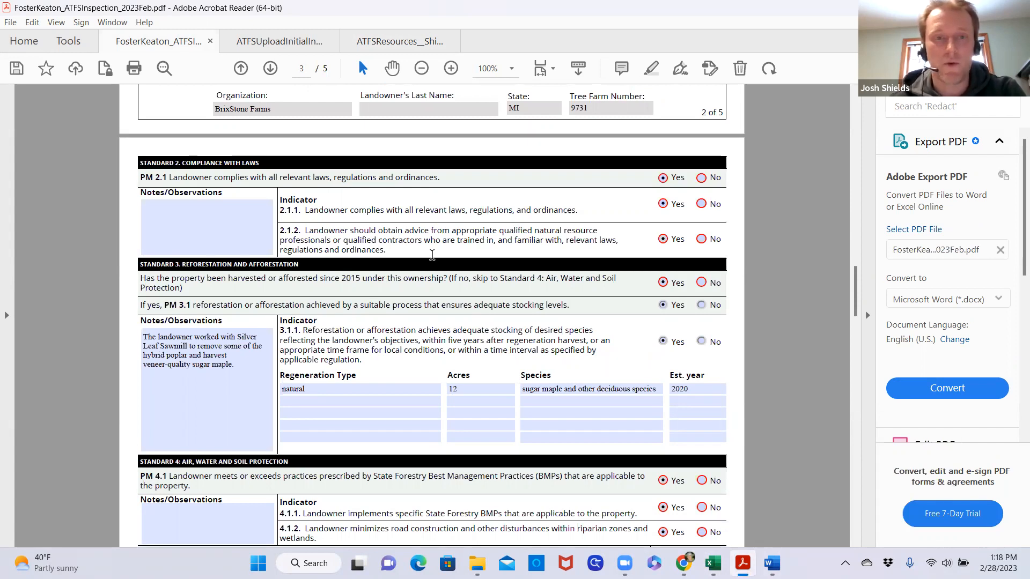
scroll(454, 246, "down", 2)
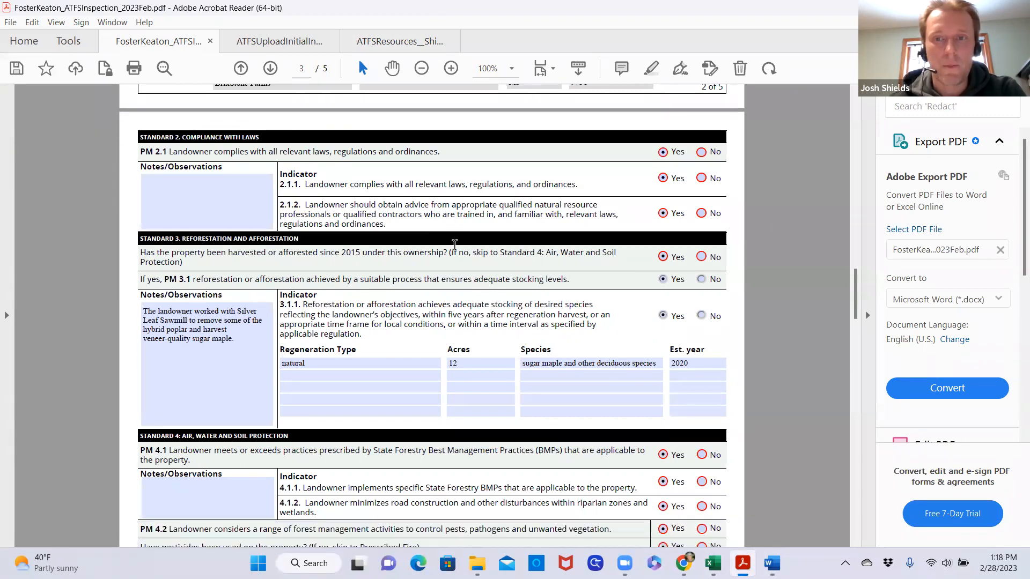
scroll(454, 247, "down", 2)
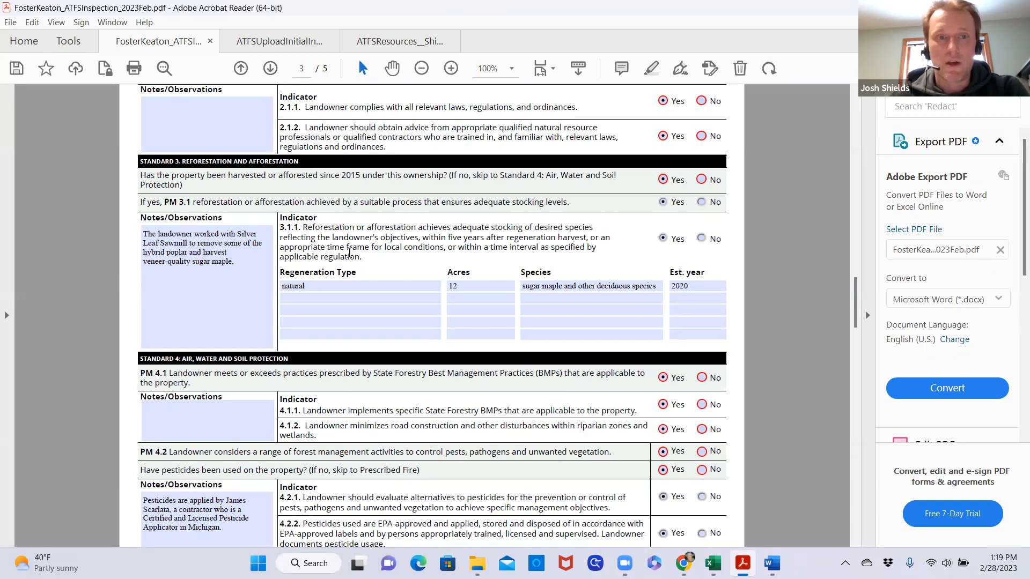
scroll(375, 252, "down", 1)
left_click(392, 262)
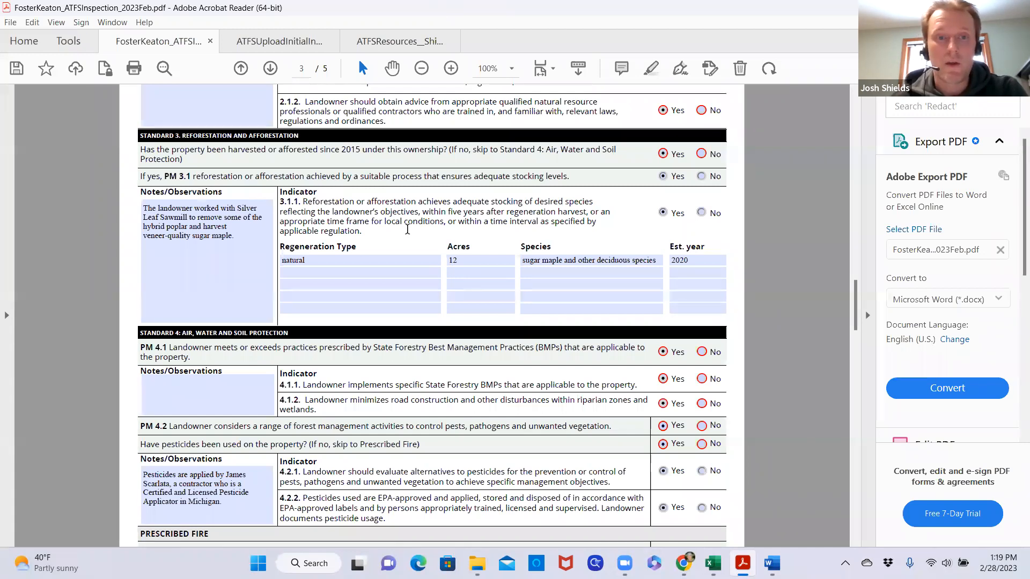
Check the regeneration type, acres, species and establishment year entries under indicator 3.1.1 of the inspection record
left_click(400, 304)
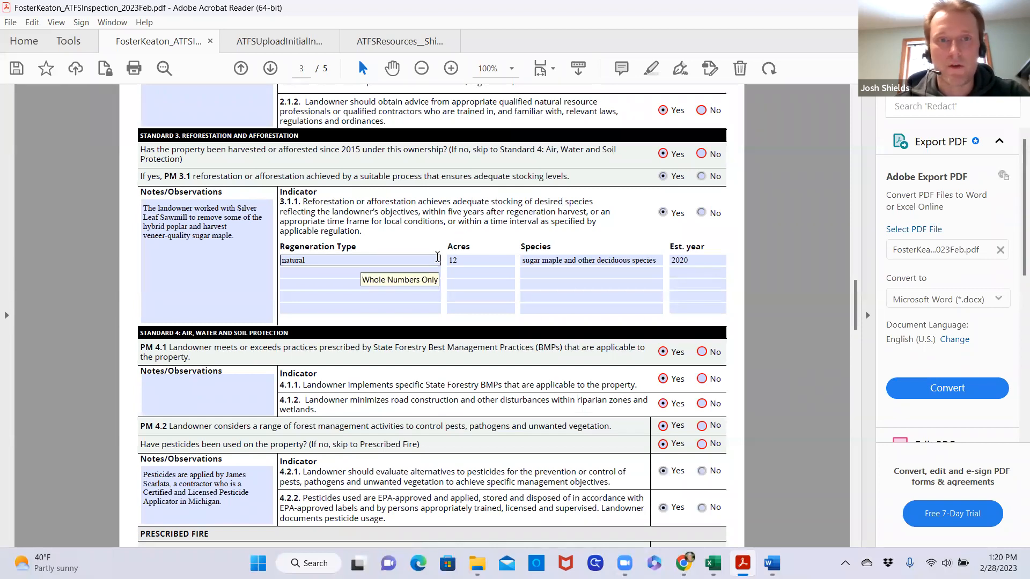
scroll(426, 236, "down", 1)
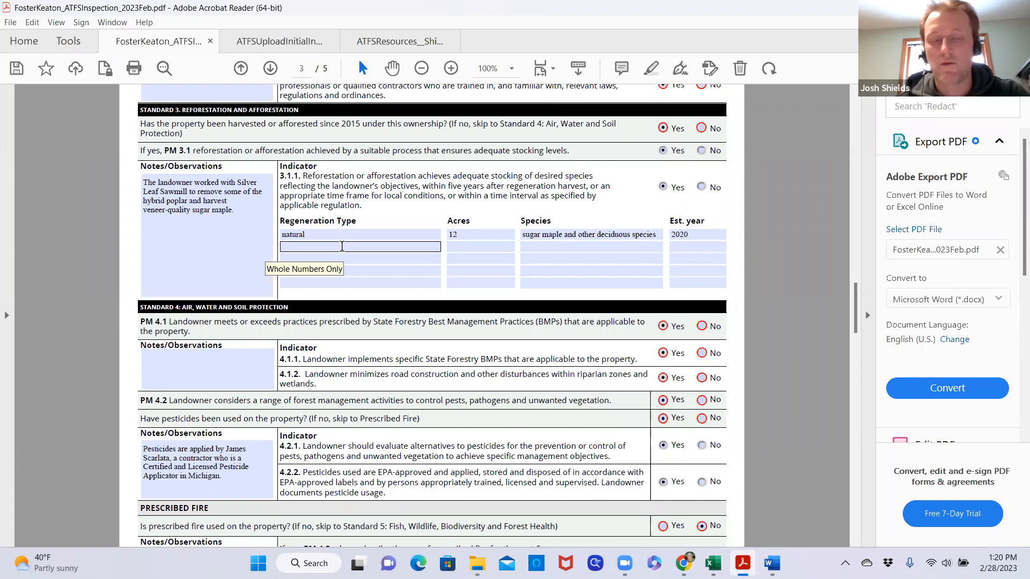
left_click(312, 234)
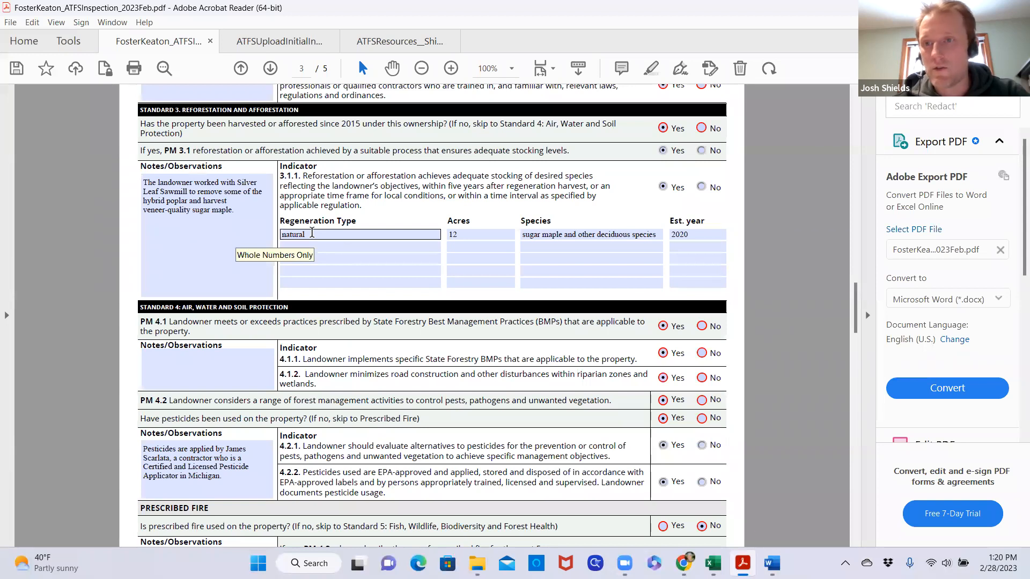
left_click(470, 234)
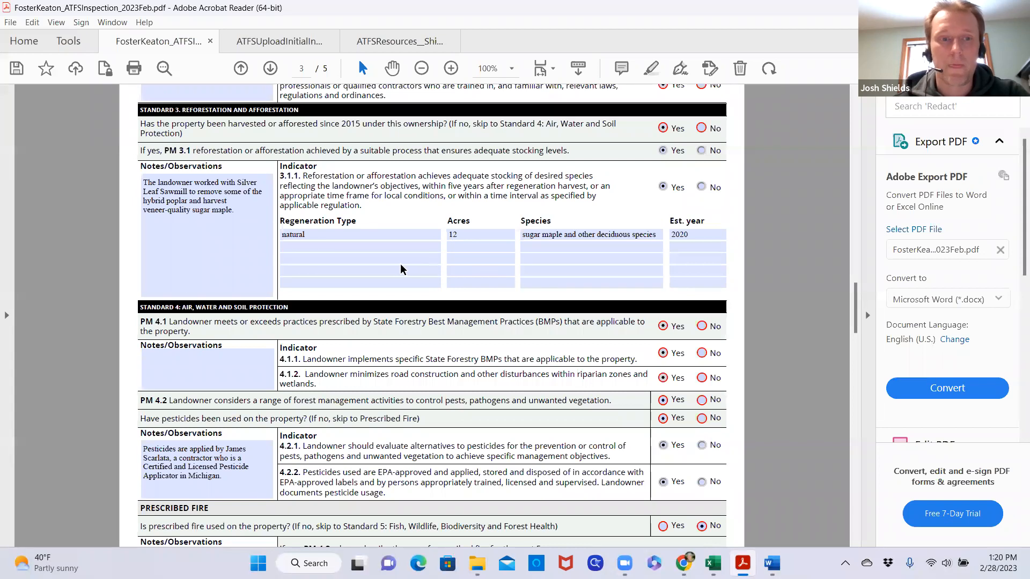
Look over Standard 4, switch to the resources PDF and open the Michigan Forestry Best Management Practices manual linked under PM 4.1
scroll(404, 269, "down", 3)
scroll(404, 269, "down", 3)
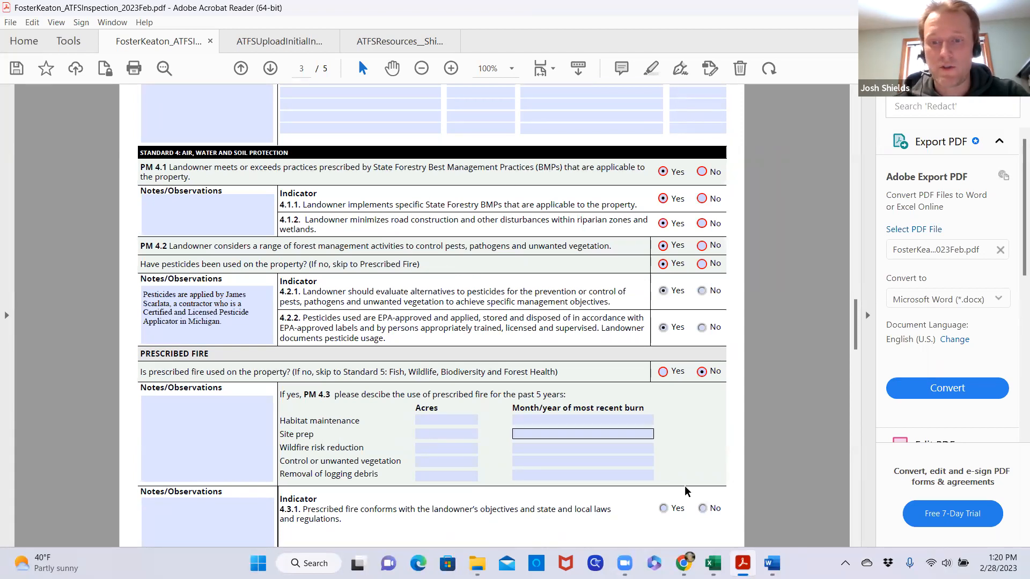
mouse_move(743, 563)
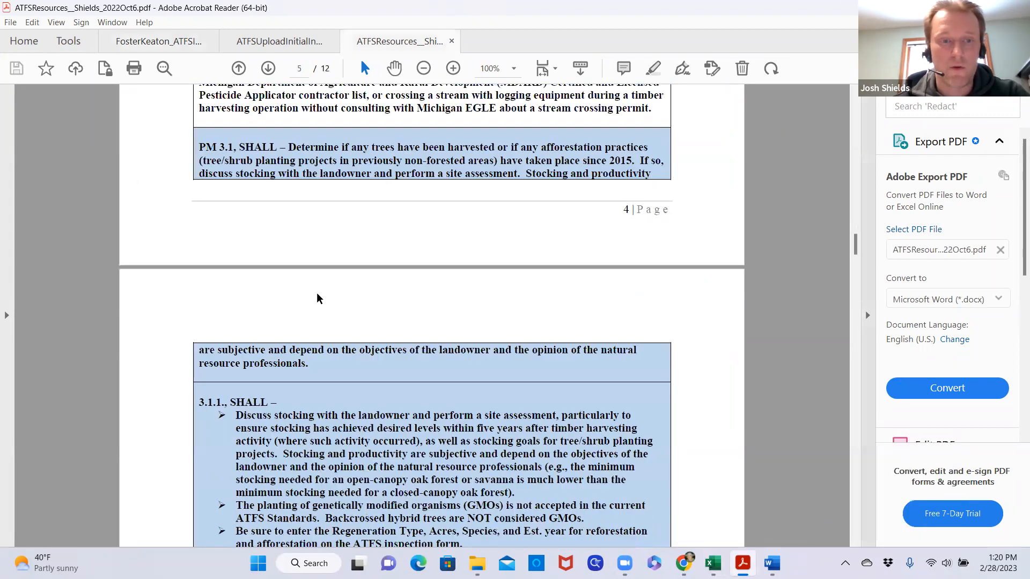
scroll(317, 298, "down", 4)
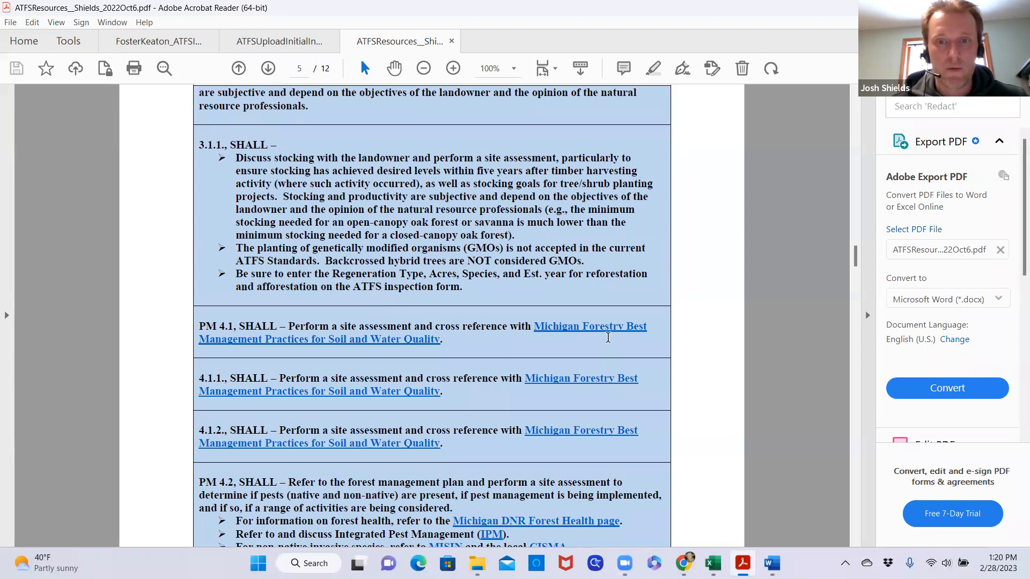
left_click(606, 336)
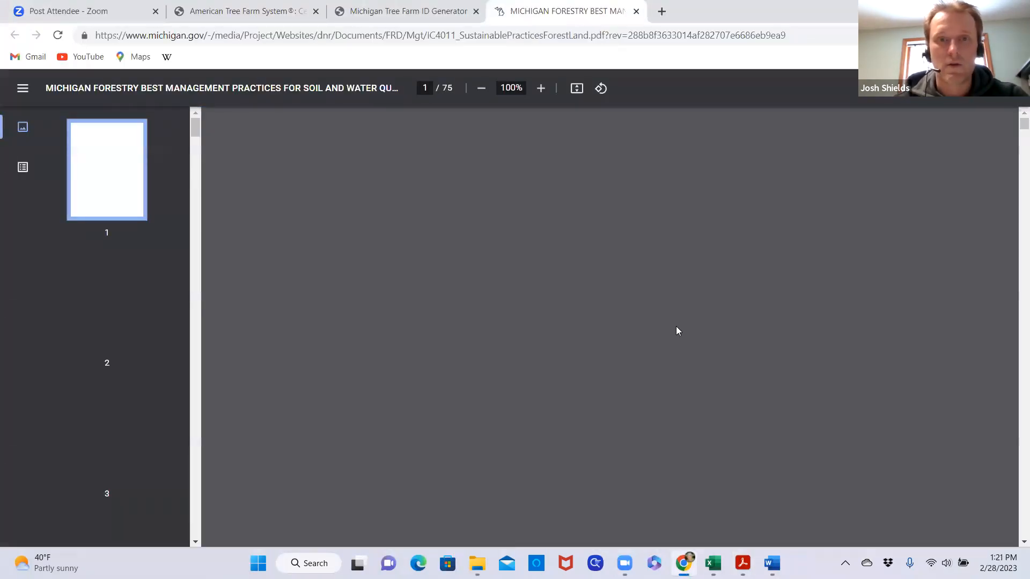
Skim the manual's cover, mission statements and foreword, and return to its first page
scroll(715, 319, "down", 1)
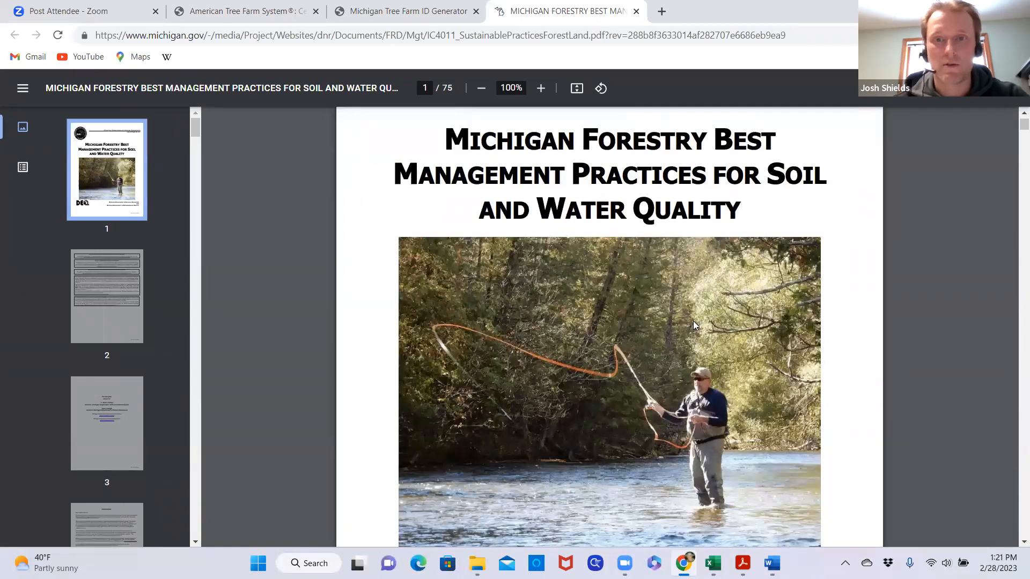
scroll(615, 328, "down", 20)
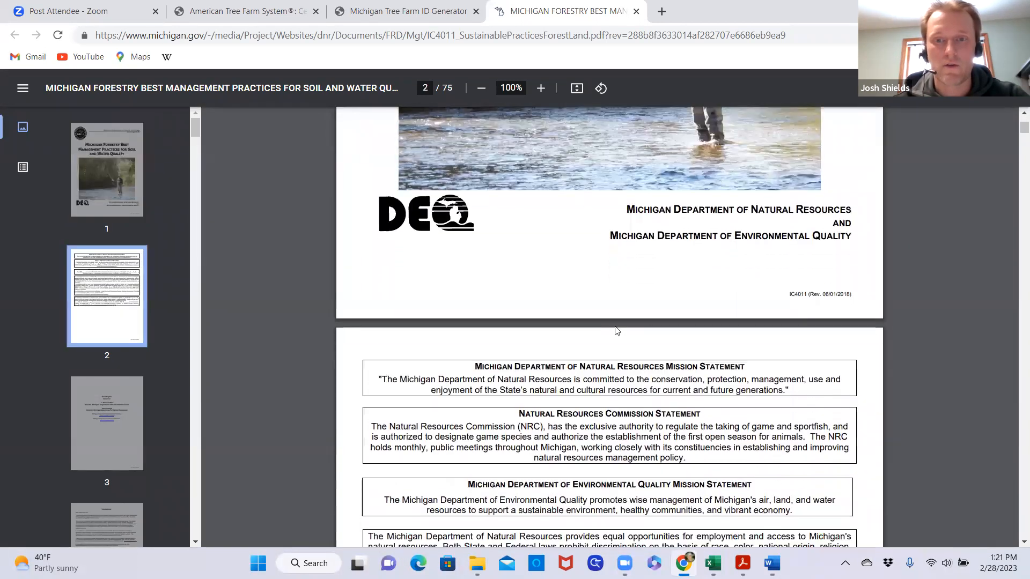
scroll(617, 331, "down", 12)
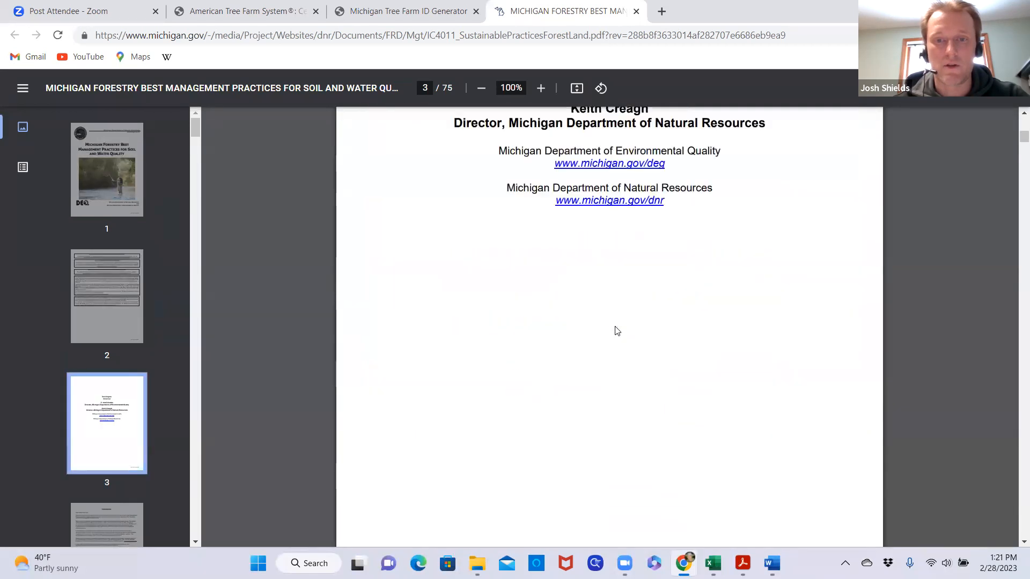
scroll(617, 330, "down", 3)
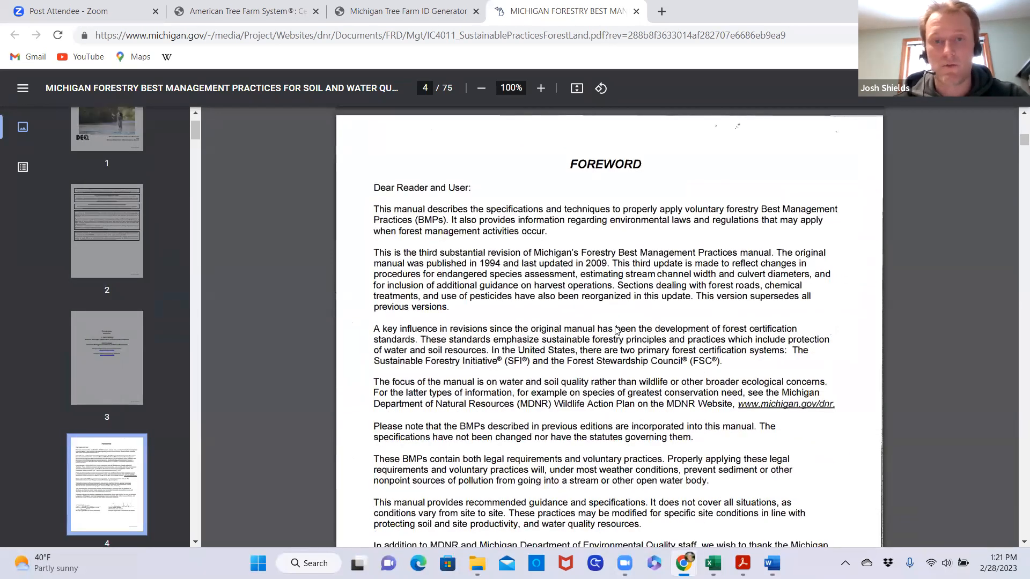
scroll(616, 329, "up", 8)
scroll(616, 328, "up", 20)
scroll(617, 330, "up", 8)
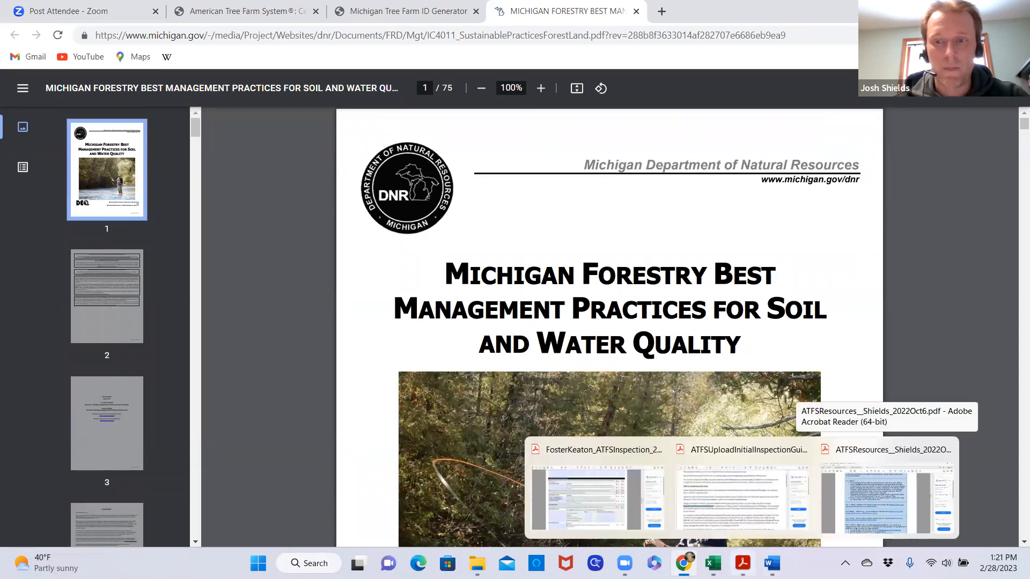
Return to the inspection record PDF and review the Standard 4 best management practice and pesticide answers, including the pesticide applicator note
left_click(595, 453)
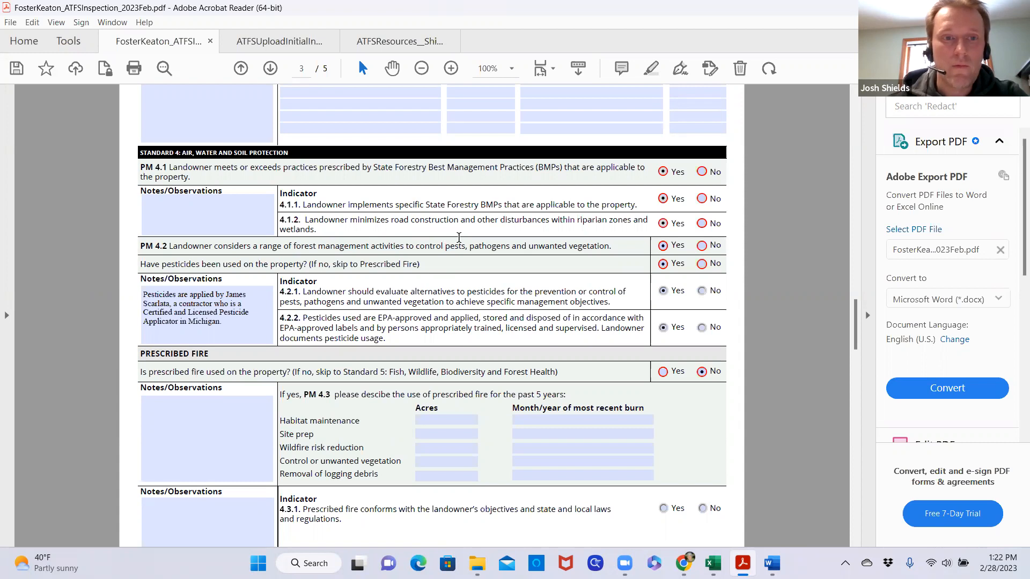
scroll(461, 242, "down", 1)
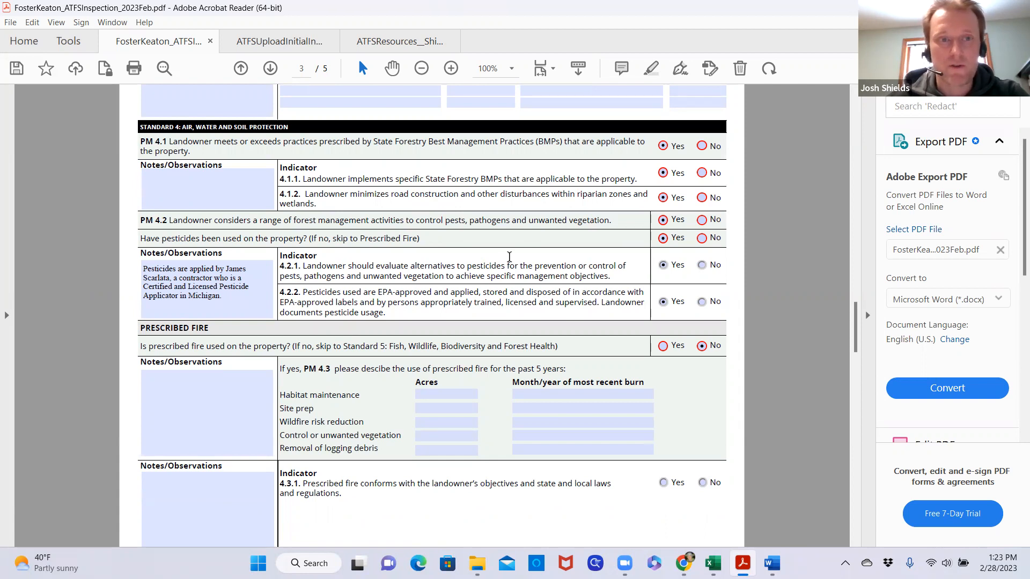
scroll(509, 257, "down", 1)
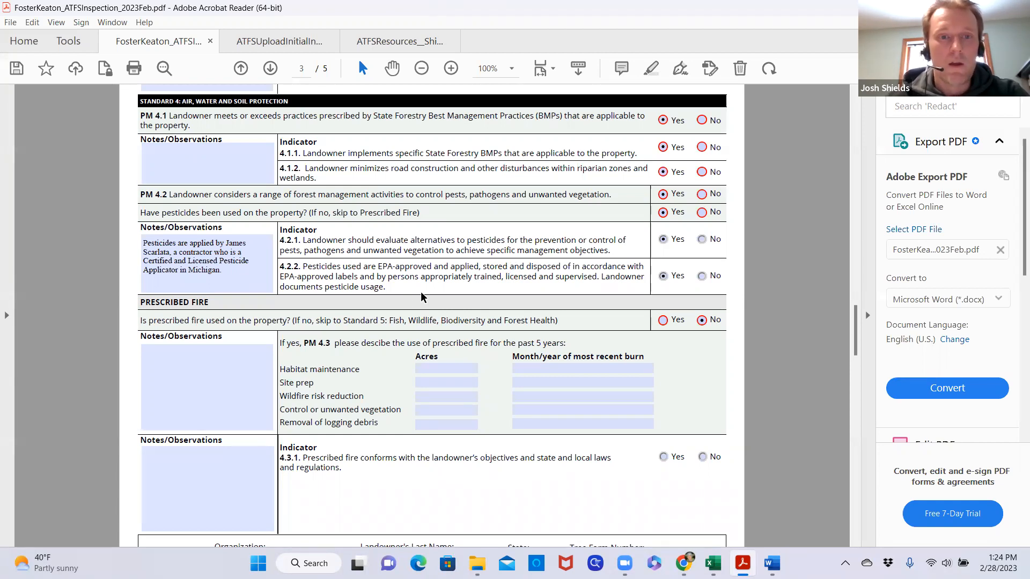
left_click(211, 281)
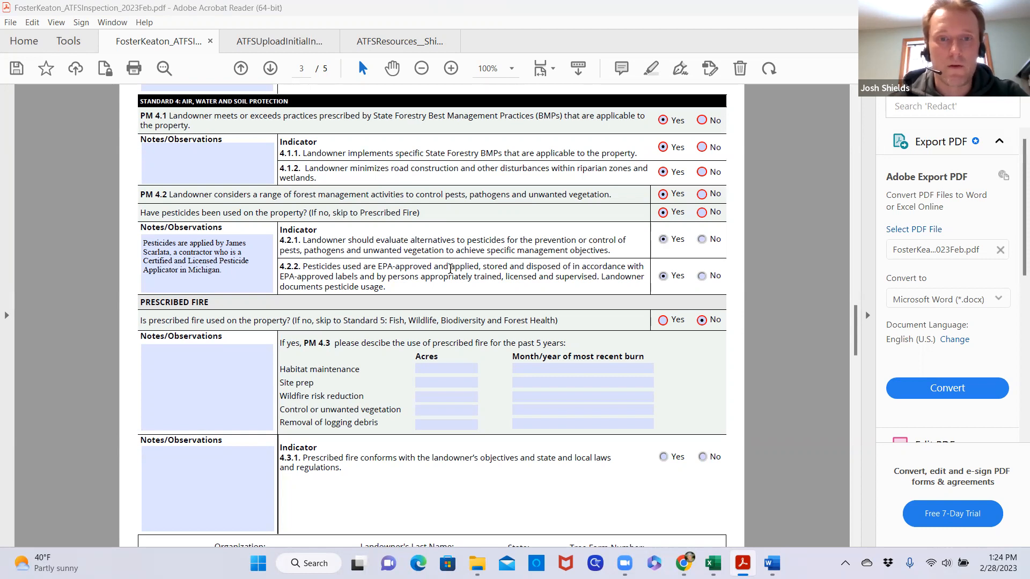
Review the prescribed fire answer, the PM 4.3 burn table and indicator 4.3.1 on page 3
scroll(471, 285, "down", 2)
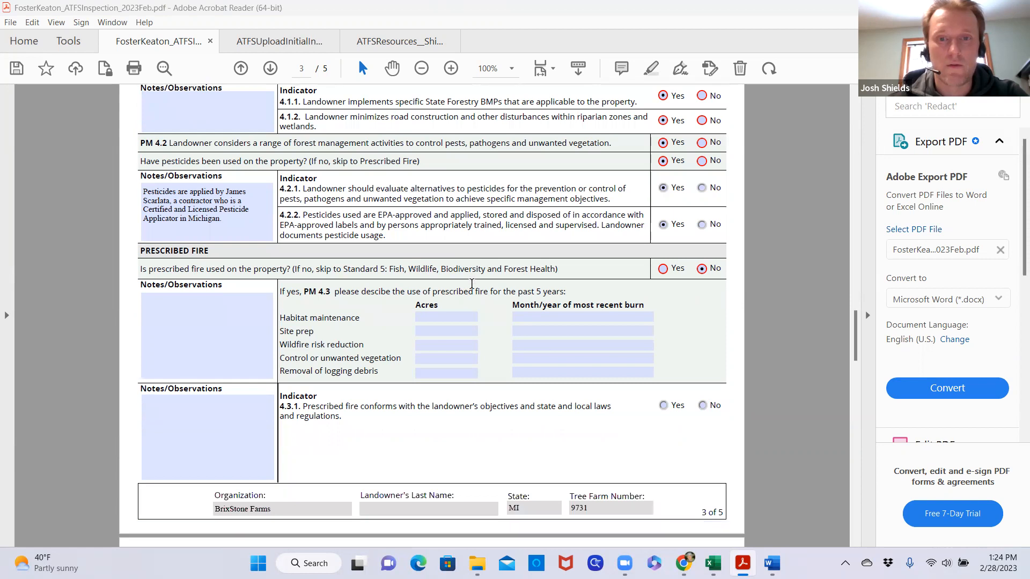
scroll(471, 284, "down", 4)
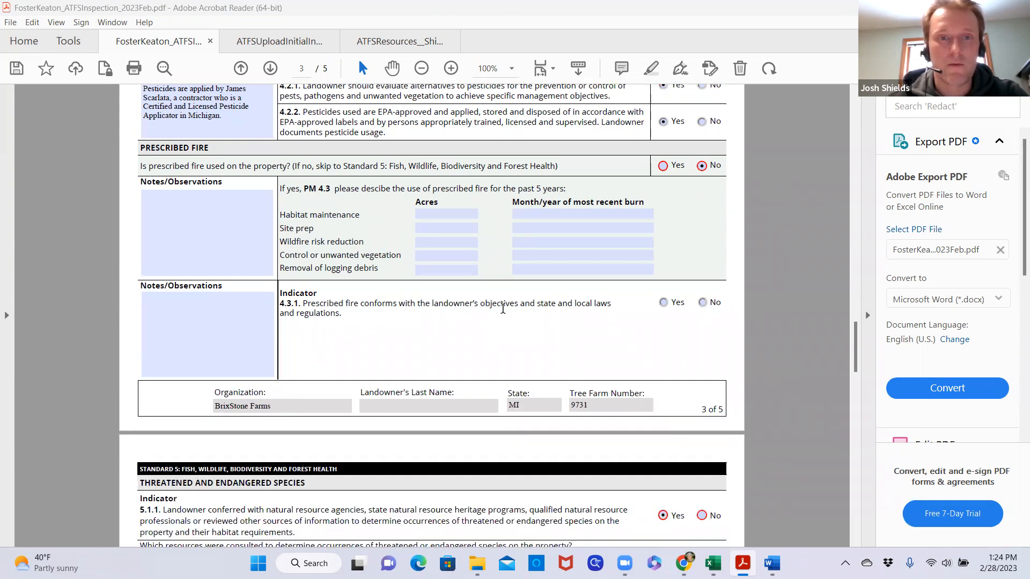
scroll(503, 309, "down", 2)
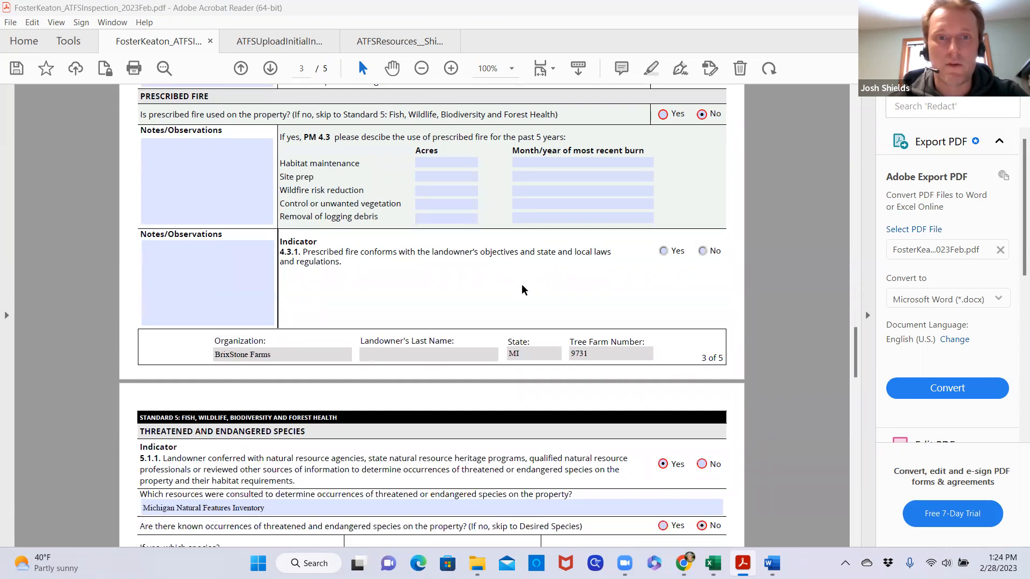
scroll(517, 284, "up", 2)
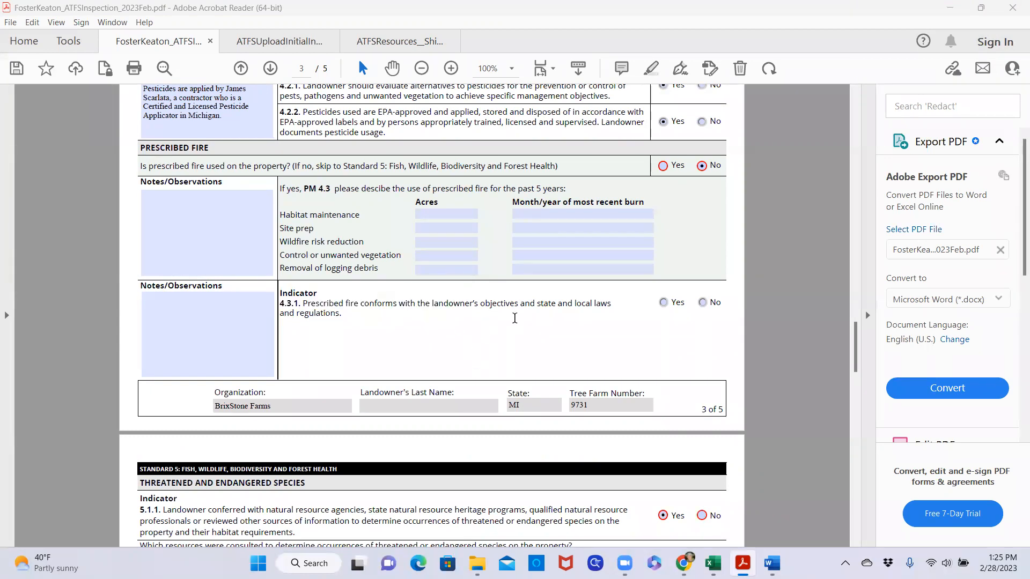
scroll(514, 318, "up", 1)
scroll(514, 318, "up", 2)
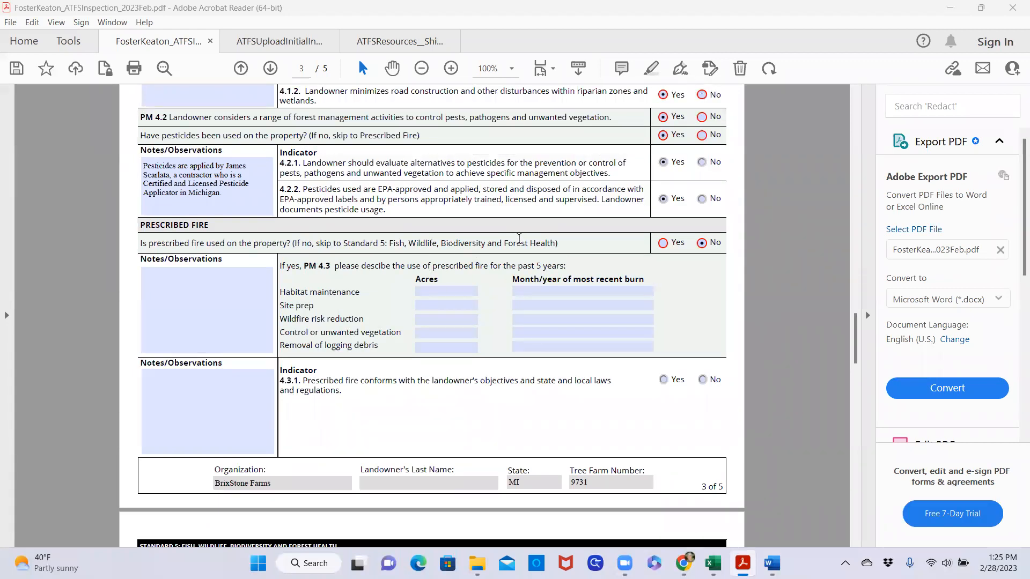
scroll(519, 238, "down", 1)
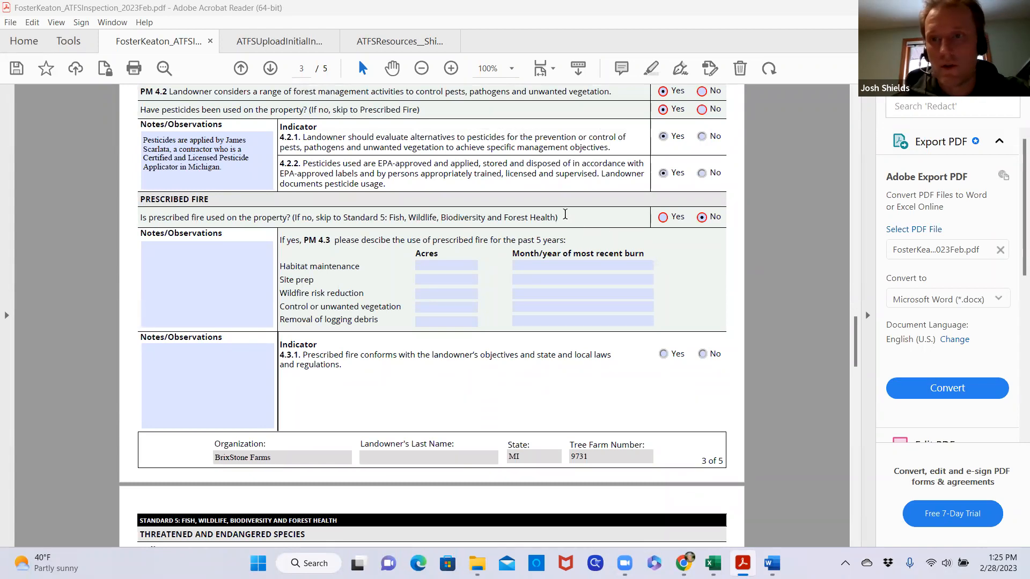
scroll(576, 266, "up", 2)
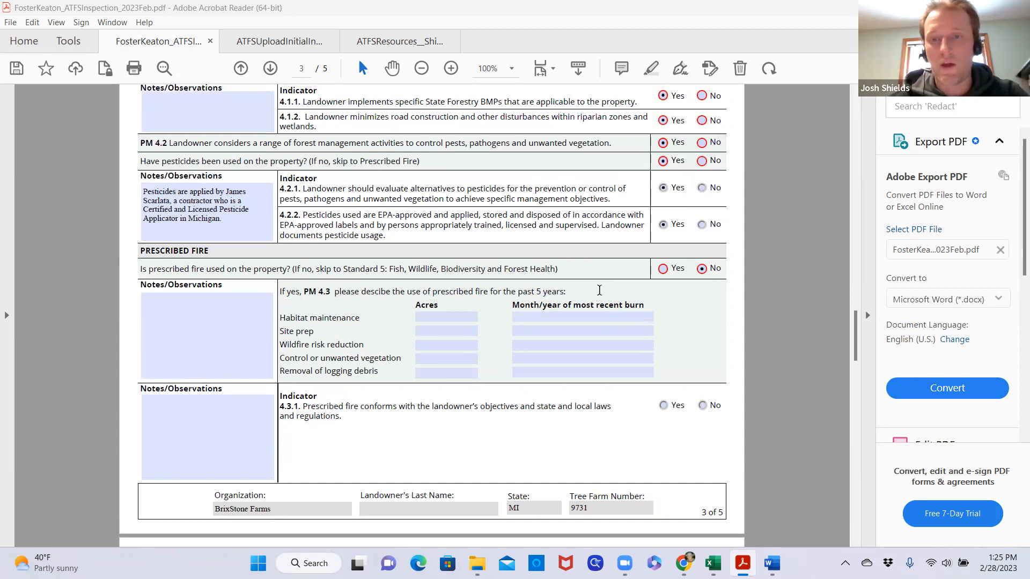
Recheck the PM 4.1 through 4.2.2 answers on practices and pesticide use, along with the prescribed fire section
scroll(600, 299, "up", 2)
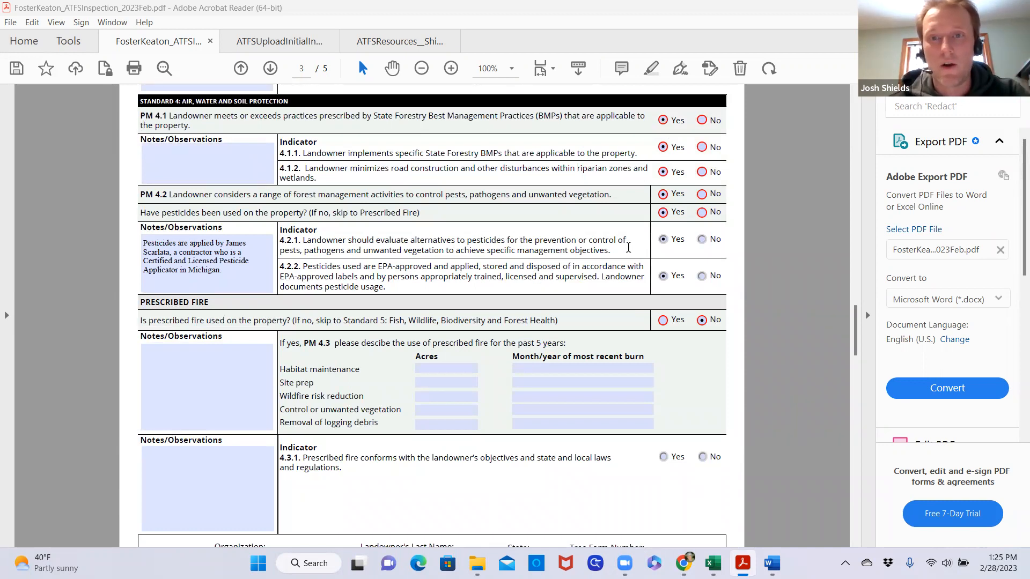
scroll(573, 266, "down", 3)
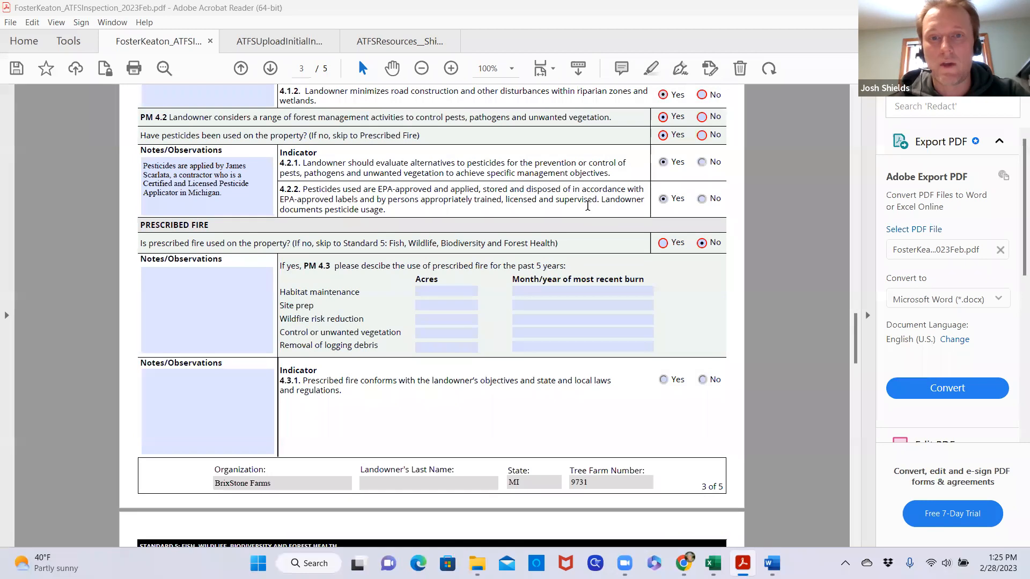
scroll(570, 246, "up", 2)
scroll(572, 247, "up", 2)
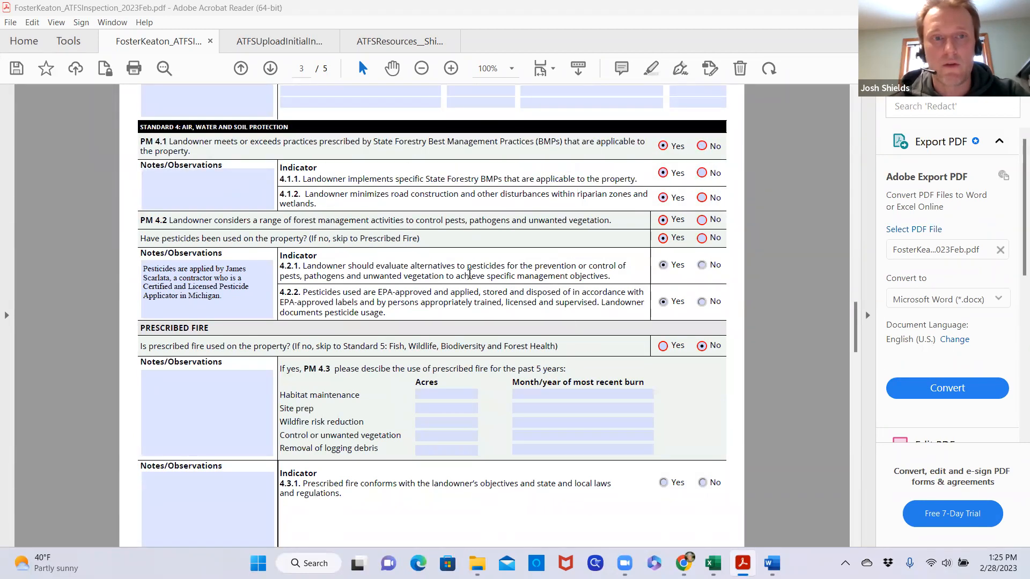
scroll(469, 274, "up", 1)
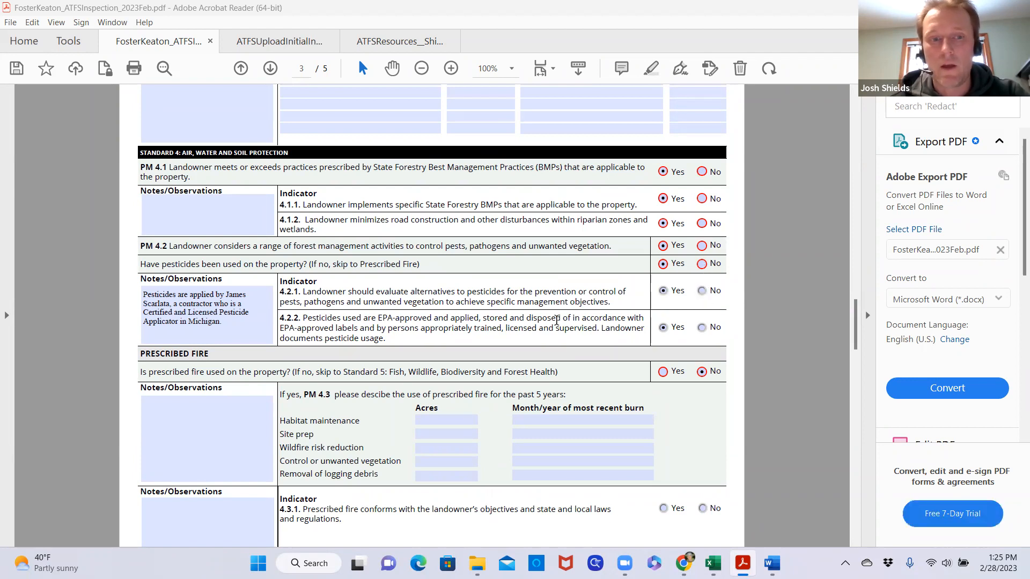
scroll(556, 320, "down", 5)
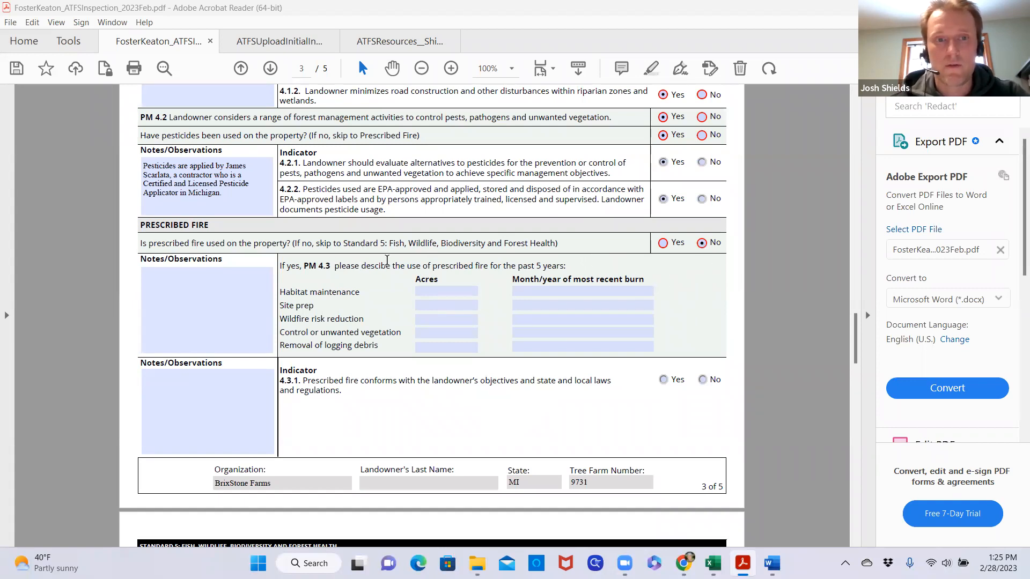
scroll(386, 260, "down", 5)
scroll(411, 277, "up", 3)
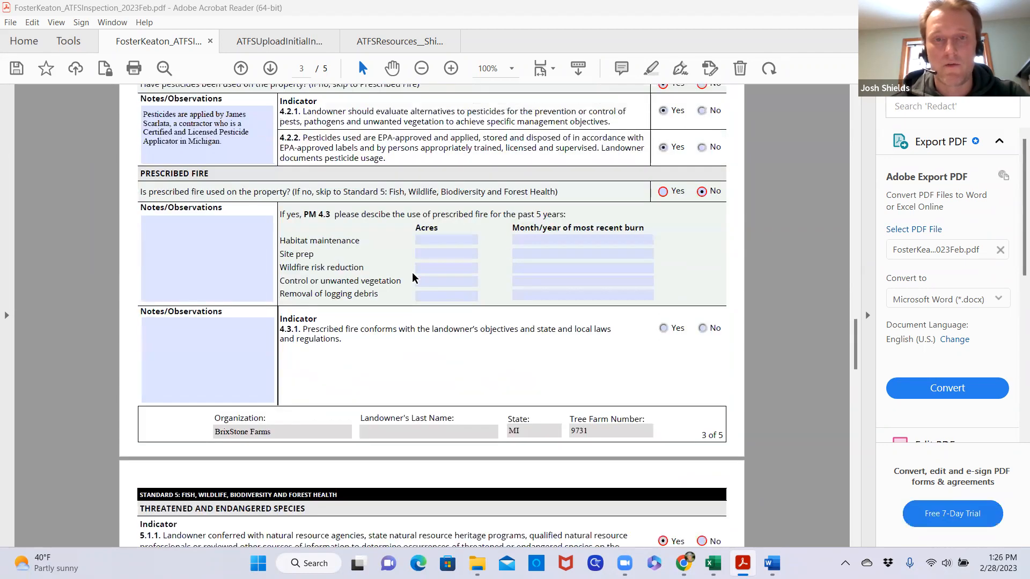
Review the Standard 5 threatened and endangered species answers on page 4, including the resources consulted field under 5.1.1
scroll(413, 273, "down", 8)
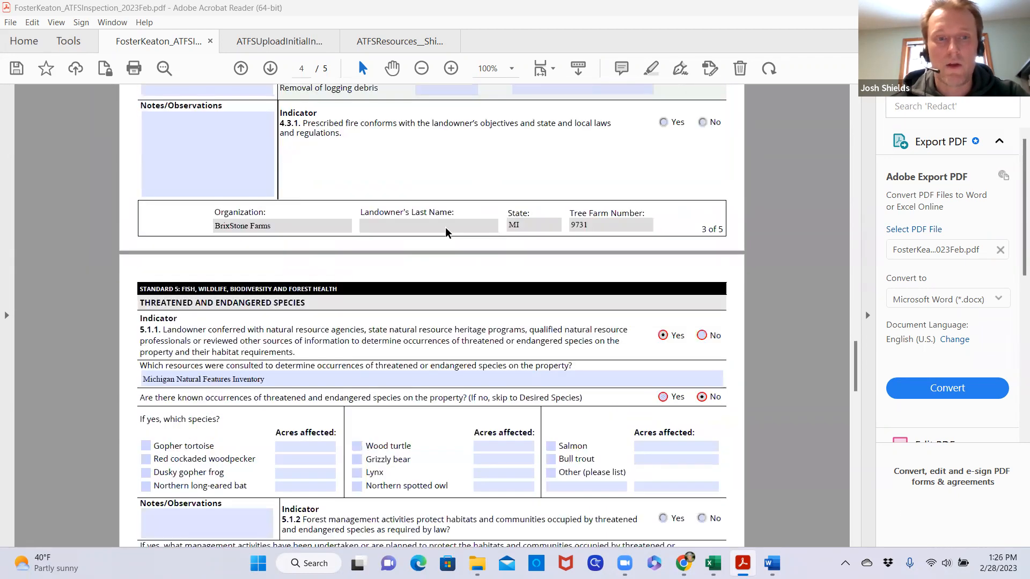
scroll(446, 230, "down", 6)
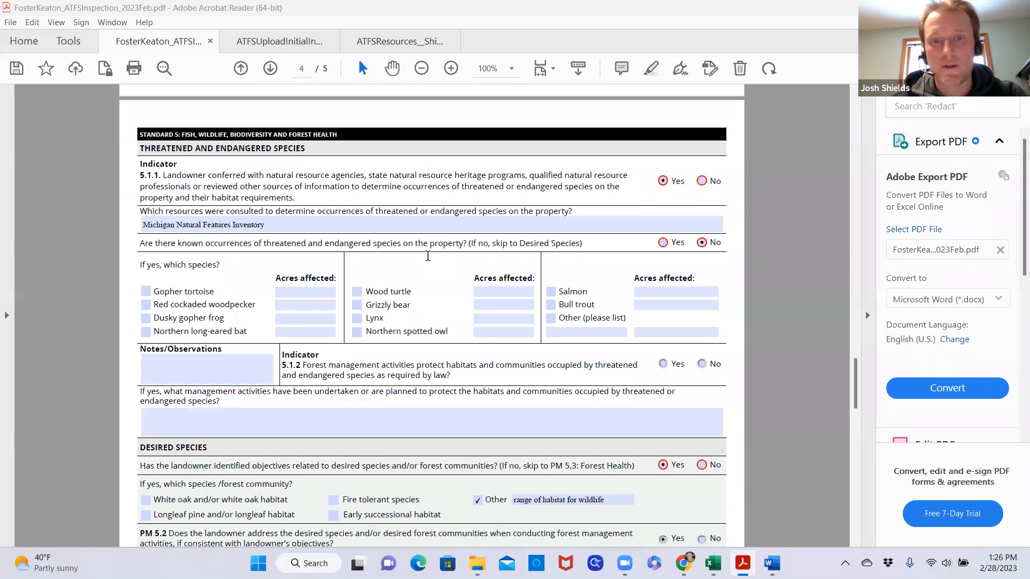
scroll(427, 256, "down", 1)
scroll(427, 256, "up", 1)
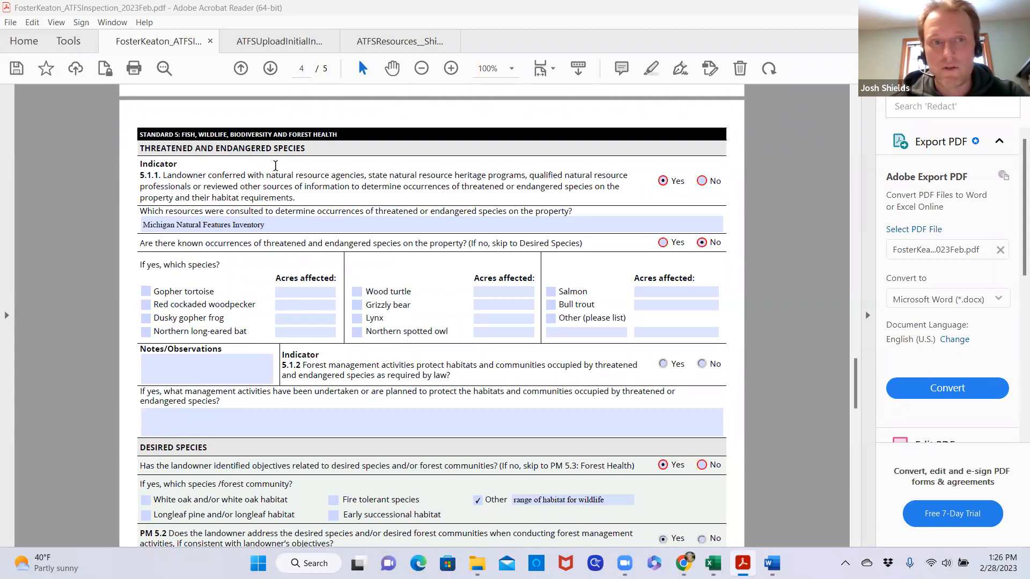
left_click(284, 225)
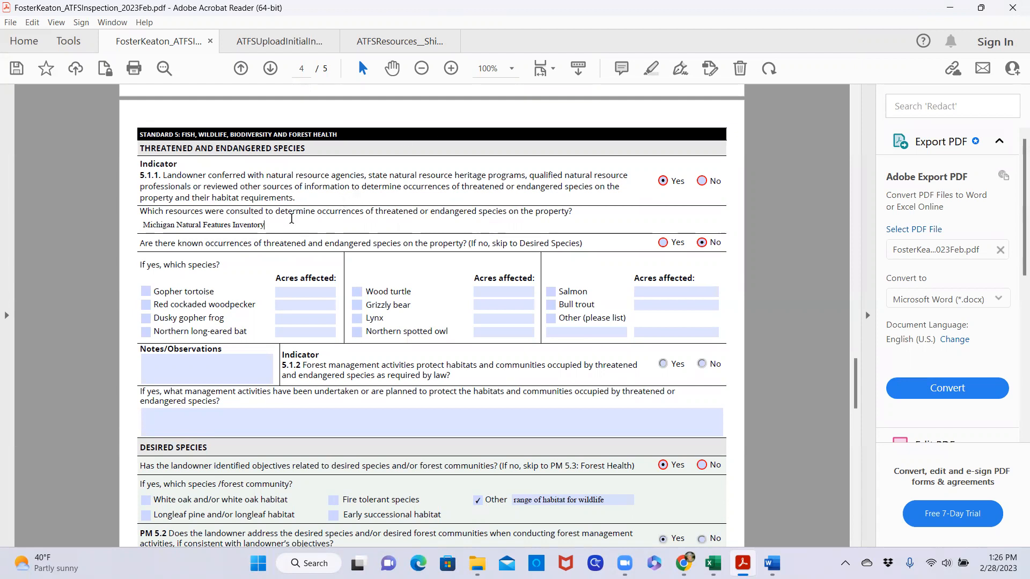
mouse_move(291, 226)
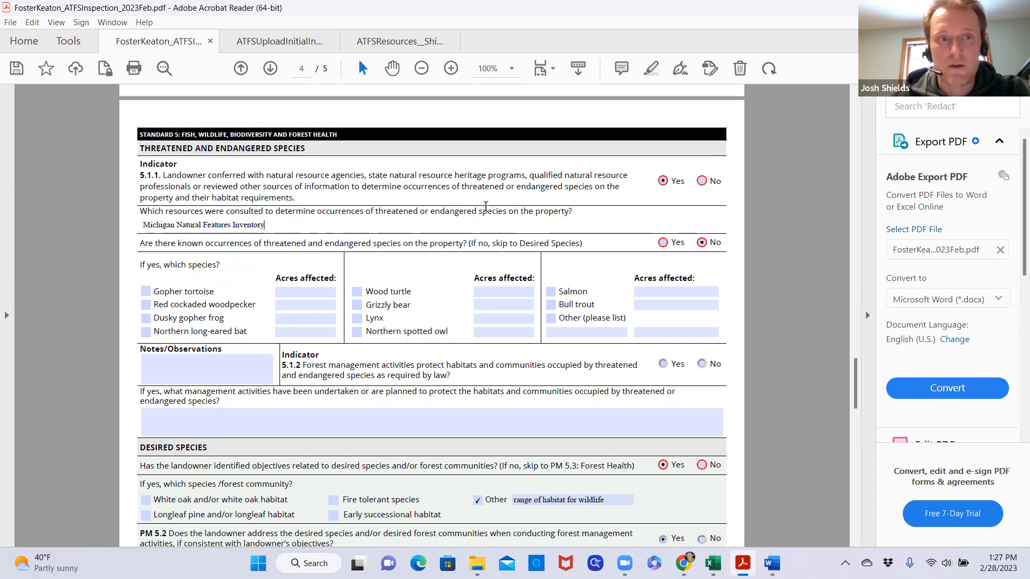
left_click(274, 226)
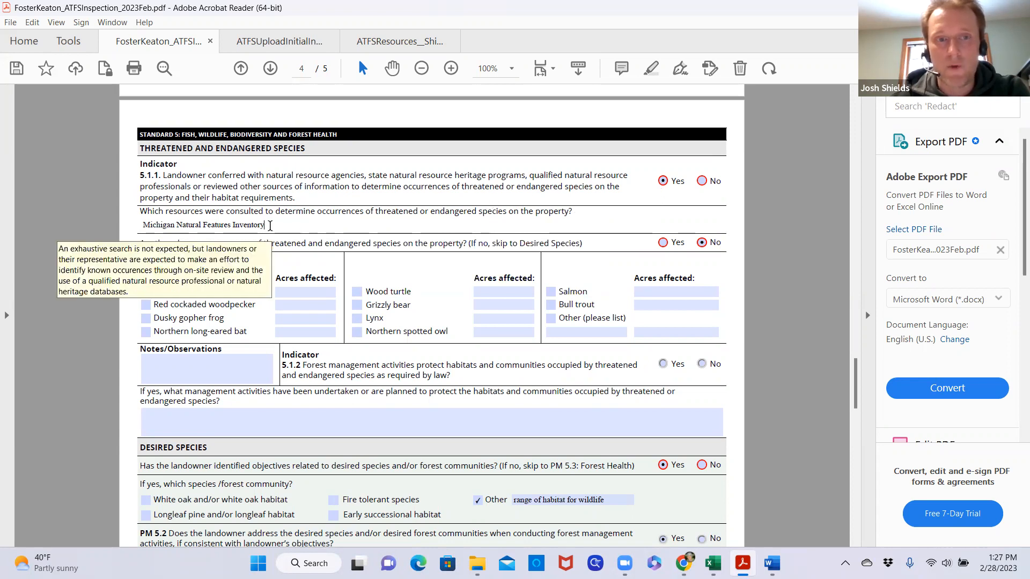
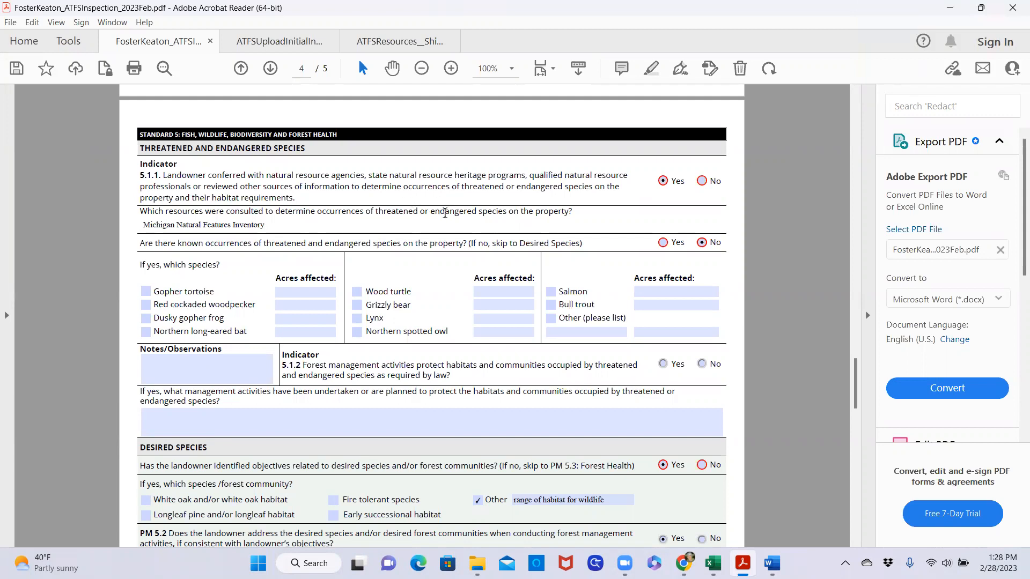
Review the known-occurrences question, the species list and indicator 5.1.2 below the resources consulted field on page 4
scroll(436, 213, "down", 1)
scroll(435, 213, "down", 1)
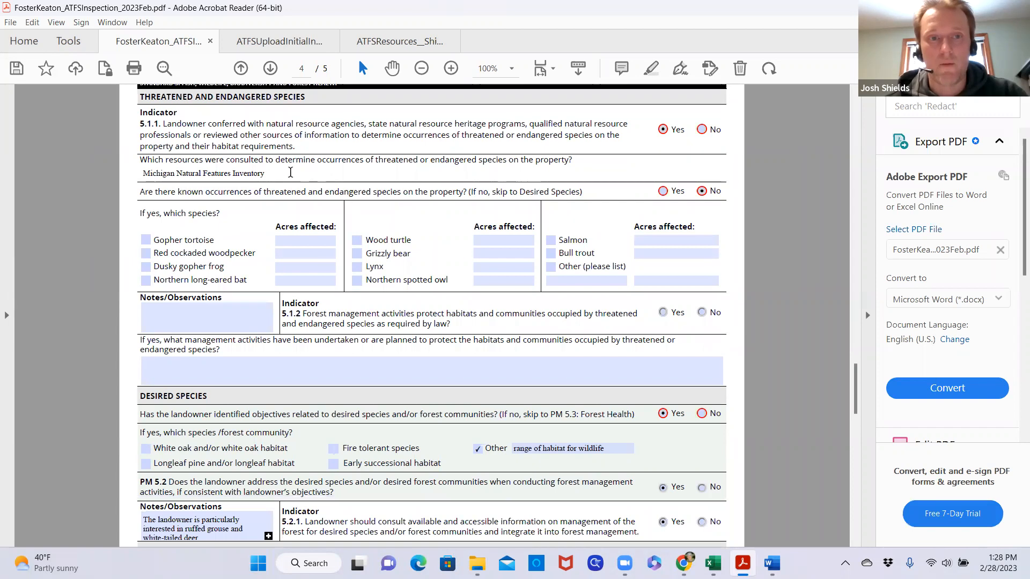
mouse_move(290, 172)
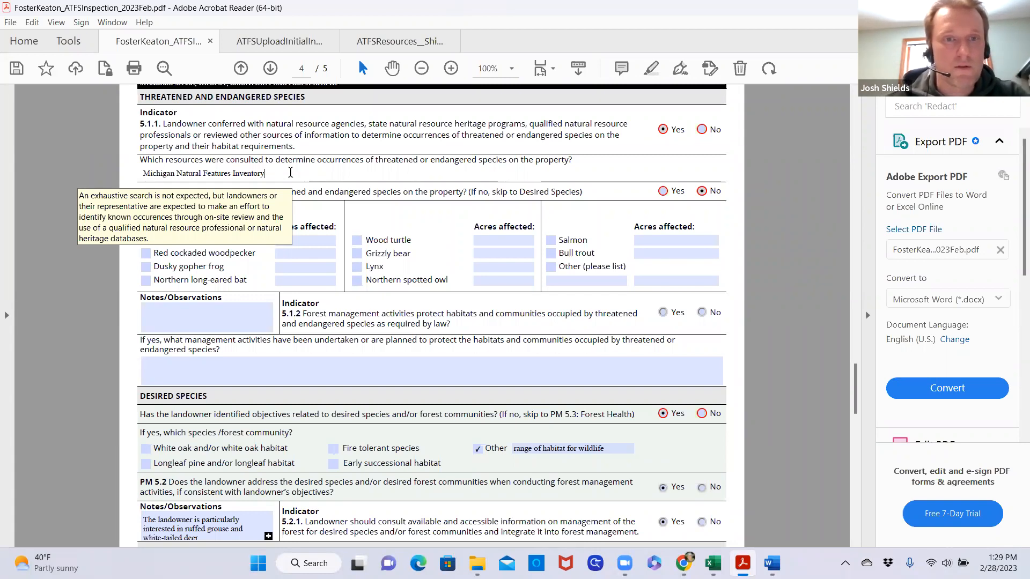
scroll(398, 200, "down", 1)
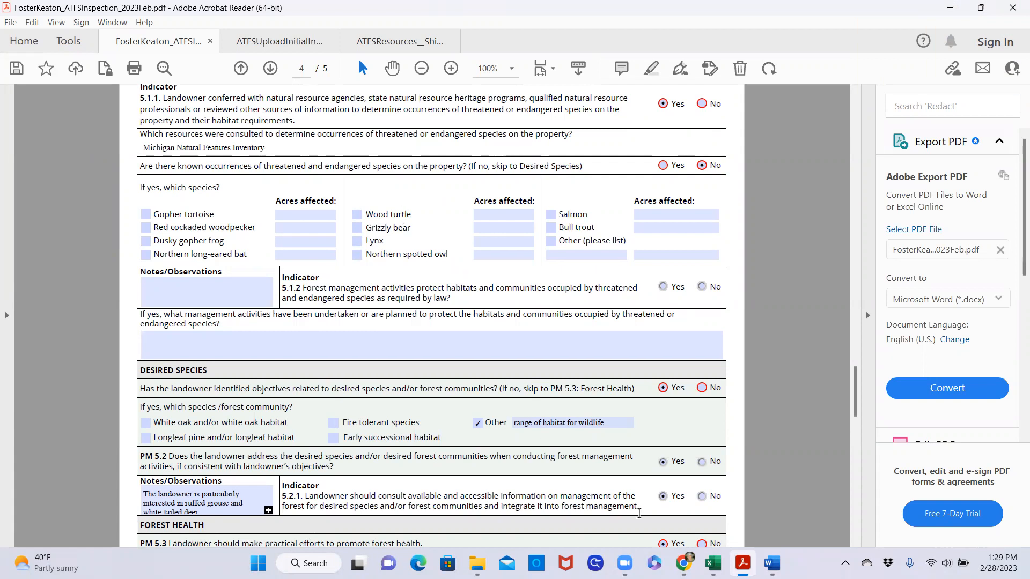
Switch to the ATFSResources guidance PDF and read the 5.1.1 and 5.1.2 requirements on threatened and endangered species checks
mouse_move(772, 563)
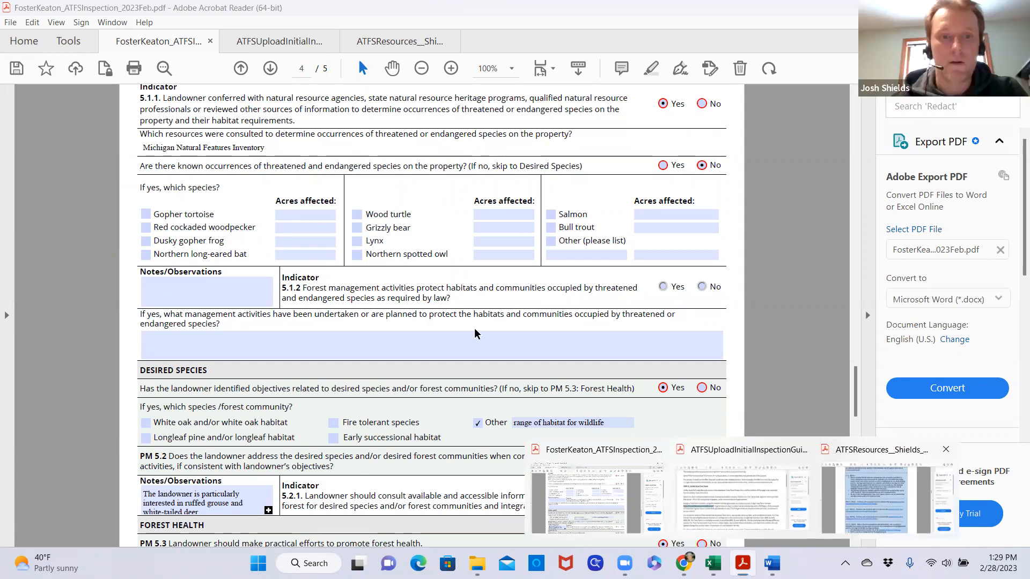
scroll(561, 337, "down", 5)
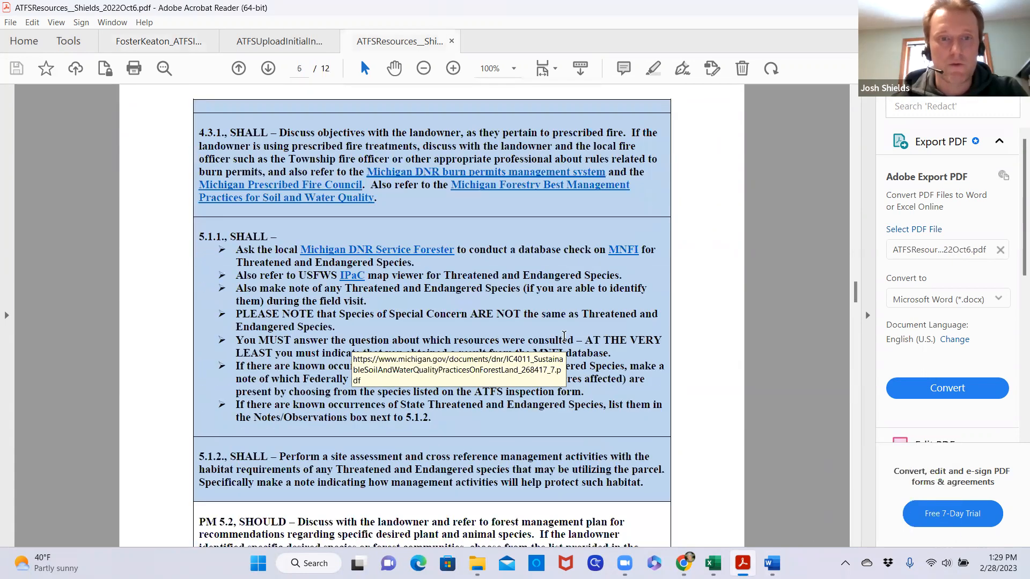
scroll(375, 410, "down", 2)
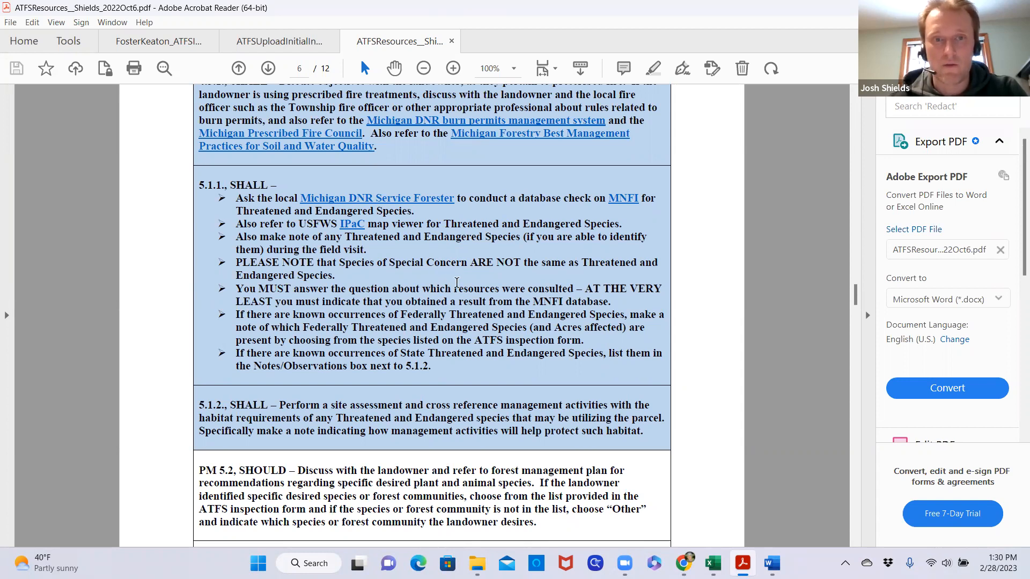
scroll(456, 282, "down", 3)
scroll(456, 282, "up", 2)
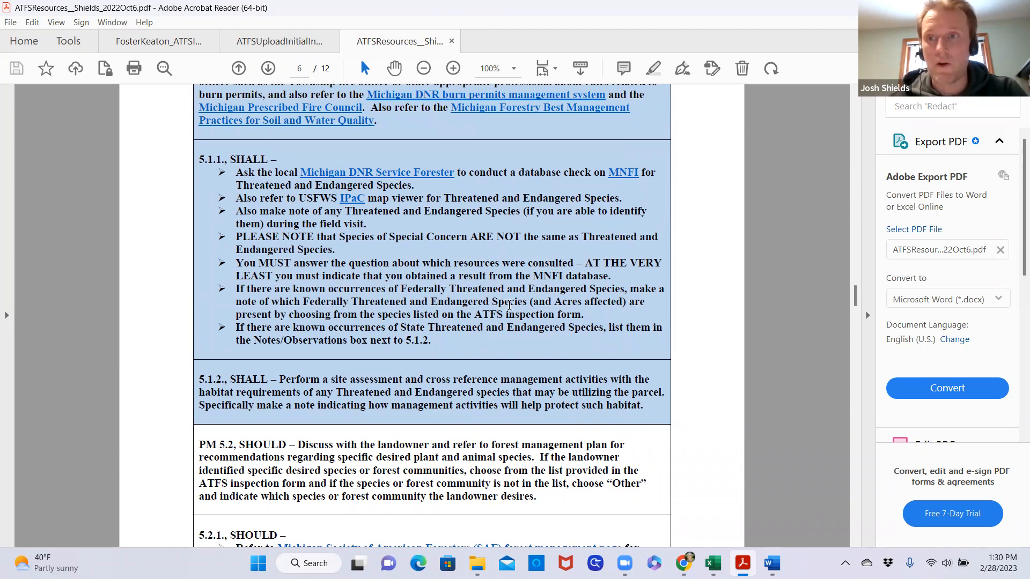
scroll(509, 305, "up", 1)
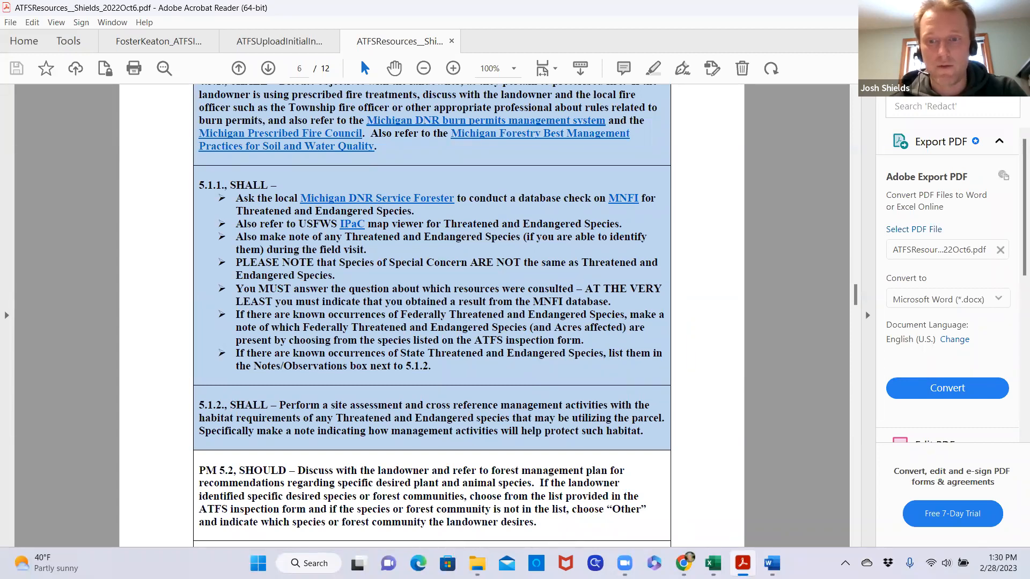
Return to the inspection record PDF and recheck the threatened and endangered species answers against the 5.1.1 and 5.1.2 guidance
mouse_move(683, 563)
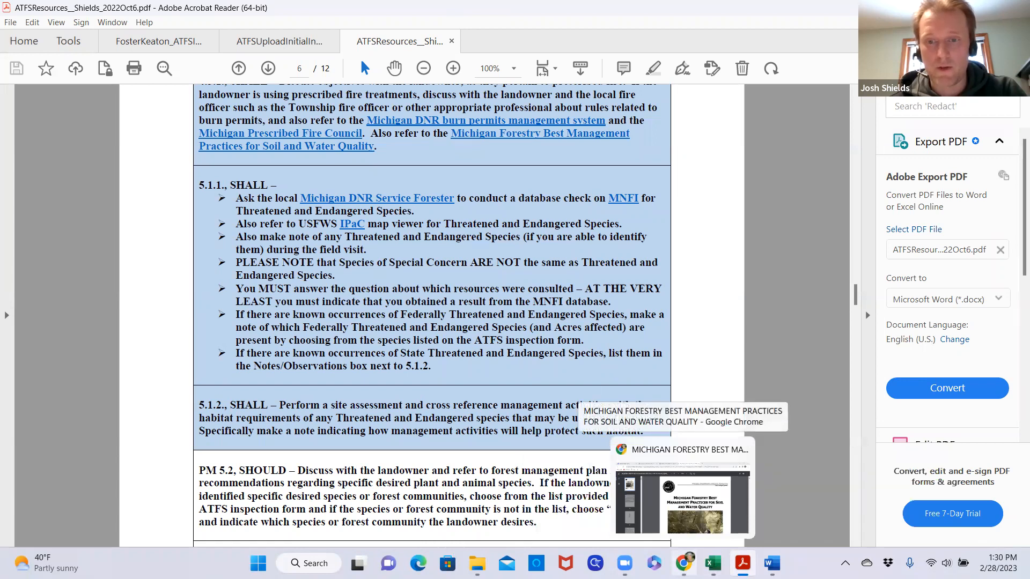
left_click(682, 483)
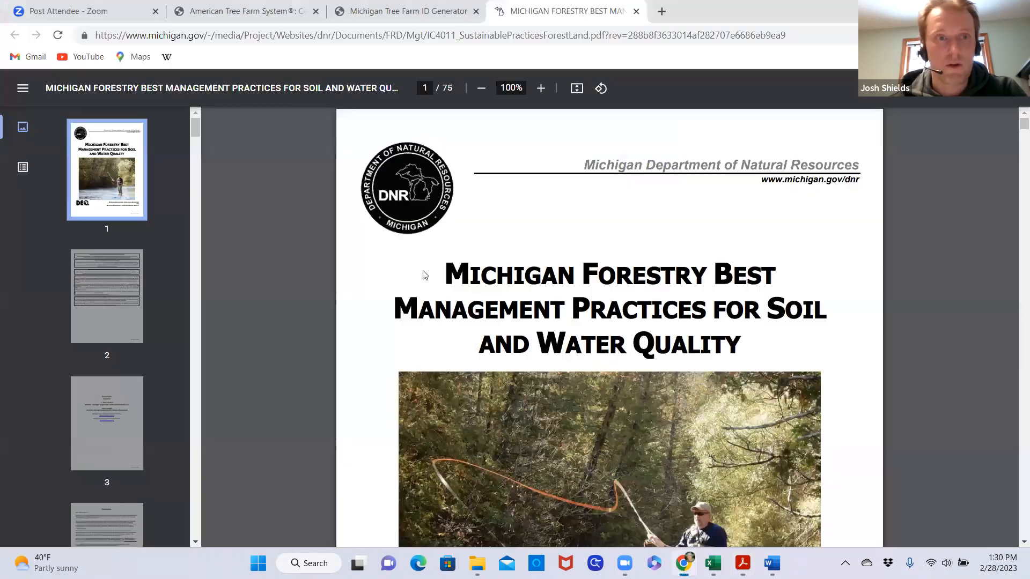
mouse_move(742, 563)
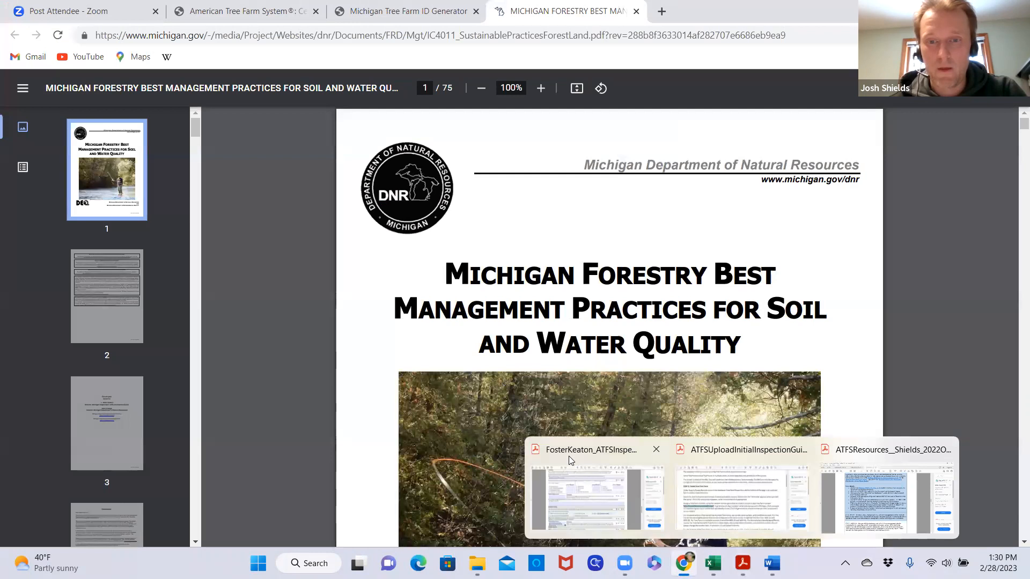
left_click(573, 457)
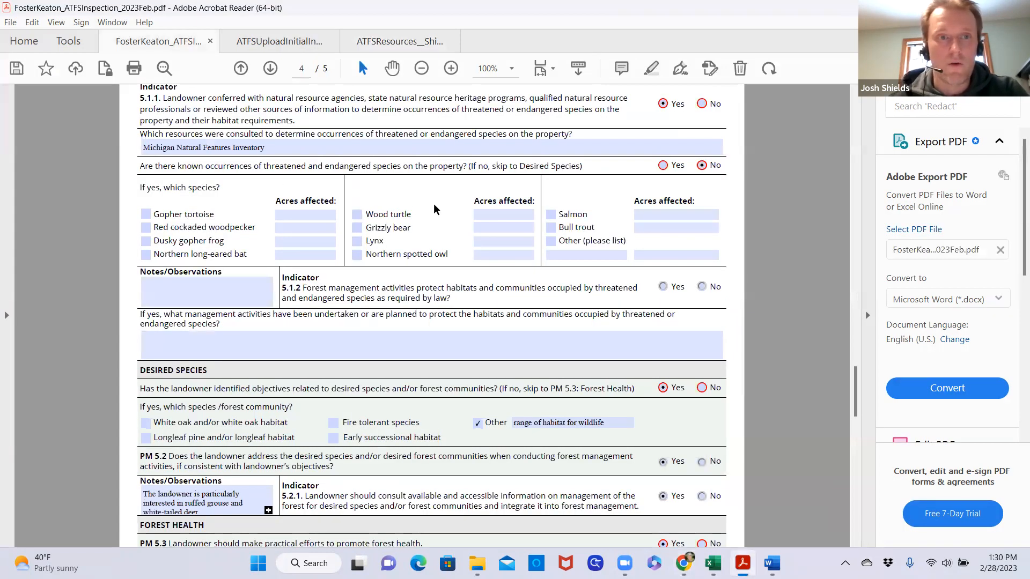
scroll(423, 245, "down", 1)
scroll(421, 277, "up", 2)
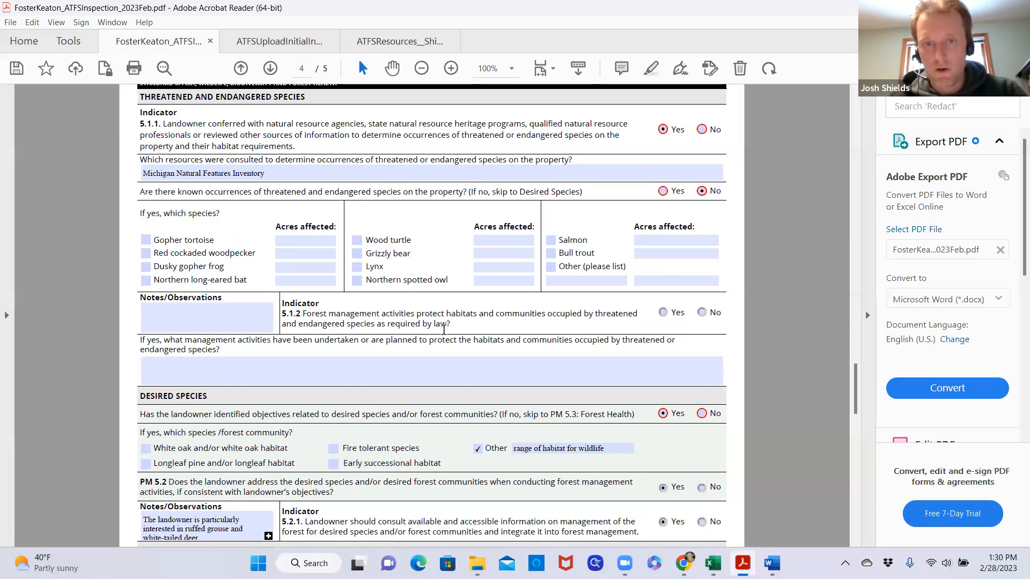
scroll(463, 311, "down", 1)
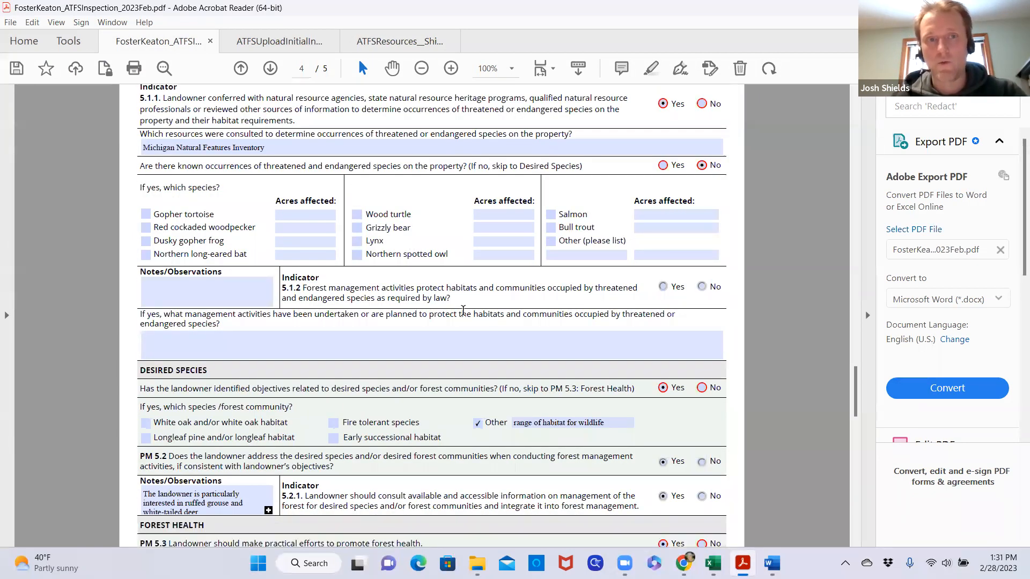
scroll(462, 310, "up", 1)
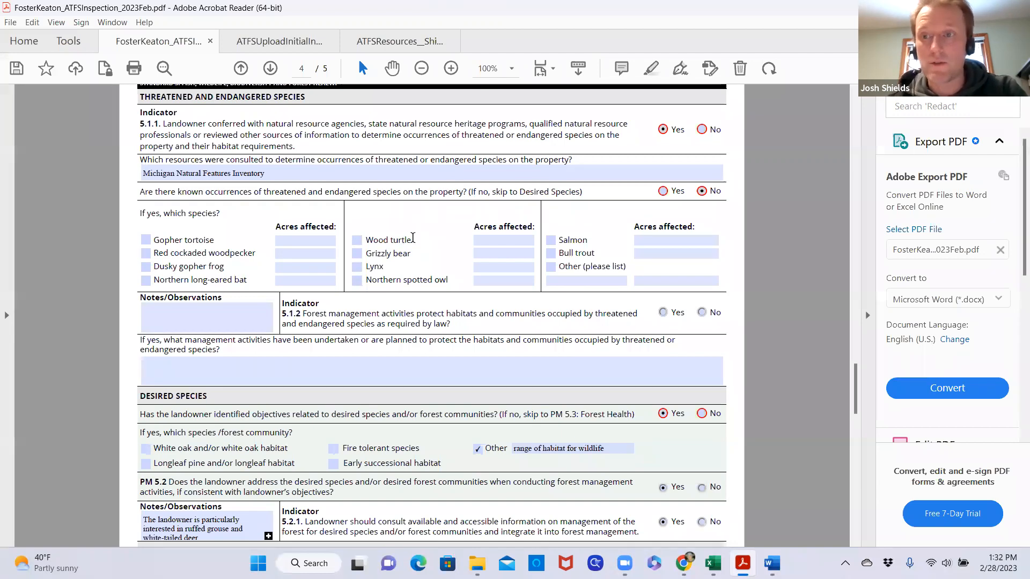
Review the Desired Species section, including the Other species entry, the PM 5.2 answer and the 5.2.1 note
scroll(413, 237, "down", 2)
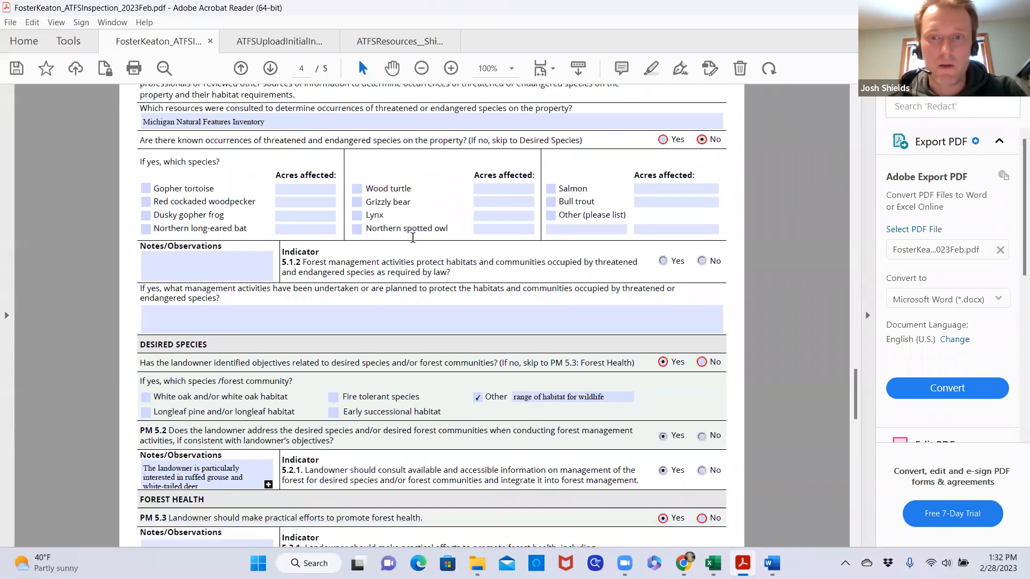
scroll(412, 237, "down", 5)
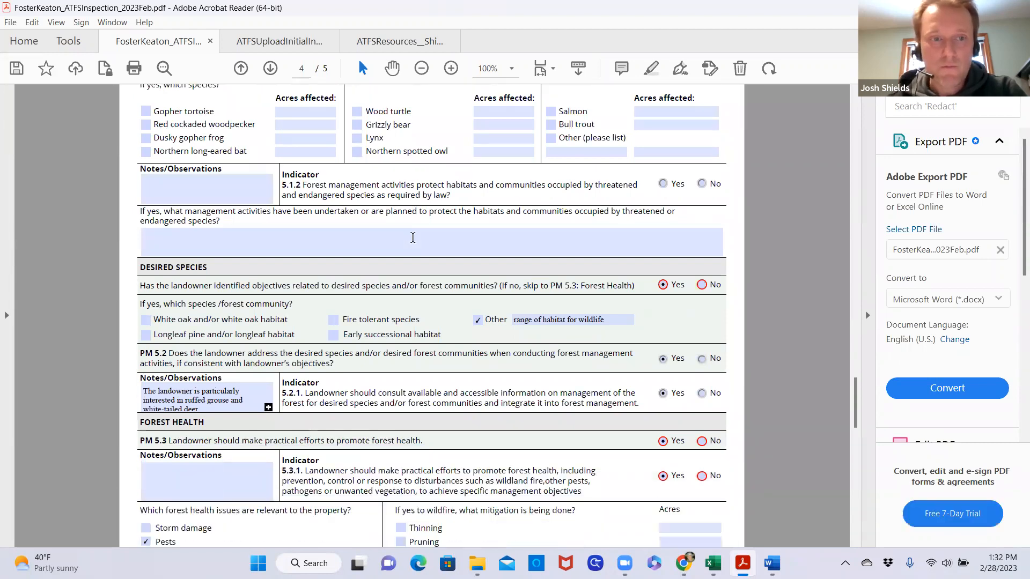
scroll(412, 238, "down", 1)
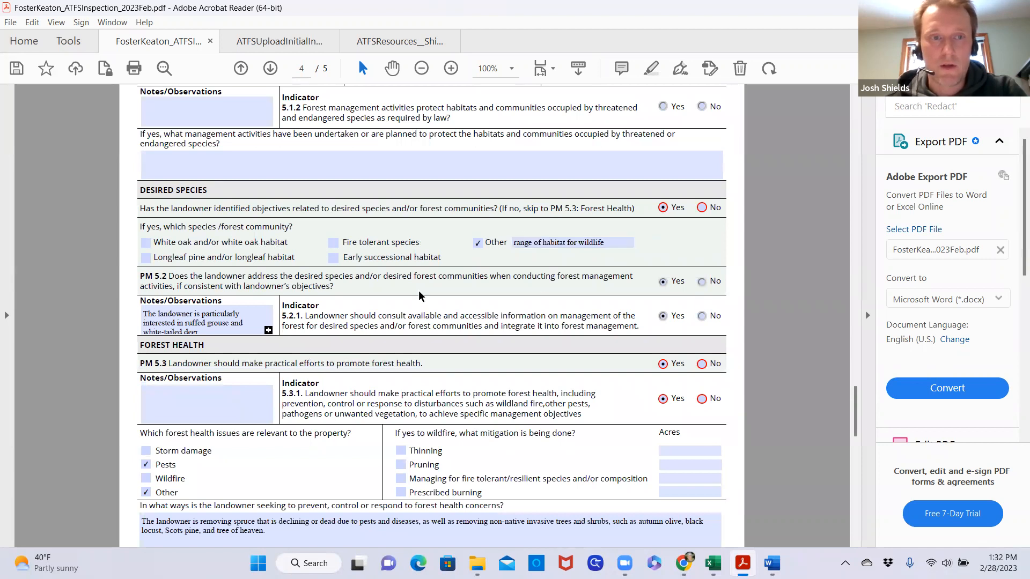
scroll(422, 296, "down", 1)
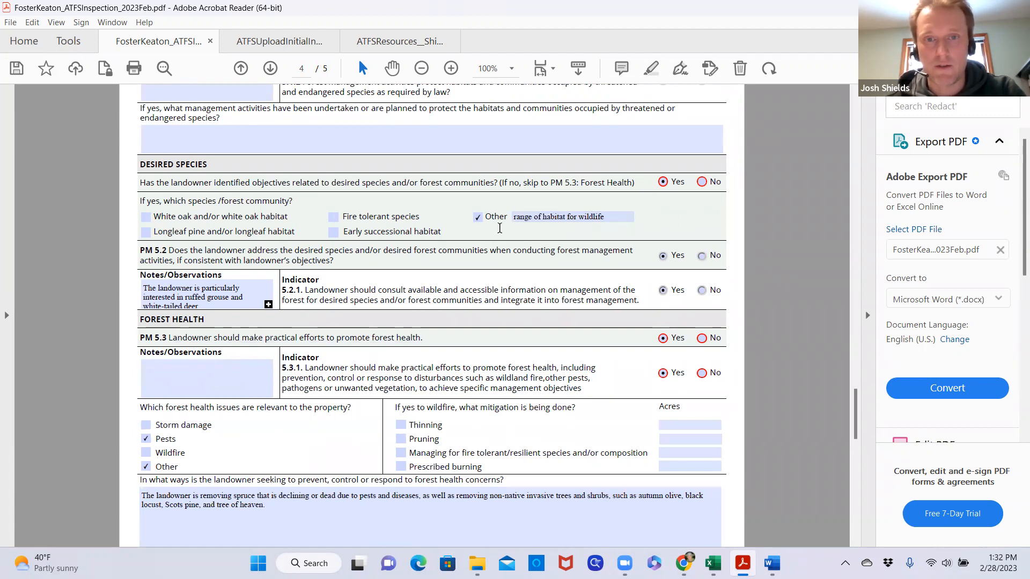
scroll(485, 263, "down", 1)
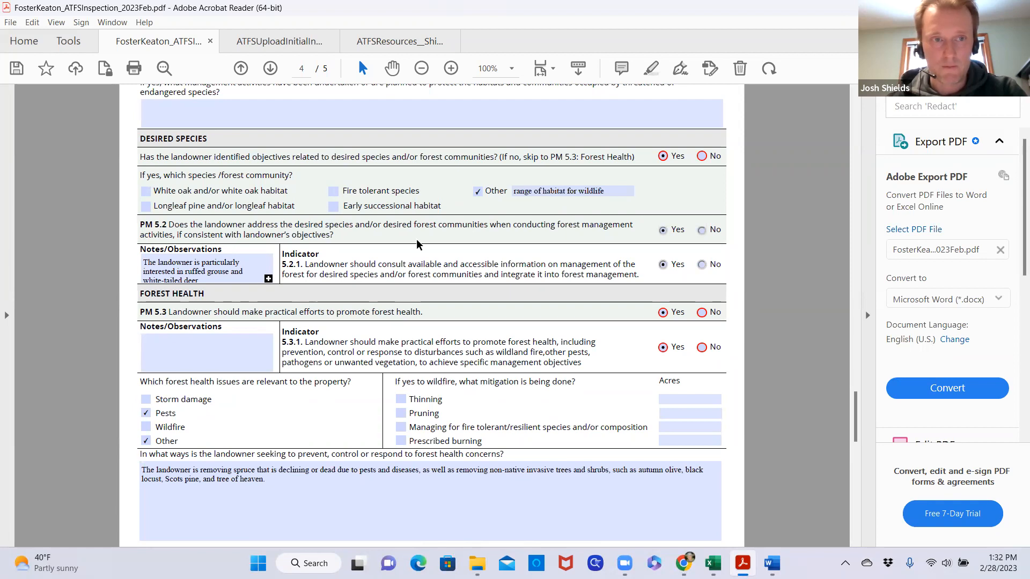
scroll(418, 240, "down", 1)
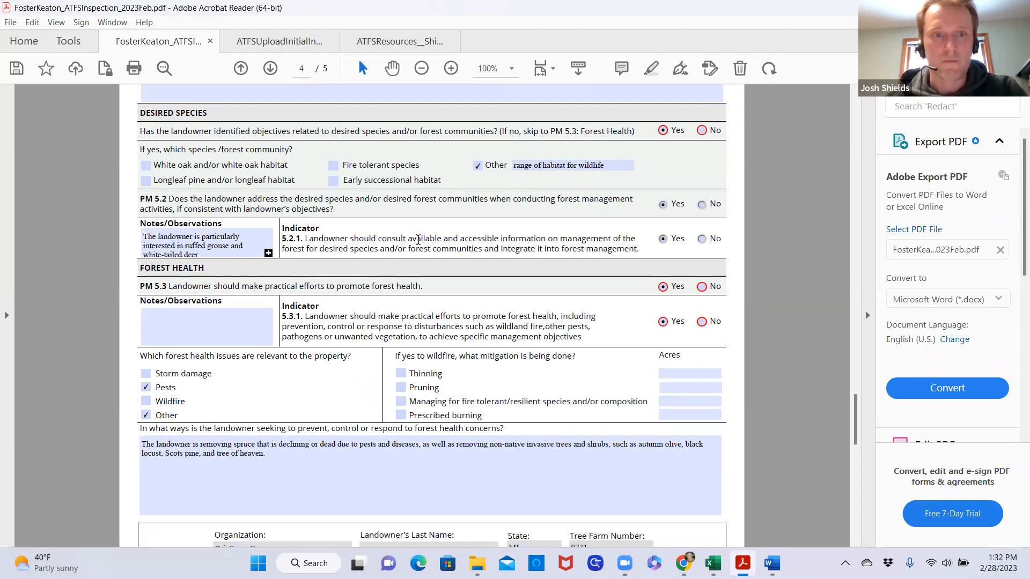
Review the Forest Health section, covering PM 5.3, indicator 5.3.1, the relevant health issues and the landowner's response text
scroll(418, 240, "down", 3)
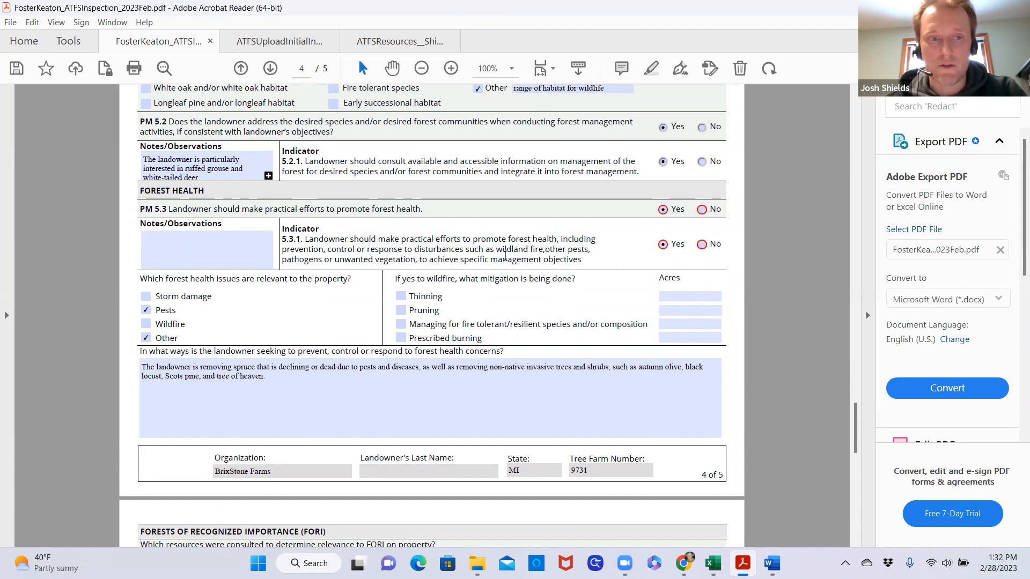
scroll(392, 271, "down", 1)
scroll(389, 276, "down", 2)
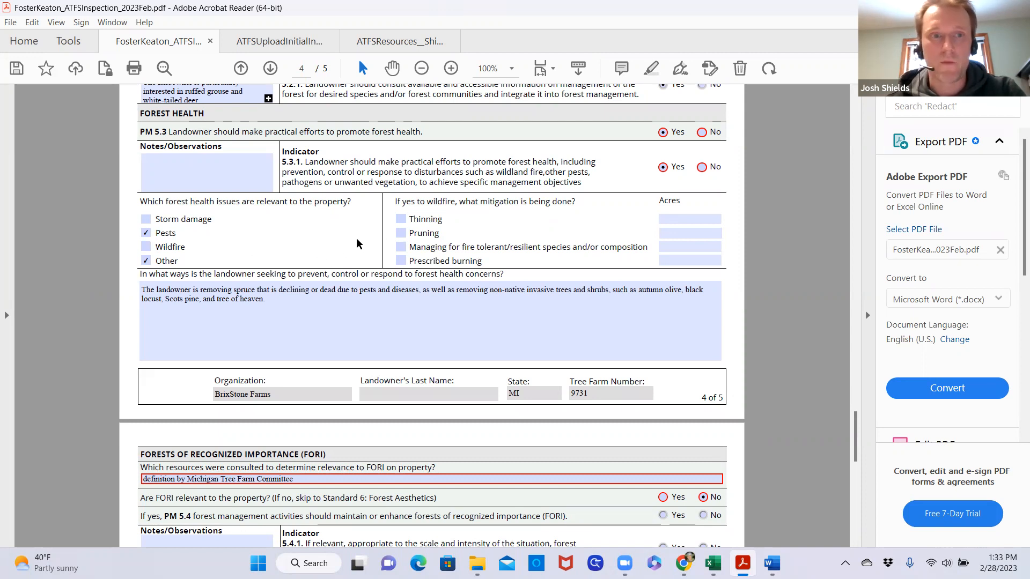
left_click(338, 284)
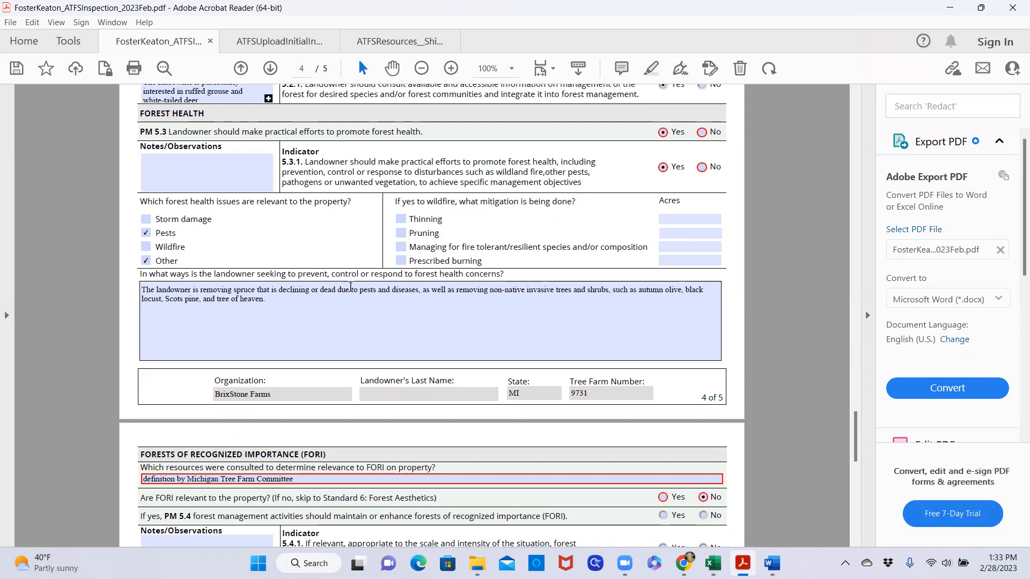
scroll(376, 305, "down", 2)
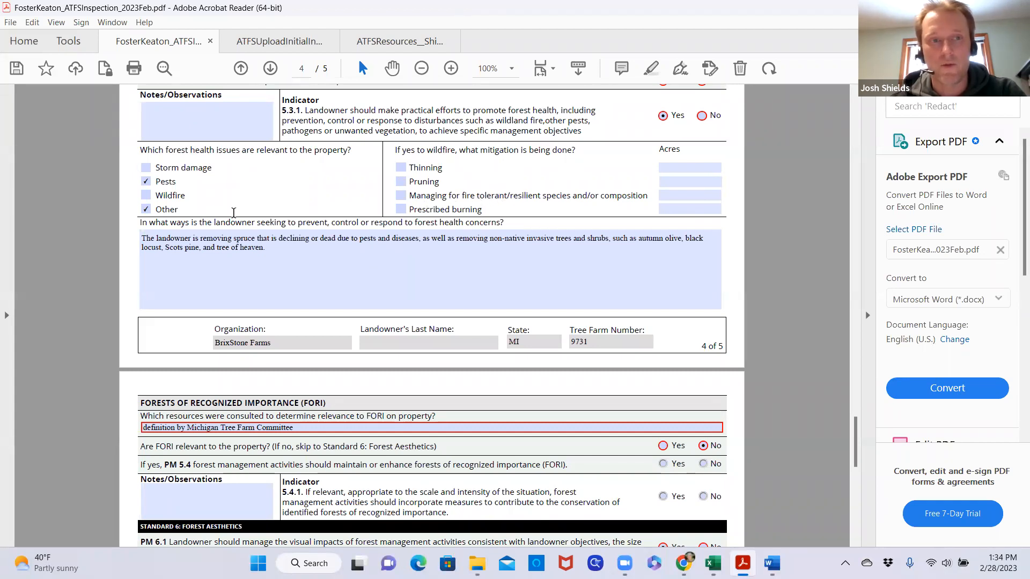
left_click(347, 256)
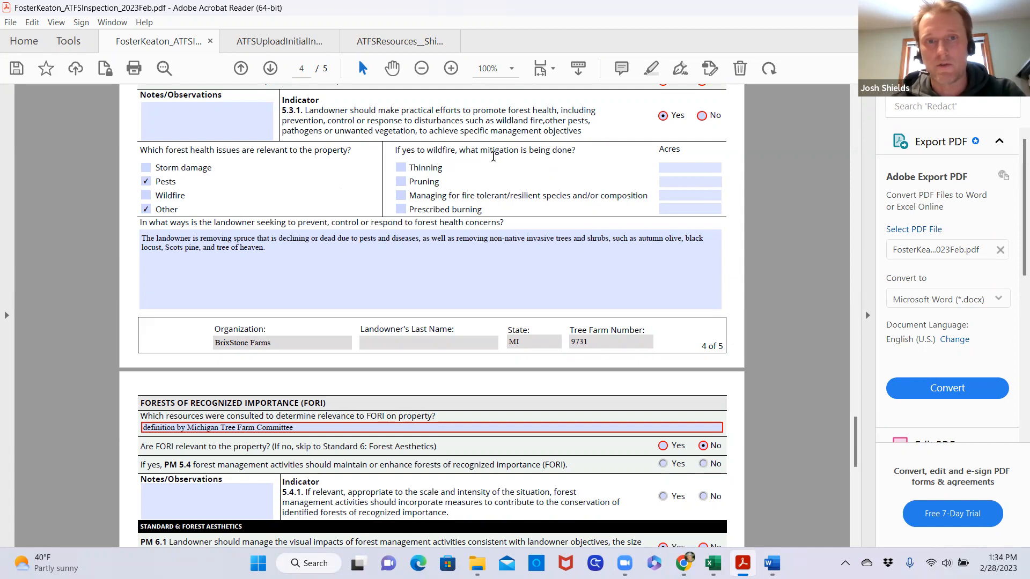
scroll(420, 246, "down", 2)
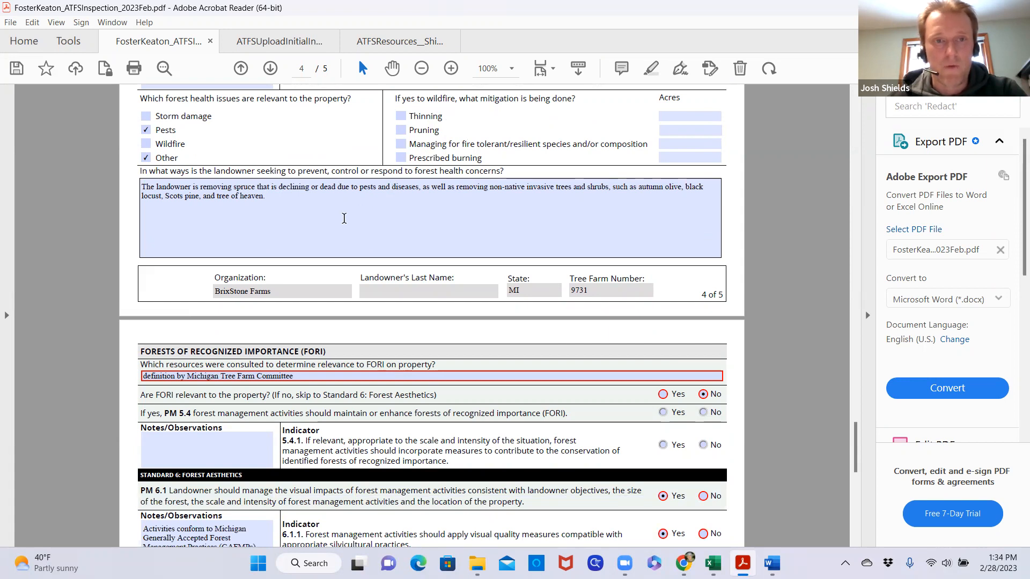
Check the Forests of Recognized Importance answers on page 5 and read the Michigan FORI definition under 5.4 in the ATFSResources guidance
scroll(344, 218, "down", 5)
scroll(345, 218, "down", 4)
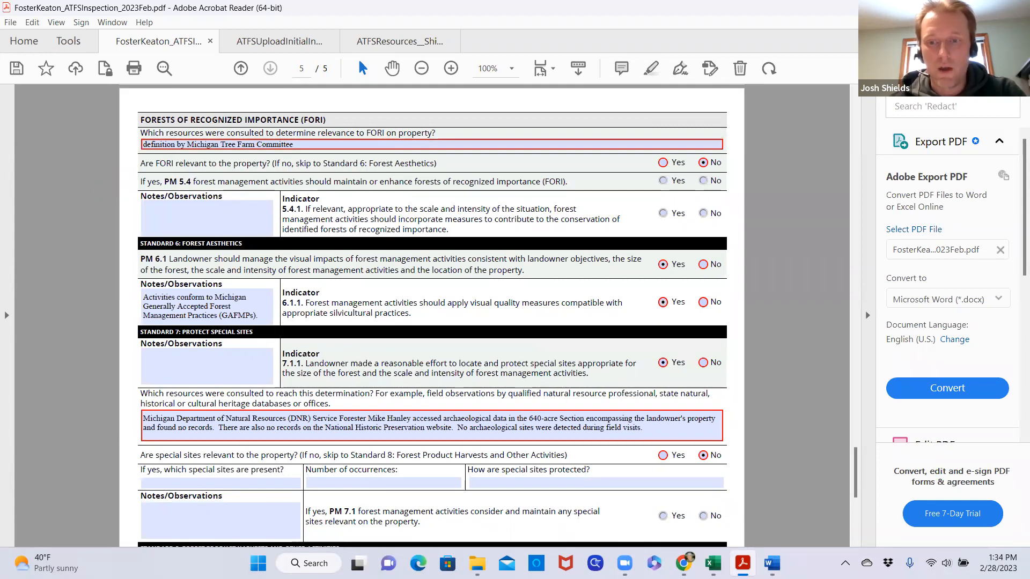
mouse_move(742, 563)
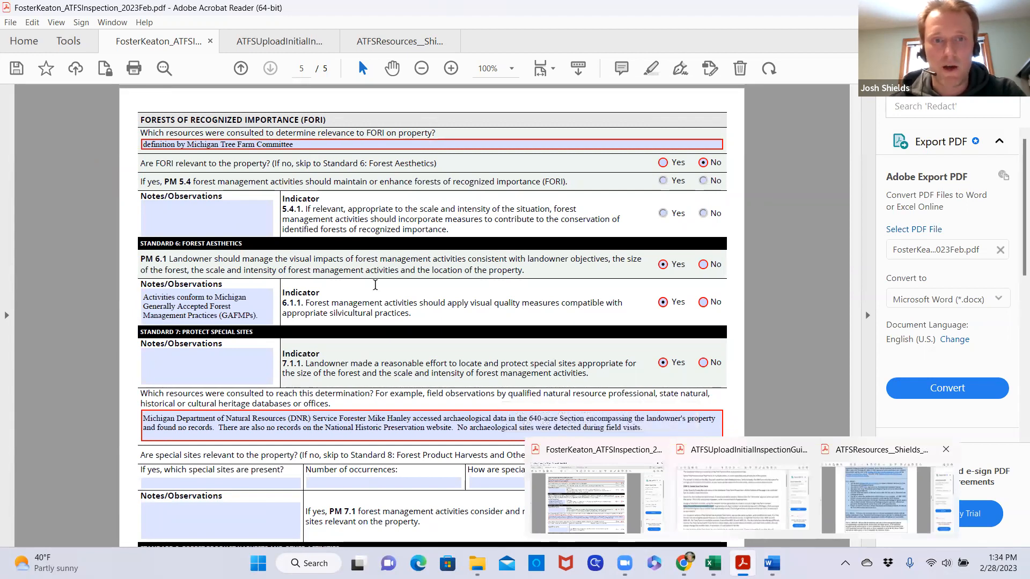
scroll(428, 297, "down", 13)
scroll(427, 301, "down", 10)
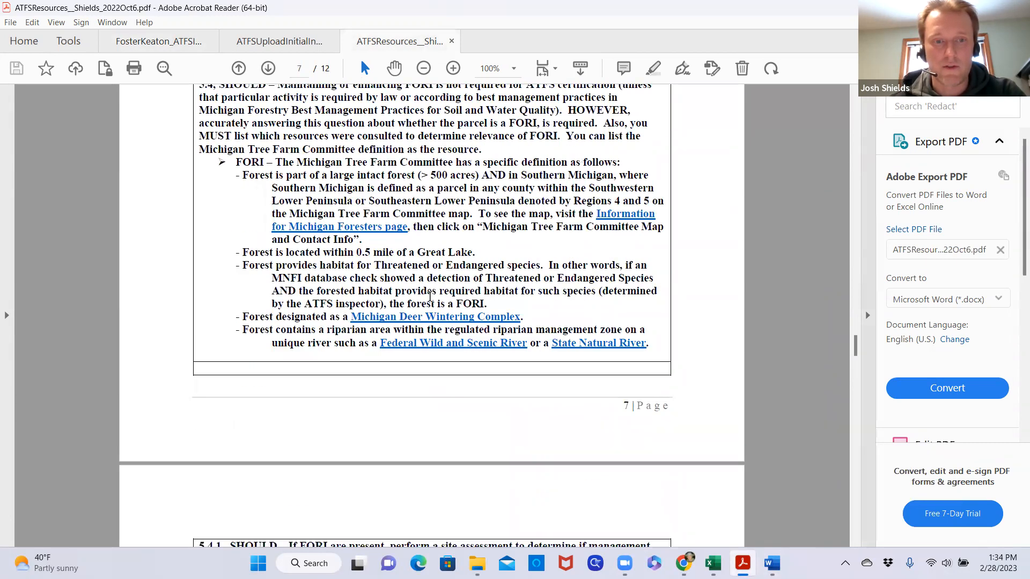
scroll(430, 297, "down", 10)
scroll(431, 296, "down", 2)
scroll(432, 299, "up", 10)
scroll(432, 303, "up", 5)
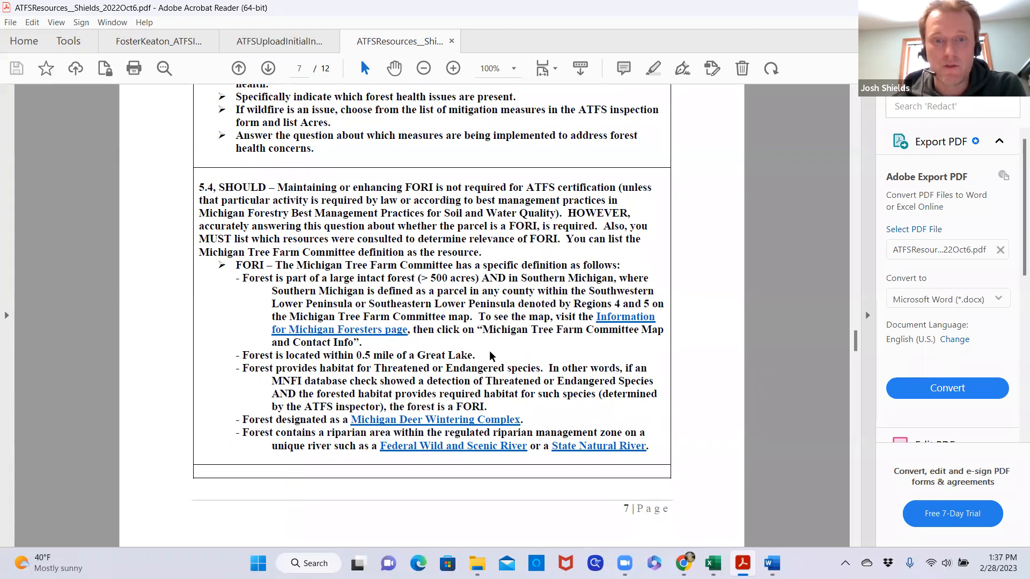
scroll(492, 349, "down", 1)
scroll(492, 349, "down", 7)
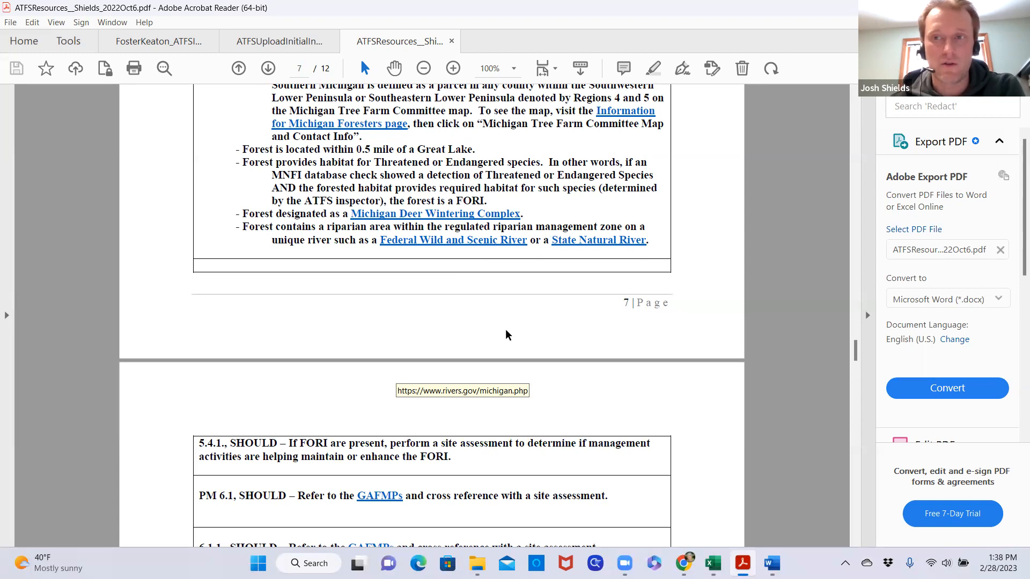
scroll(505, 337, "up", 1)
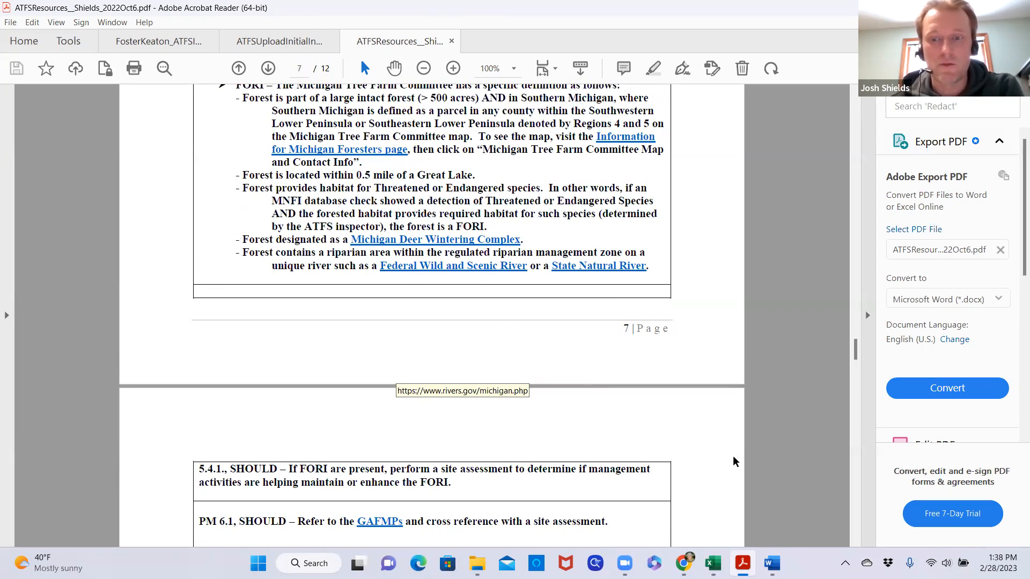
Return to the inspection record PDF and review the Standard 6 forest aesthetics and Standard 7 special sites answers
mouse_move(742, 563)
left_click(584, 453)
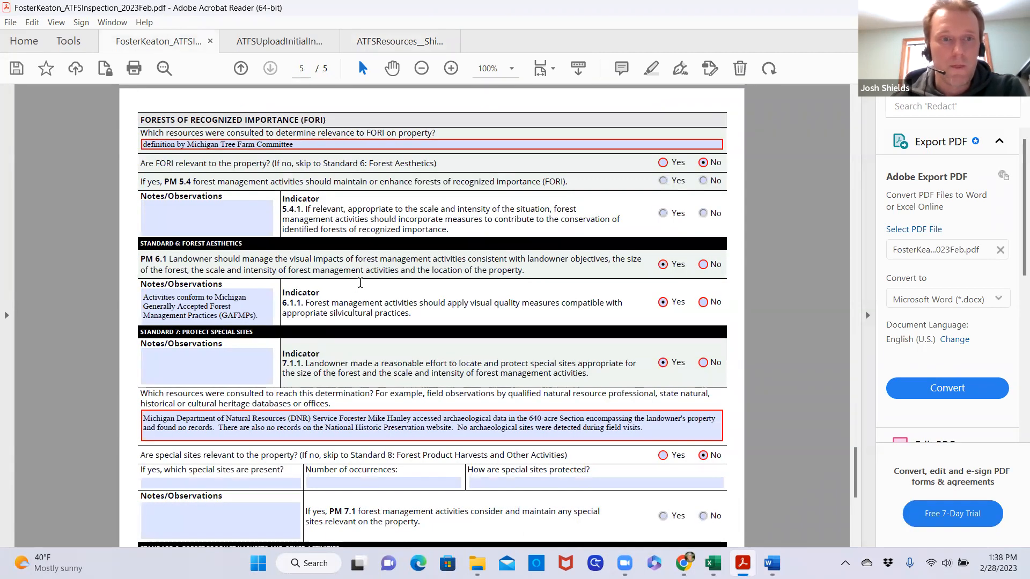
scroll(359, 283, "down", 3)
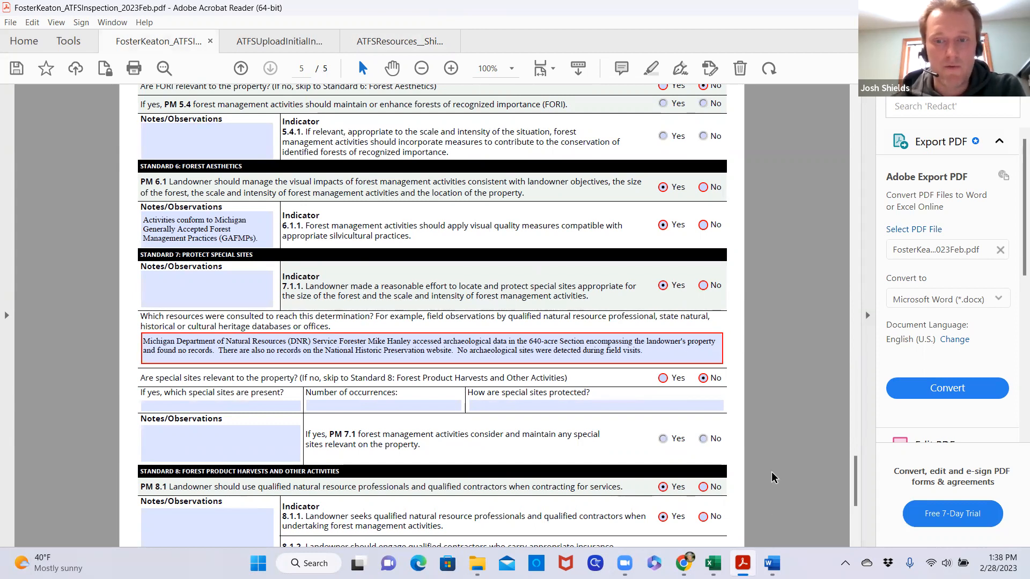
Find the PM 6.1 guidance in the ATFSResources PDF and open its linked GAFMPs document in the browser
mouse_move(766, 557)
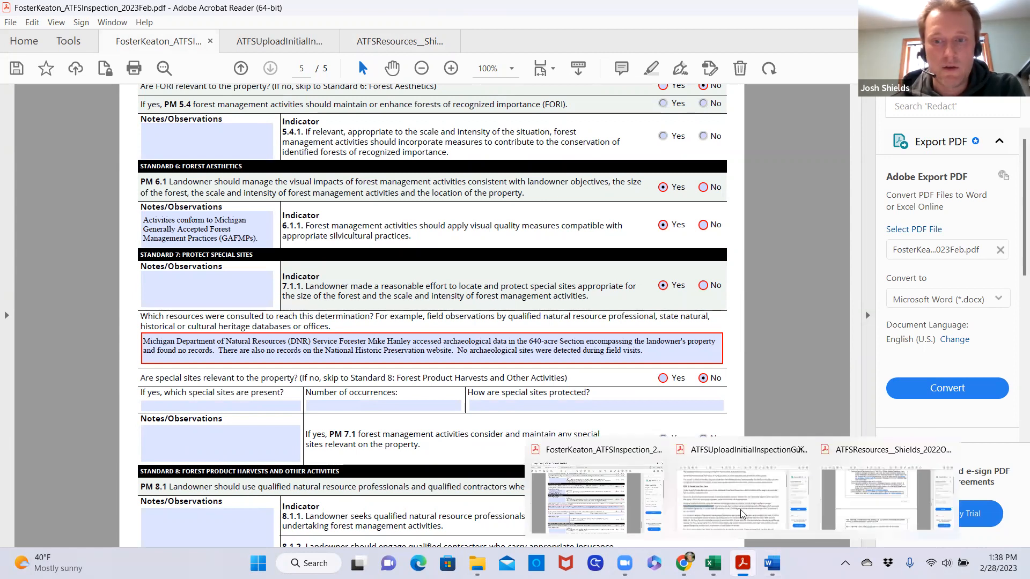
left_click(884, 488)
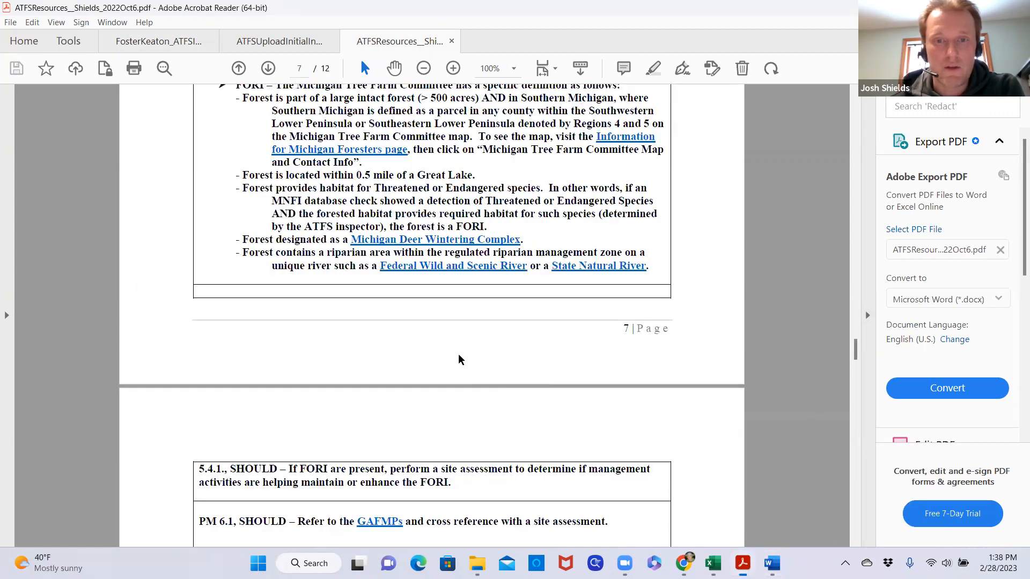
scroll(418, 322, "down", 4)
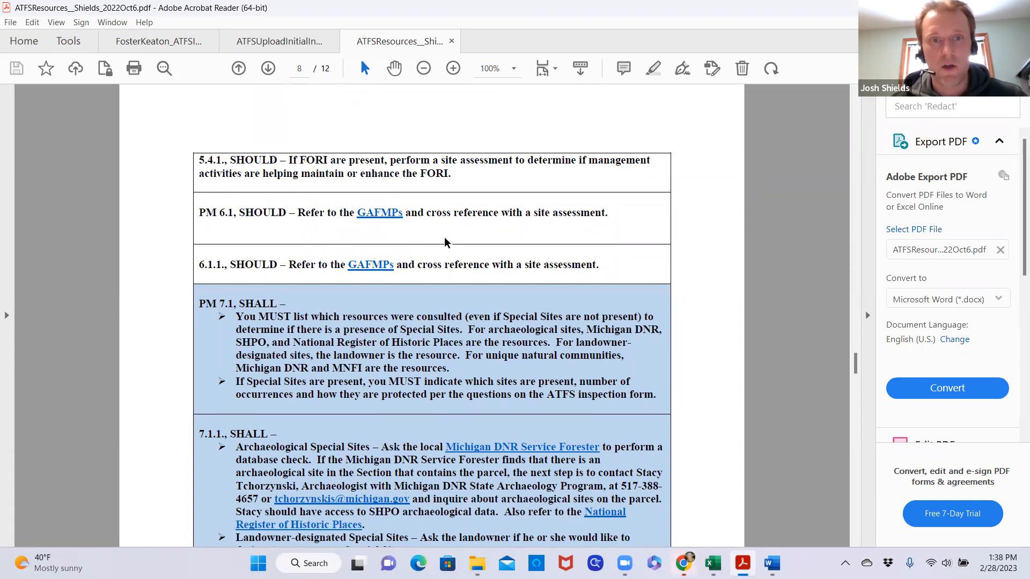
left_click(379, 220)
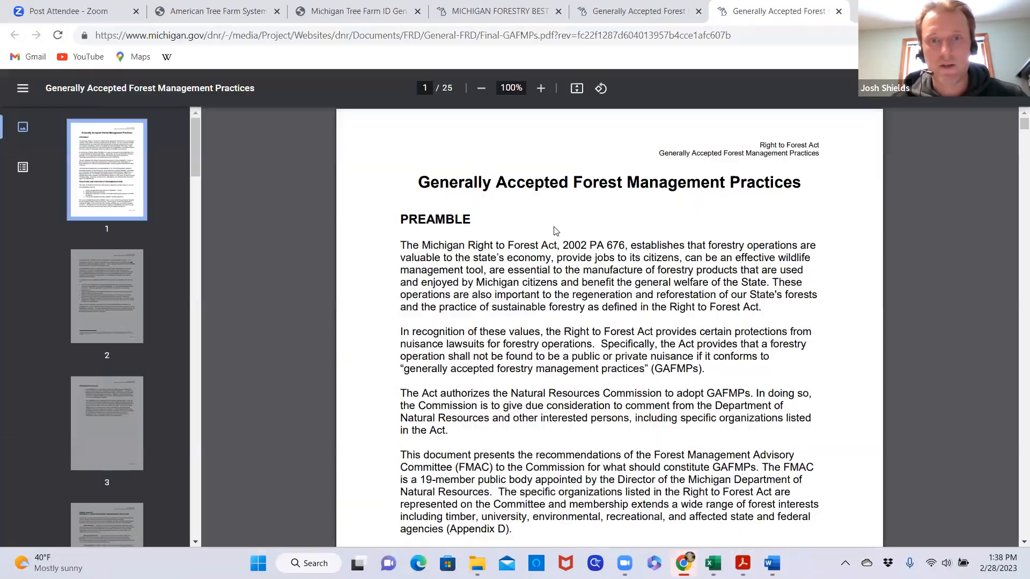
Read the Visual Quality section of the GAFMPs, covering the three sensitivity classifications and the Table 1 practices
scroll(560, 236, "down", 12)
scroll(564, 234, "down", 20)
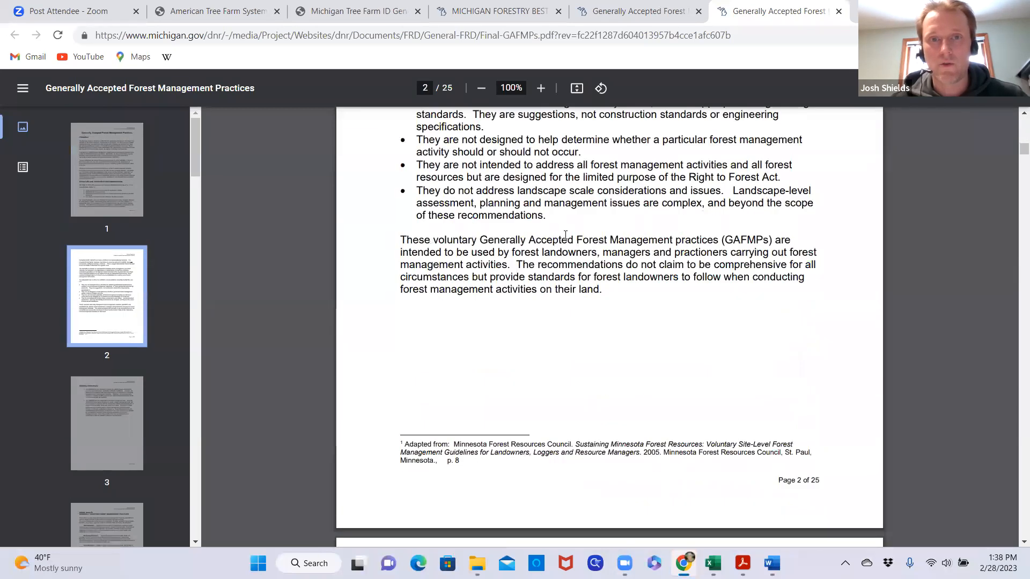
scroll(566, 235, "down", 13)
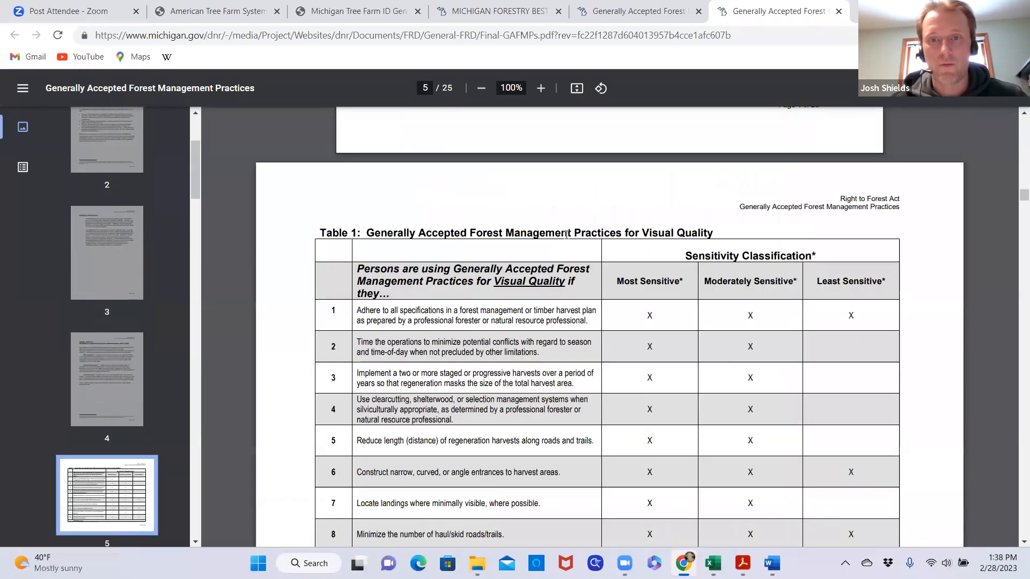
scroll(630, 340, "up", 7)
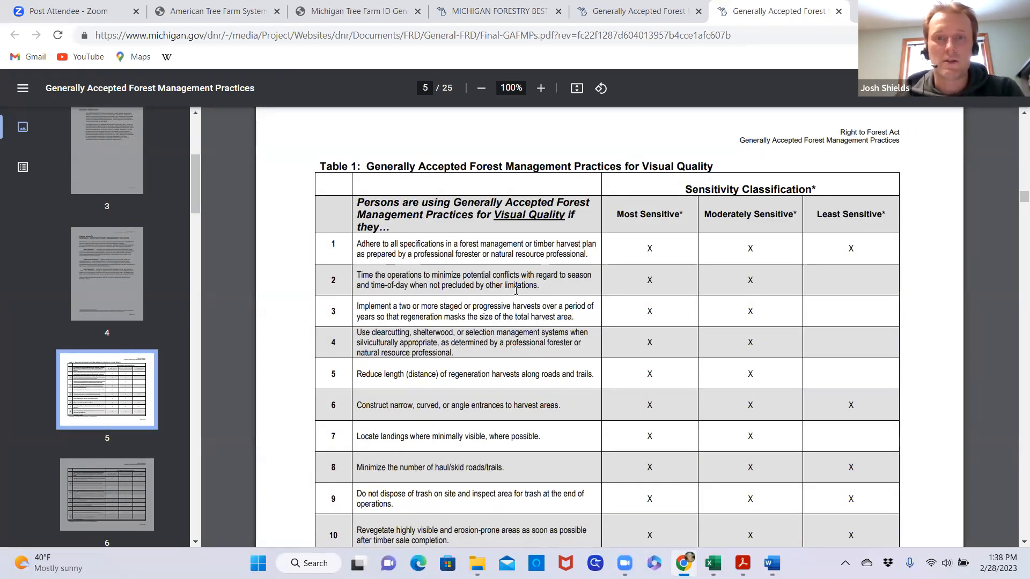
scroll(516, 290, "up", 10)
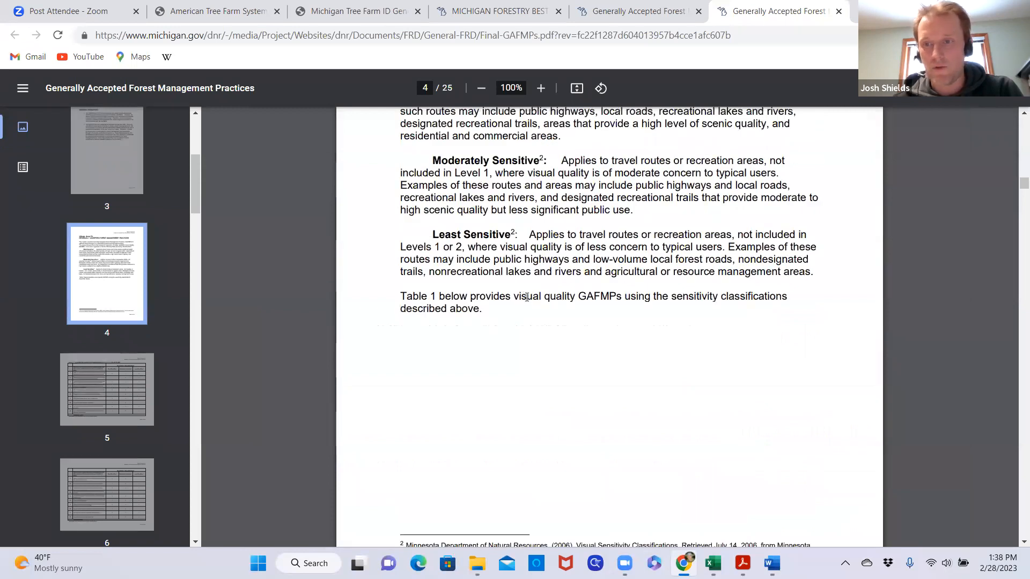
scroll(530, 300, "up", 3)
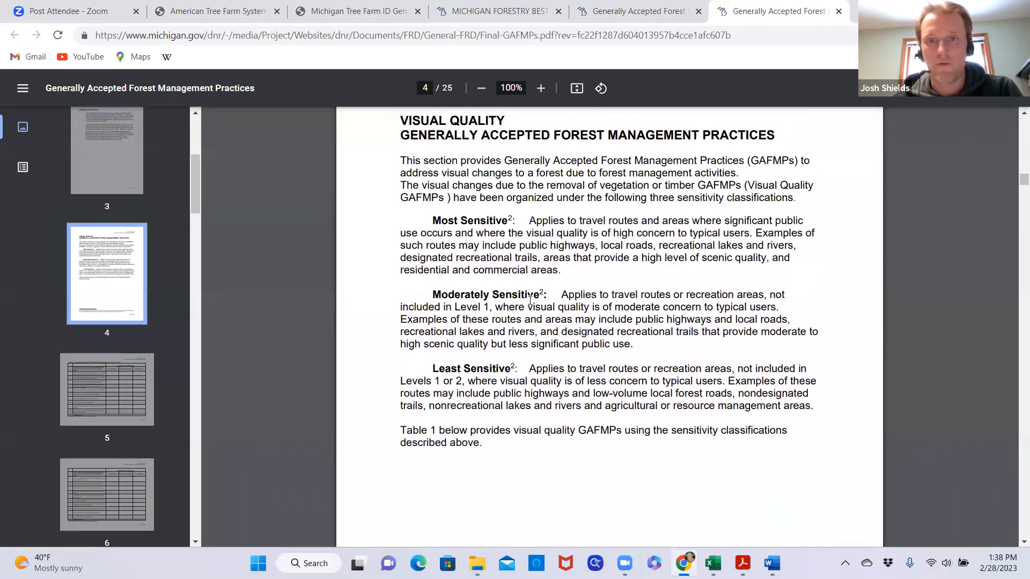
scroll(530, 300, "up", 10)
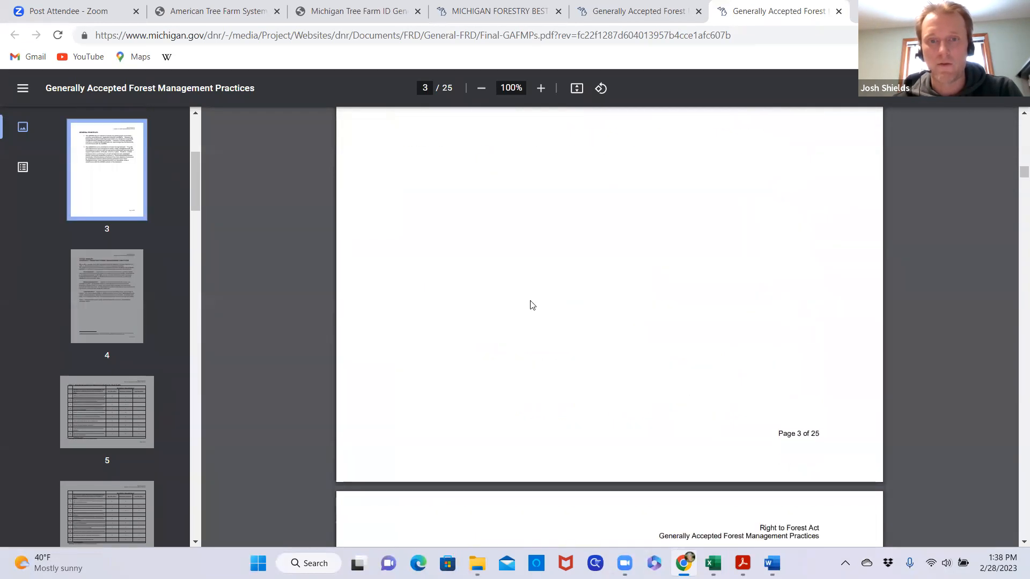
scroll(619, 320, "down", 7)
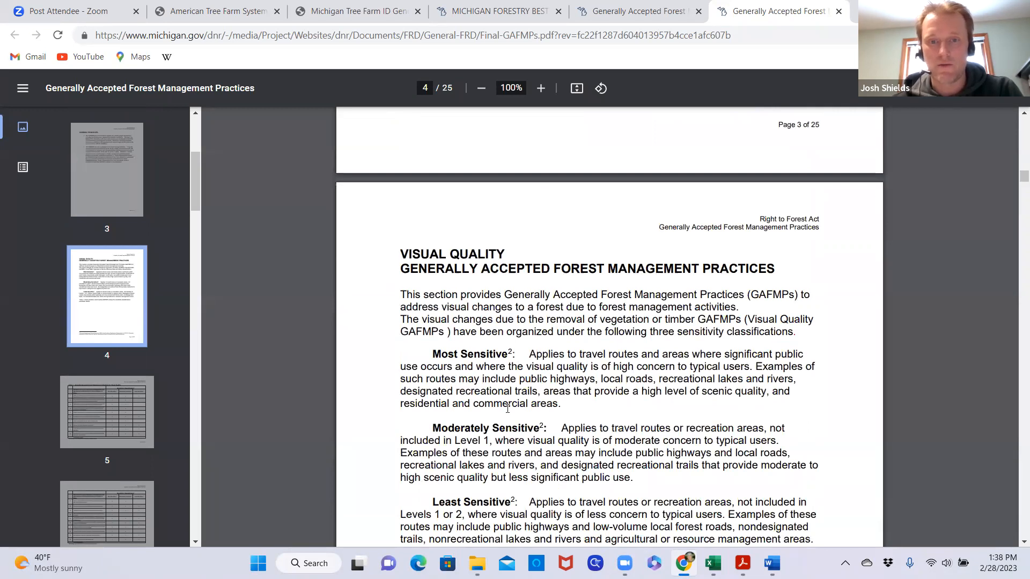
scroll(507, 408, "down", 3)
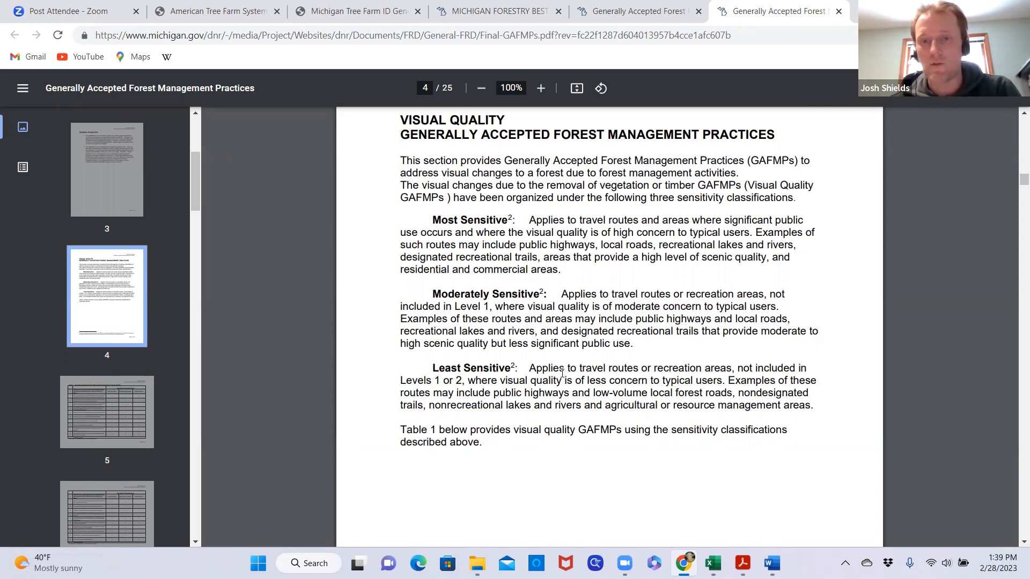
scroll(602, 381, "down", 4)
scroll(603, 382, "up", 4)
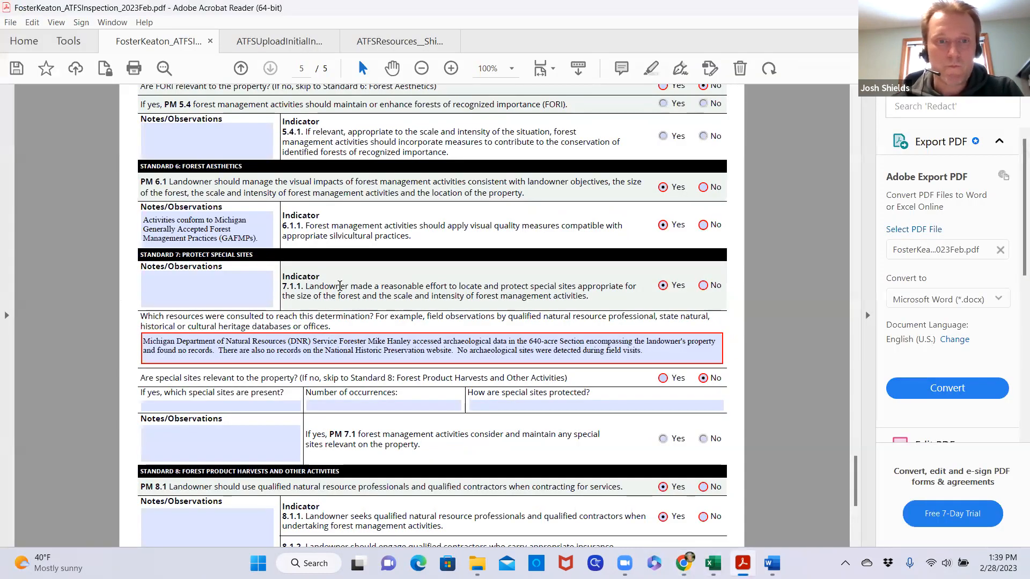
Compare the record's Standard 7 special sites answers with the PM 7.1 and 7.1.1 guidance in the ATFSResources PDF
scroll(378, 248, "down", 1)
scroll(379, 249, "down", 1)
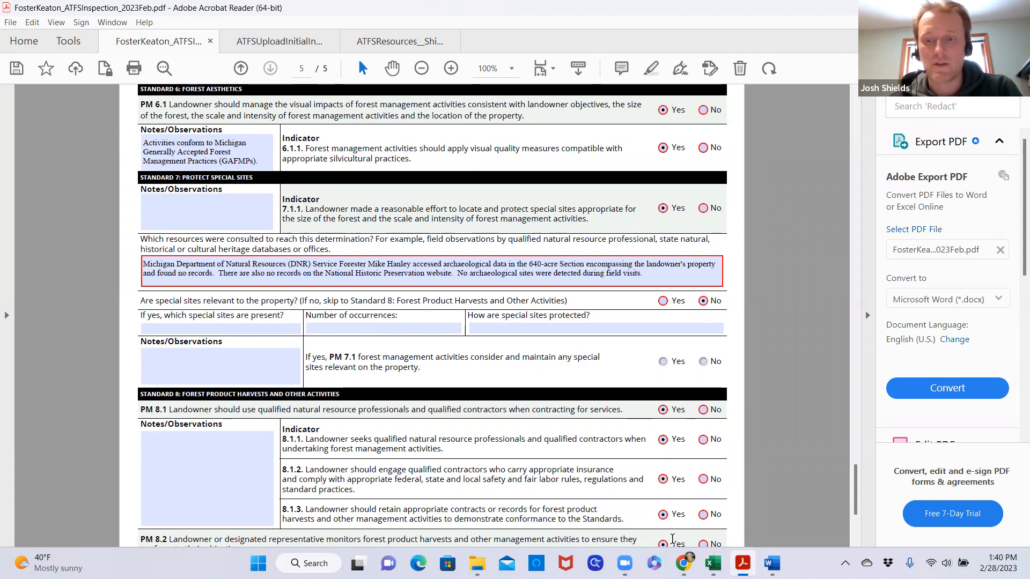
mouse_move(771, 563)
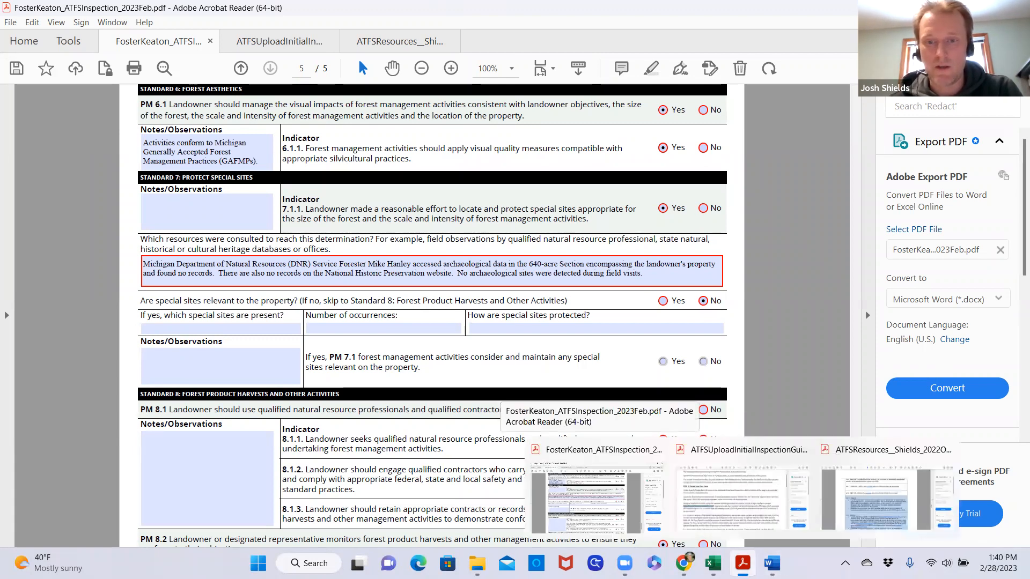
left_click(871, 460)
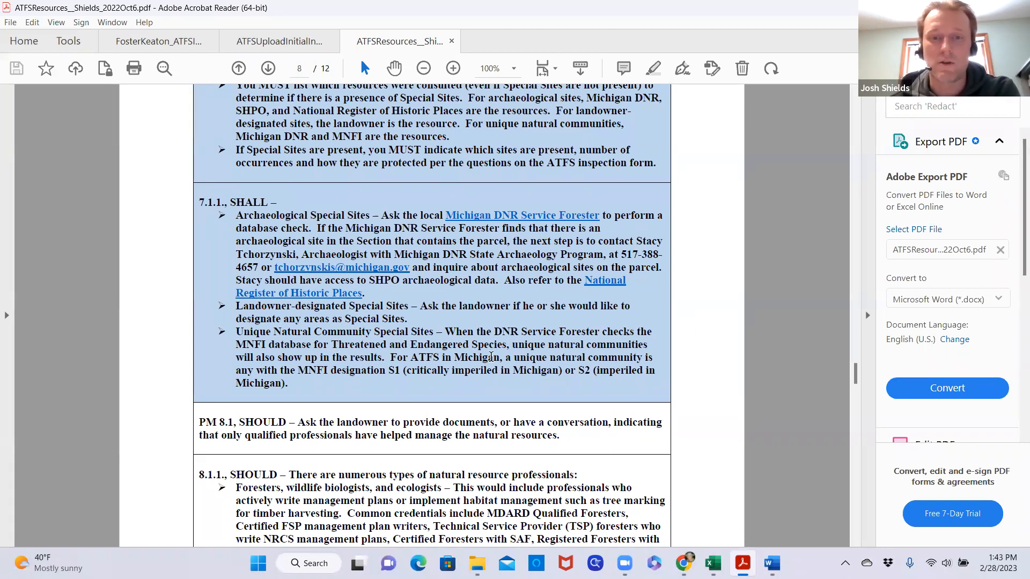
scroll(467, 338, "down", 2)
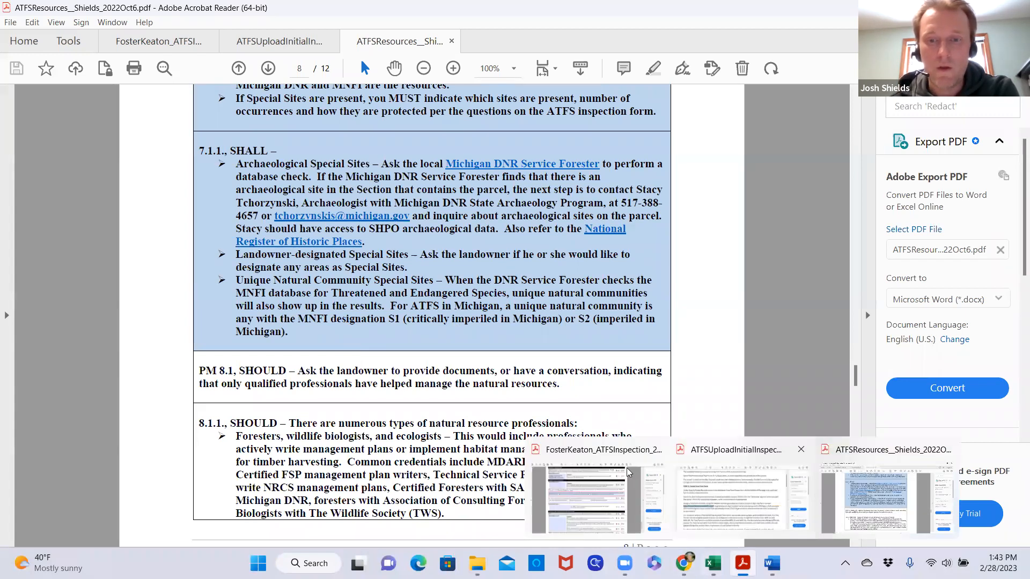
Return to the inspection record and review the Standard 8 answers on forest product harvests, from PM 8.1 to indicator 8.2.1
left_click(590, 456)
scroll(394, 326, "down", 2)
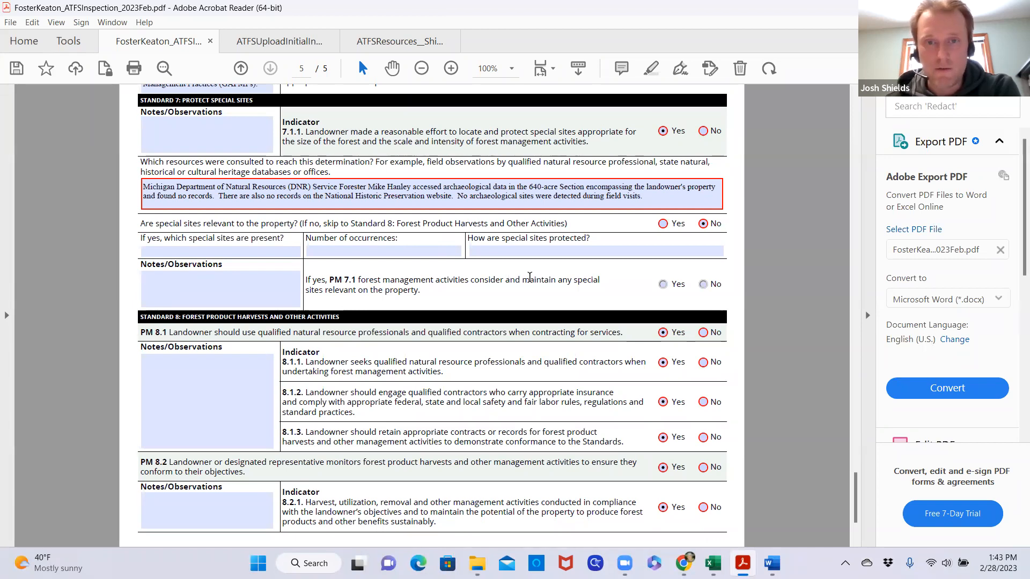
left_click(252, 283)
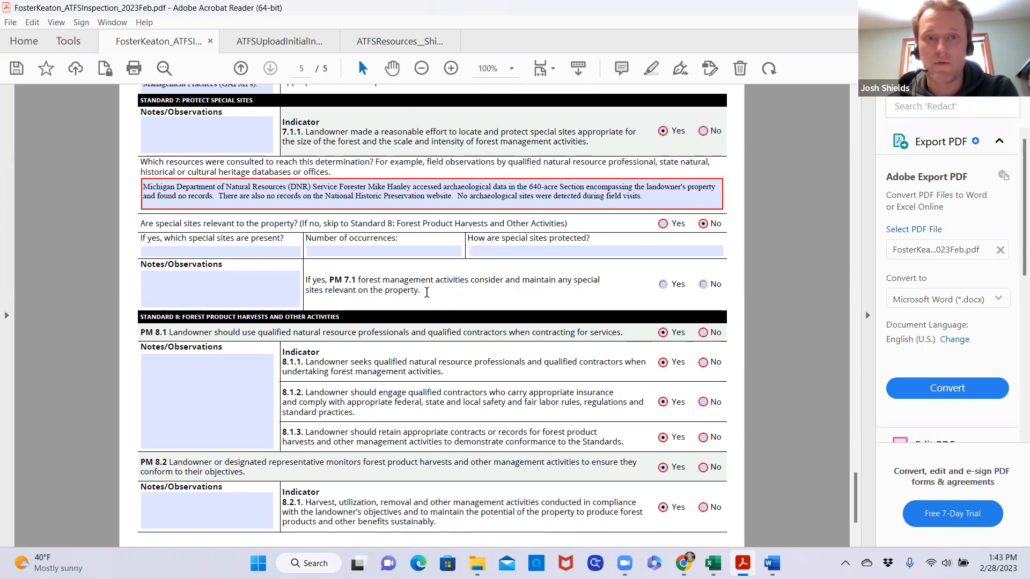
scroll(426, 296, "down", 4)
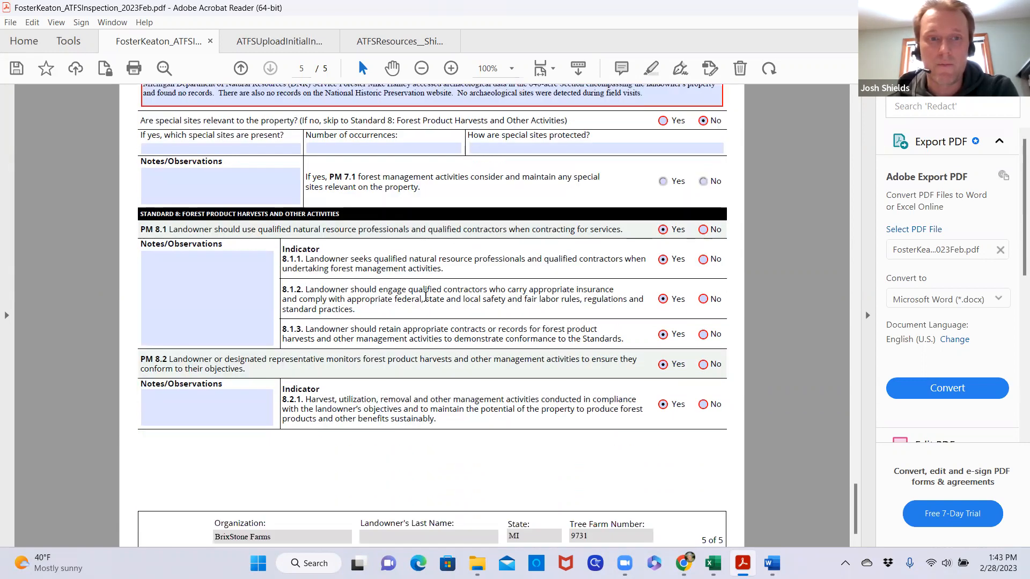
scroll(426, 296, "down", 1)
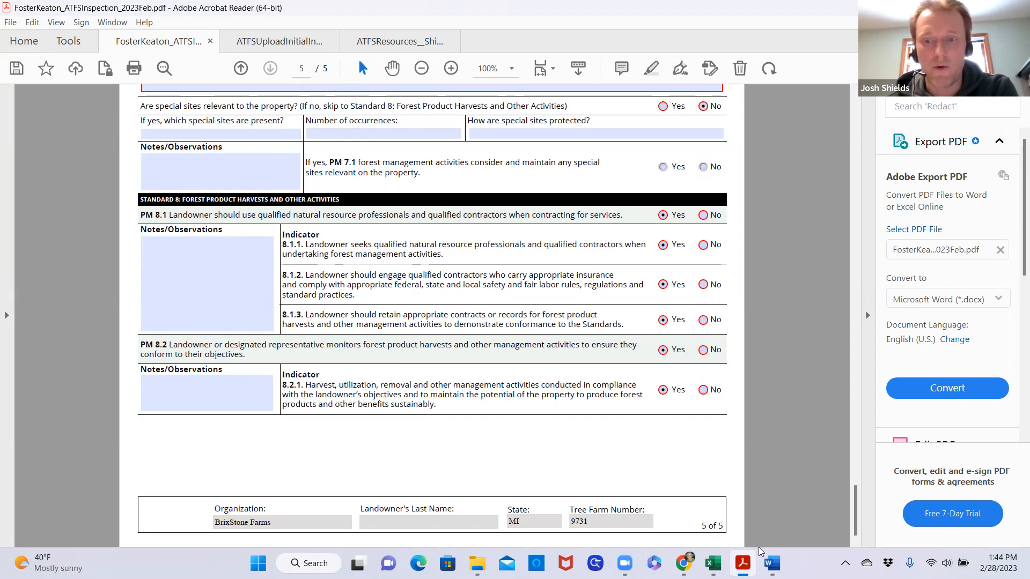
Read the Standard 8 guidance in the ATFSResources PDF, including the types of qualified professionals under 8.1.1 and the 8.2 requirements
mouse_move(742, 563)
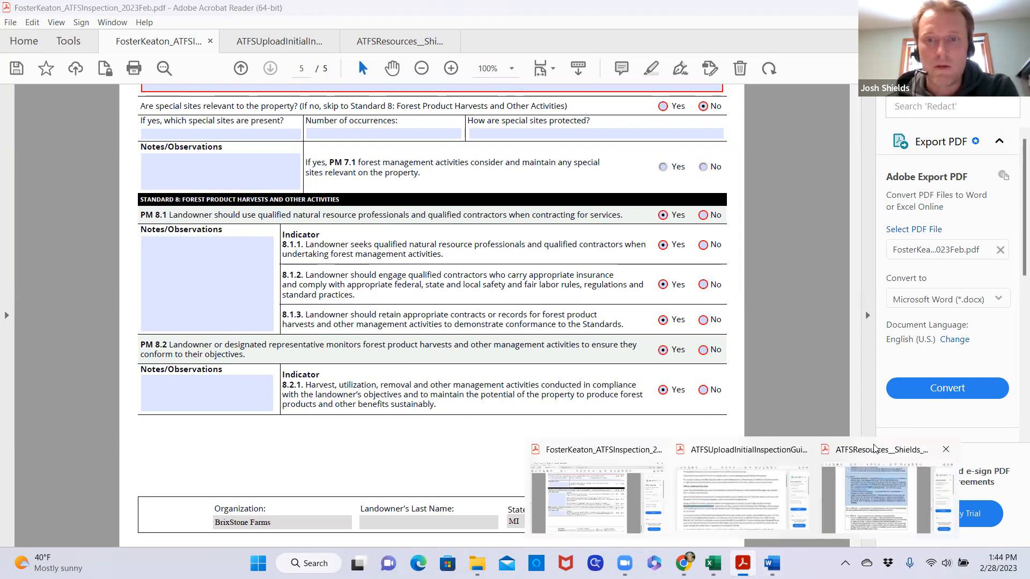
left_click(874, 447)
left_click_drag(854, 392, 835, 400)
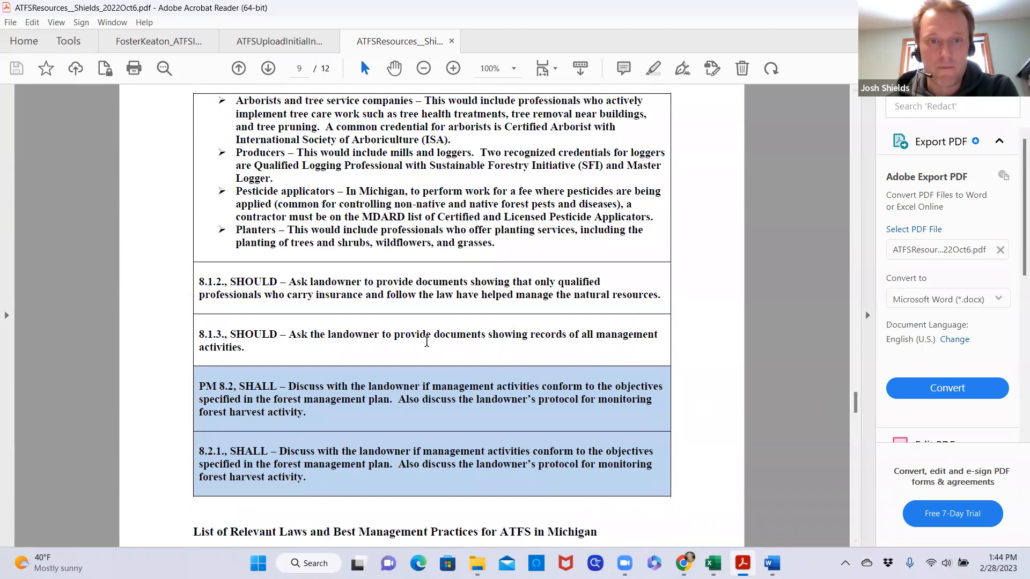
scroll(424, 343, "up", 2)
scroll(424, 346, "up", 15)
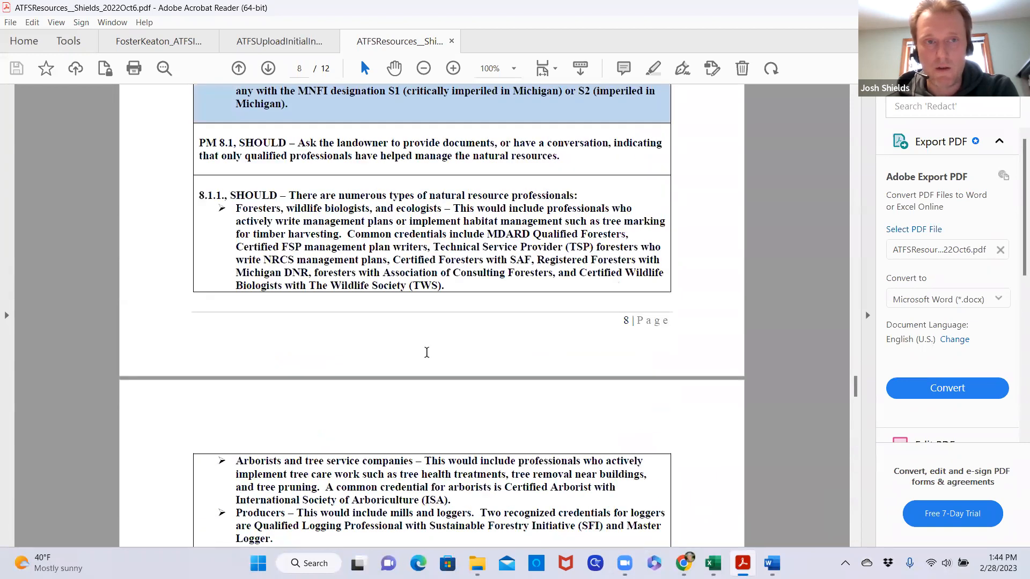
scroll(351, 367, "down", 17)
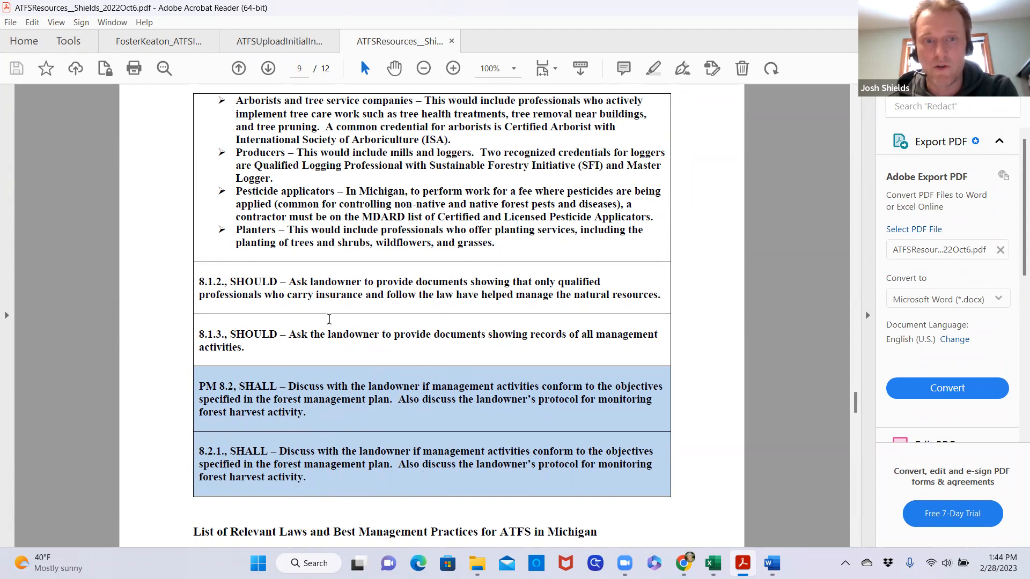
scroll(343, 324, "up", 2)
scroll(378, 372, "up", 2)
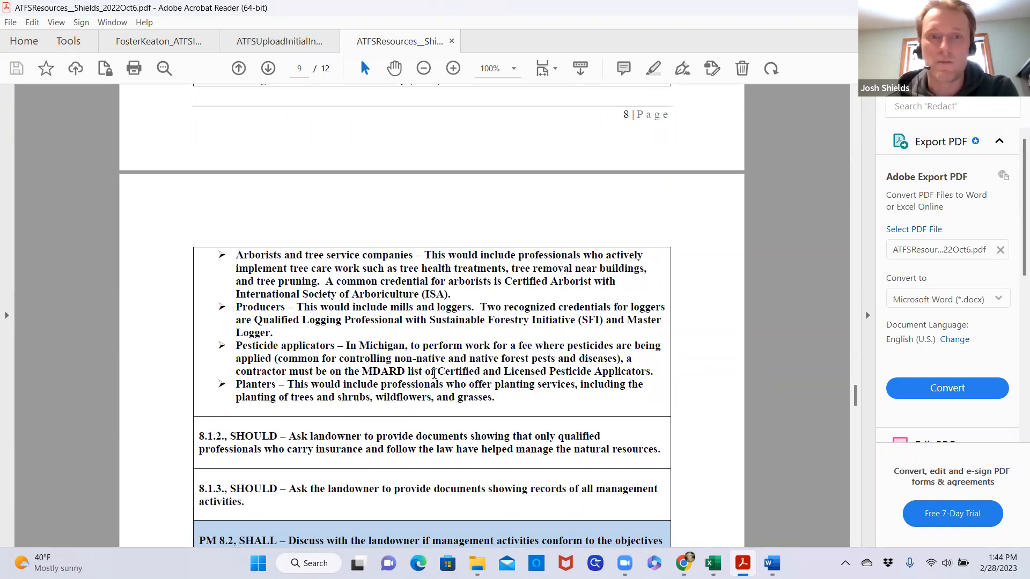
scroll(429, 370, "up", 7)
scroll(436, 378, "up", 4)
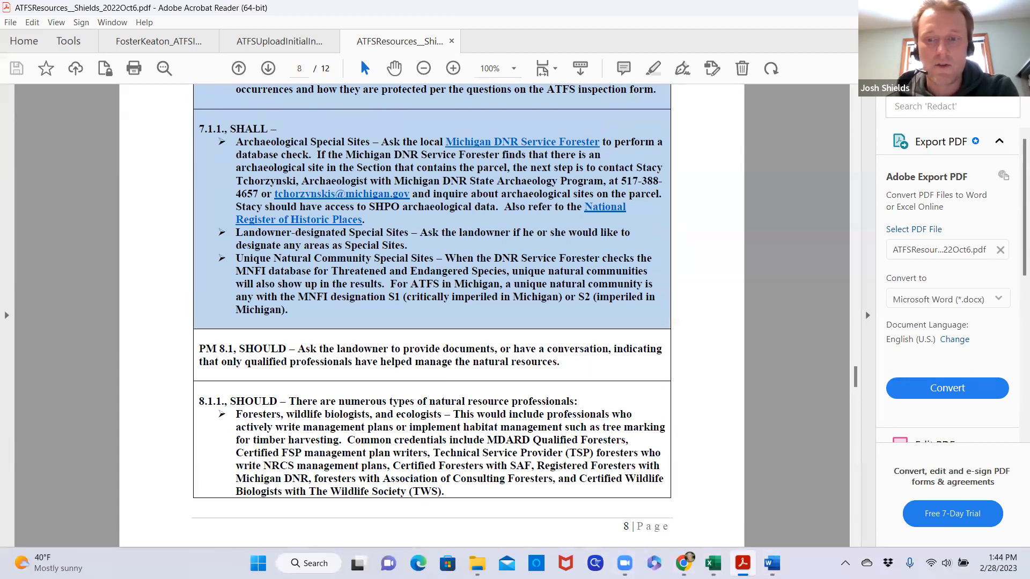
Return to the inspection record and look back over its answers from Standard 8 up to Standard 5
mouse_move(742, 563)
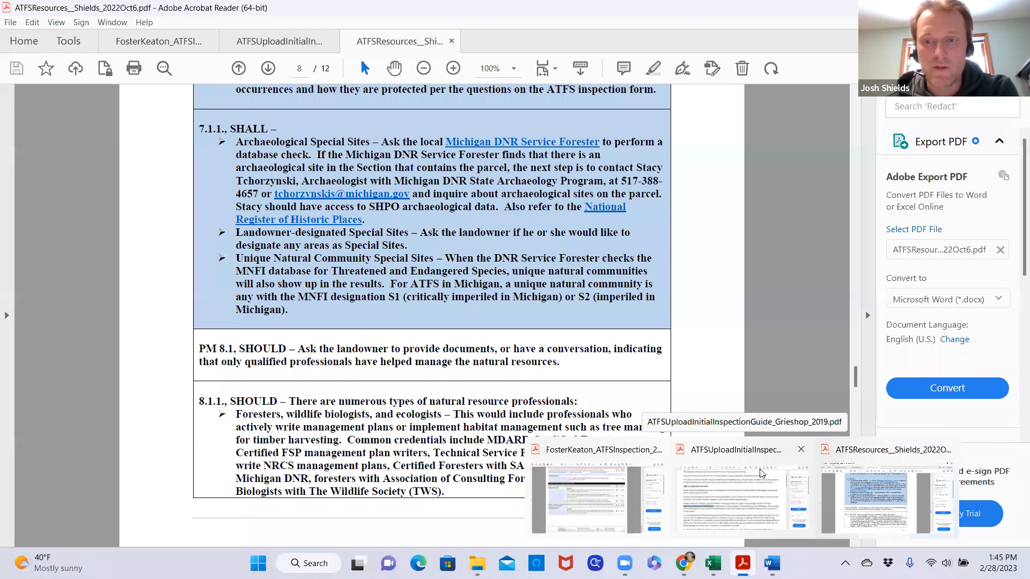
left_click(590, 459)
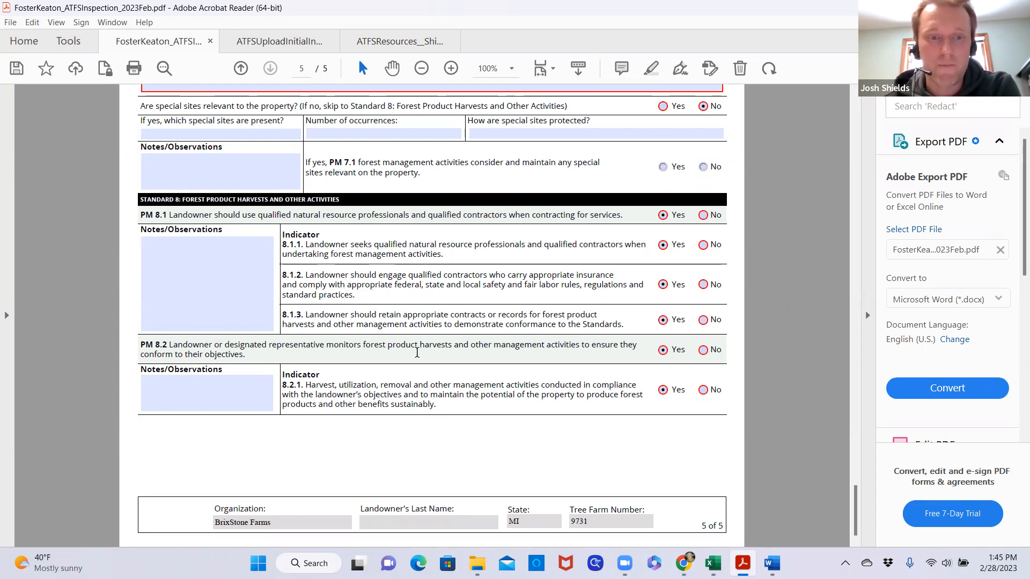
scroll(442, 386, "up", 4)
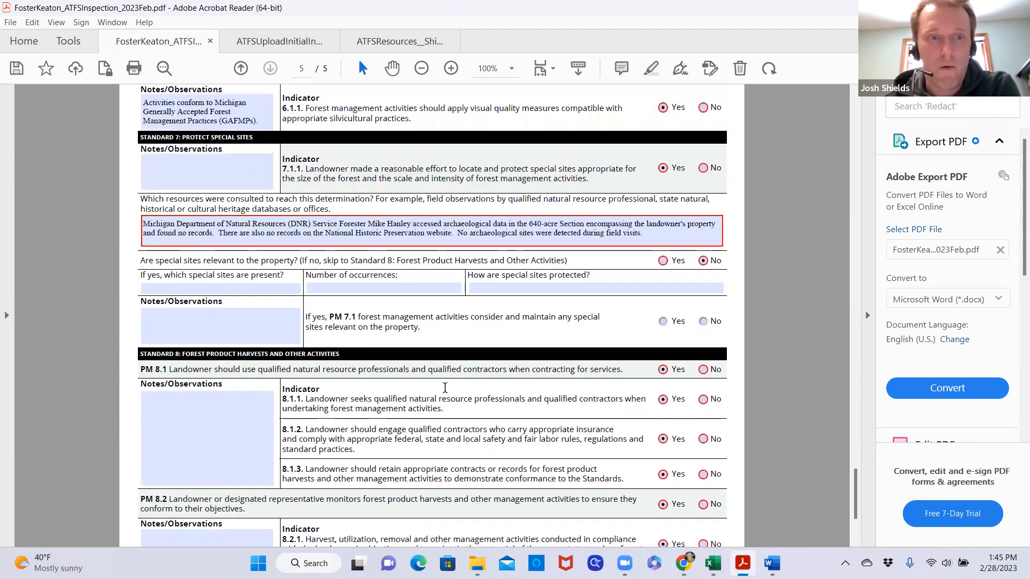
scroll(444, 391, "up", 2)
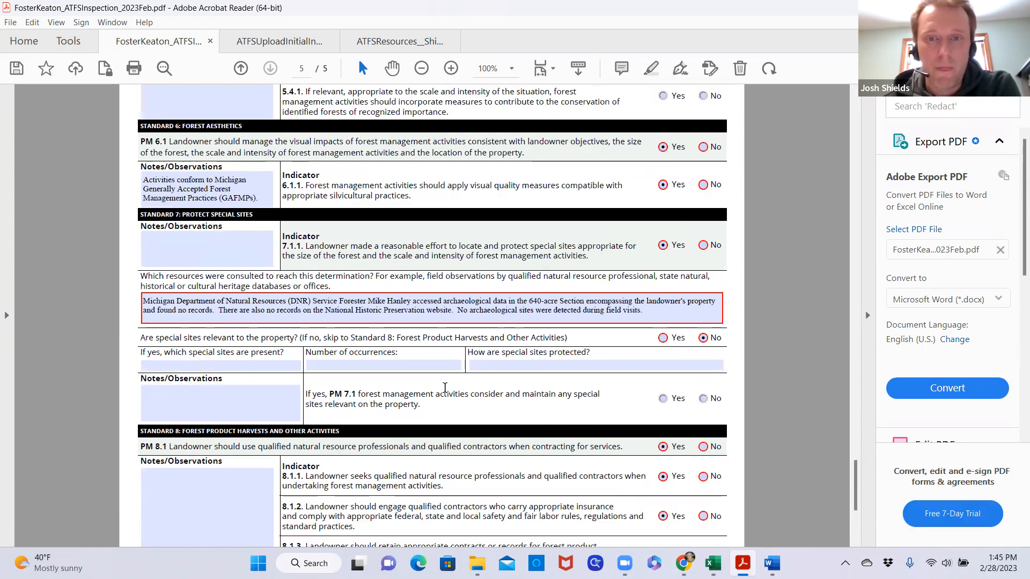
scroll(445, 387, "up", 15)
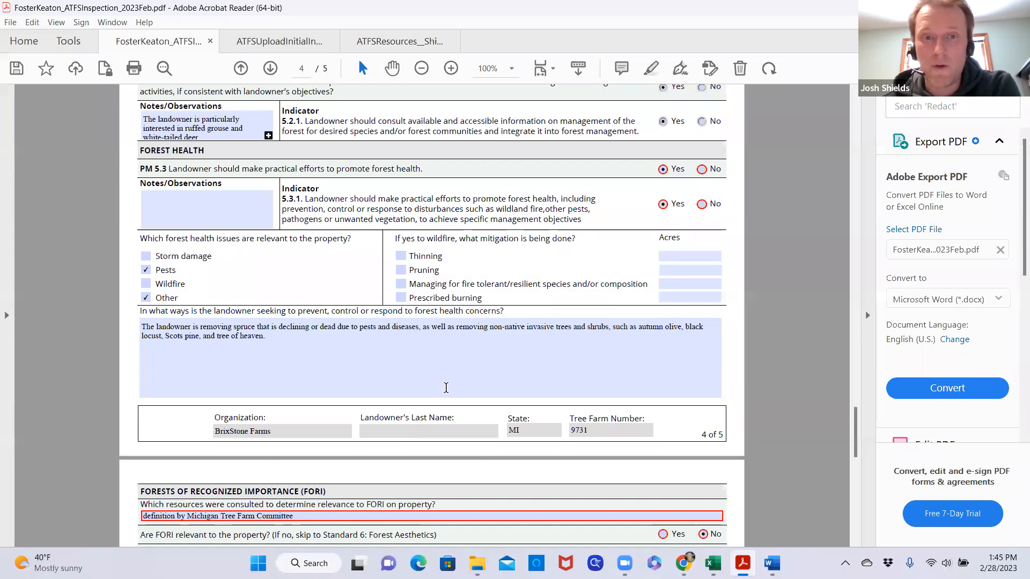
scroll(445, 387, "up", 14)
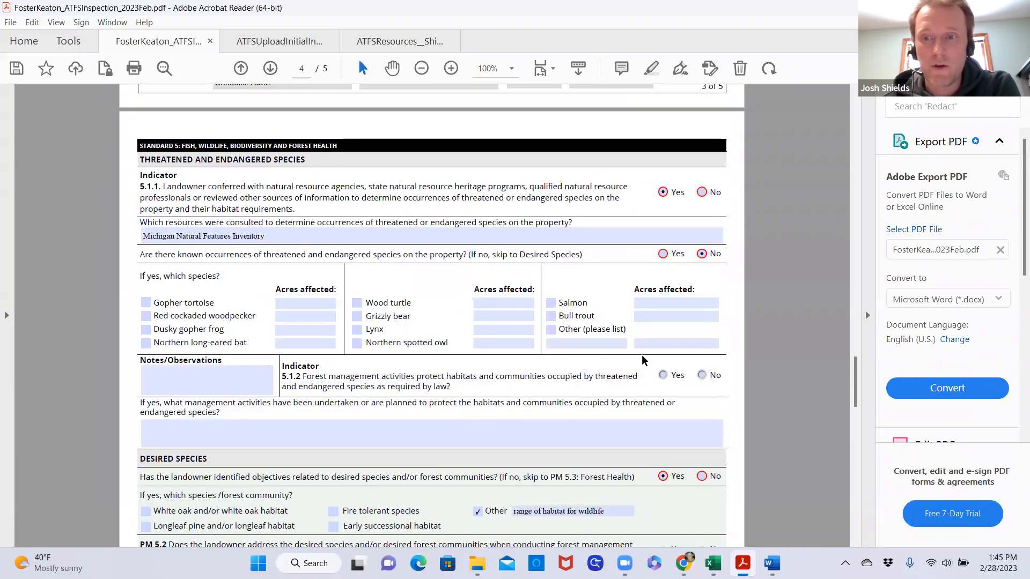
Close all open PDFs, saving the inspection record in the landowner's folder under its existing name and replacing the earlier copy
left_click_drag(856, 379, 845, 104)
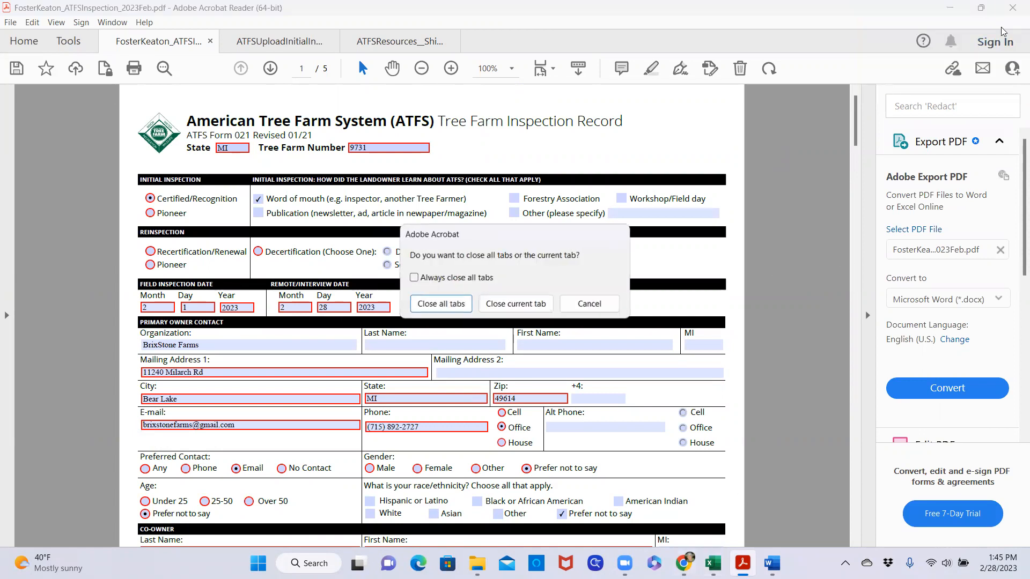
left_click(442, 306)
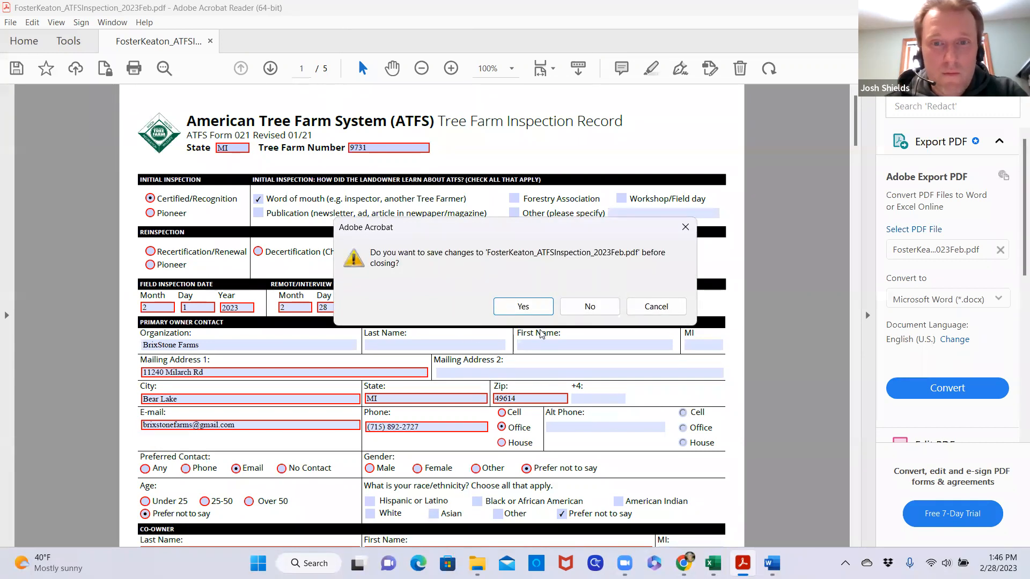
left_click(523, 306)
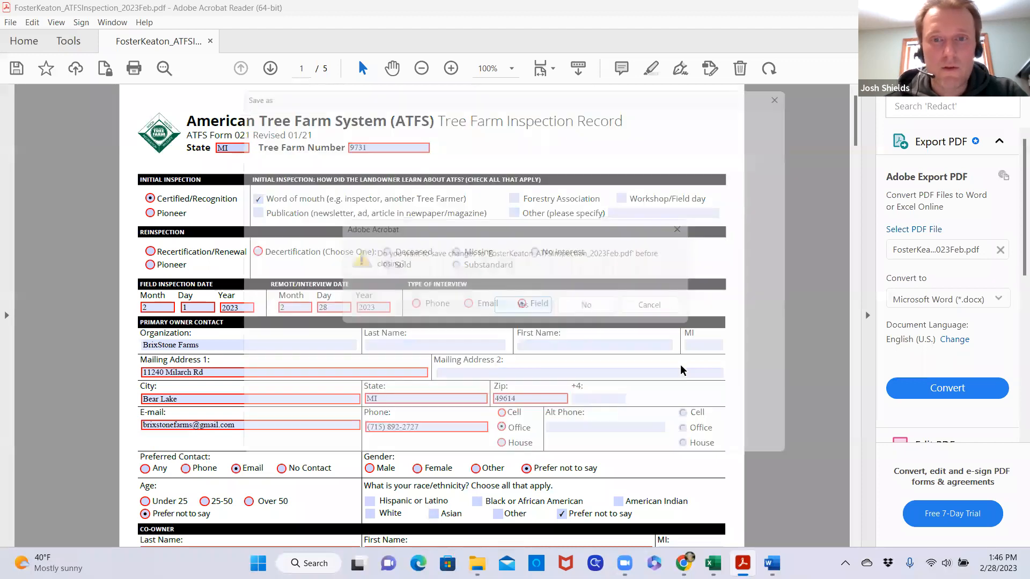
left_click(490, 232)
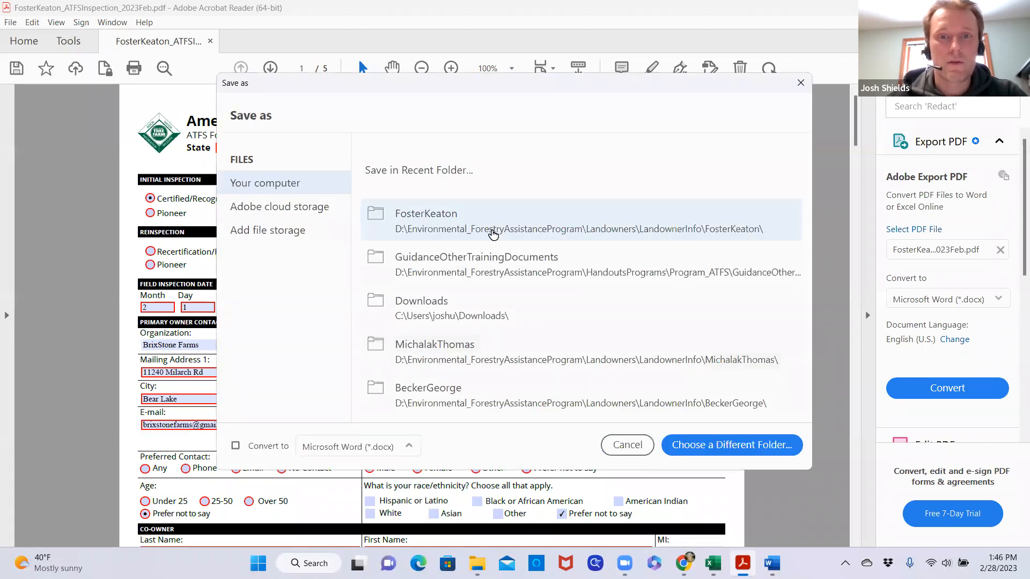
left_click(402, 328)
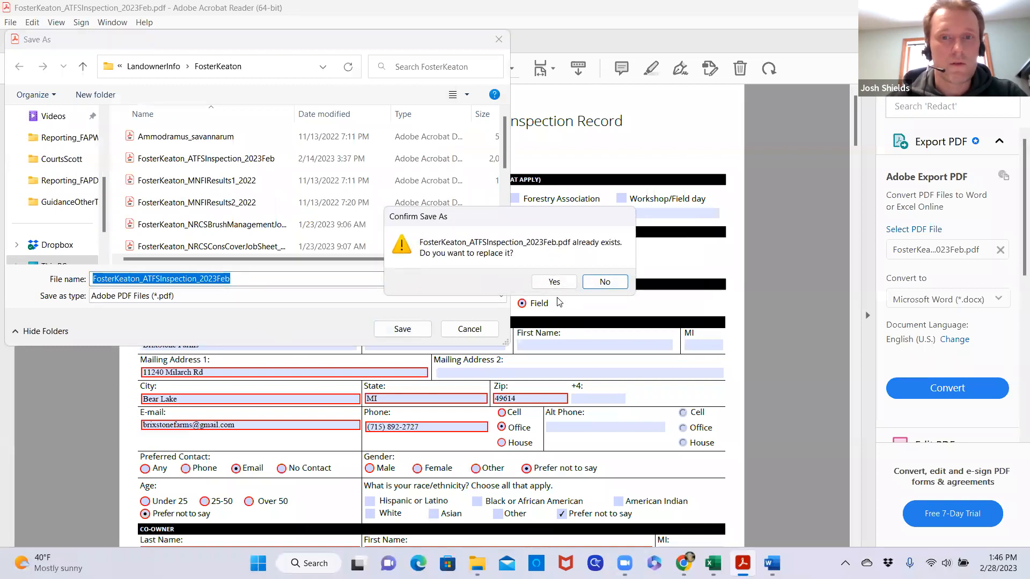
left_click(553, 282)
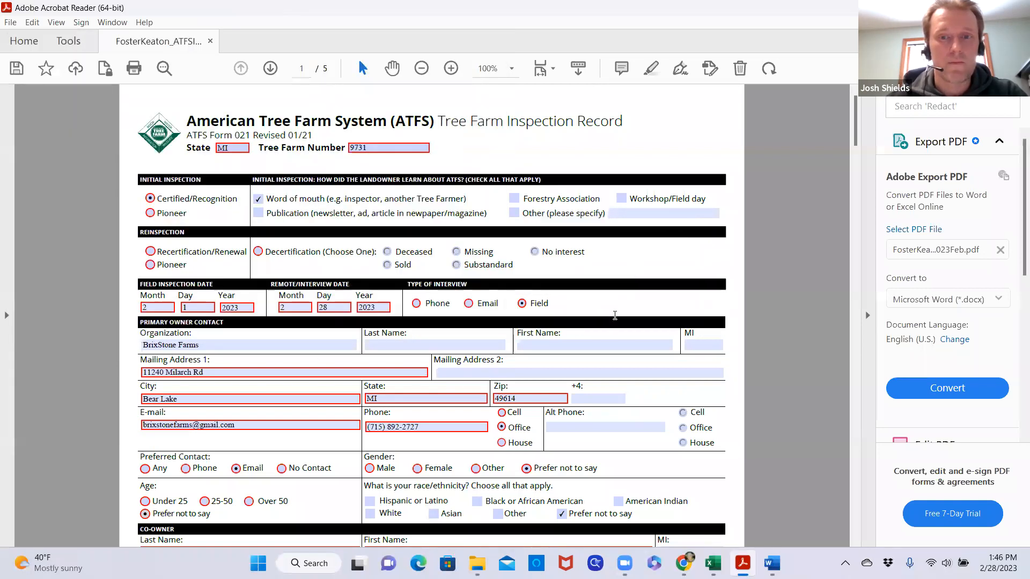
Switch to Chrome, open Gmail in a new tab and start an email with the subject "Upload021" in quotation marks
key("alt+Tab")
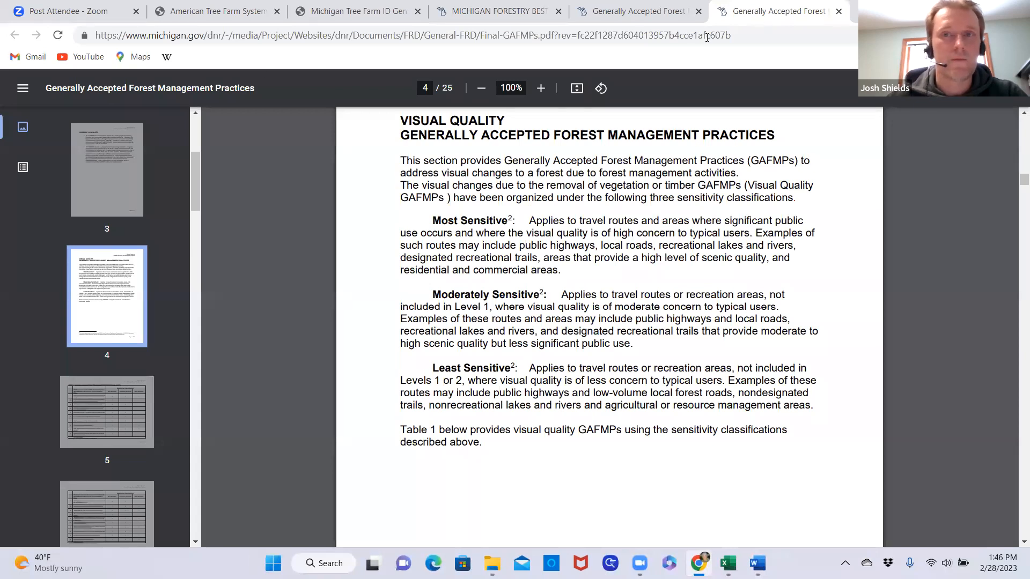
key("ctrl+t")
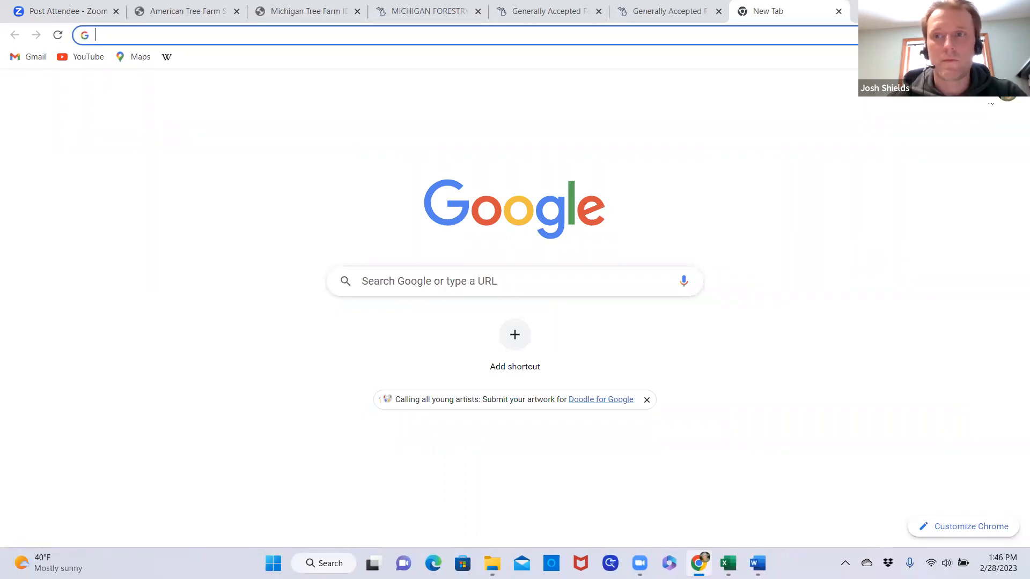
left_click(28, 57)
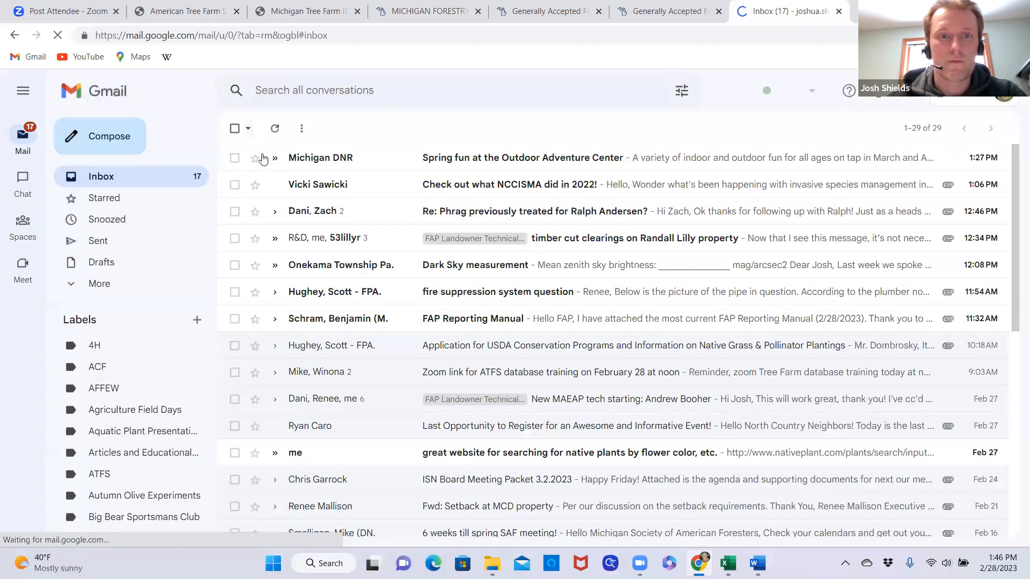
left_click(120, 141)
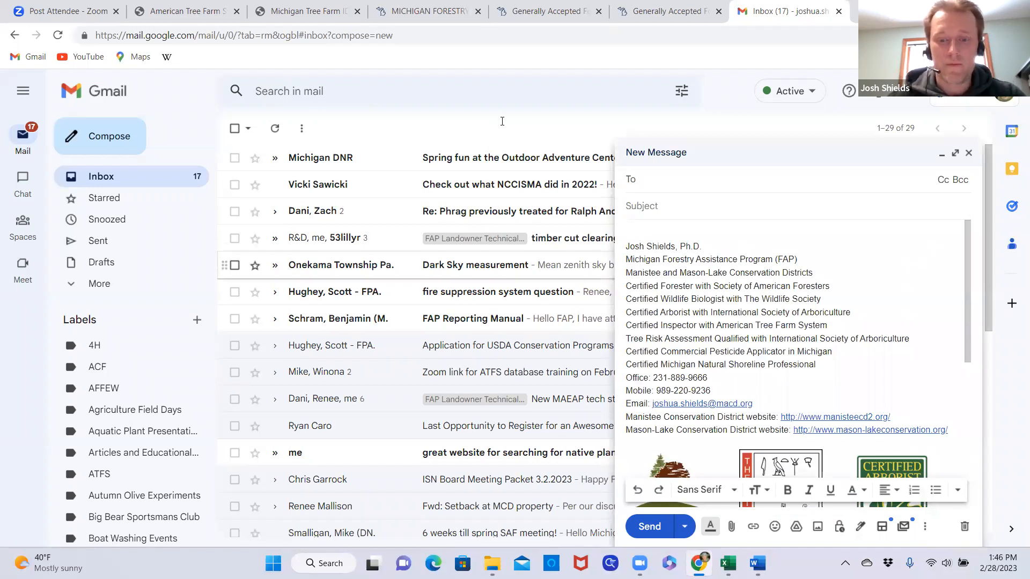
left_click(698, 207)
type("\"Upload021\"")
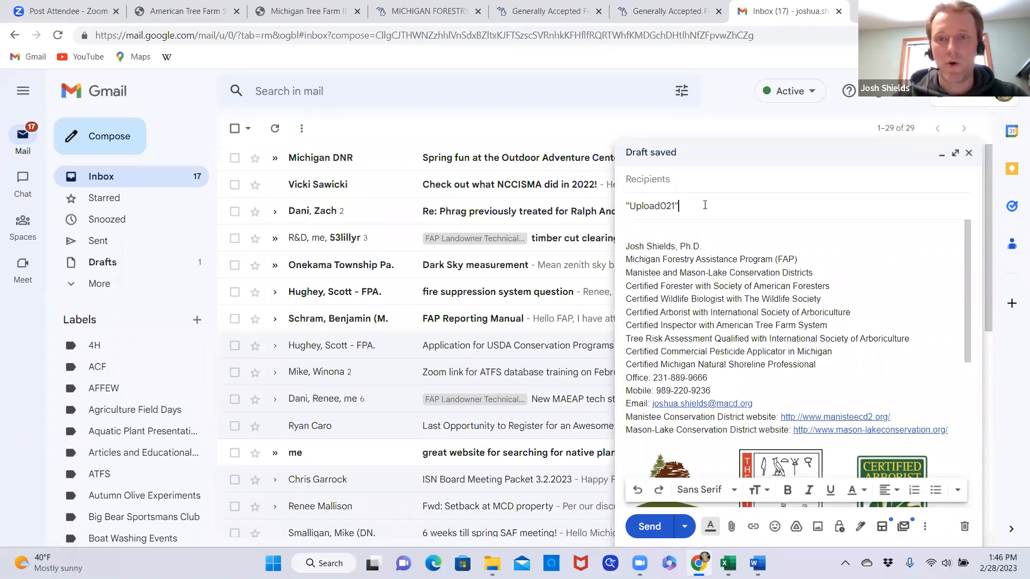
Address the email to the American Forest Foundation inspectors mailbox and attach the February 2023 ATFS inspection PDF
left_click(686, 179)
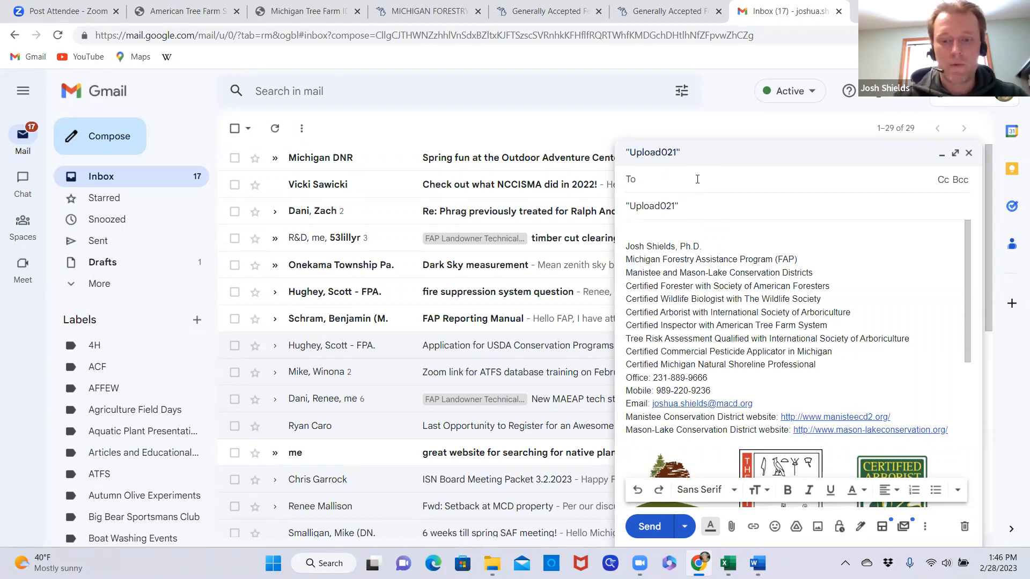
type("inspe")
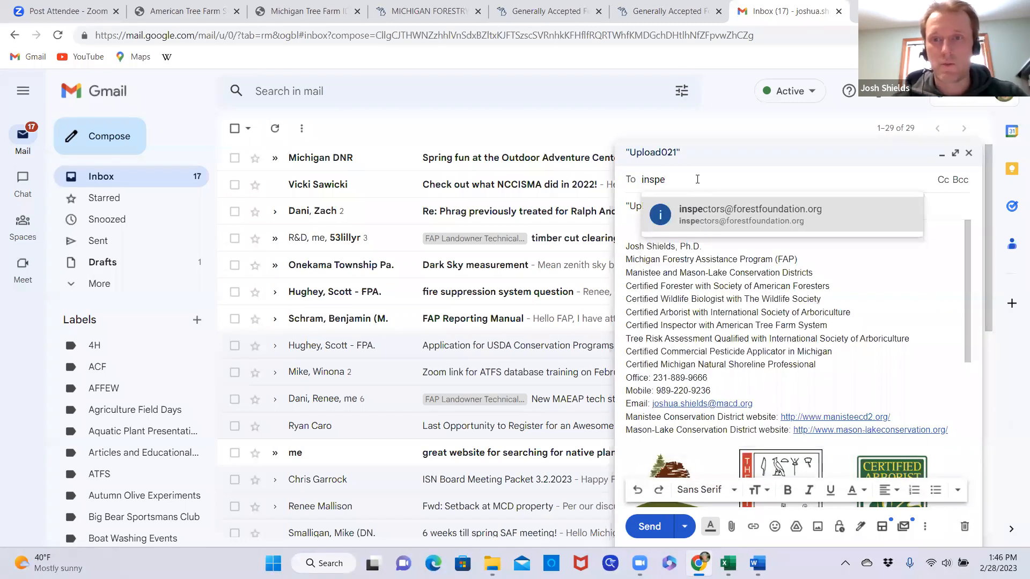
left_click(789, 221)
left_click(670, 244)
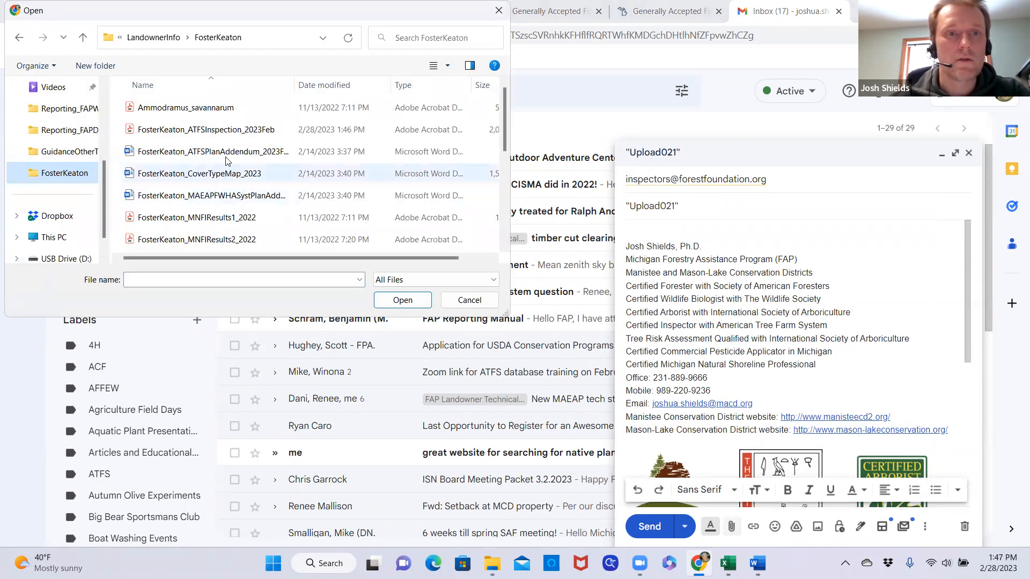
left_click(232, 134)
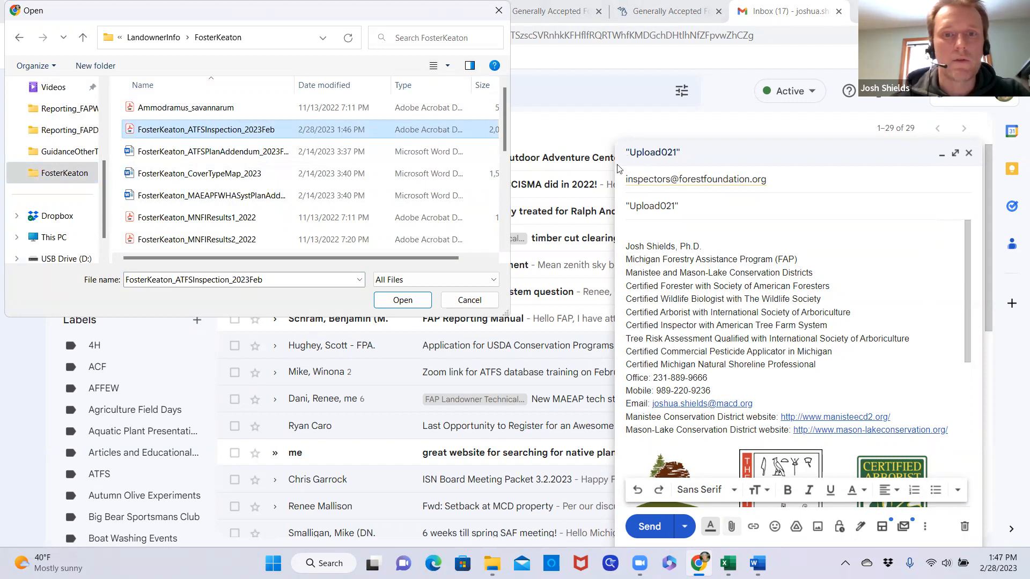
left_click(407, 304)
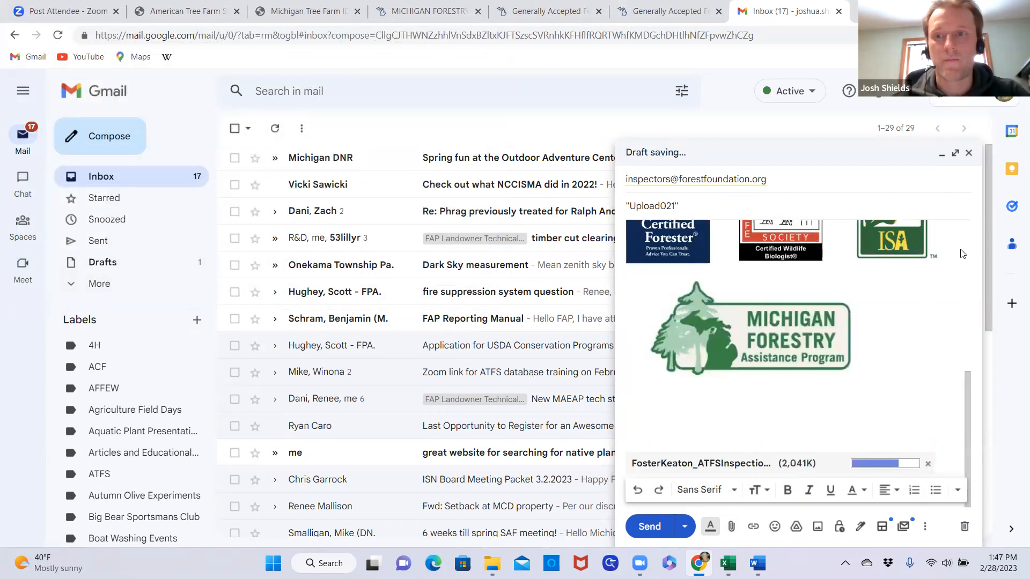
Set the draft aside and search the sent mail for earlier messages to the inspectors mailbox to check their subject format
left_click(941, 155)
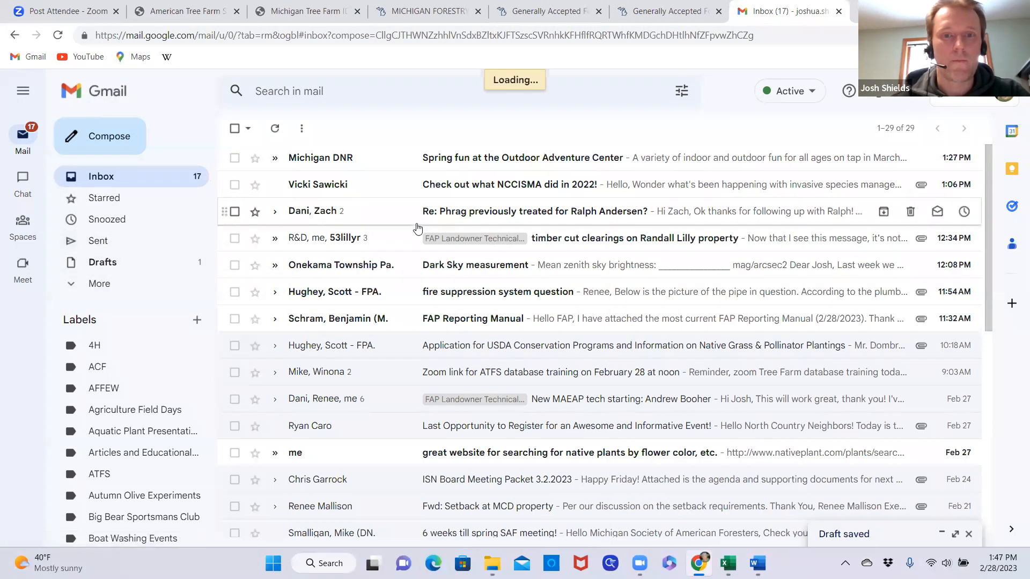
left_click(354, 94)
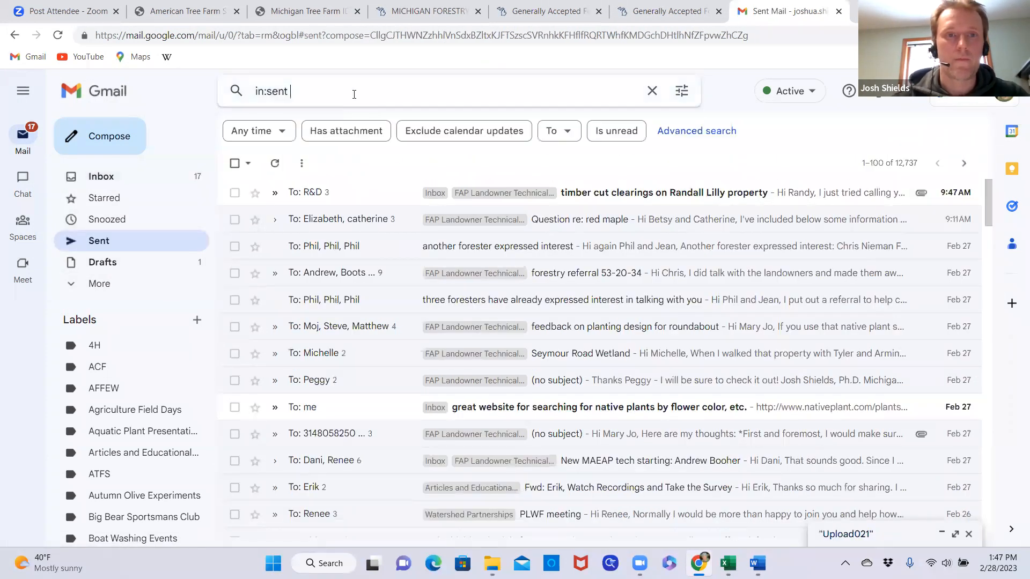
type("insp")
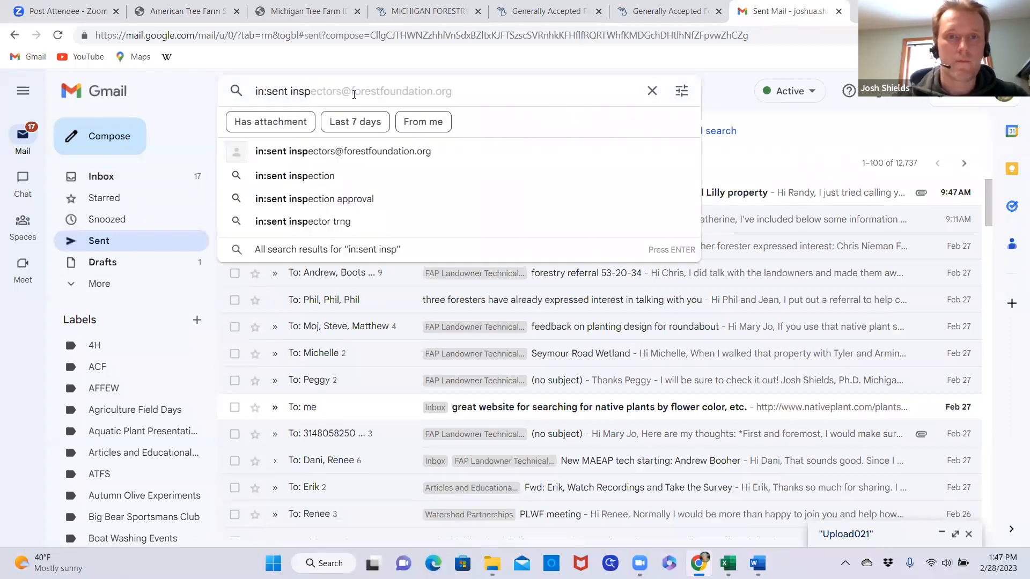
left_click(368, 152)
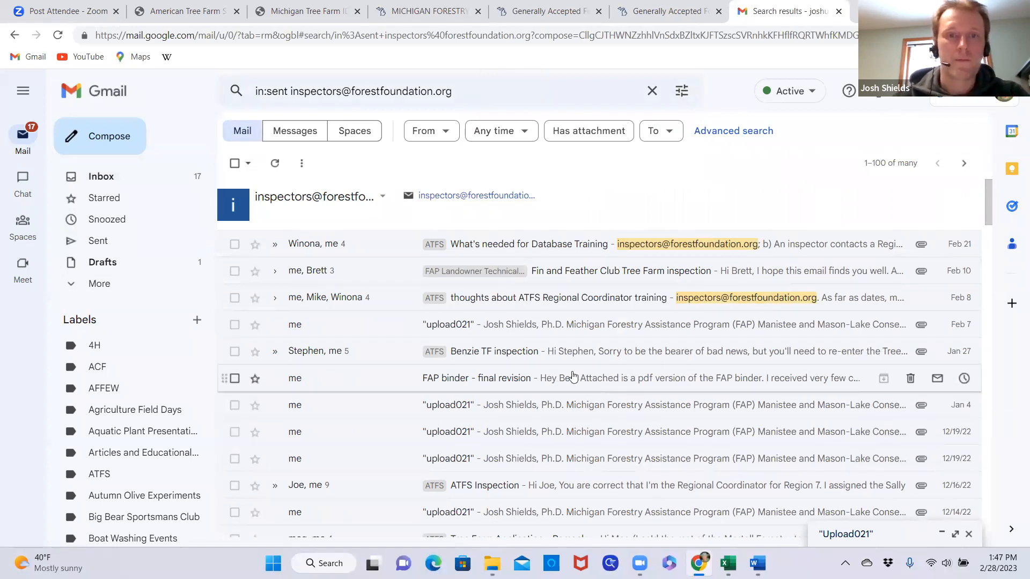
Reopen the saved draft and change its subject to lowercase "upload021", keeping the quotation marks
left_click(108, 264)
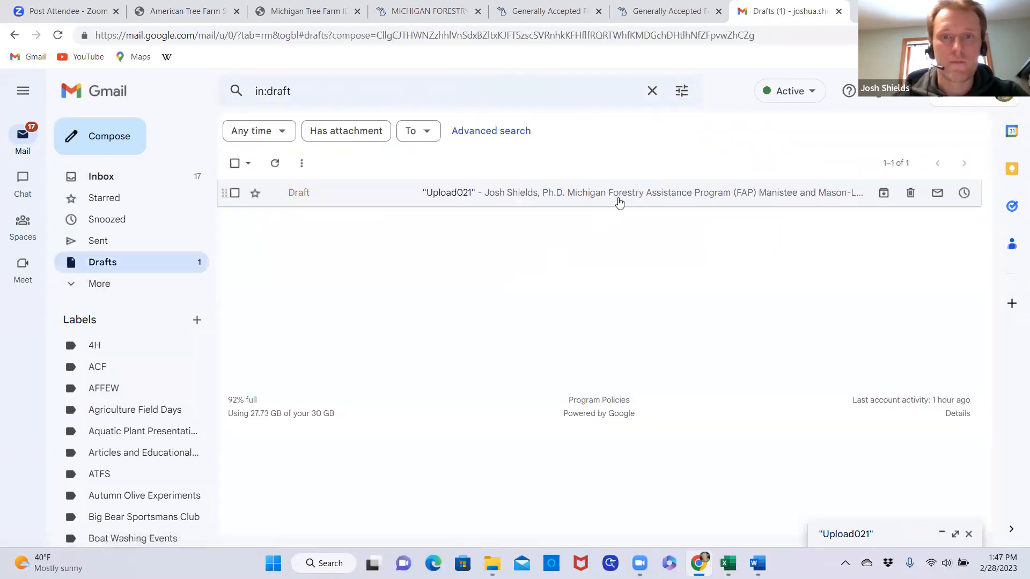
left_click(623, 199)
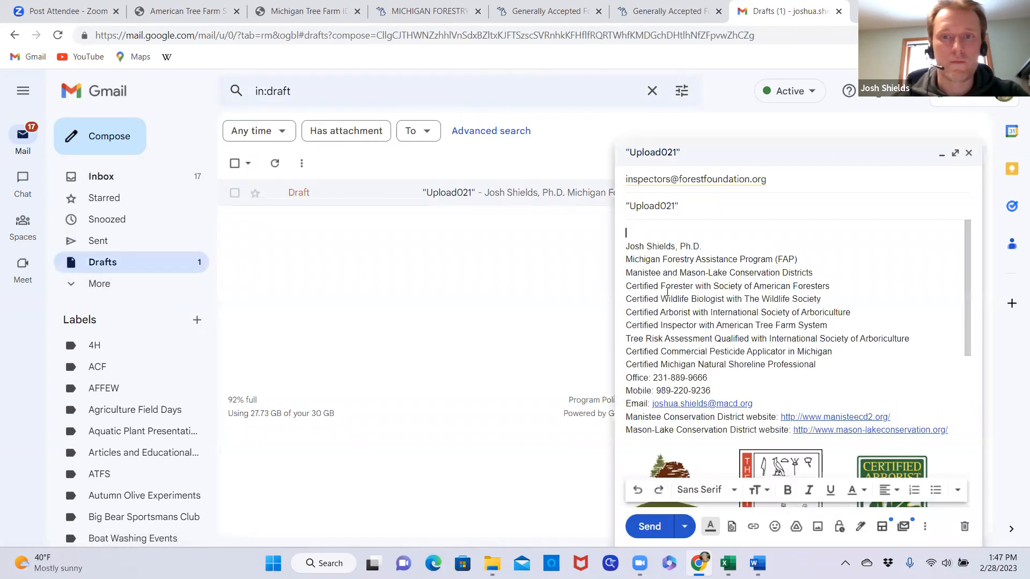
left_click(634, 205)
key("BackSpace")
type("u")
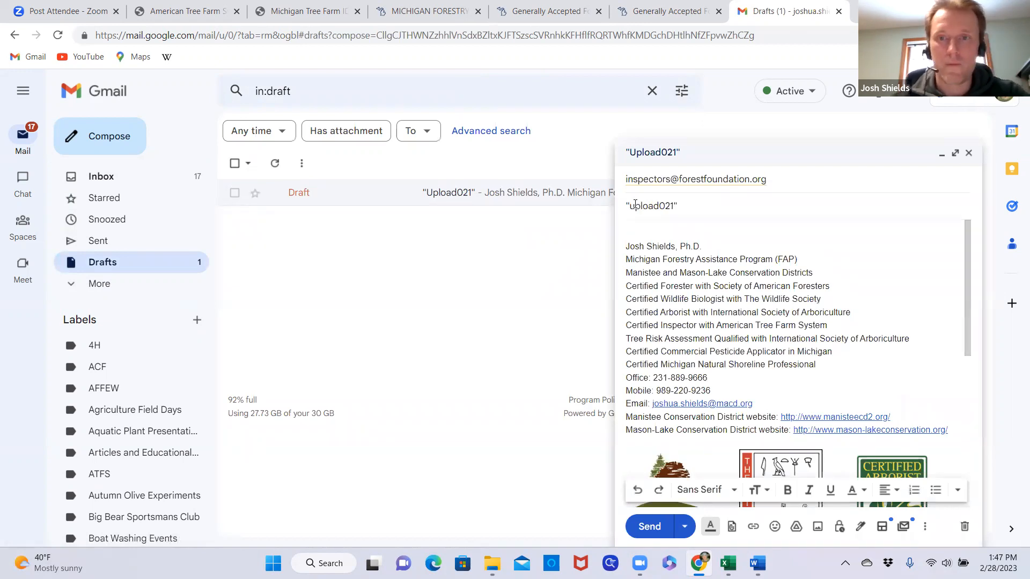
Check the draft's signature and PDF attachment, and send the email to the inspectors mailbox
scroll(830, 361, "down", 5)
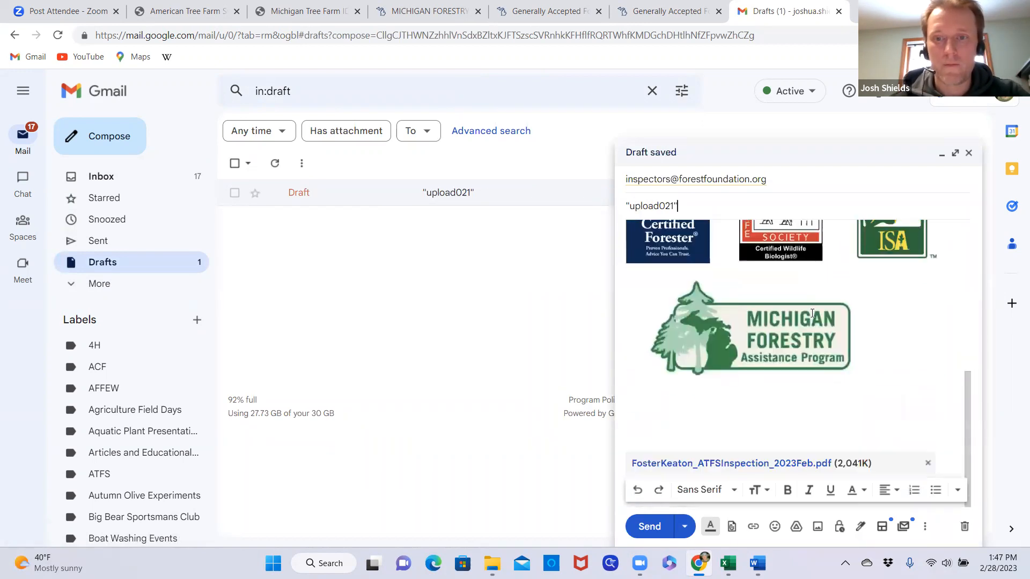
scroll(840, 383, "up", 5)
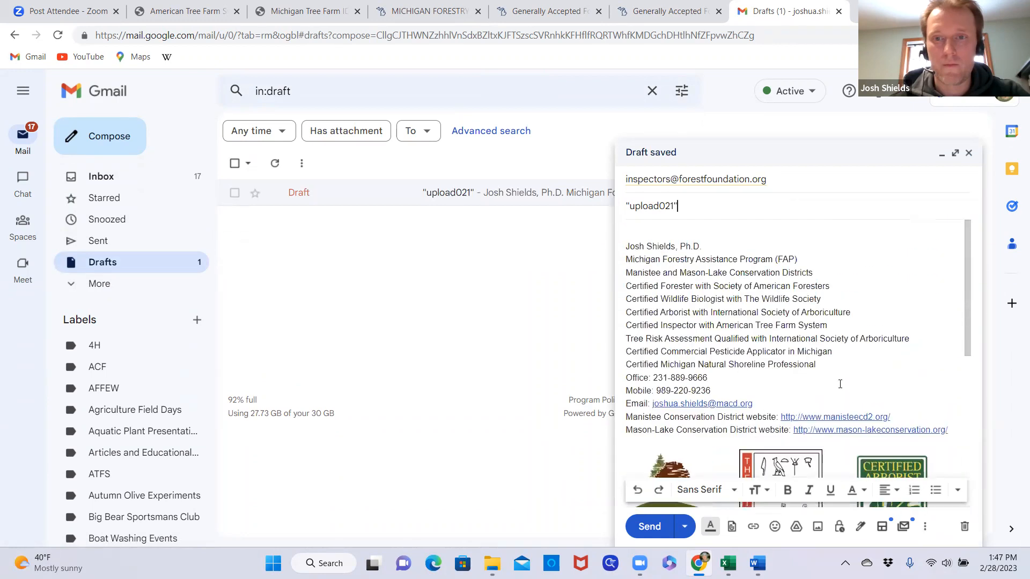
scroll(839, 377, "down", 5)
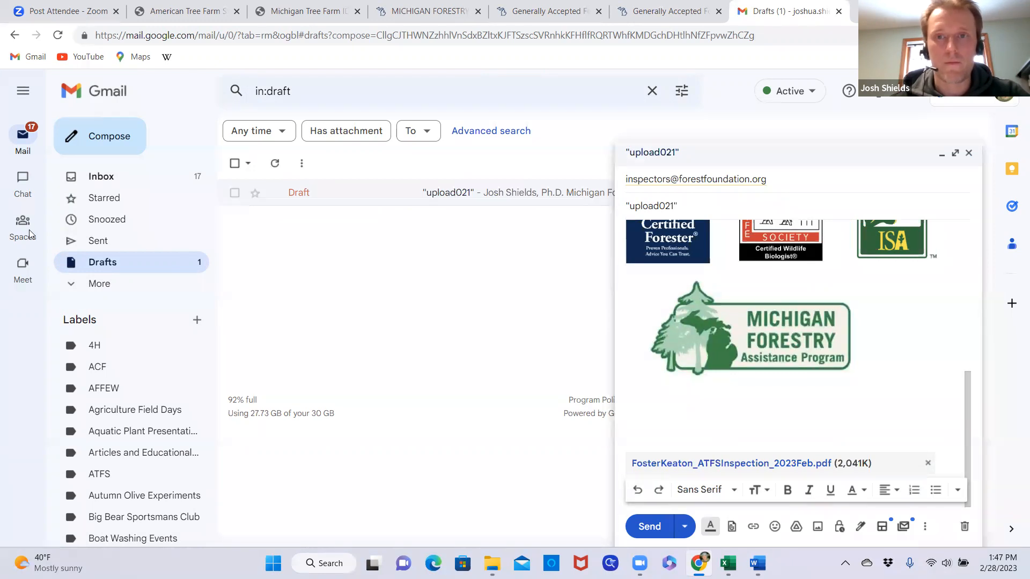
left_click(649, 528)
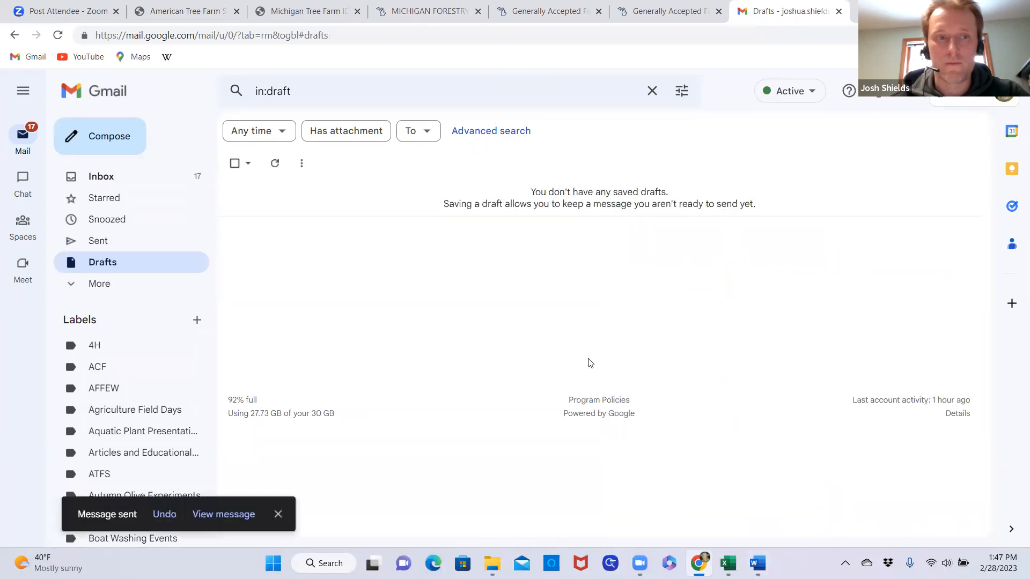
Return to the ATFS database and open the View/Edit/Submit Inspections search page
left_click(180, 12)
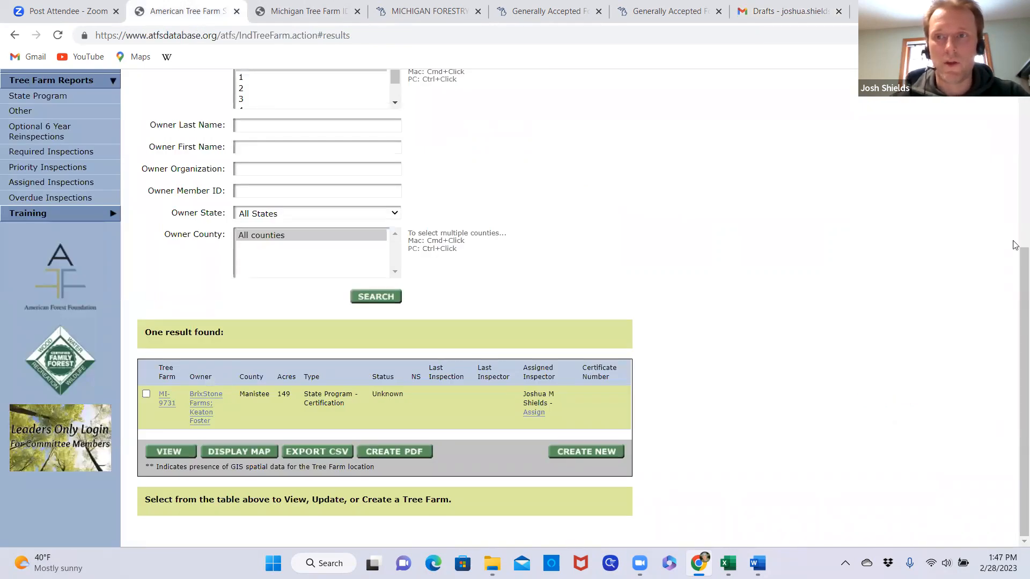
scroll(179, 235, "up", 5)
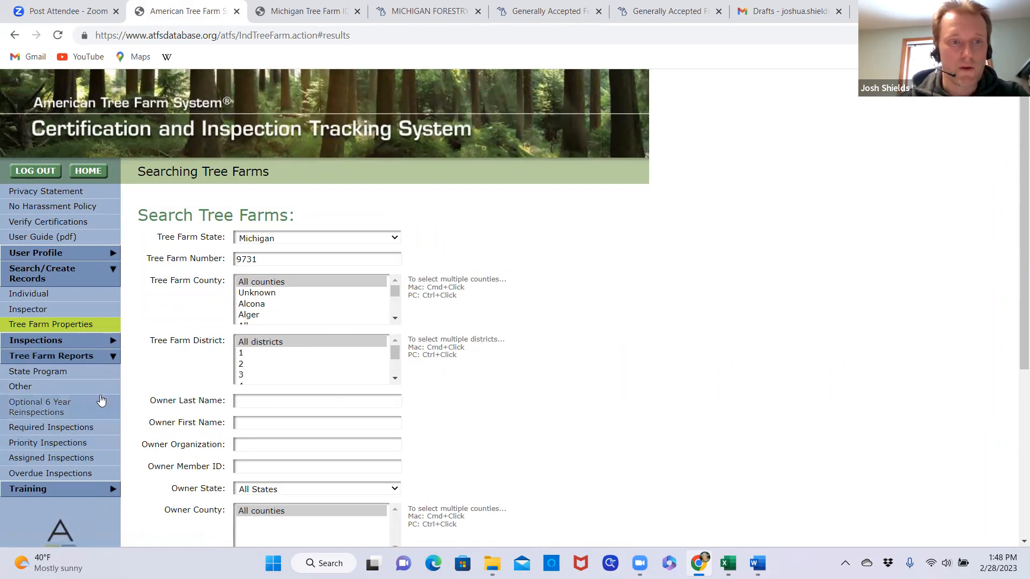
left_click(63, 346)
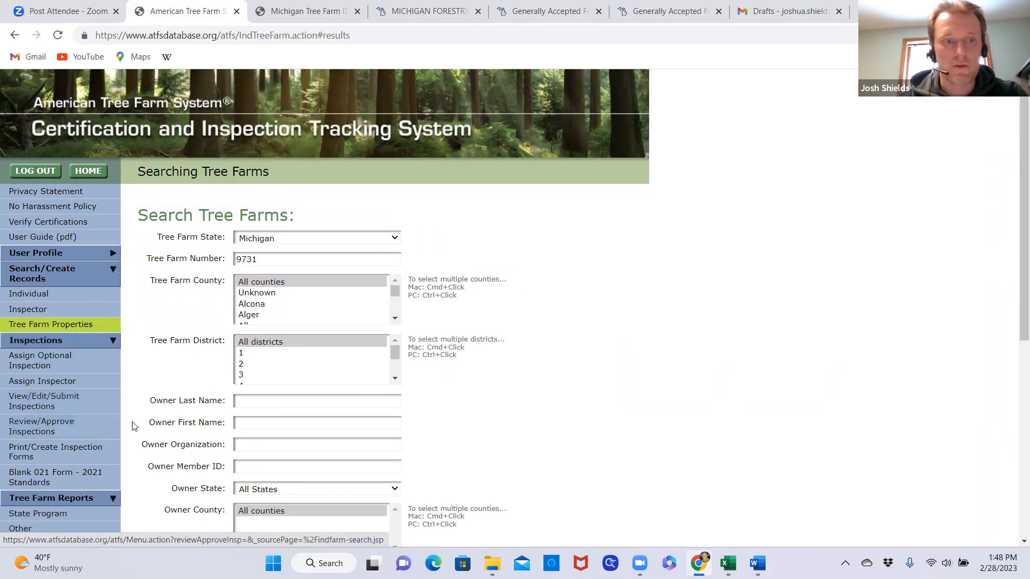
left_click(64, 400)
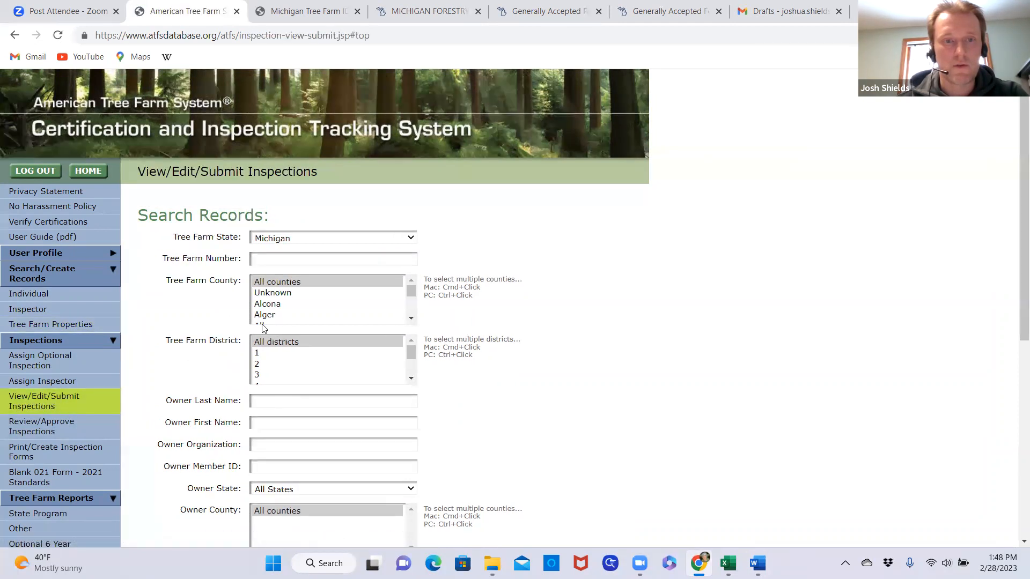
Search the Michigan inspection records for tree farm number 9731, and run the search again to refresh the inspection's status
left_click(280, 265)
type("9731")
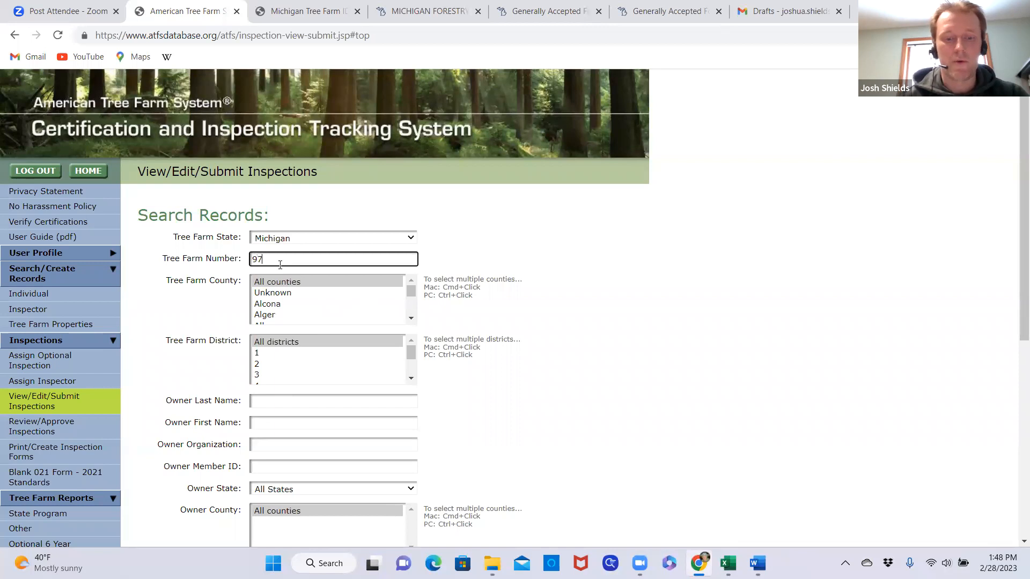
left_click(604, 331)
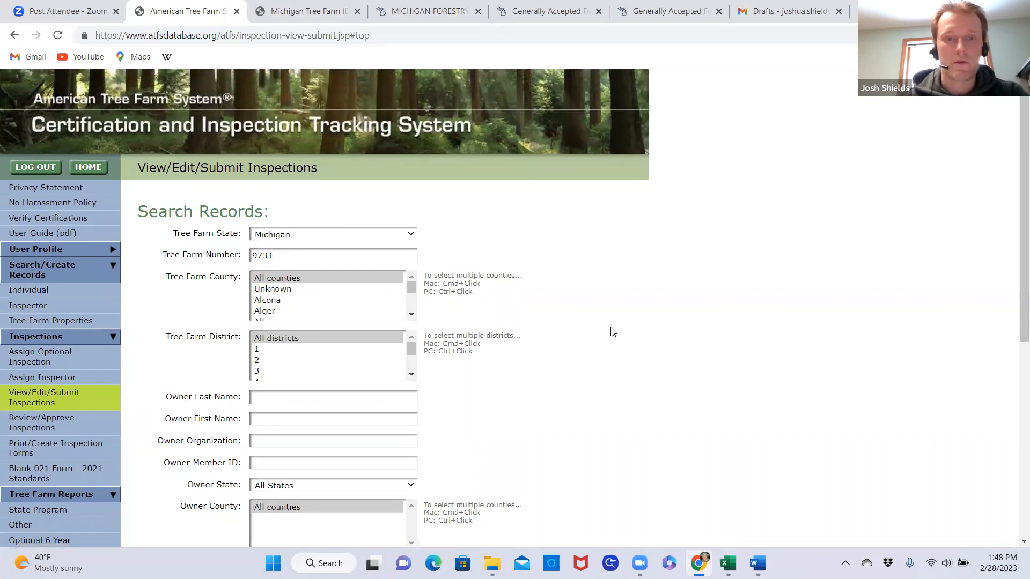
scroll(606, 332, "down", 4)
scroll(421, 489, "down", 1)
scroll(421, 489, "down", 3)
left_click(392, 382)
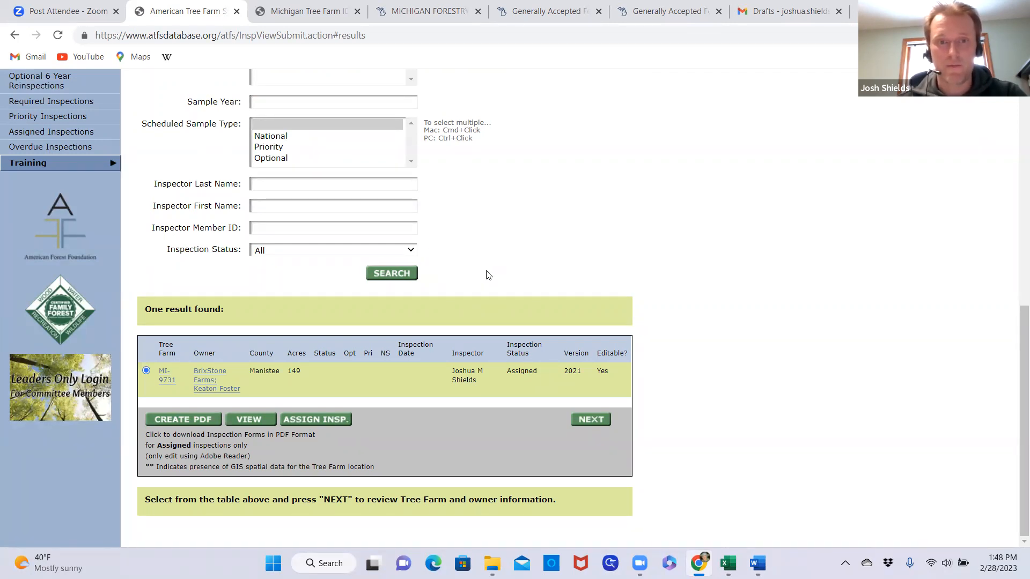
left_click(403, 280)
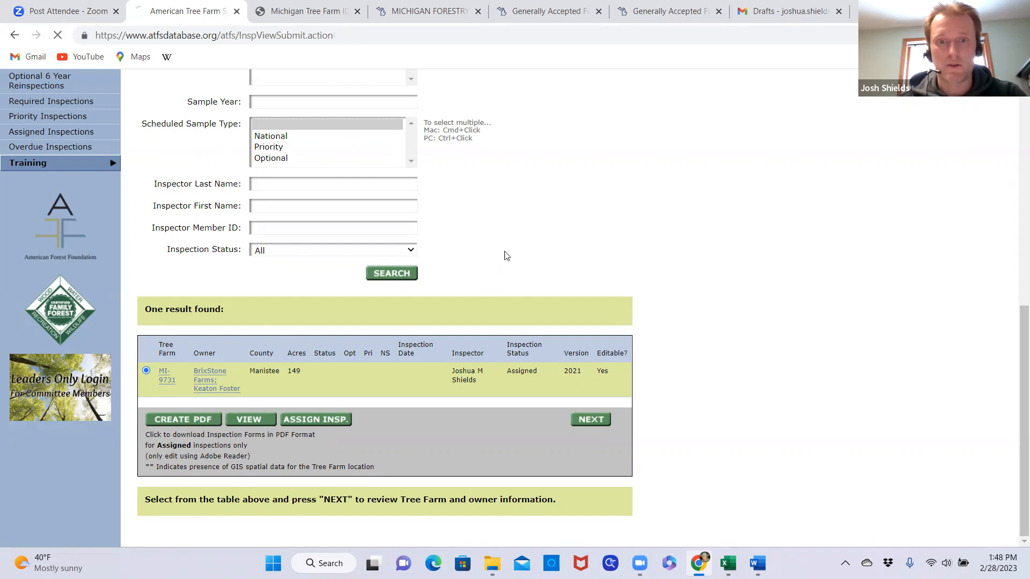
Repeat the search for Michigan tree farm 9731 several times to refresh its inspection status
left_click(402, 276)
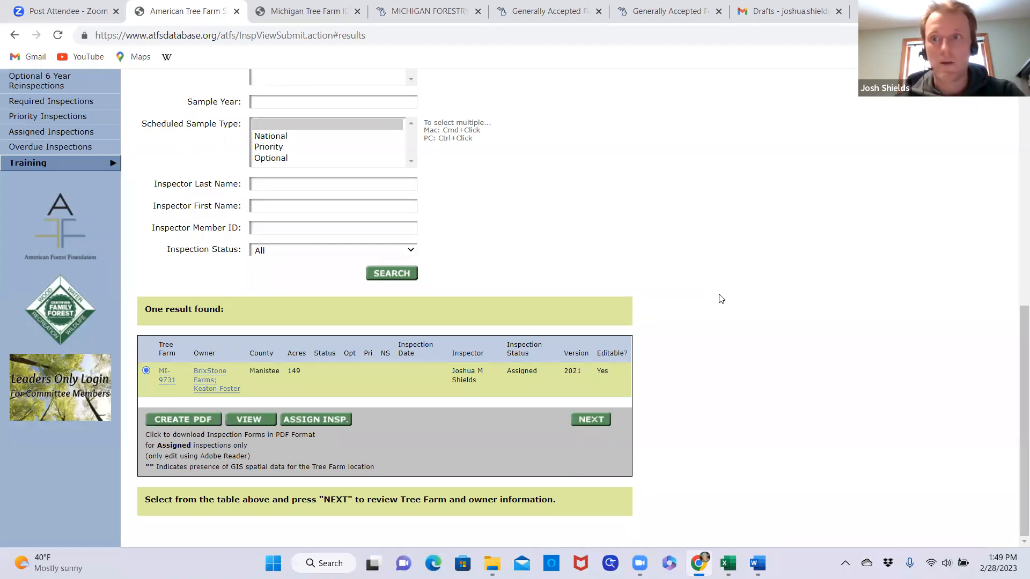
left_click(404, 276)
left_click(400, 276)
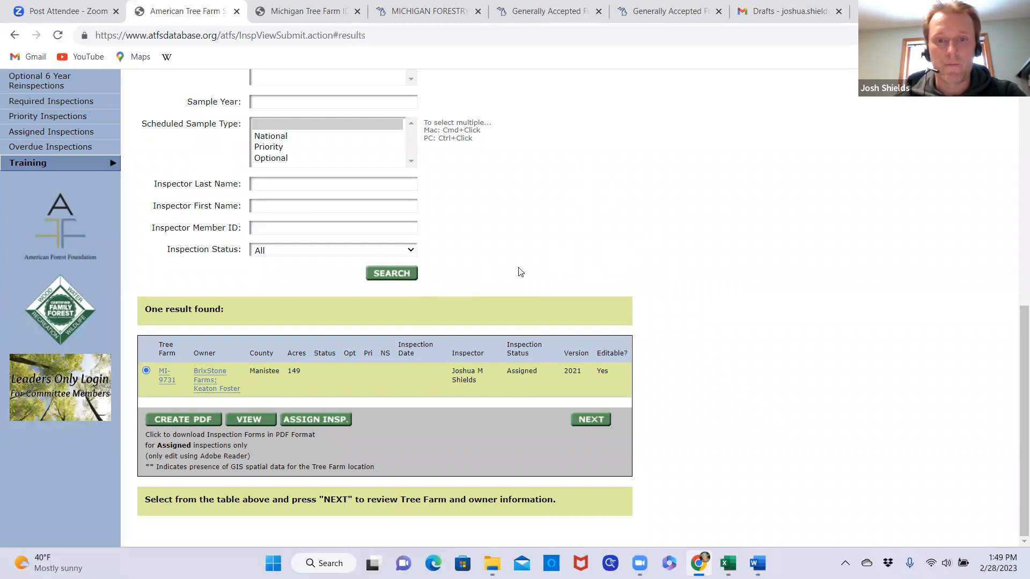
left_click(401, 275)
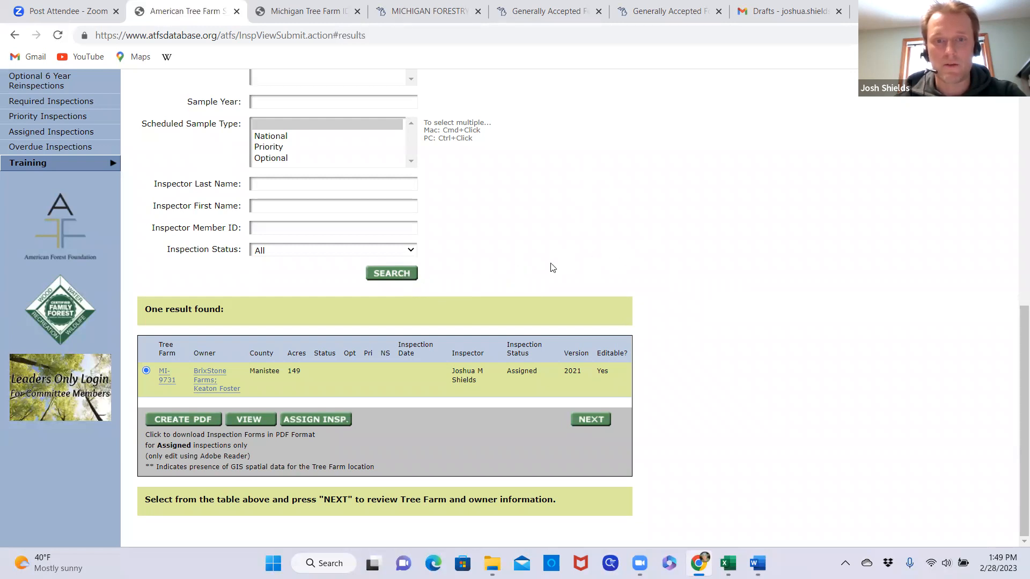
left_click(400, 277)
left_click(407, 278)
left_click(399, 276)
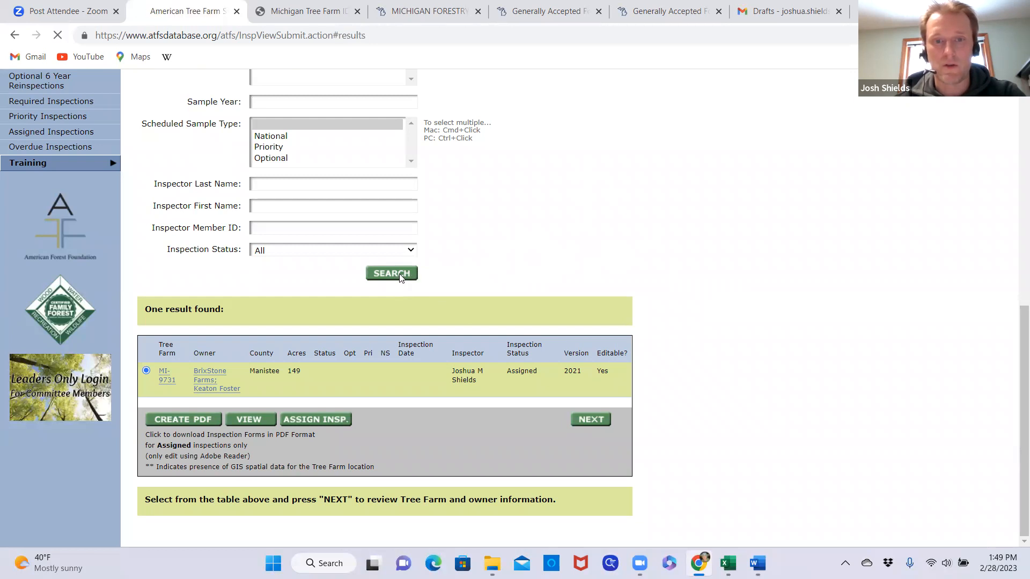
Check the Gmail inbox for a response to the inspection upload email and return to the ATFS database
left_click(788, 11)
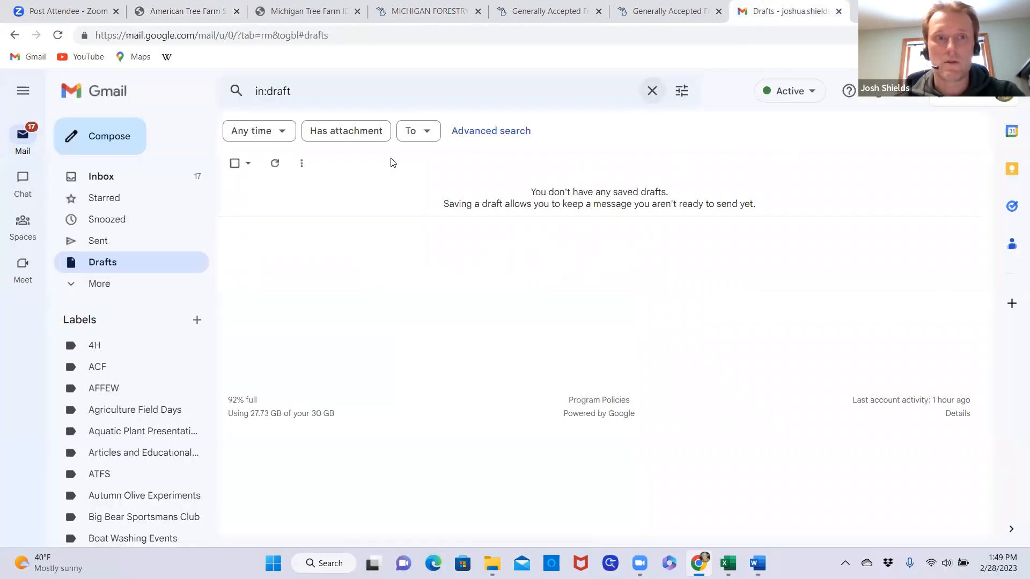
left_click(109, 184)
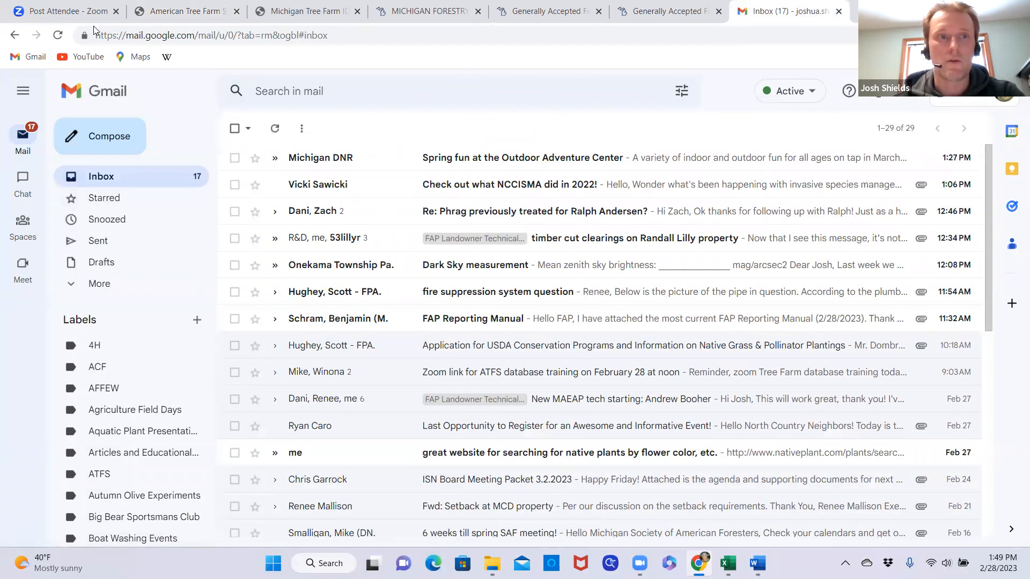
left_click(180, 11)
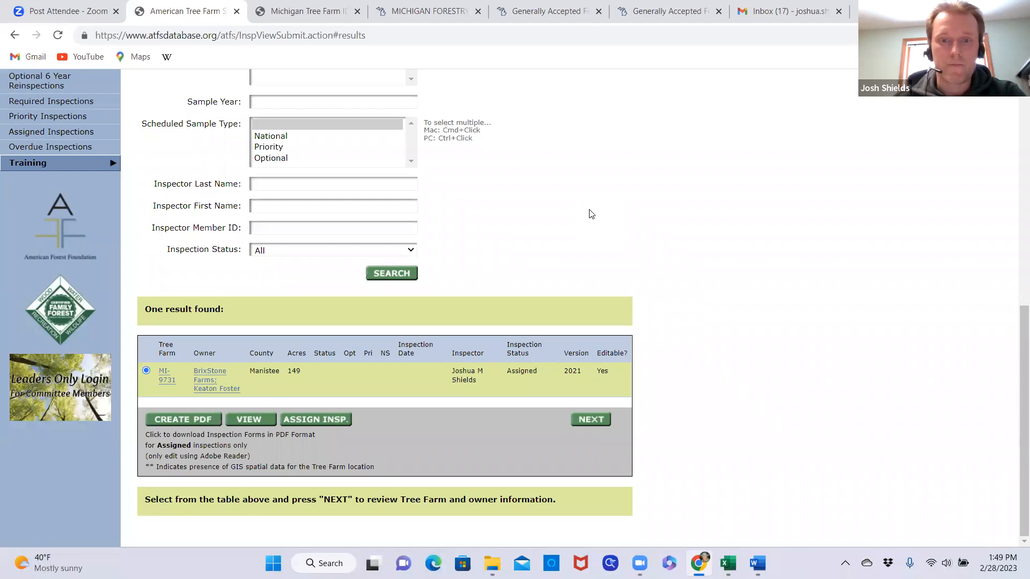
Keep rerunning the tree farm 9731 search until the emailed inspection is listed as Submitted
left_click(398, 279)
left_click(395, 280)
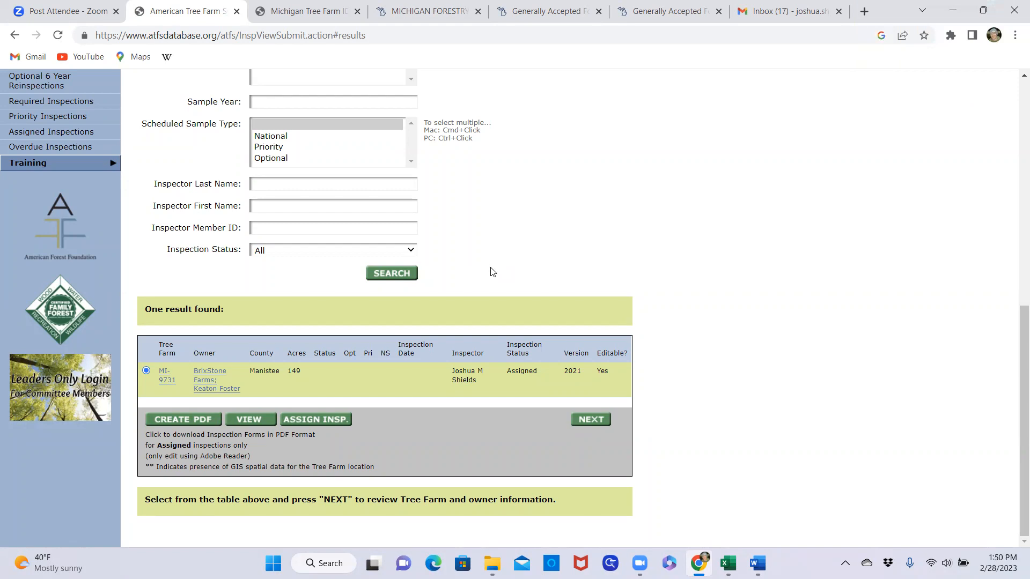
left_click(397, 279)
left_click(400, 279)
left_click(399, 278)
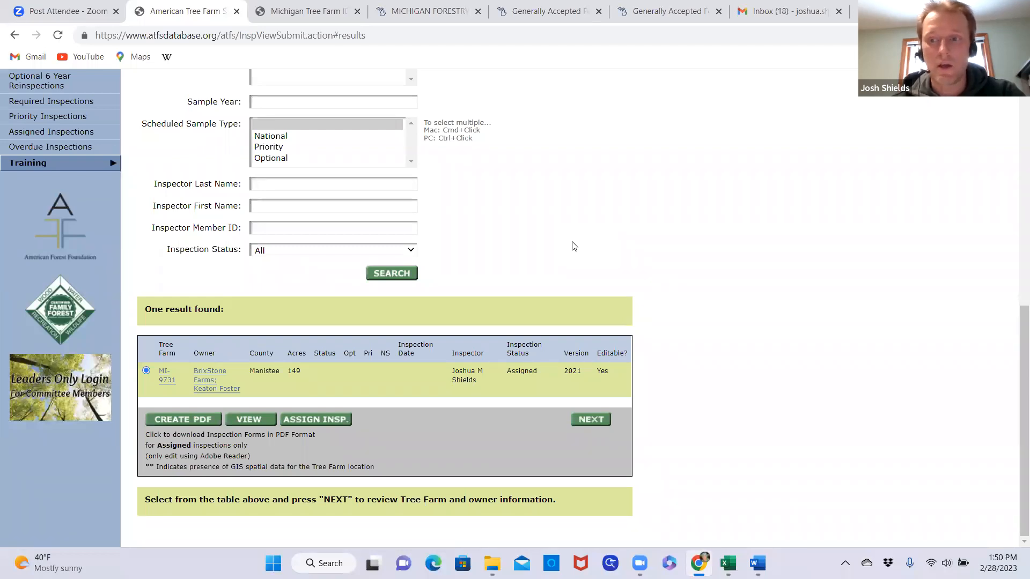
left_click(397, 275)
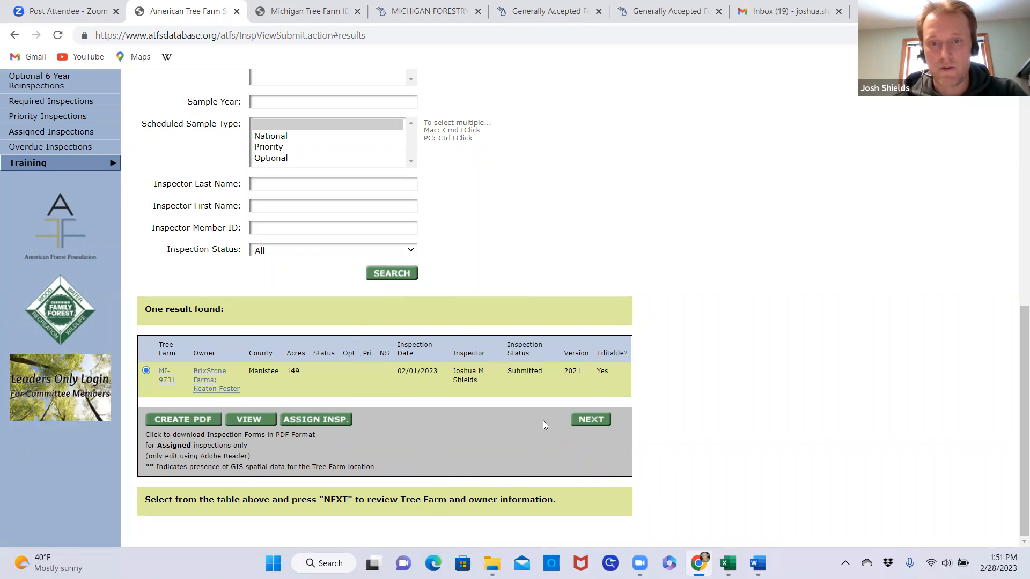
Open the MI-9731 inspection and go through its owner information, inspection details, standards checklist and authorization to reach the final review
left_click(591, 420)
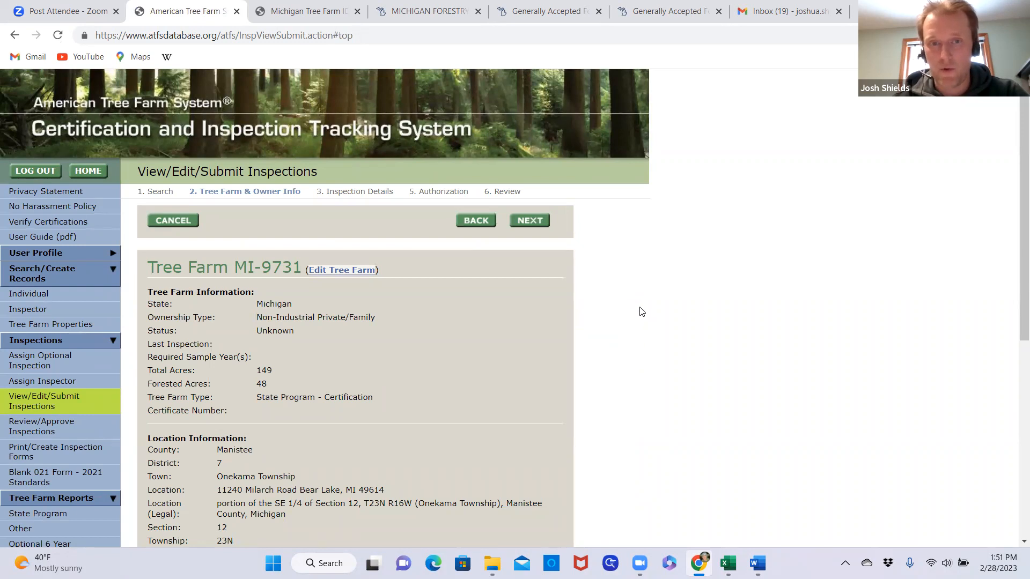
scroll(622, 314, "down", 1)
scroll(616, 311, "up", 1)
left_click(531, 223)
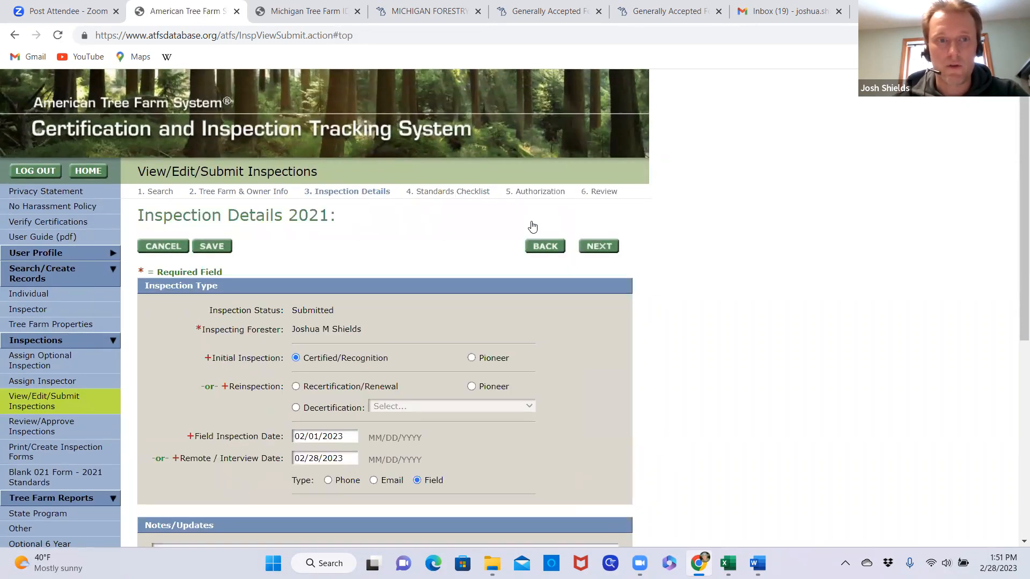
left_click(598, 247)
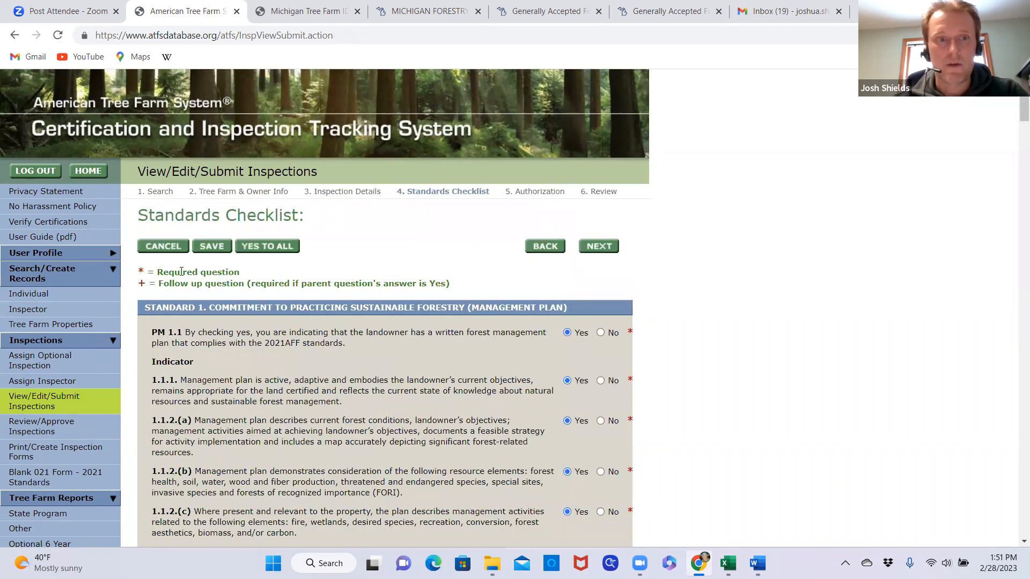
left_click(599, 248)
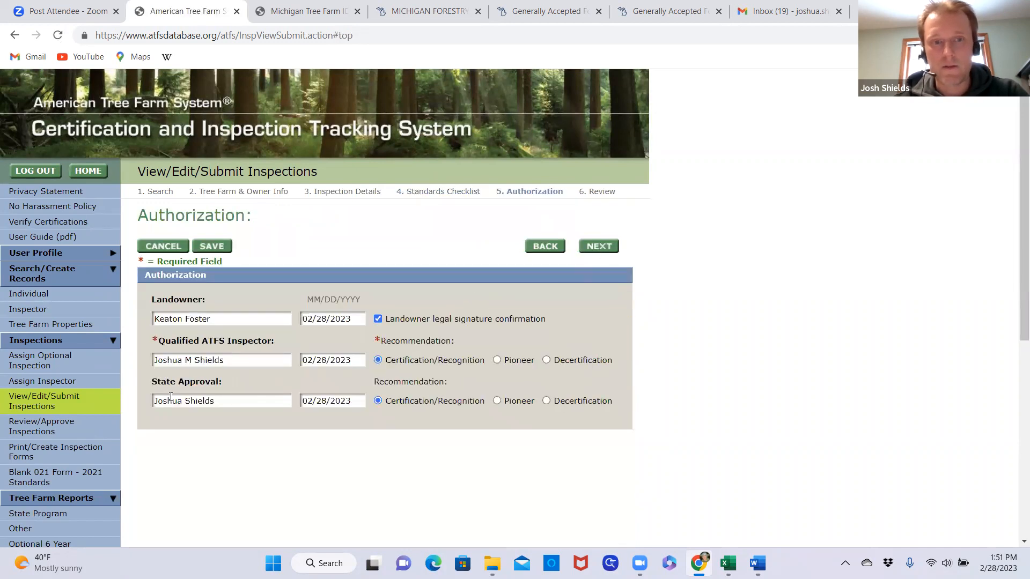
left_click(603, 252)
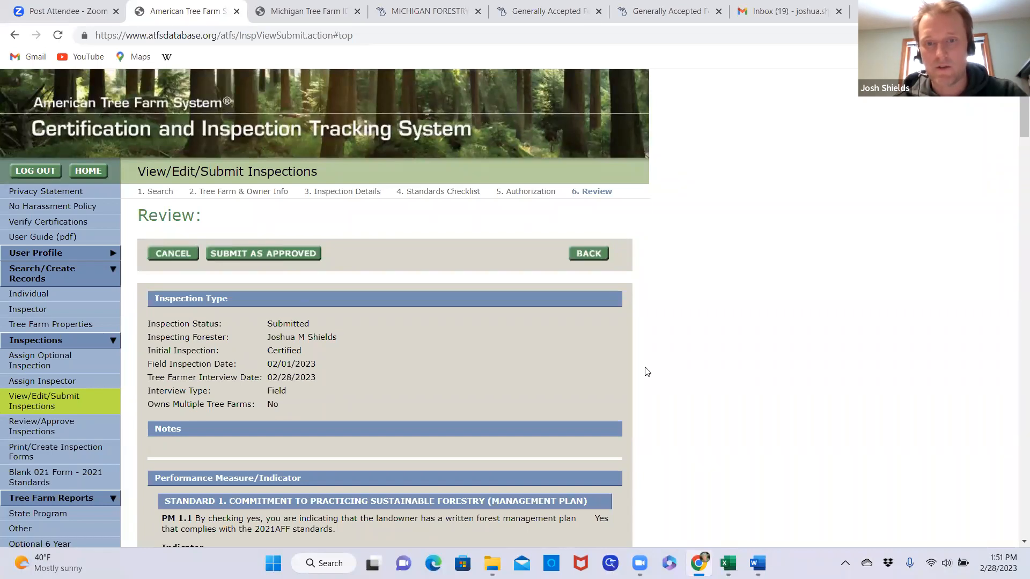
Review the inspection summary and its standards answers, submit the inspection as approved, and acknowledge the submission
scroll(649, 370, "down", 6)
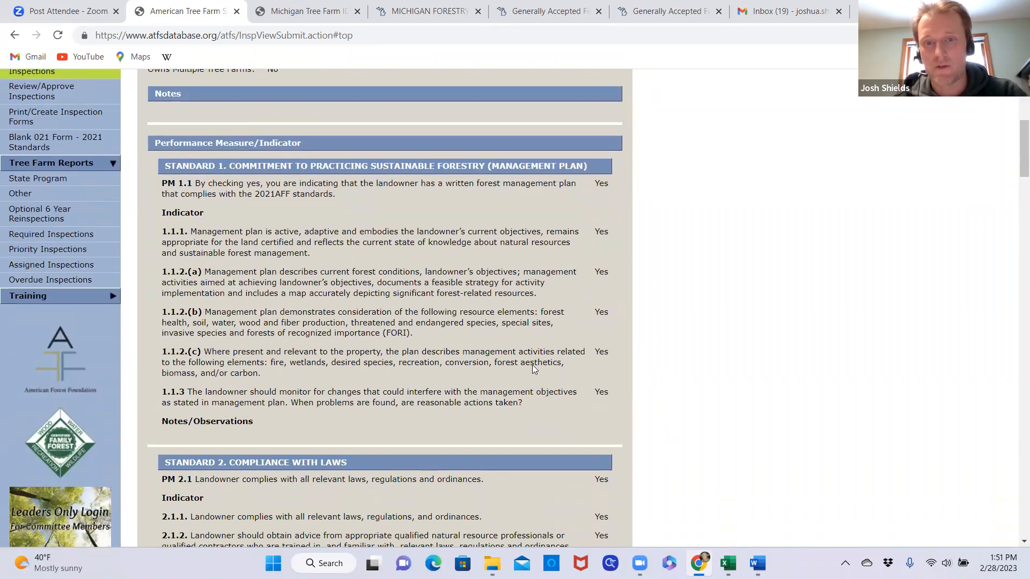
scroll(641, 374, "down", 5)
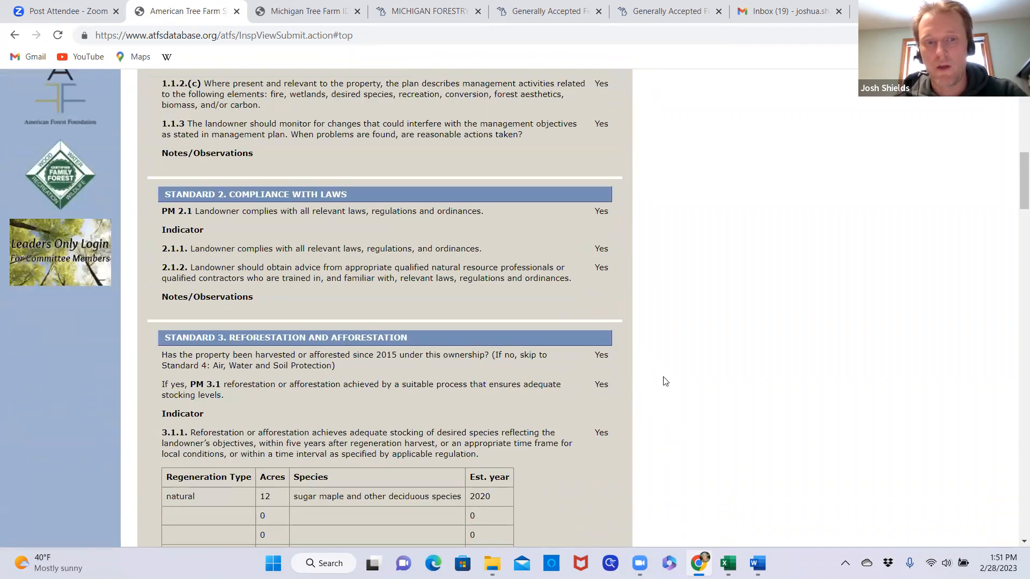
scroll(664, 383, "up", 12)
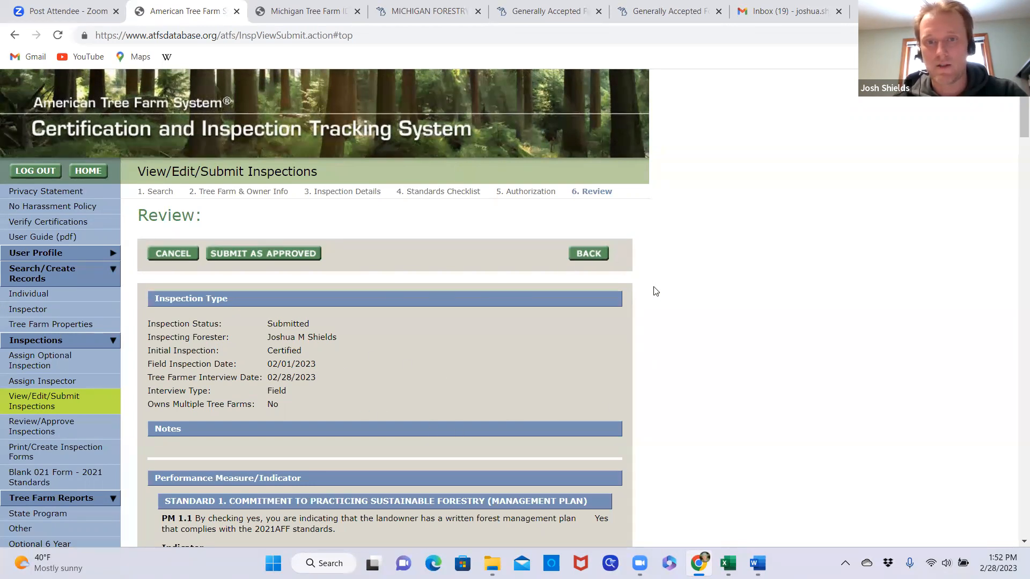
left_click(281, 254)
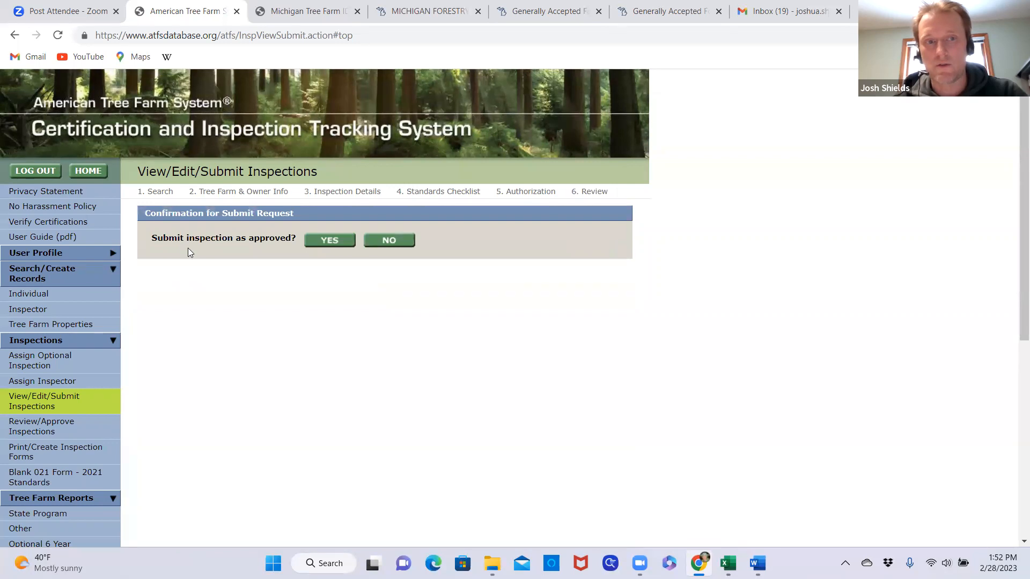
left_click(329, 241)
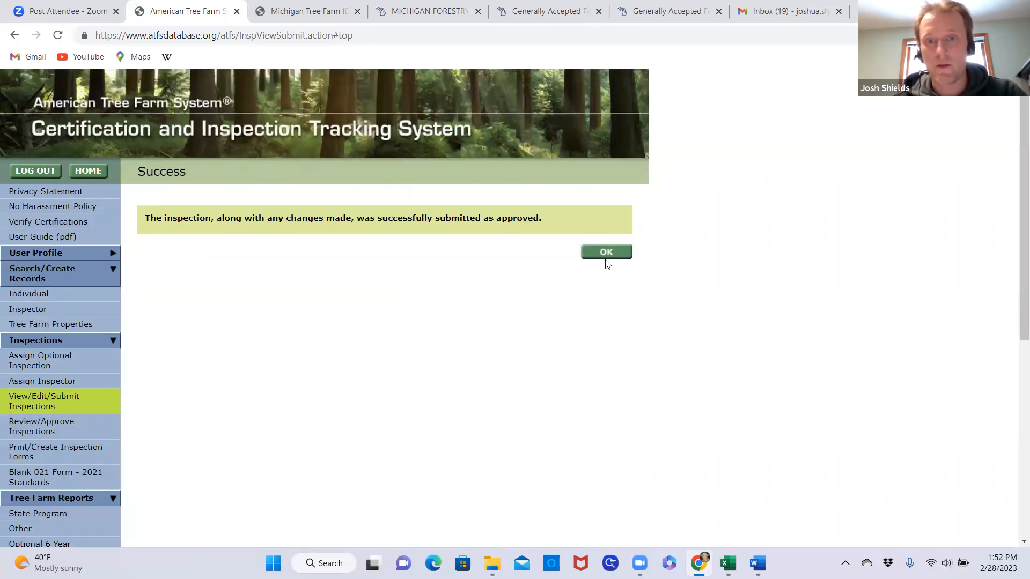
left_click(606, 256)
Rerun the search for tree farm 9731 and examine the search criteria and the record's certification and inspection status
scroll(446, 346, "up", 5)
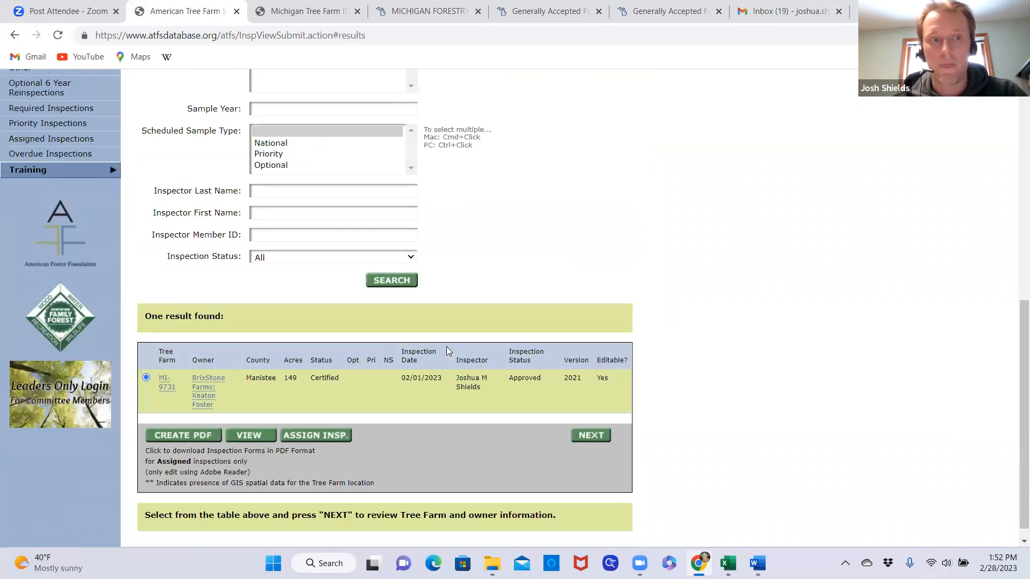
scroll(447, 352, "up", 3)
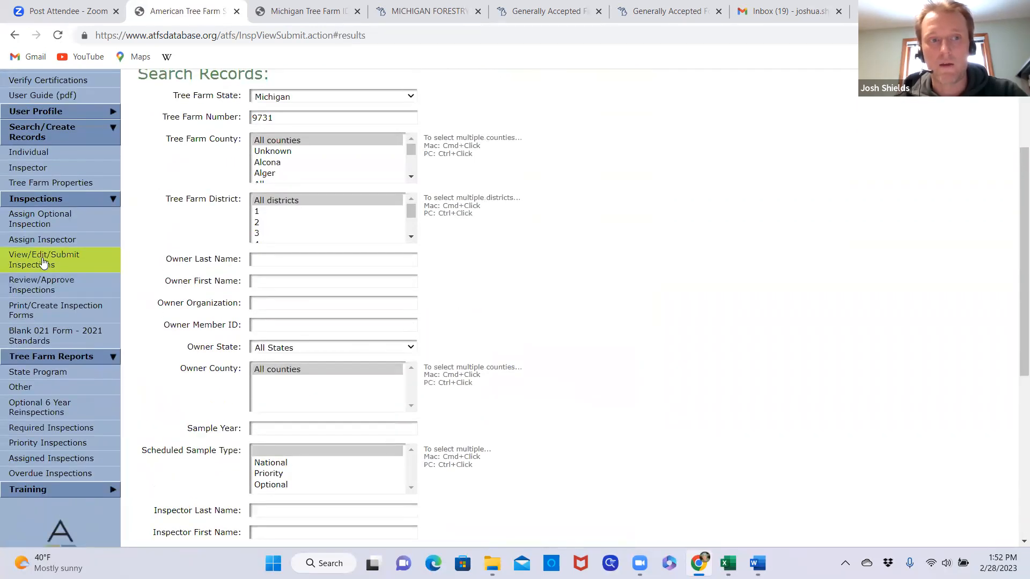
scroll(560, 278, "down", 1)
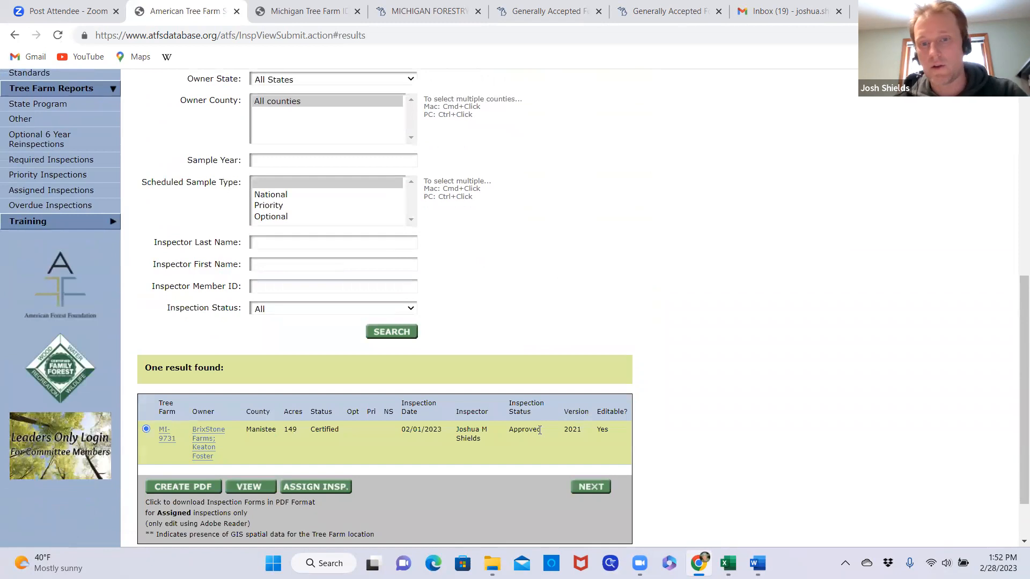
left_click(399, 333)
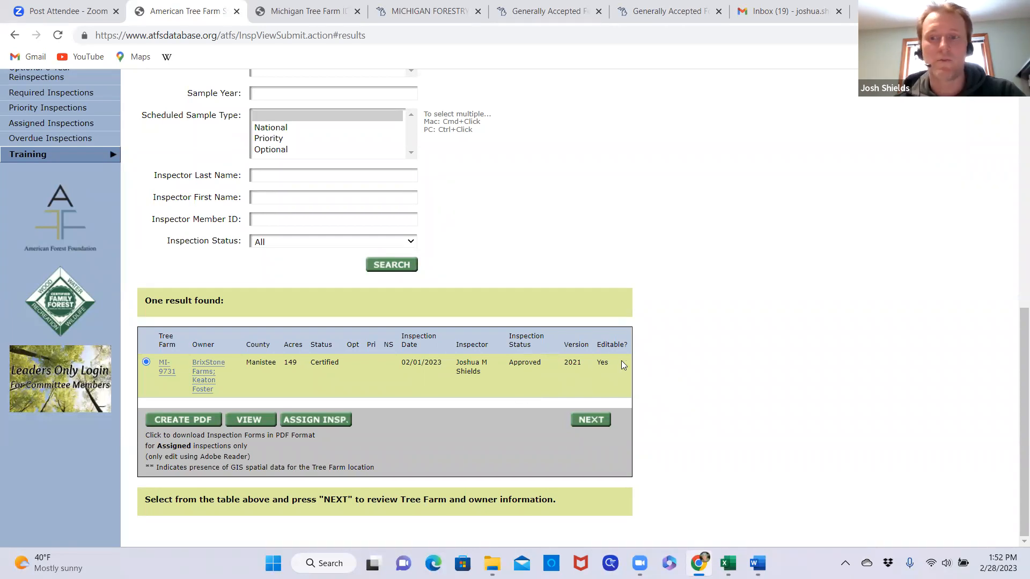
scroll(510, 293, "up", 7)
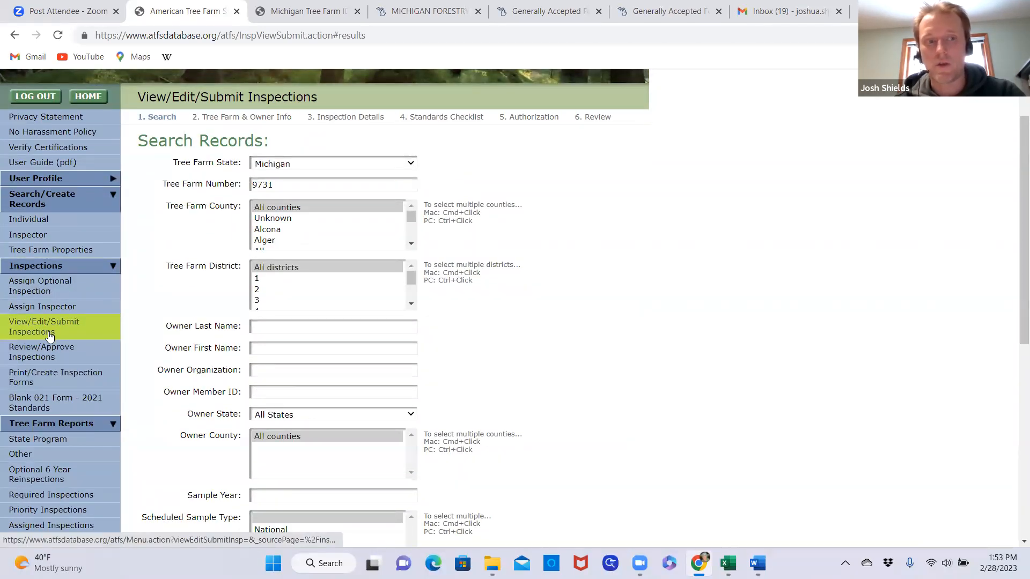
scroll(515, 327, "down", 2)
scroll(516, 327, "down", 5)
scroll(524, 328, "up", 5)
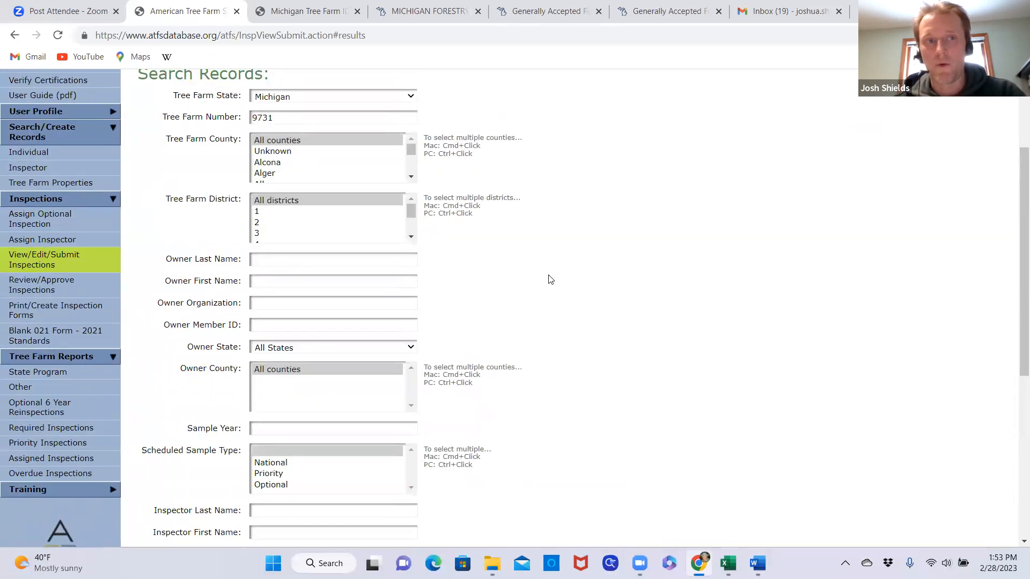
scroll(550, 279, "down", 6)
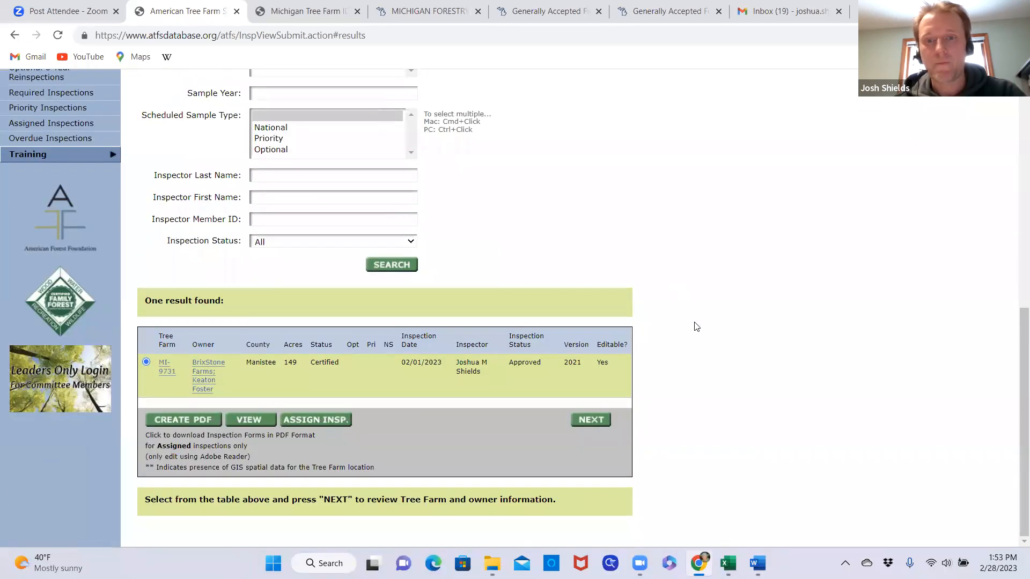
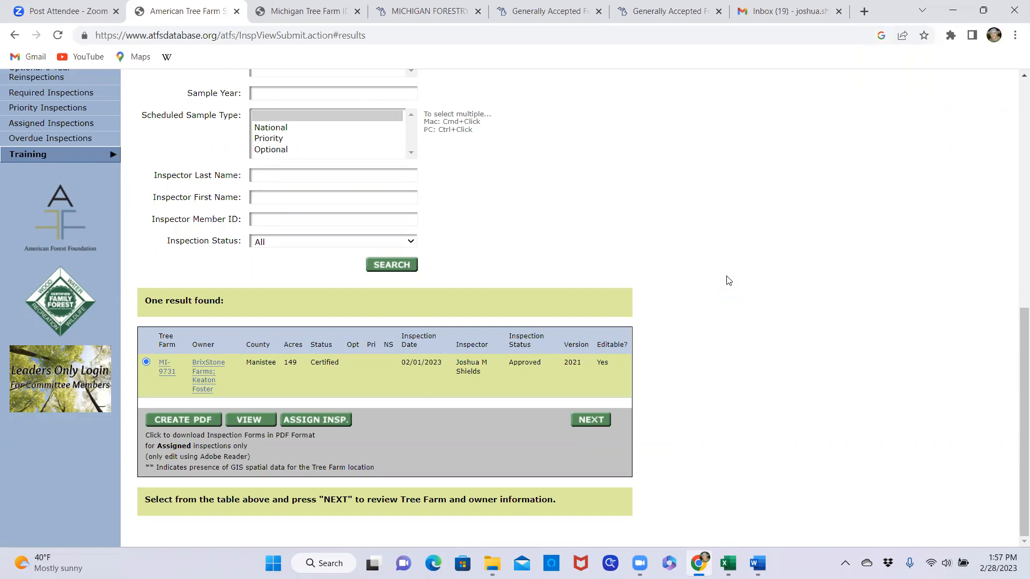
Leave the tree farm search results and open the Review/Approve Inspections search
scroll(518, 263, "up", 2)
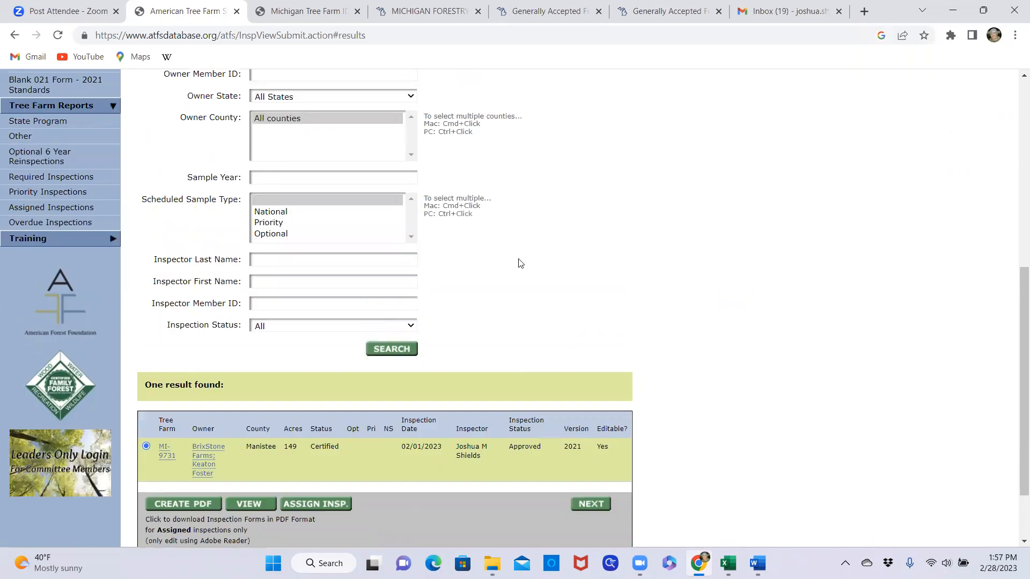
scroll(519, 263, "up", 1)
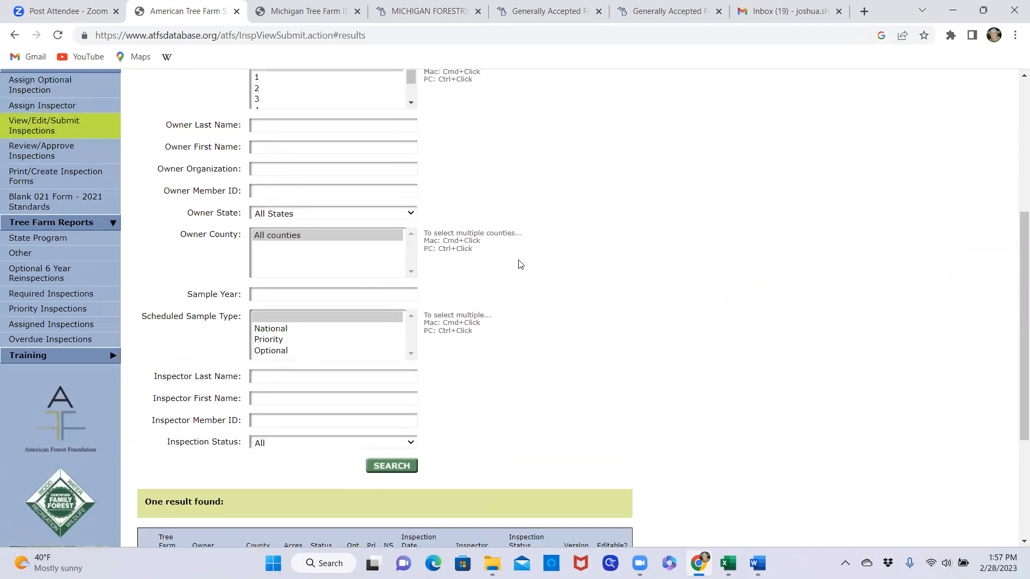
scroll(523, 281, "up", 1)
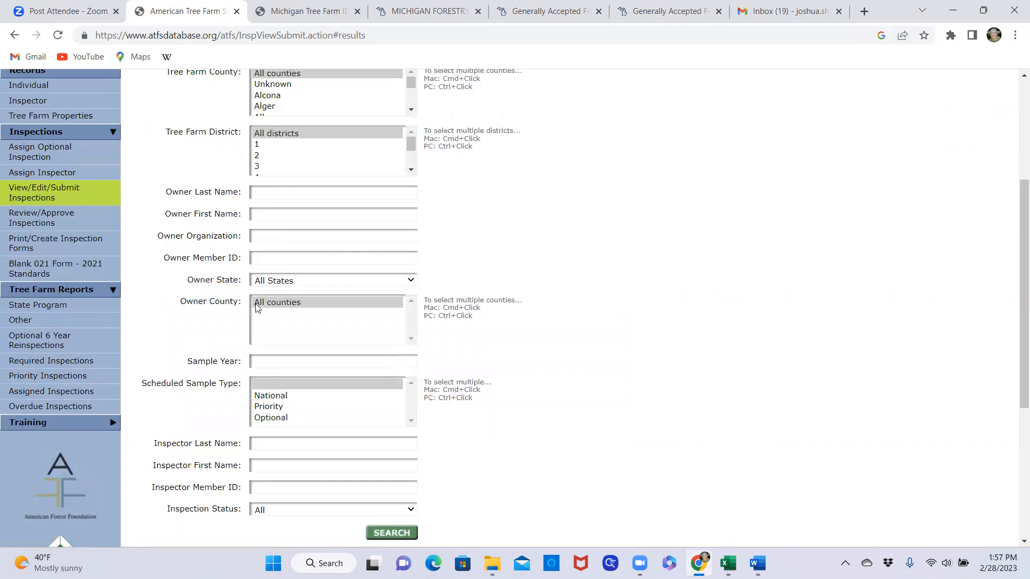
left_click(59, 220)
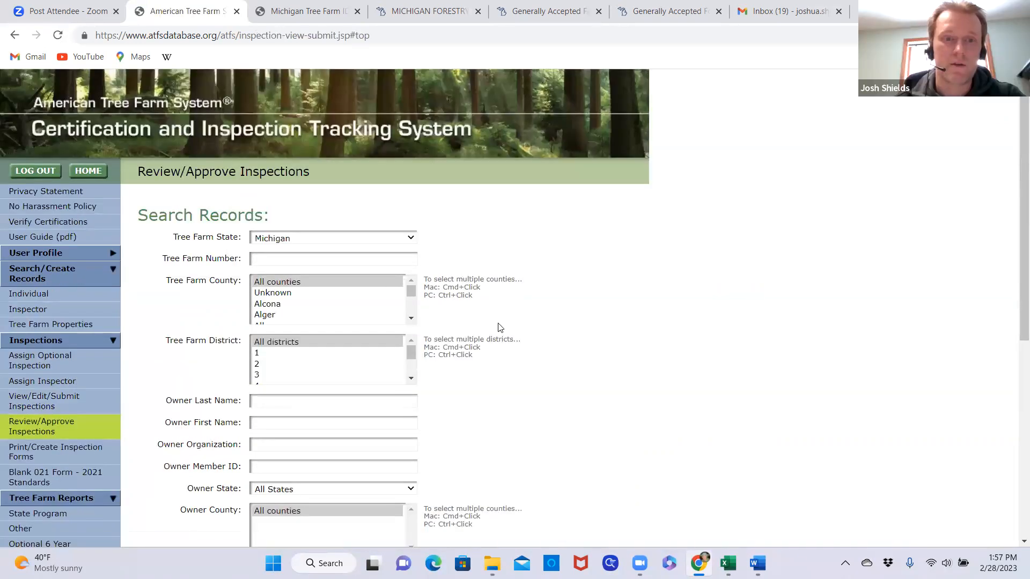
Search all Michigan counties and districts for inspections with Submitted status and look through the list of results
scroll(499, 327, "down", 2)
scroll(497, 326, "up", 1)
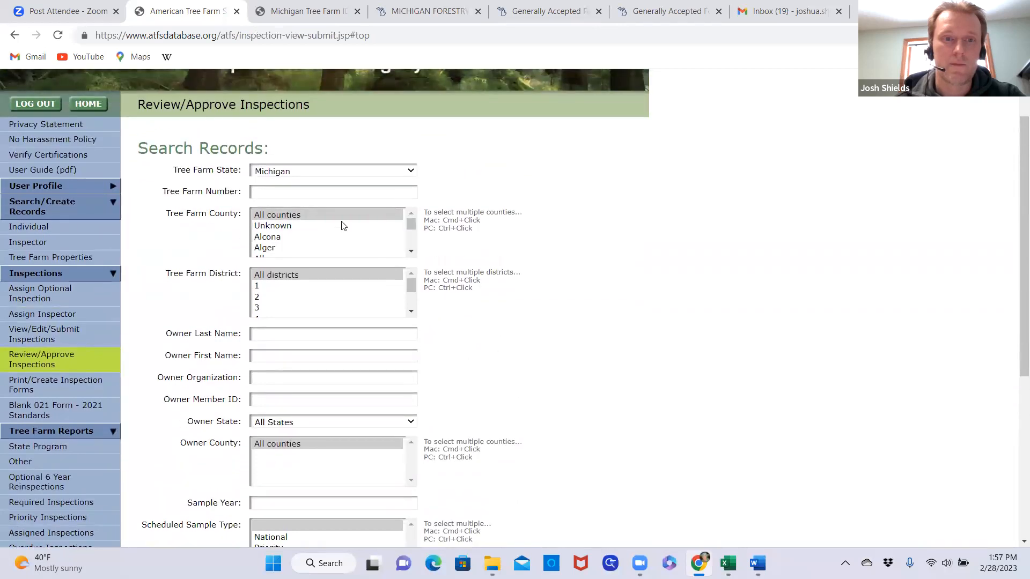
scroll(524, 339, "down", 1)
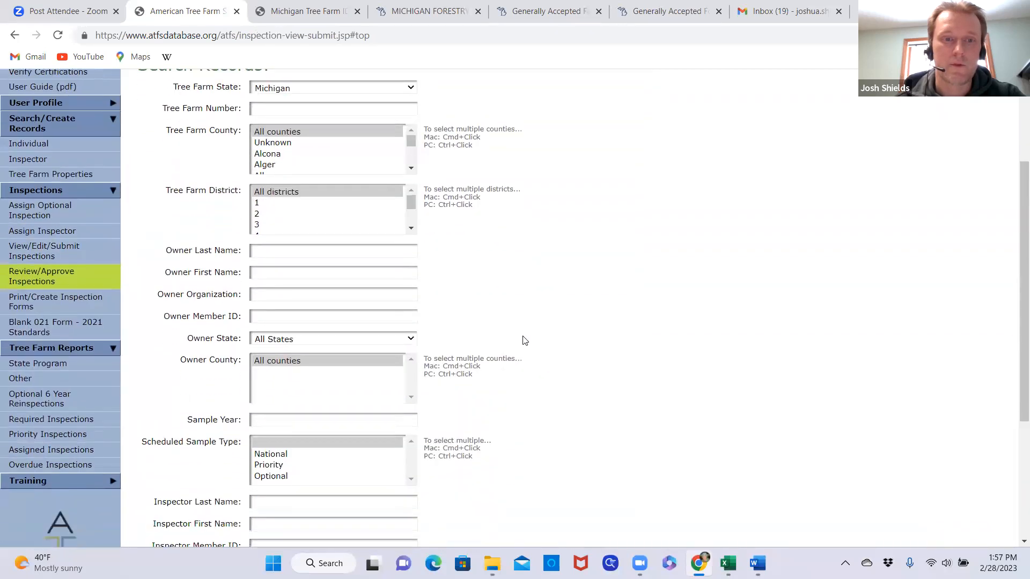
scroll(524, 341, "down", 2)
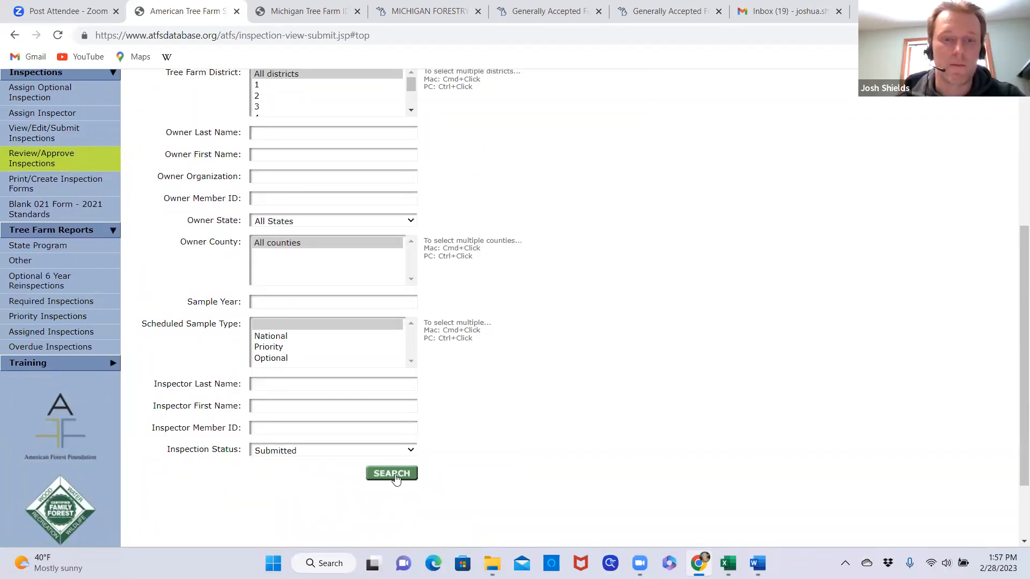
left_click(395, 479)
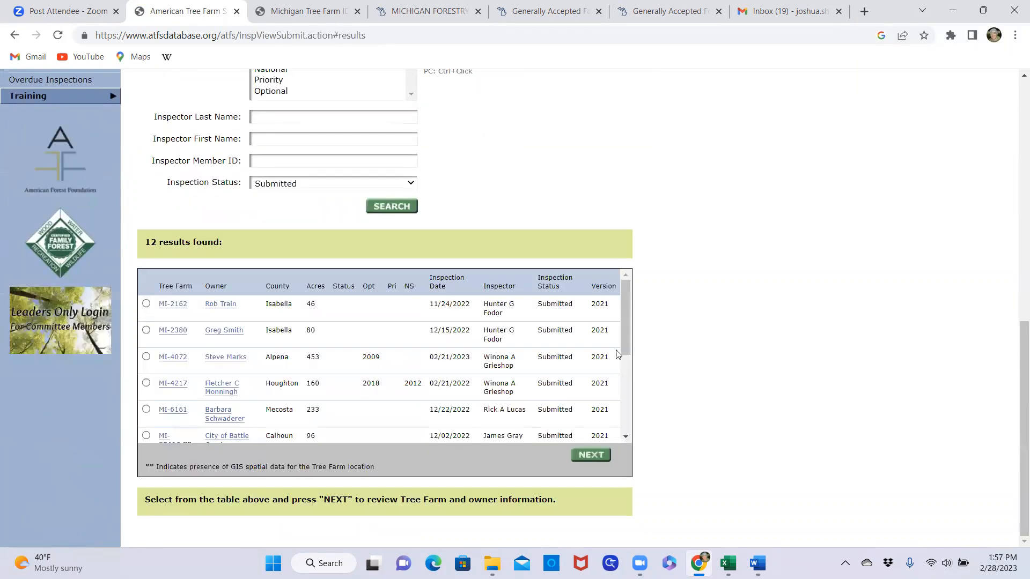
scroll(389, 338, "down", 3)
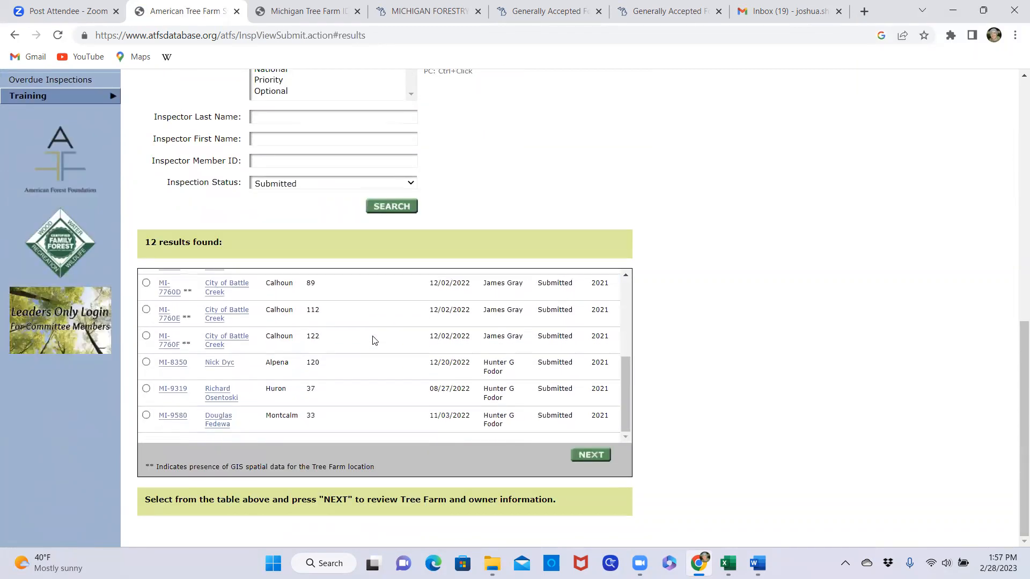
scroll(387, 367, "up", 5)
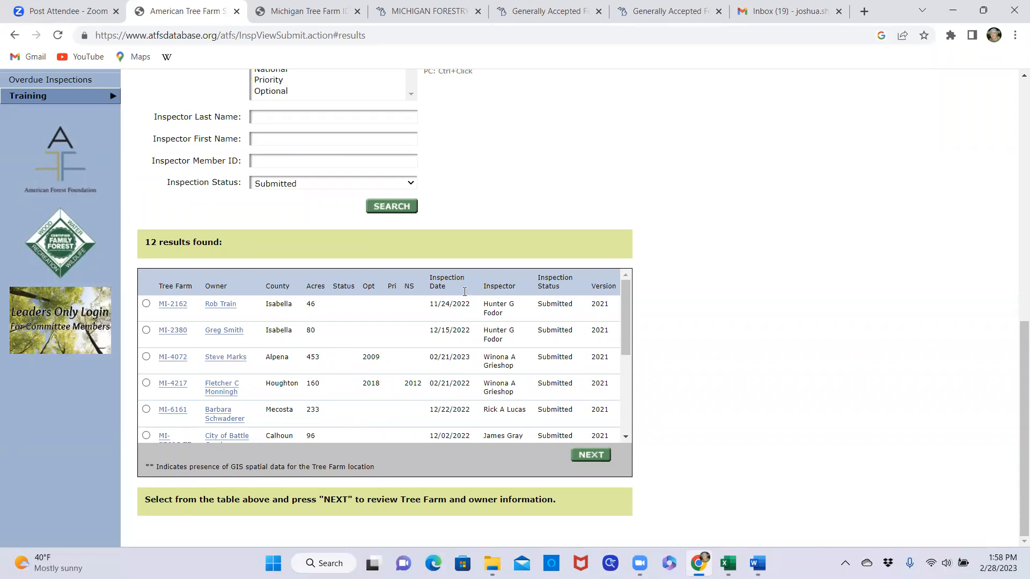
Restrict the submitted inspections search to tree farm district 7 and run it
scroll(509, 231, "up", 2)
scroll(509, 231, "up", 5)
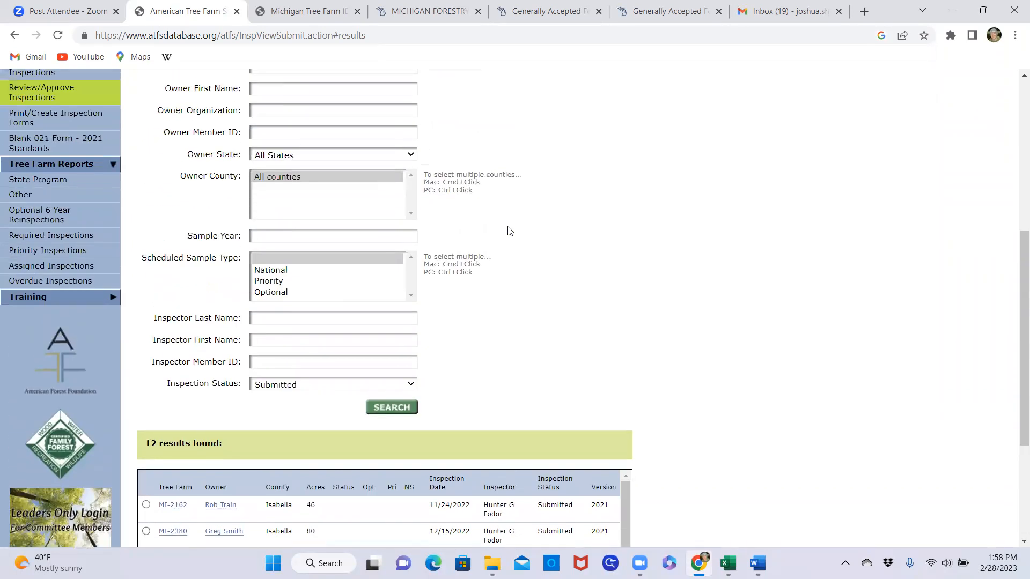
scroll(511, 233, "up", 4)
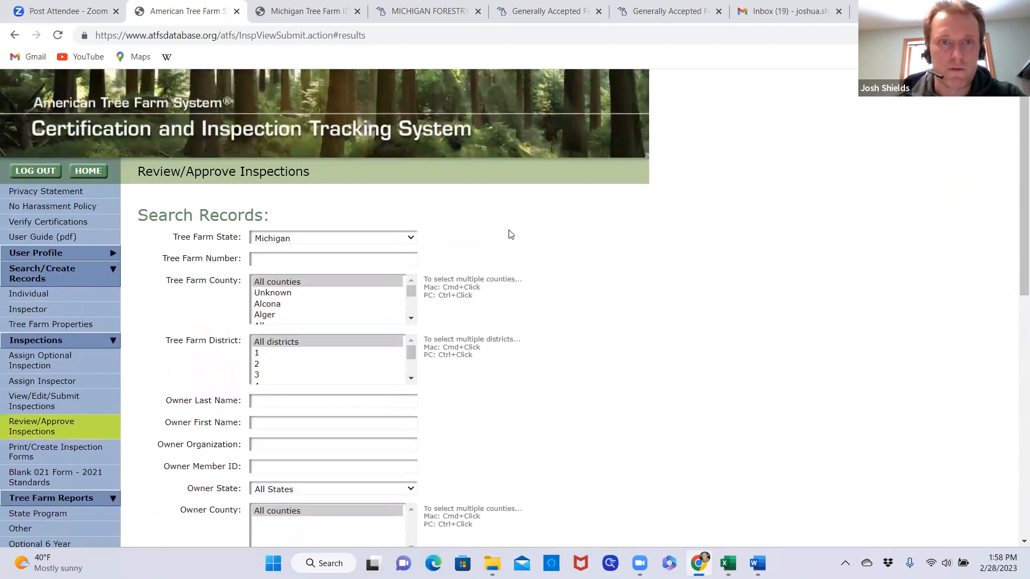
scroll(509, 231, "down", 1)
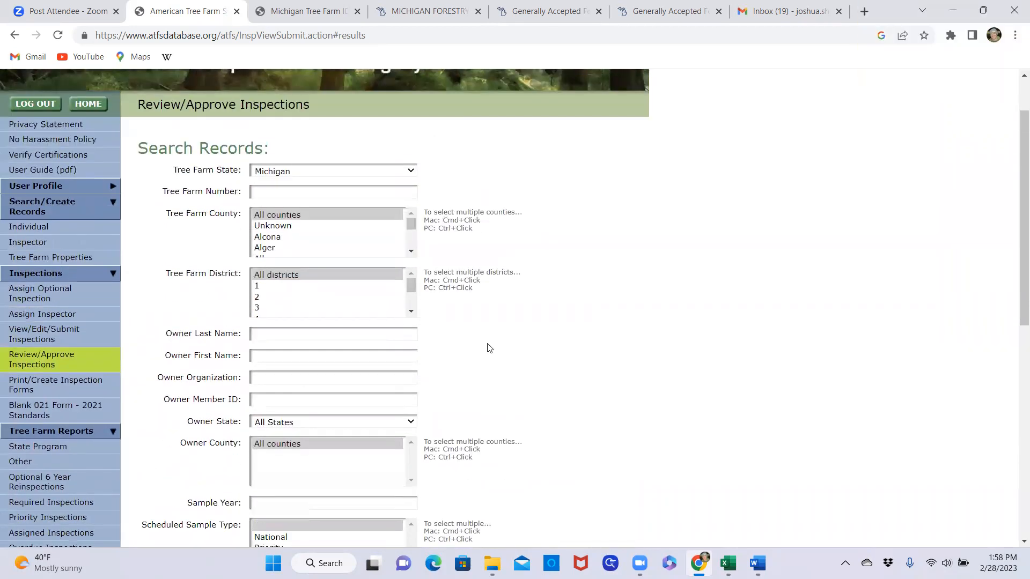
left_click(410, 311)
left_click(411, 312)
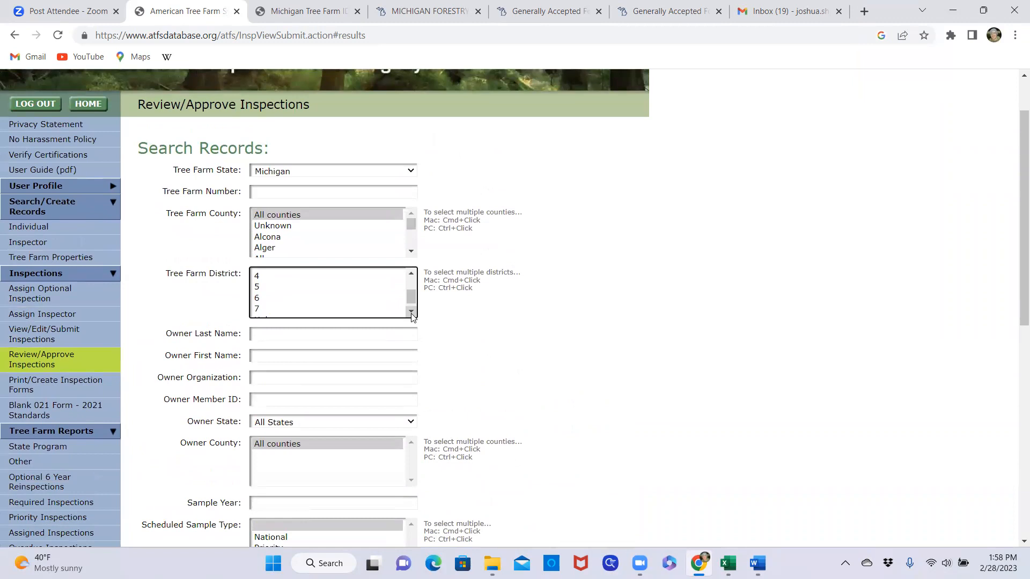
left_click(410, 312)
left_click(411, 273)
left_click(411, 312)
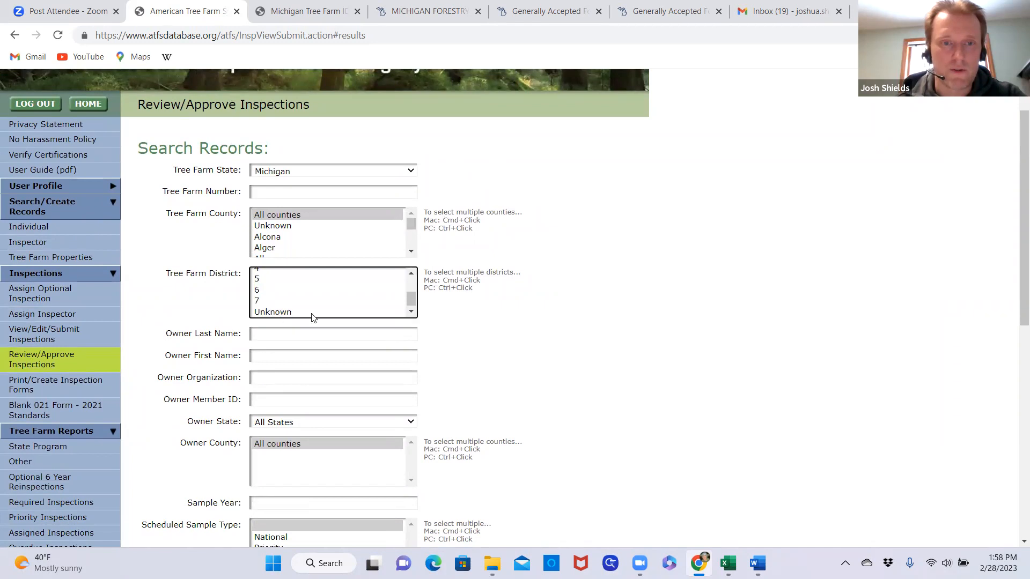
left_click(267, 301)
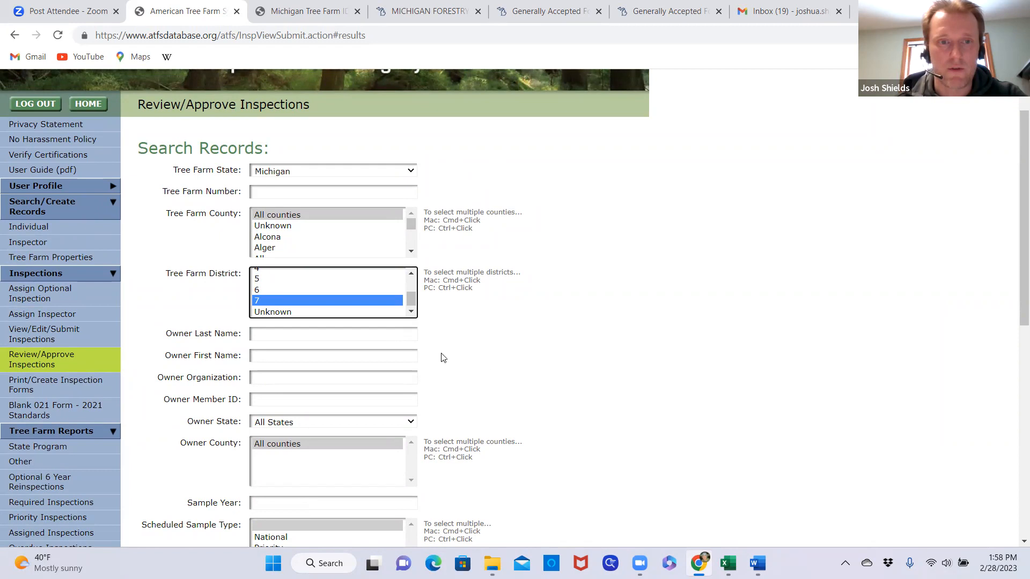
scroll(526, 336, "down", 5)
left_click(385, 407)
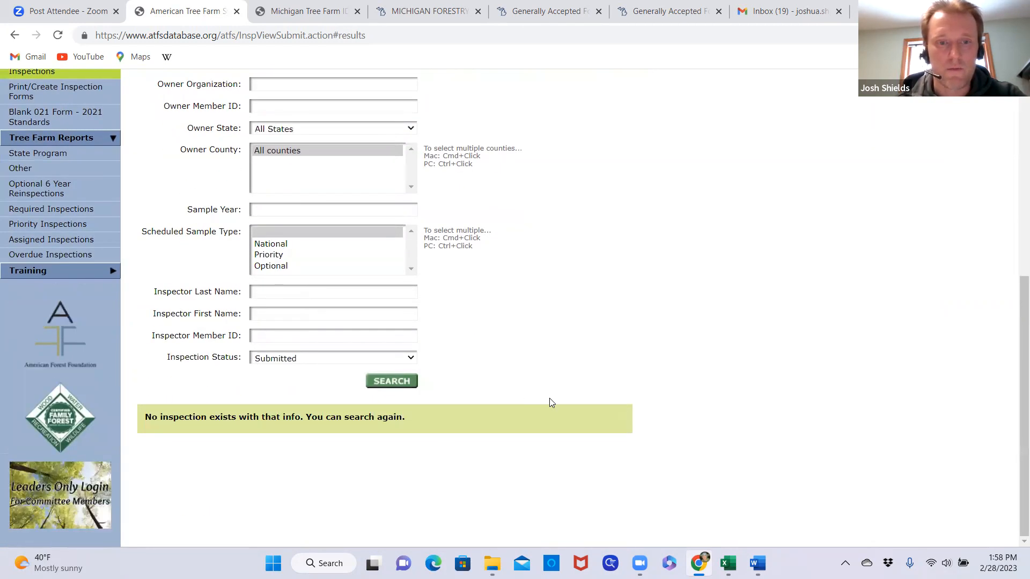
Change the tree farm district criterion to 3 and rerun the submitted inspections search
scroll(511, 398, "up", 5)
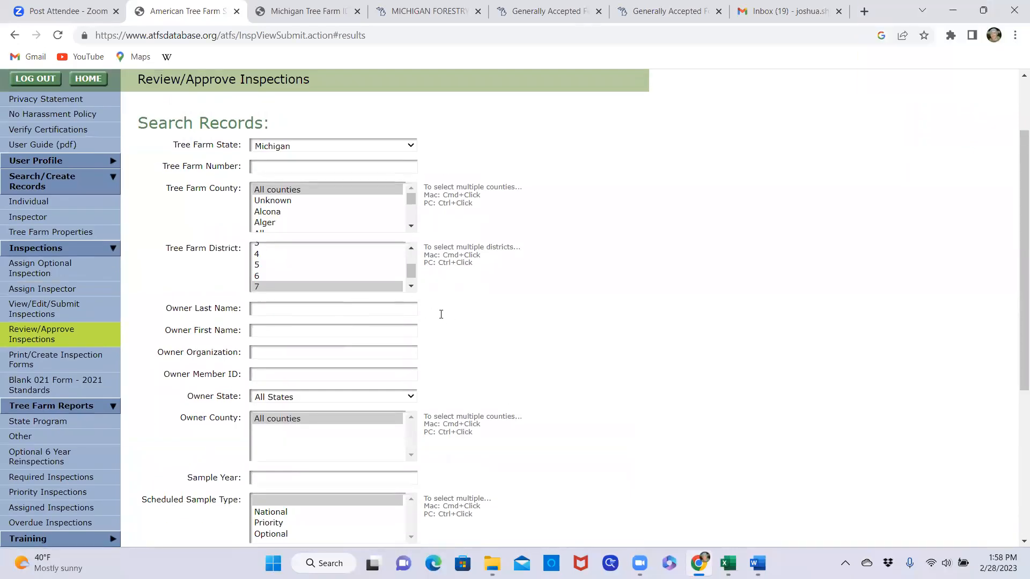
scroll(302, 278, "up", 2)
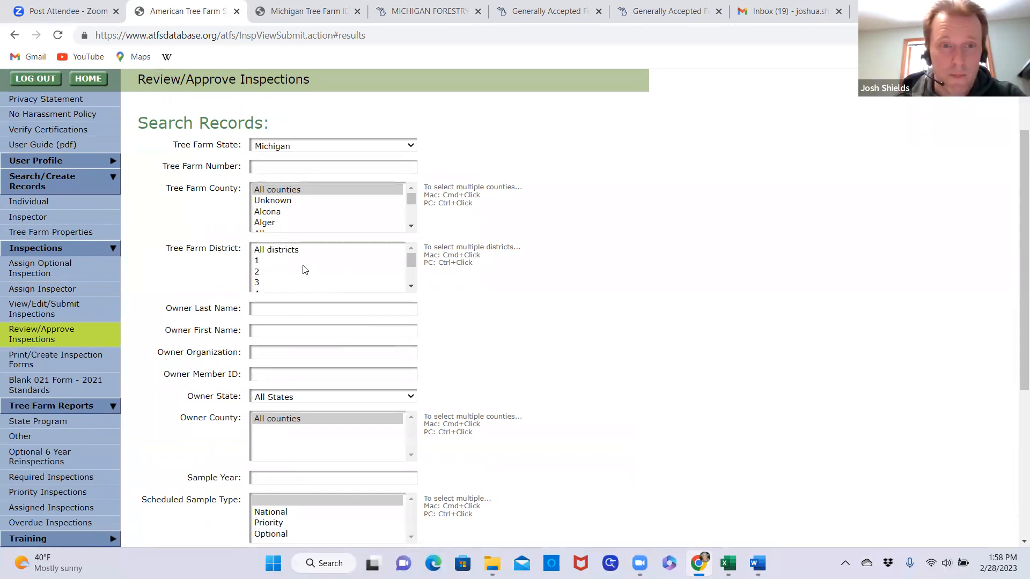
left_click(269, 288)
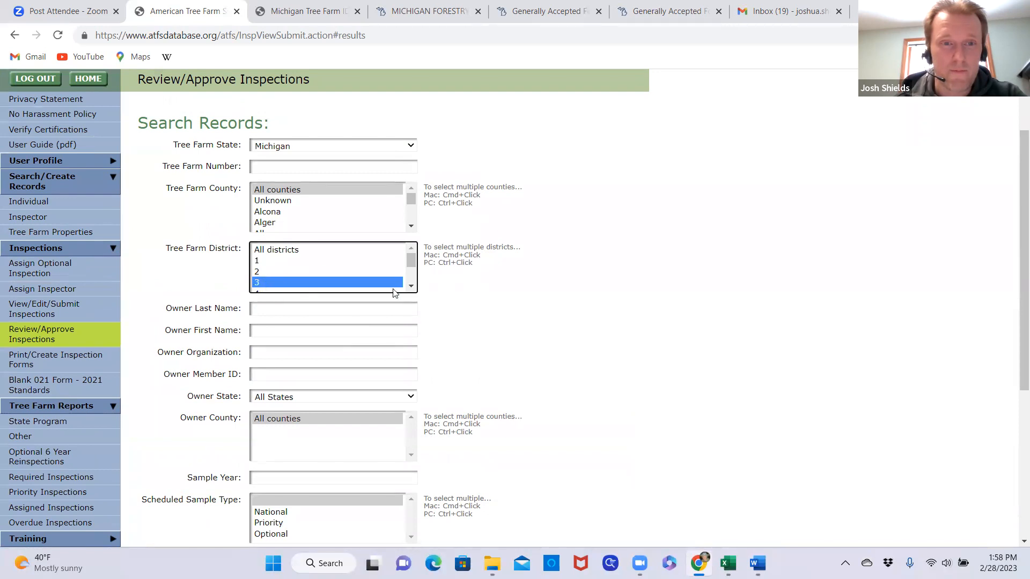
scroll(408, 332, "down", 5)
left_click(375, 381)
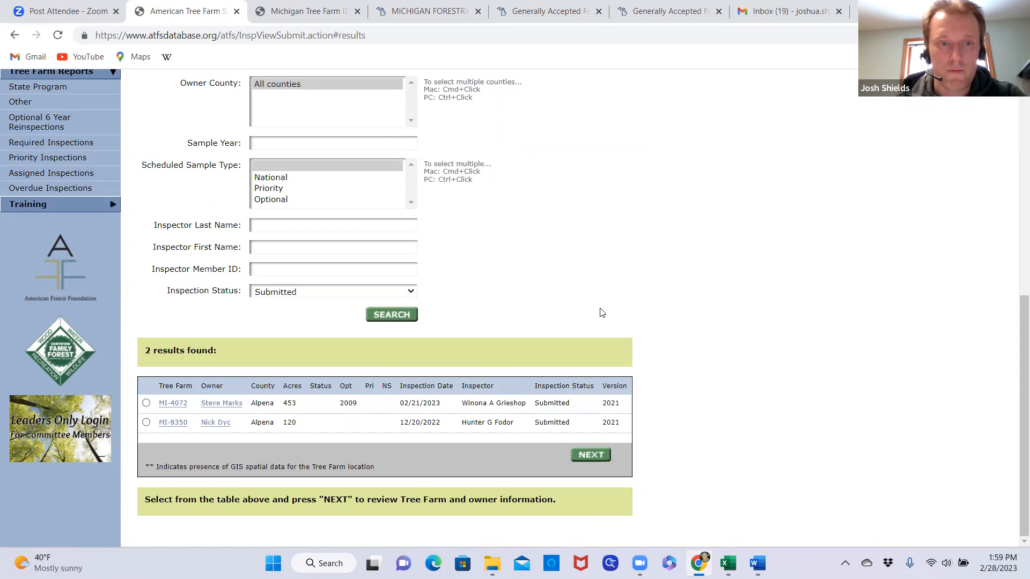
Examine the search criteria and the listed submitted inspections for tree farm district 3
scroll(588, 329, "up", 3)
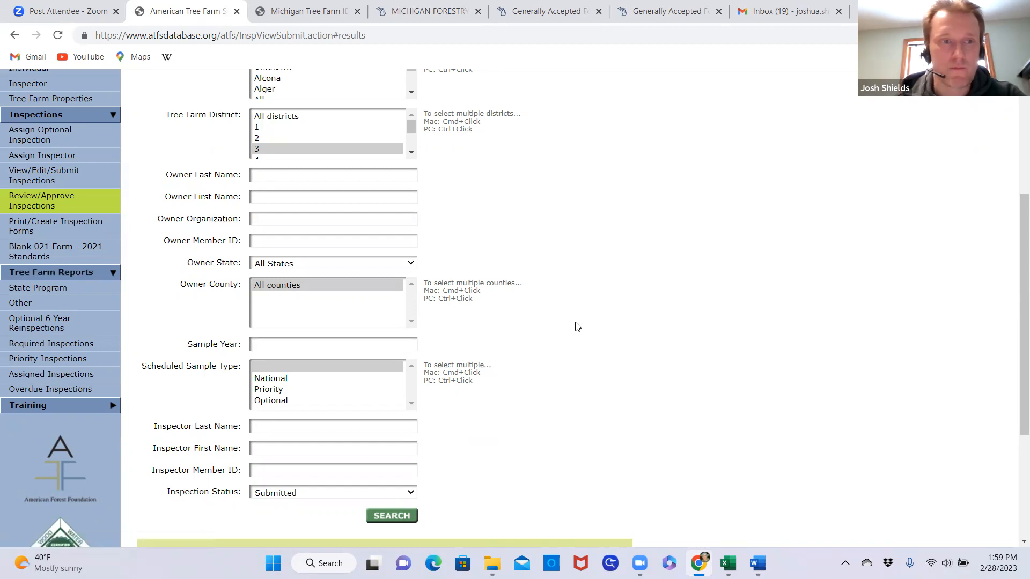
scroll(577, 327, "up", 4)
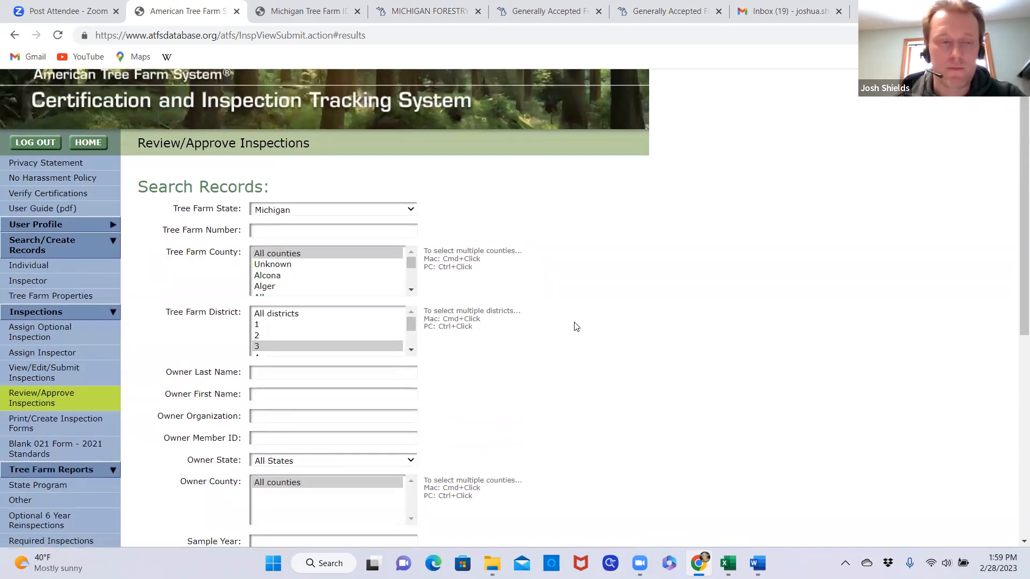
scroll(576, 327, "down", 2)
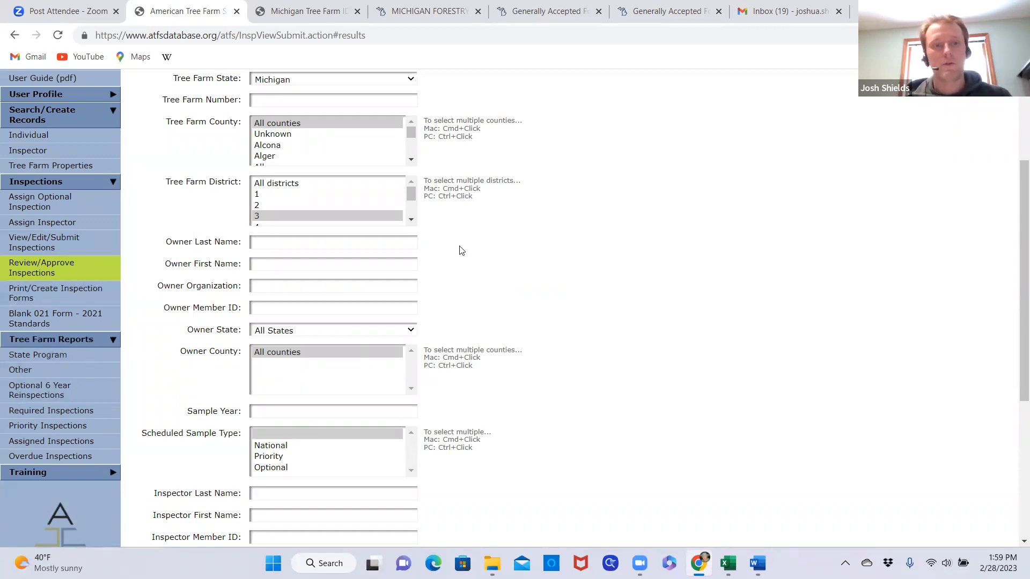
scroll(548, 296, "up", 1)
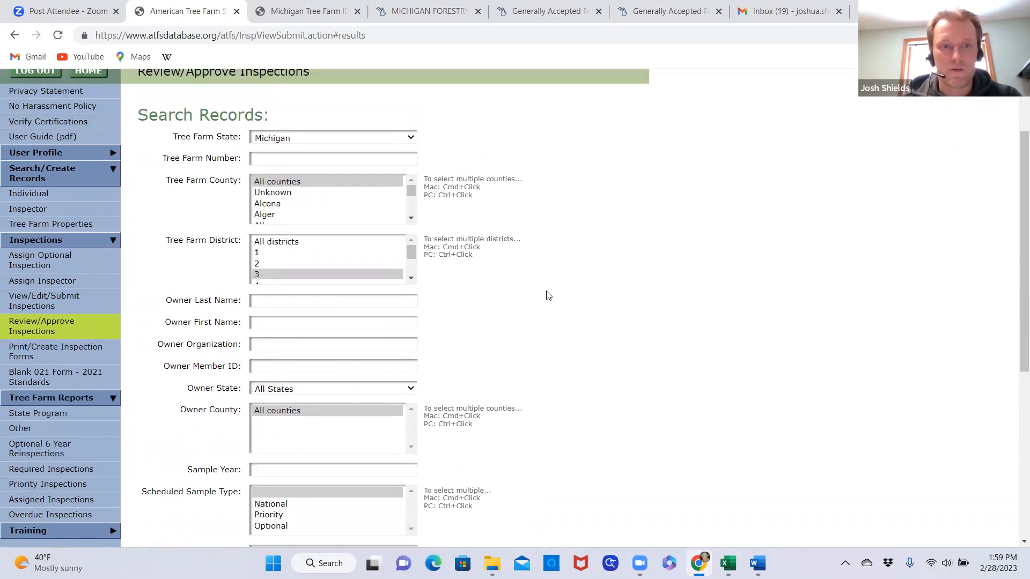
scroll(548, 295, "down", 1)
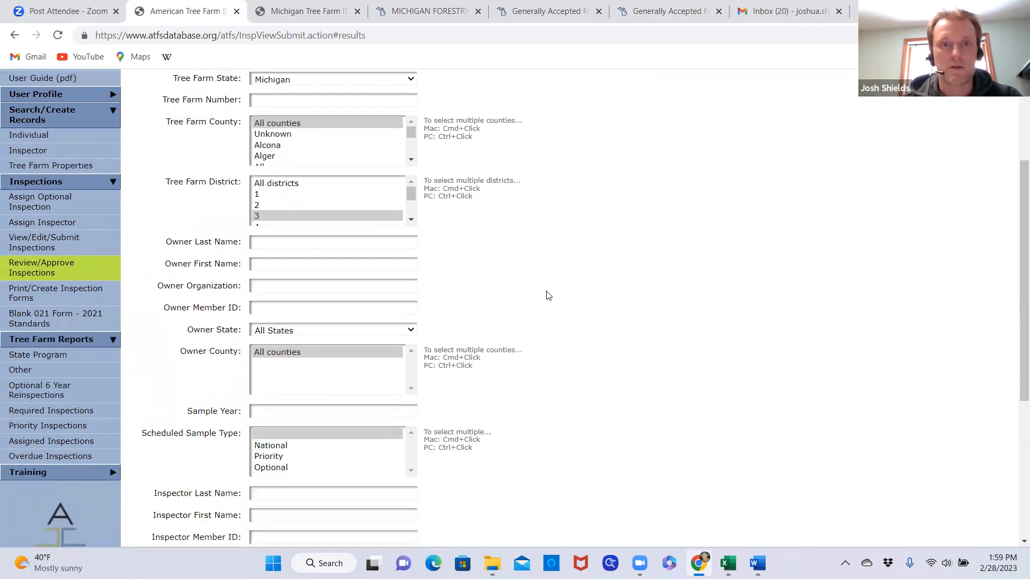
scroll(548, 296, "up", 1)
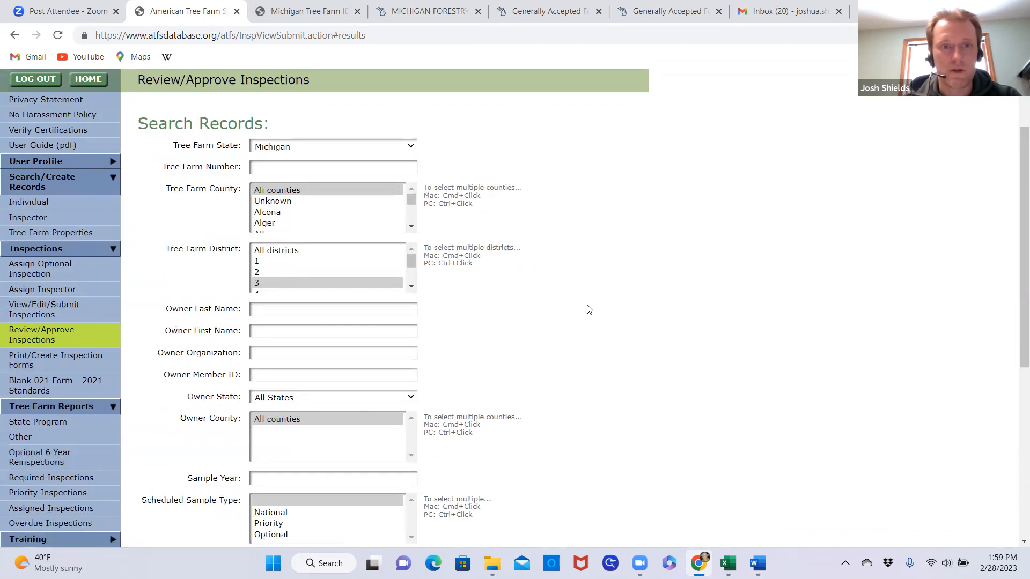
scroll(588, 309, "down", 5)
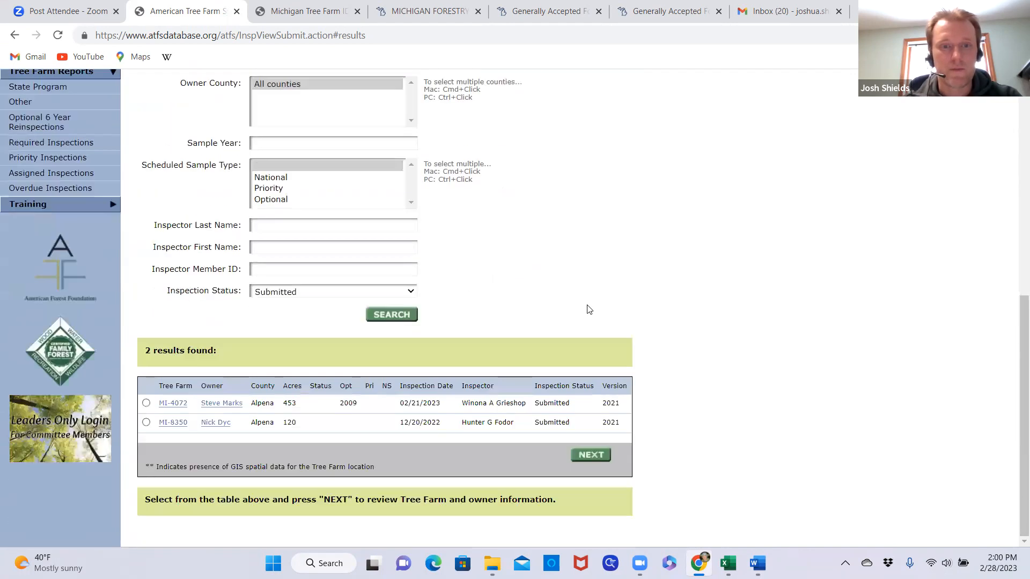
scroll(589, 310, "up", 6)
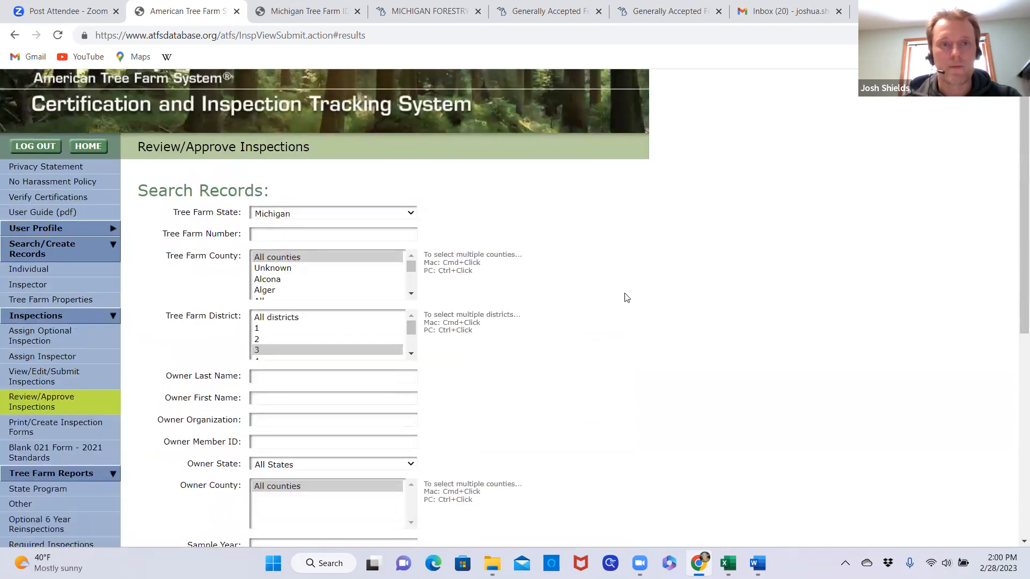